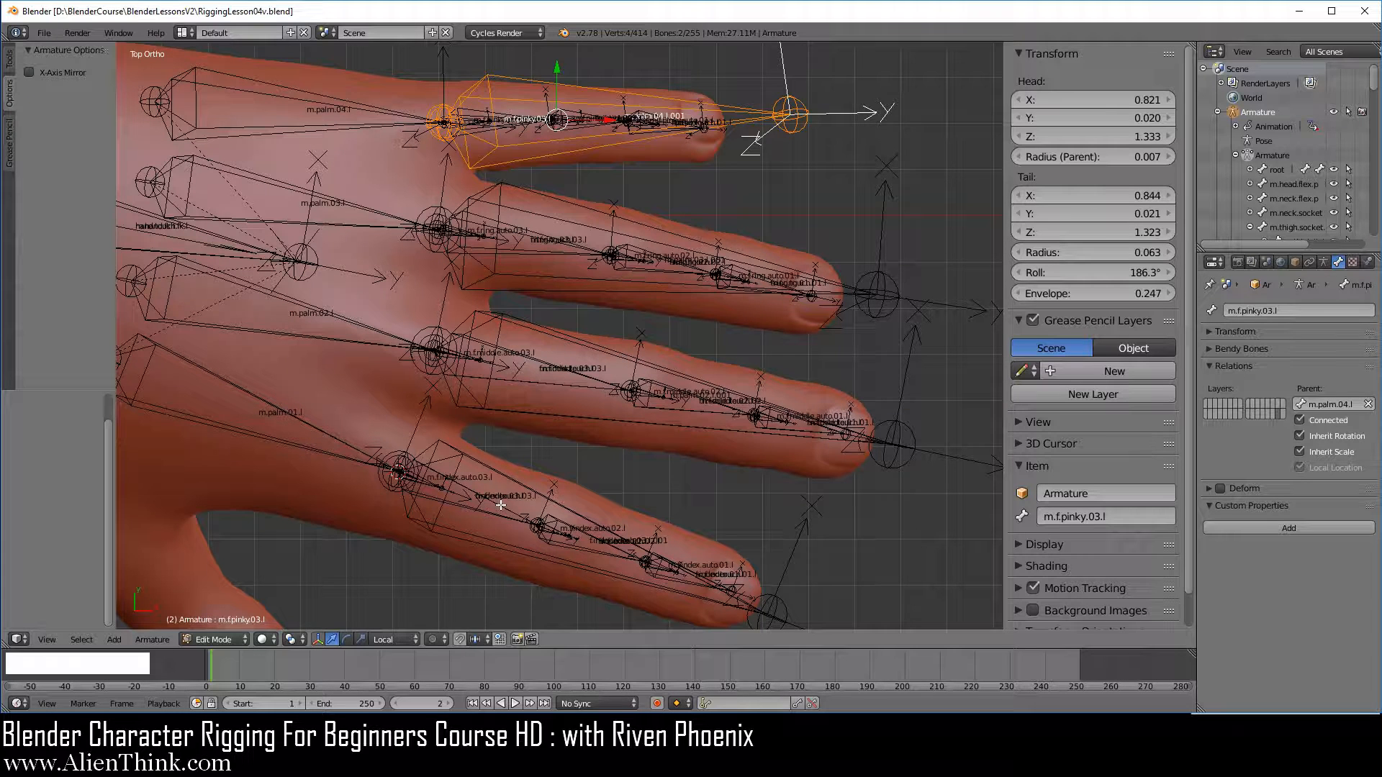
# Rename the long index finger control bone as f.index.touch.l, reusing the name copied from the f.index.touch.03.l bone
pyautogui.rightClick(500, 505)
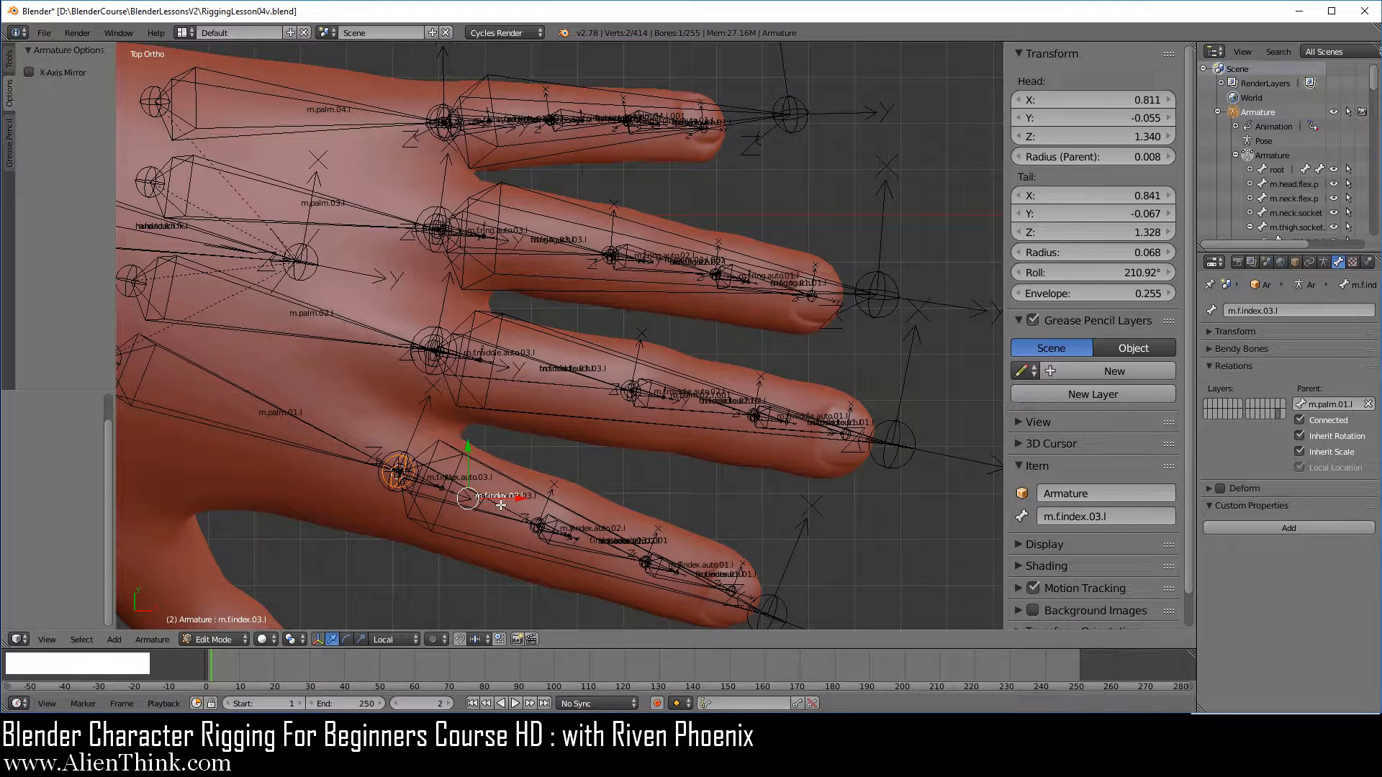
pyautogui.rightClick(500, 505)
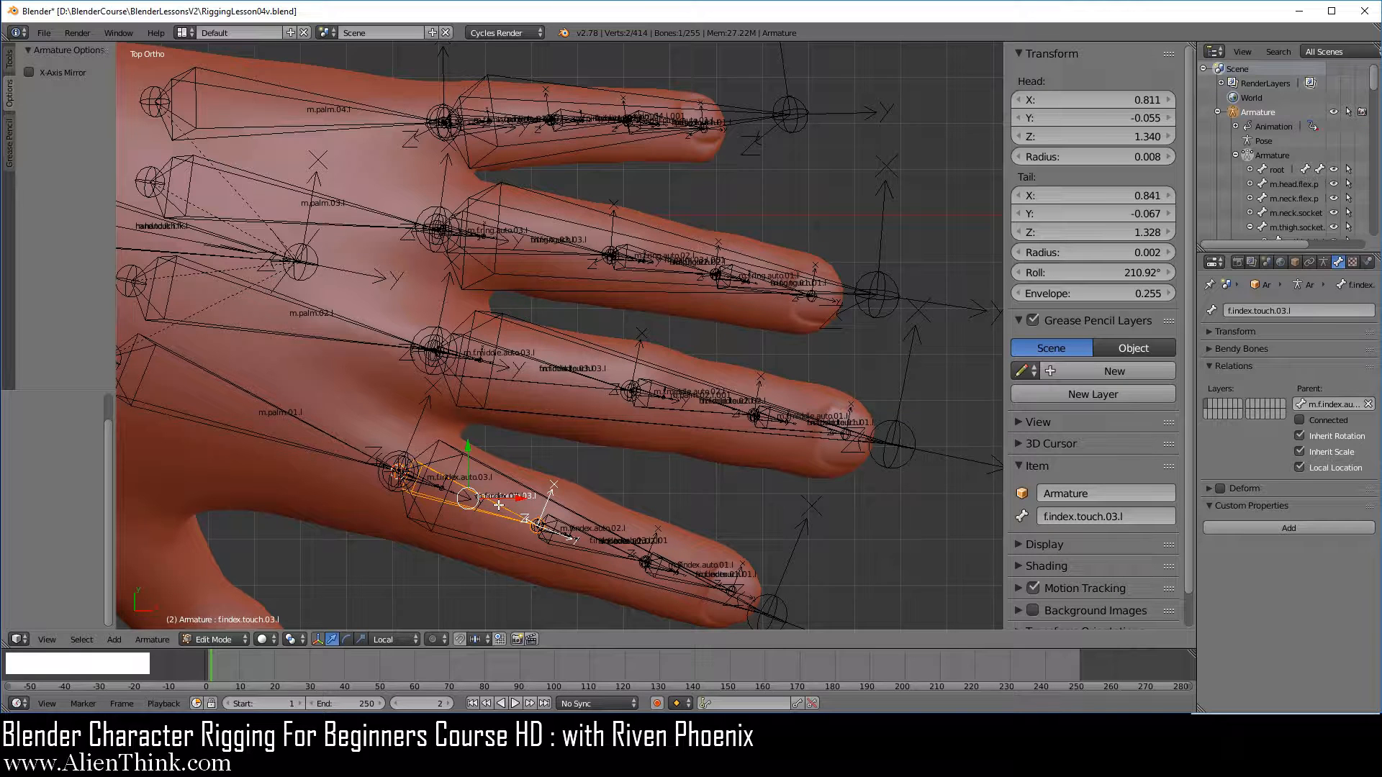
pyautogui.press('ctrl')
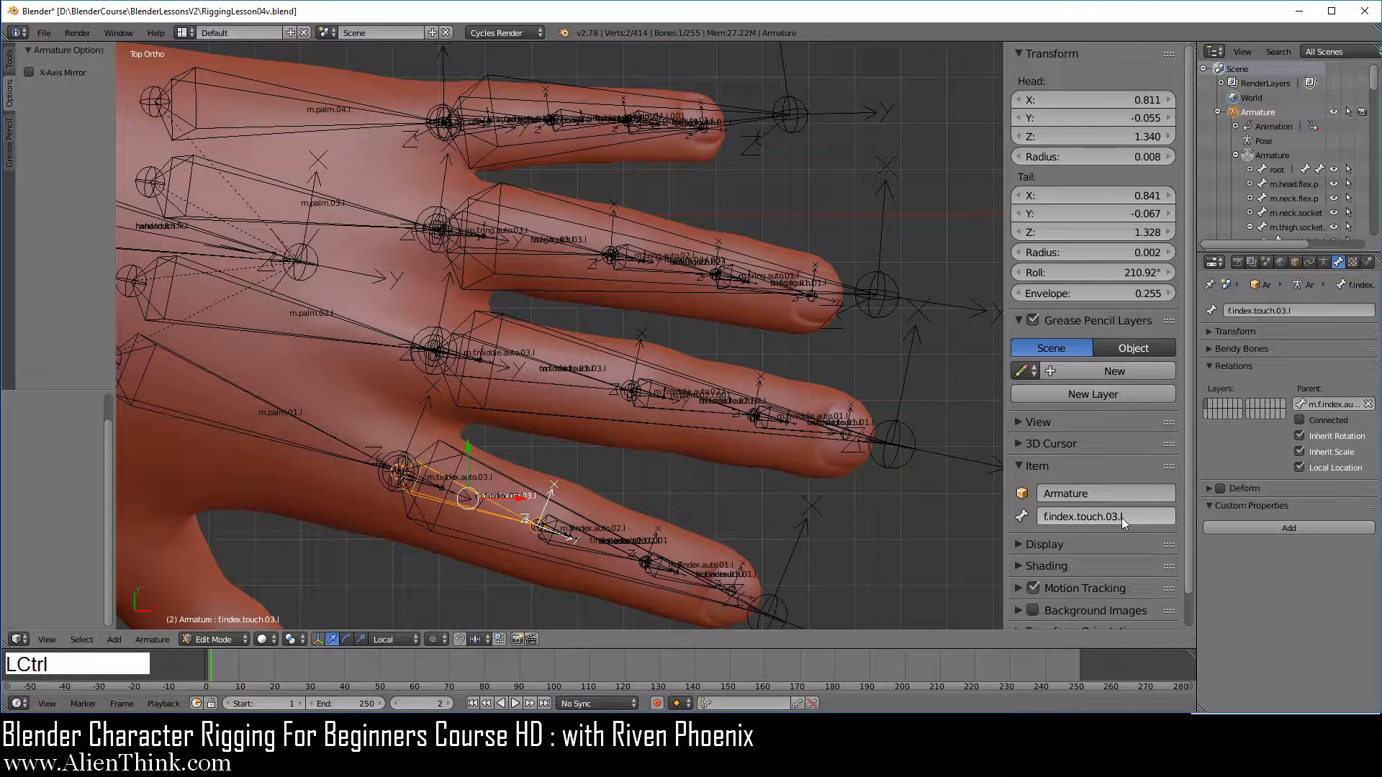
pyautogui.hotkey('ctrl', 'c')
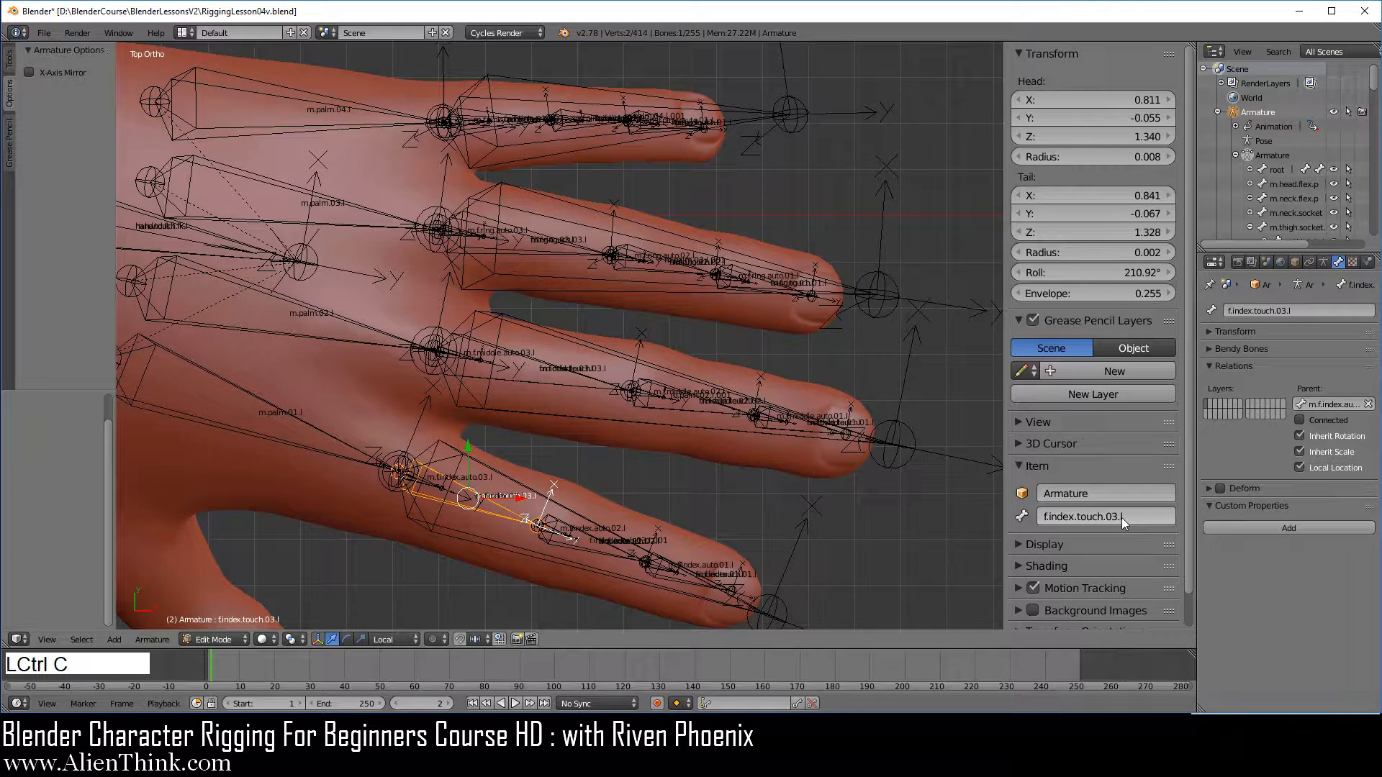
pyautogui.rightClick(791, 609)
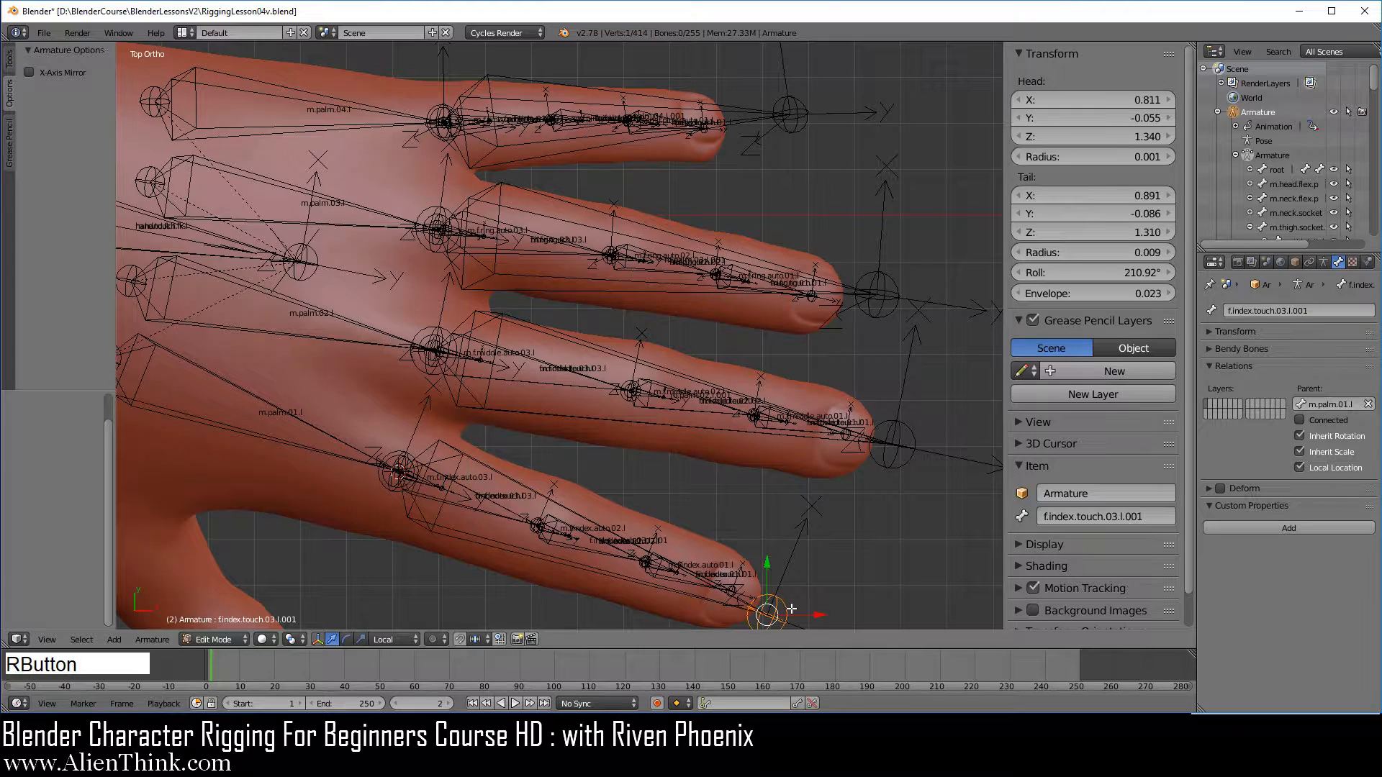
pyautogui.click(1147, 516)
pyautogui.hotkey('ctrl', 'v')
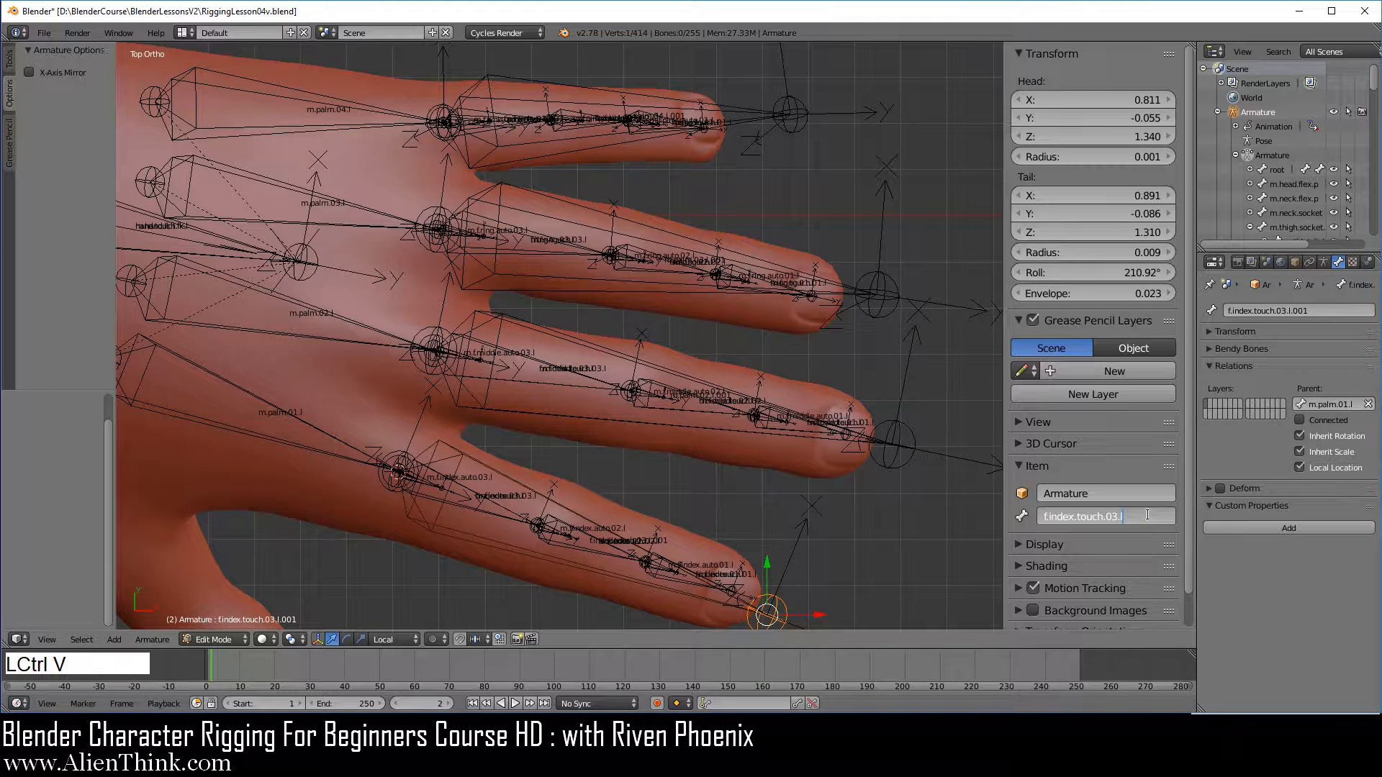
pyautogui.press('BackSpace')
pyautogui.press('BackSpace')
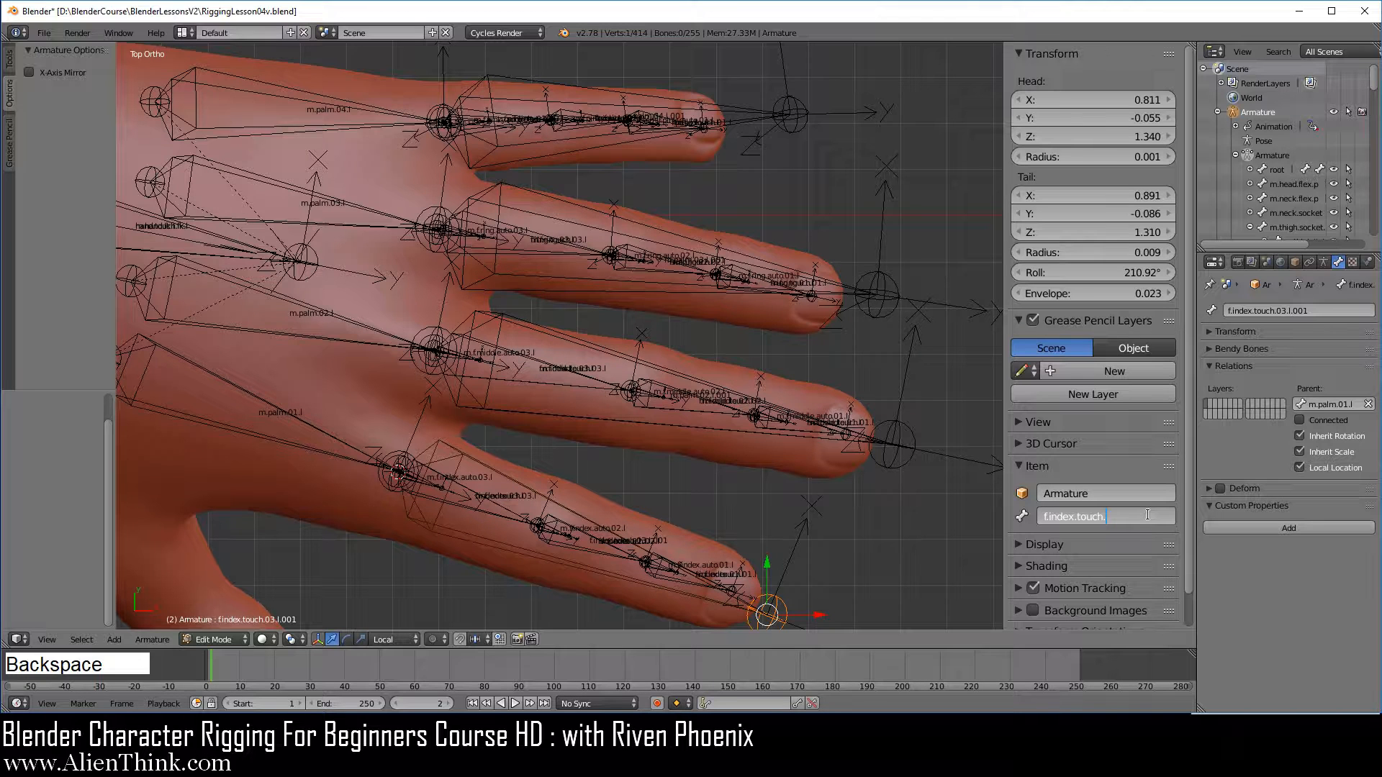
pyautogui.write('l')
pyautogui.press('Return')
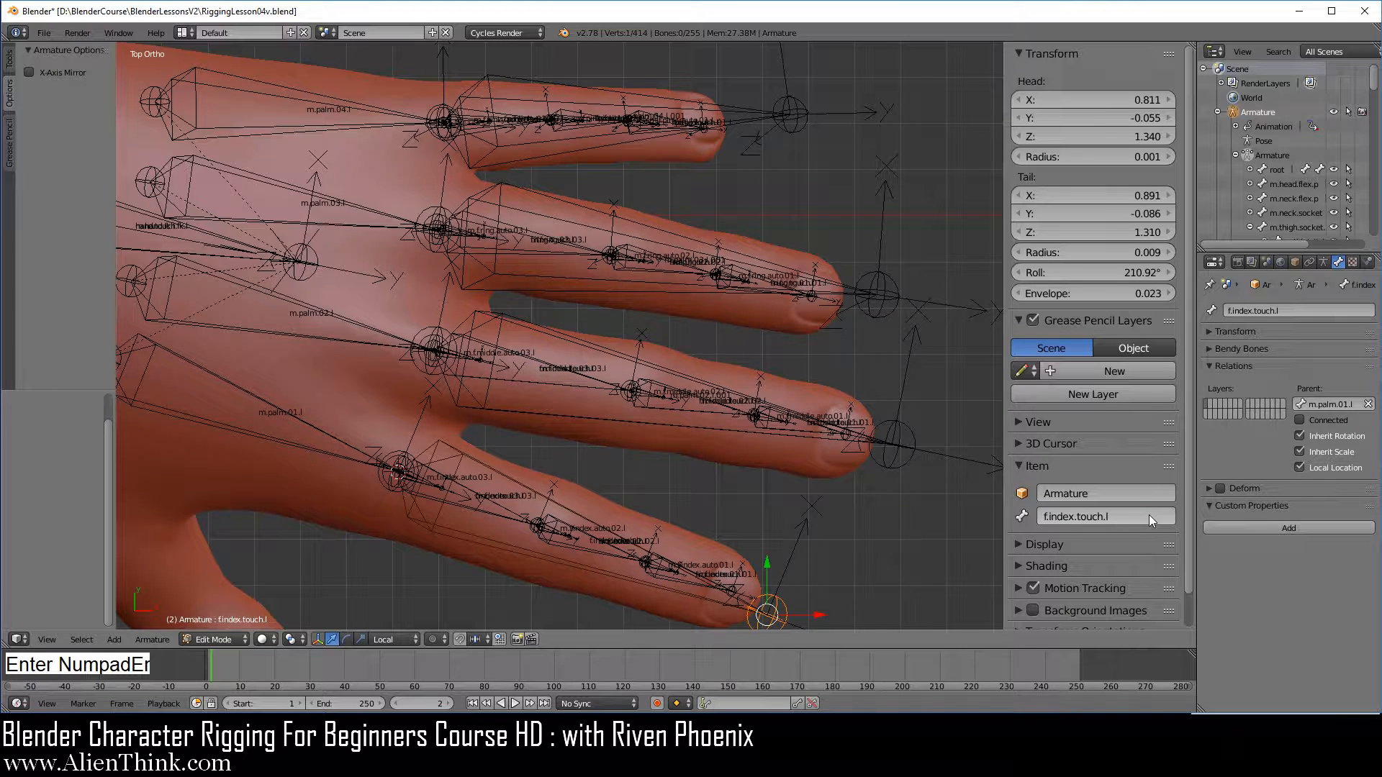
# Rename the long middle finger control bone as f.middle.touch.l, based on the copied name of f.middle.touch.03.l
pyautogui.rightClick(578, 370)
pyautogui.rightClick(578, 370)
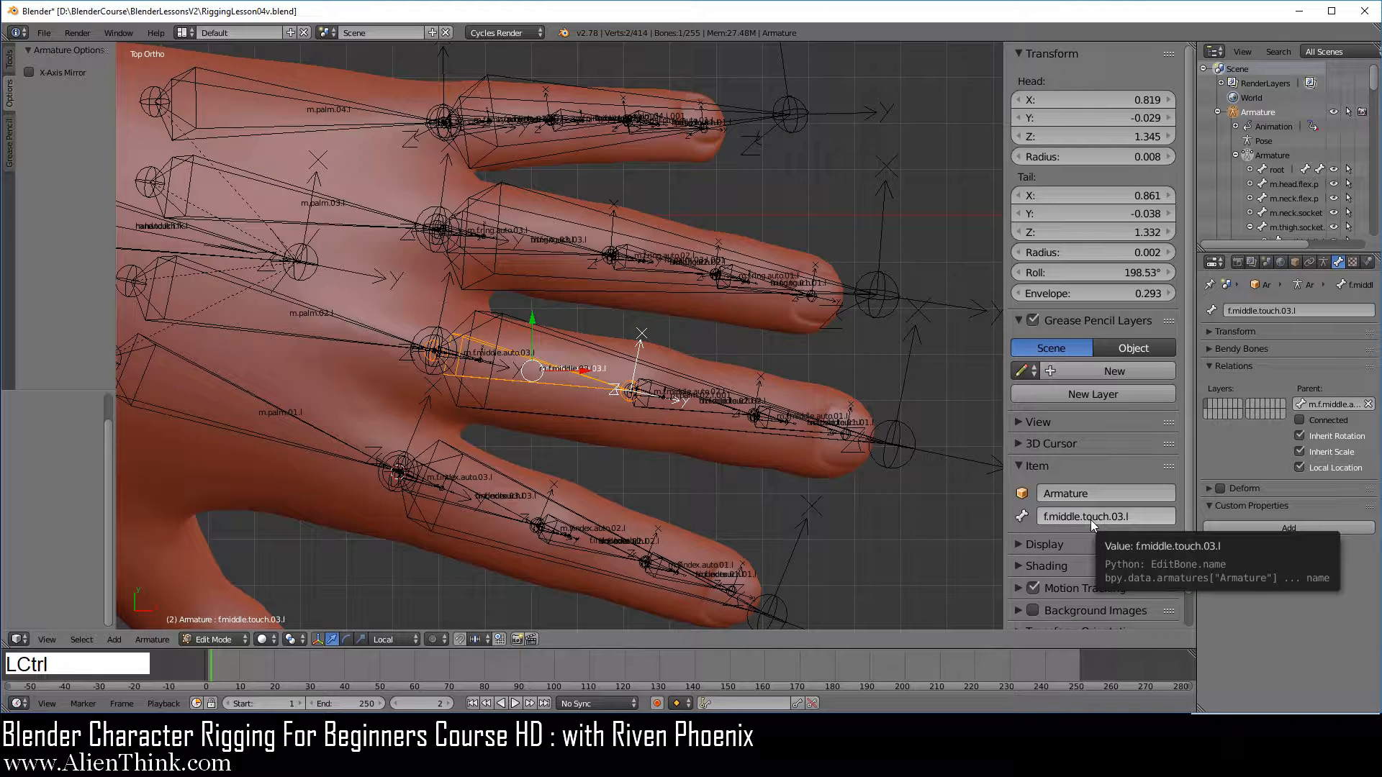
pyautogui.hotkey('ctrl', 'c')
pyautogui.rightClick(892, 445)
pyautogui.click(1151, 515)
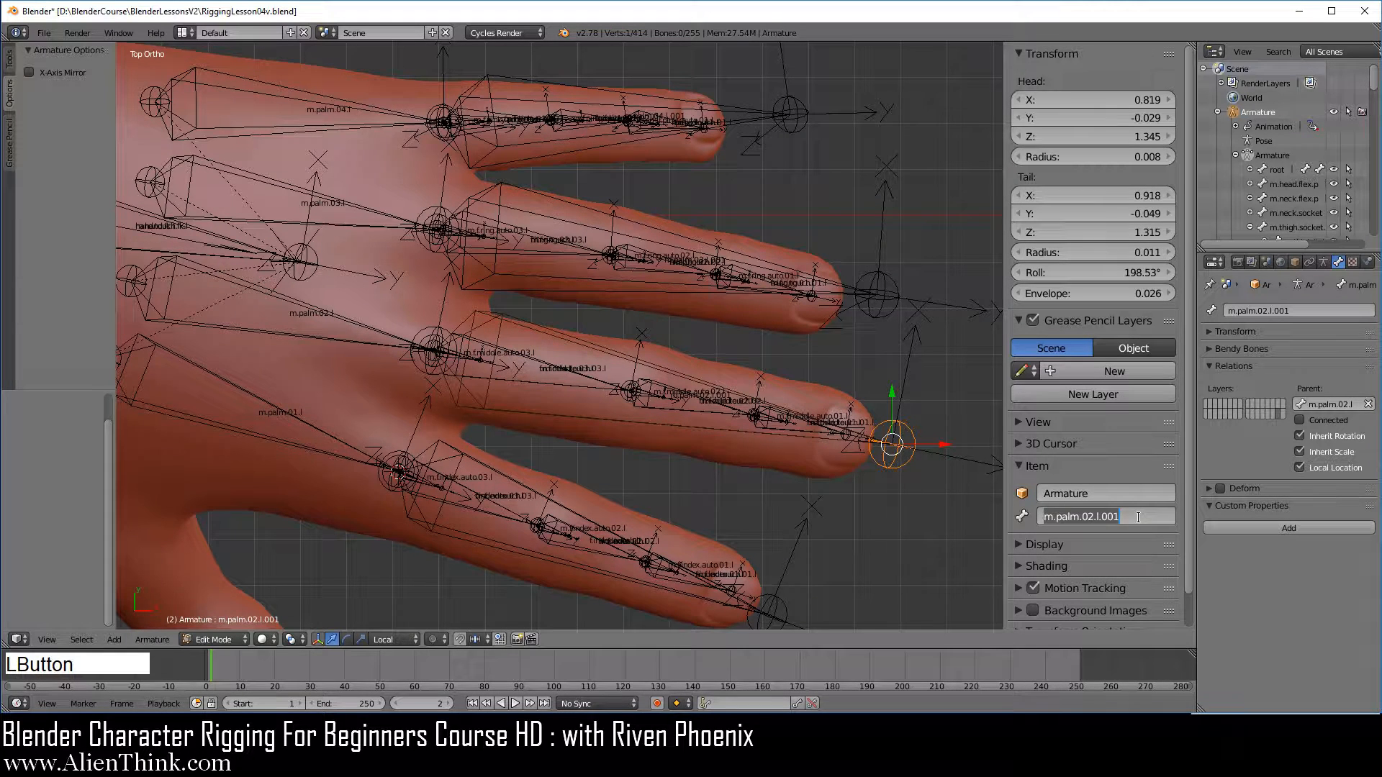
pyautogui.hotkey('ctrl', 'v')
pyautogui.press('BackSpace')
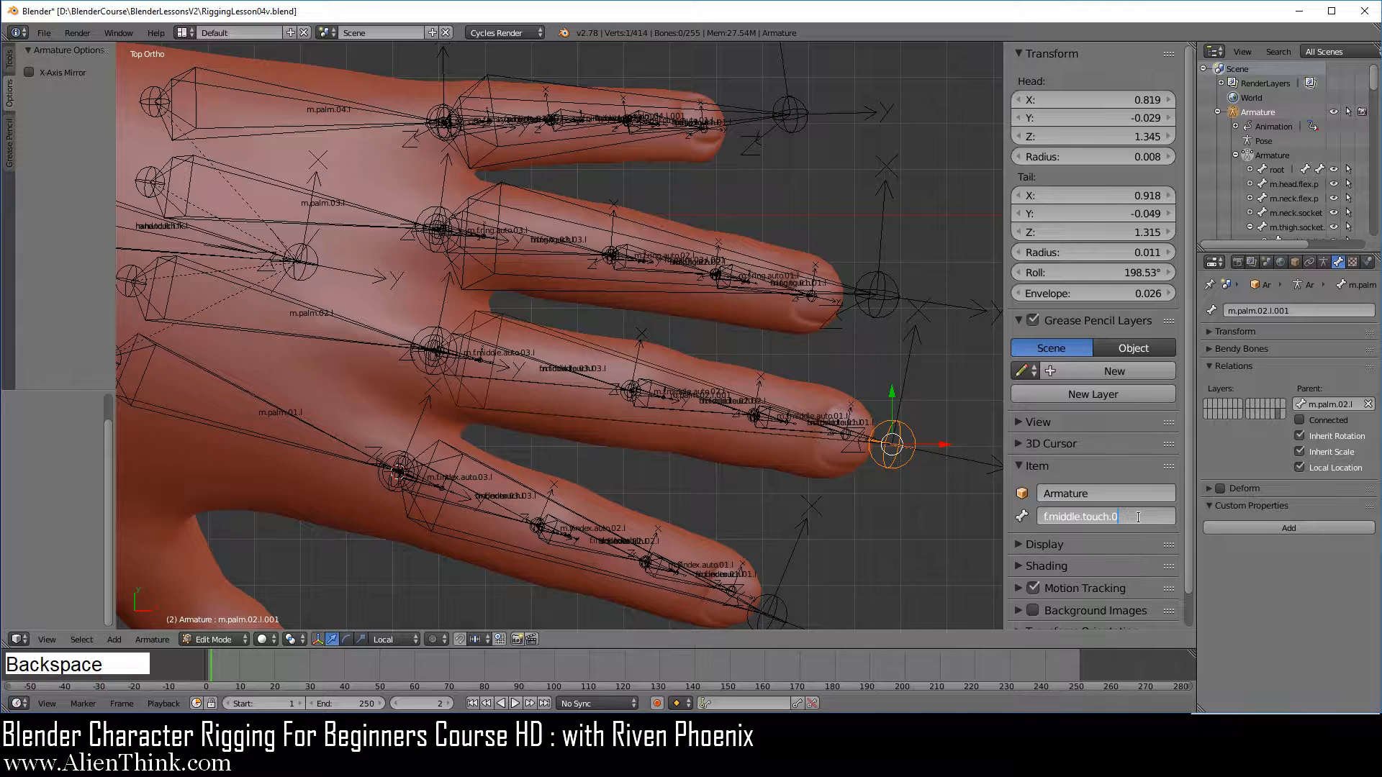
pyautogui.press('BackSpace')
pyautogui.write('l')
pyautogui.press('Return')
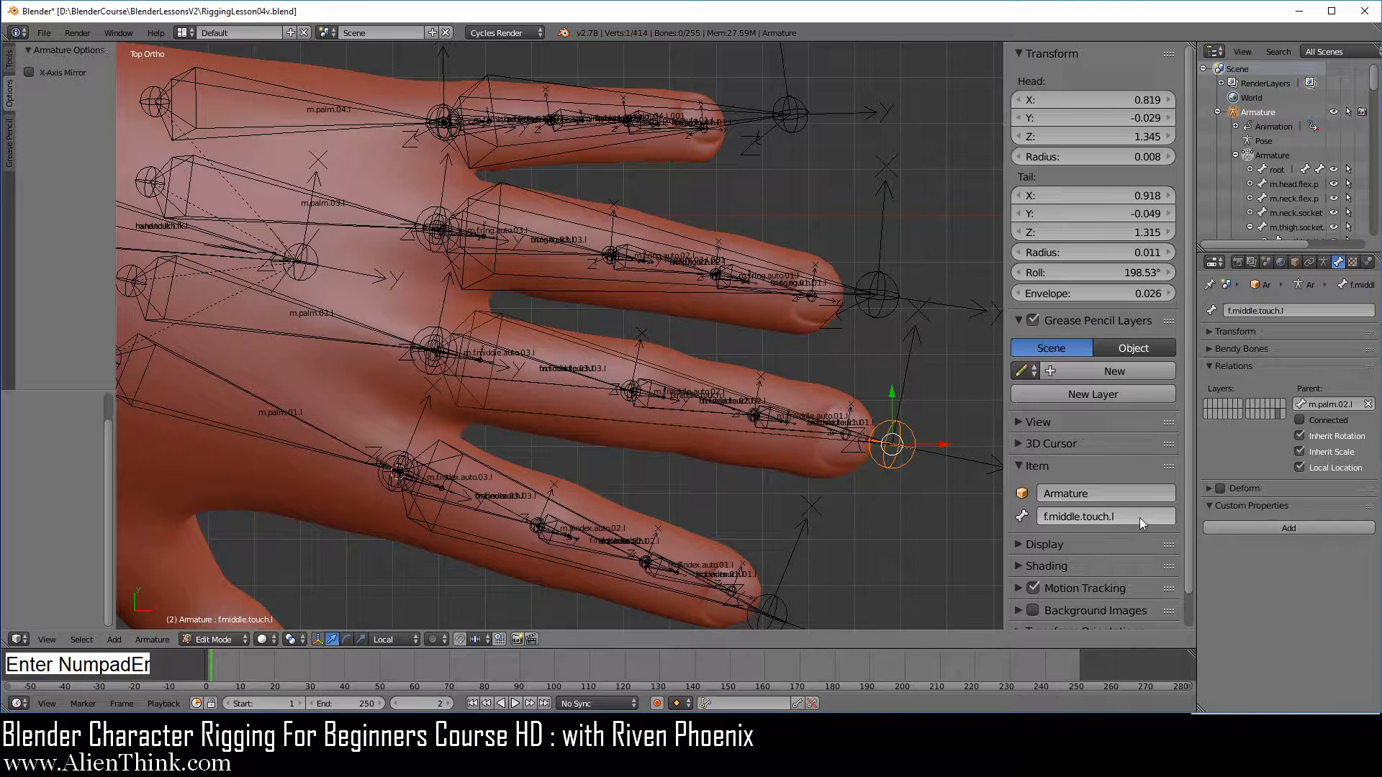
# Rename the long ring finger control bone as f.ring.touch.l, based on the copied name of f.ring.touch.03.l
pyautogui.rightClick(573, 247)
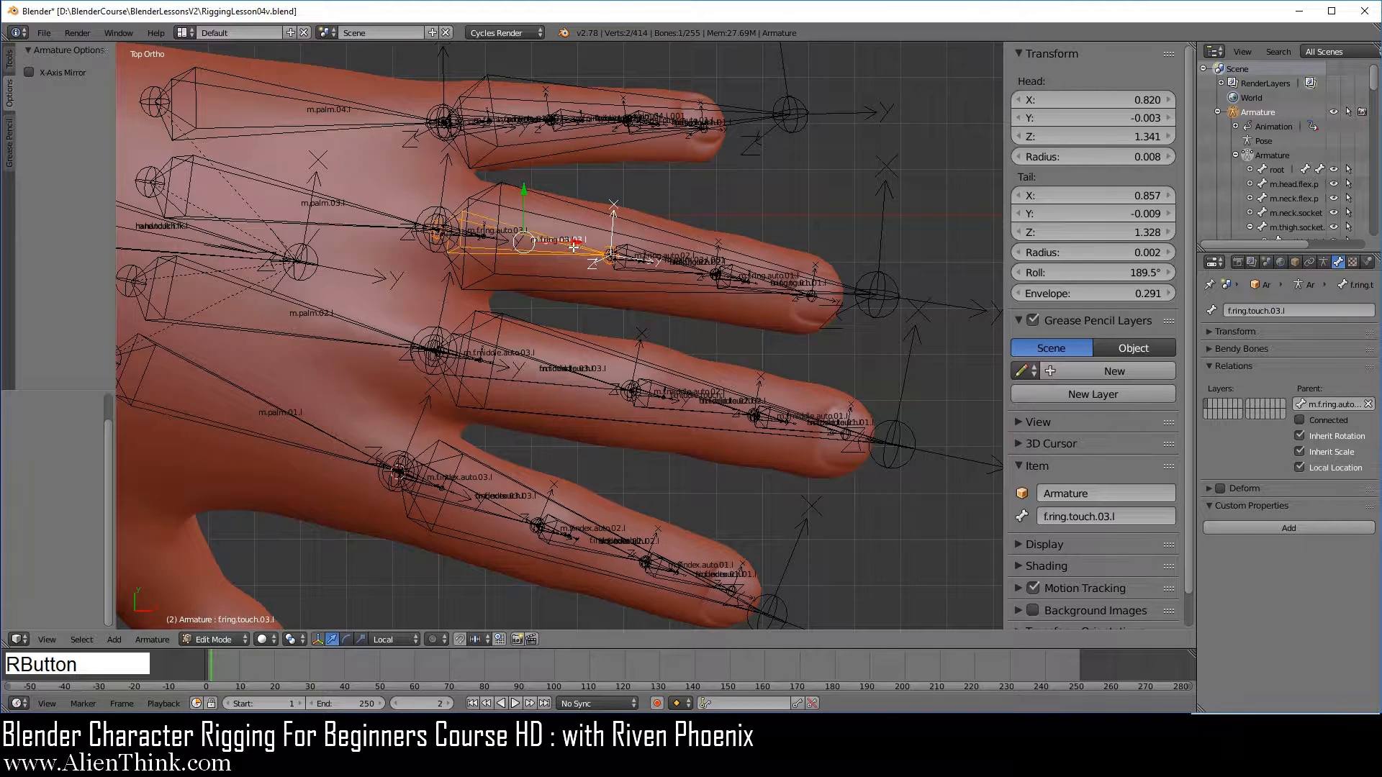
pyautogui.hotkey('ctrl', 'c')
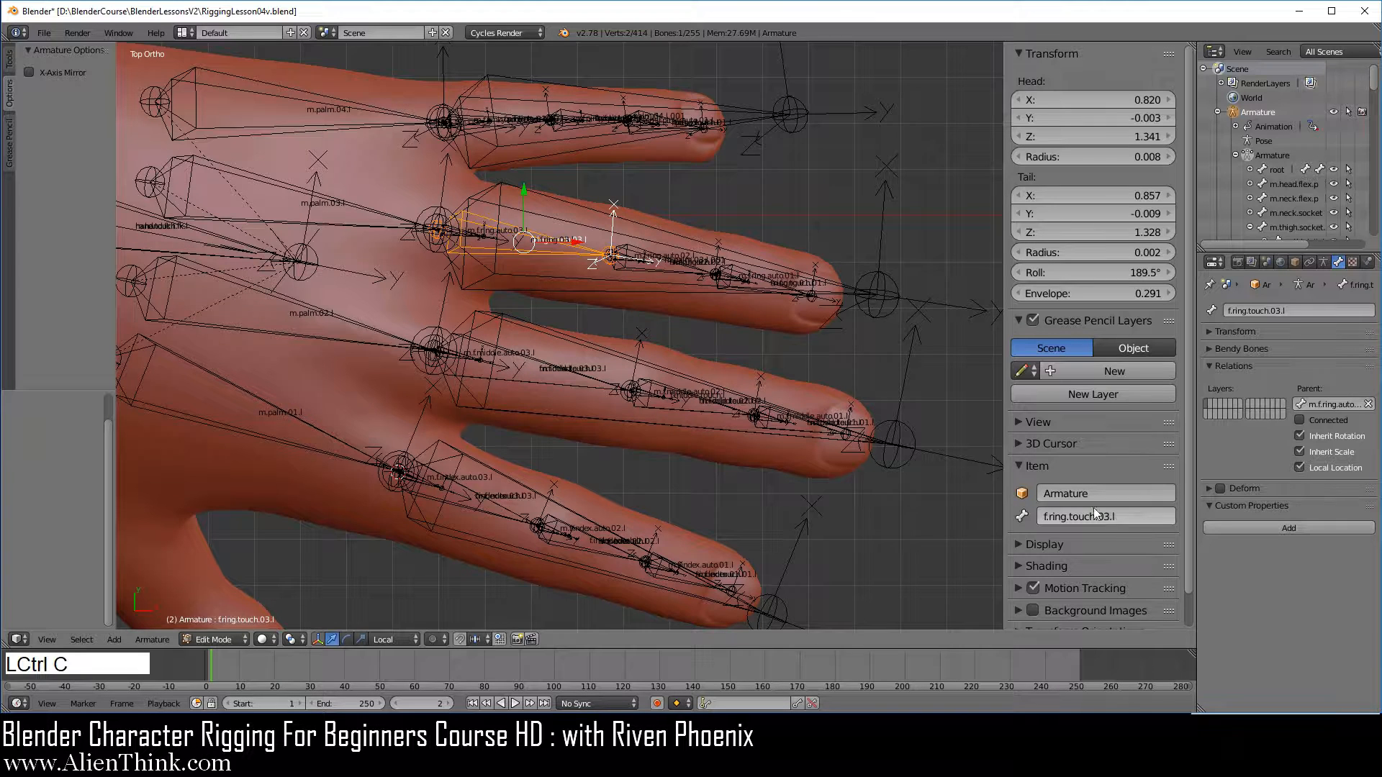
pyautogui.rightClick(876, 301)
pyautogui.click(1137, 515)
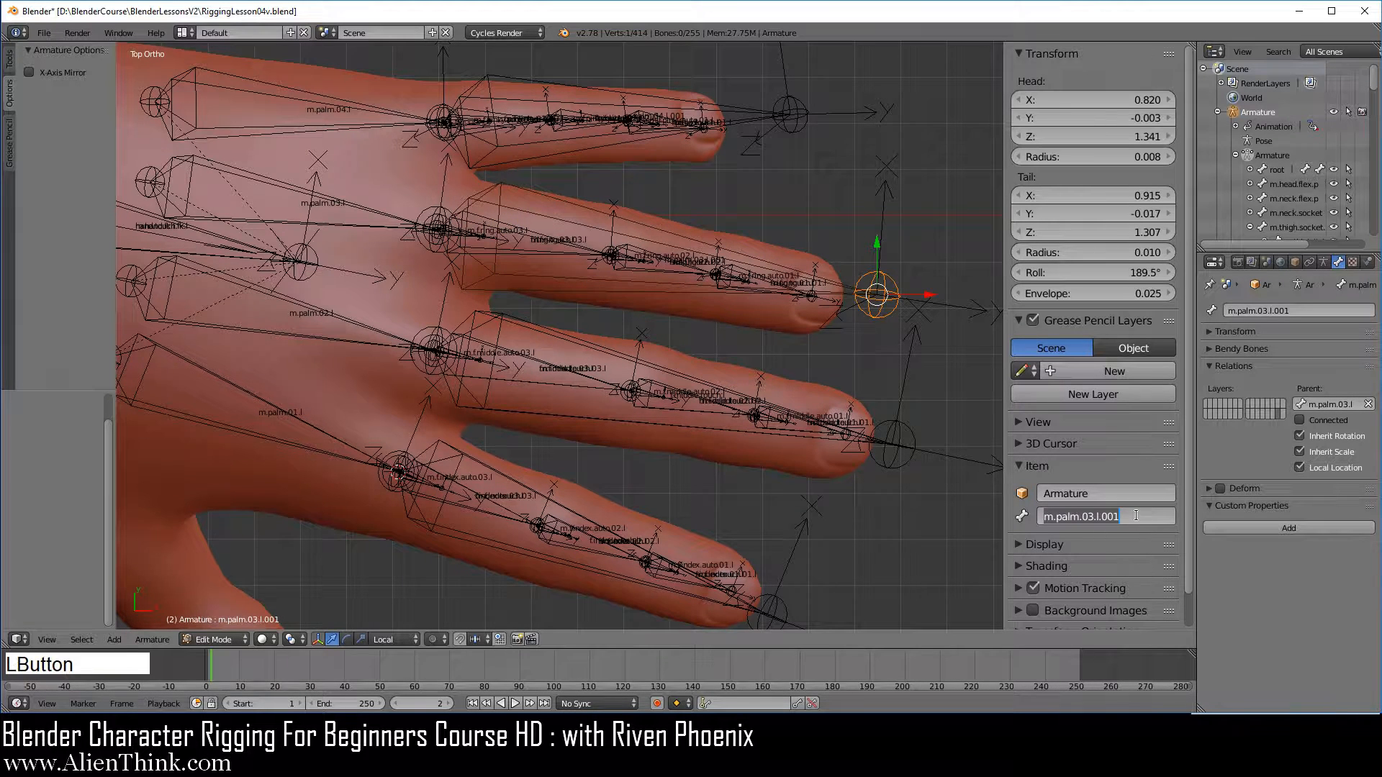
pyautogui.hotkey('ctrl', 'v')
pyautogui.press('BackSpace')
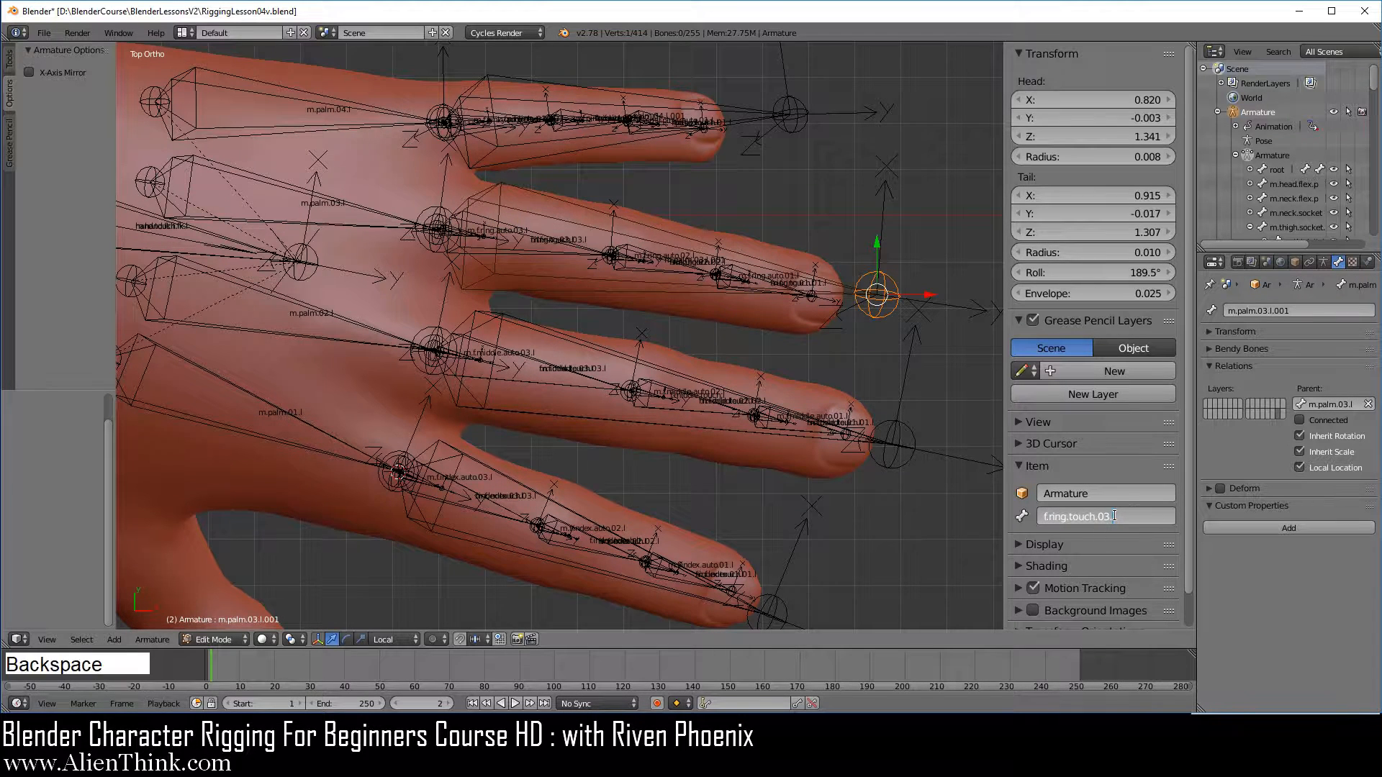
pyautogui.write('l')
pyautogui.press('Return')
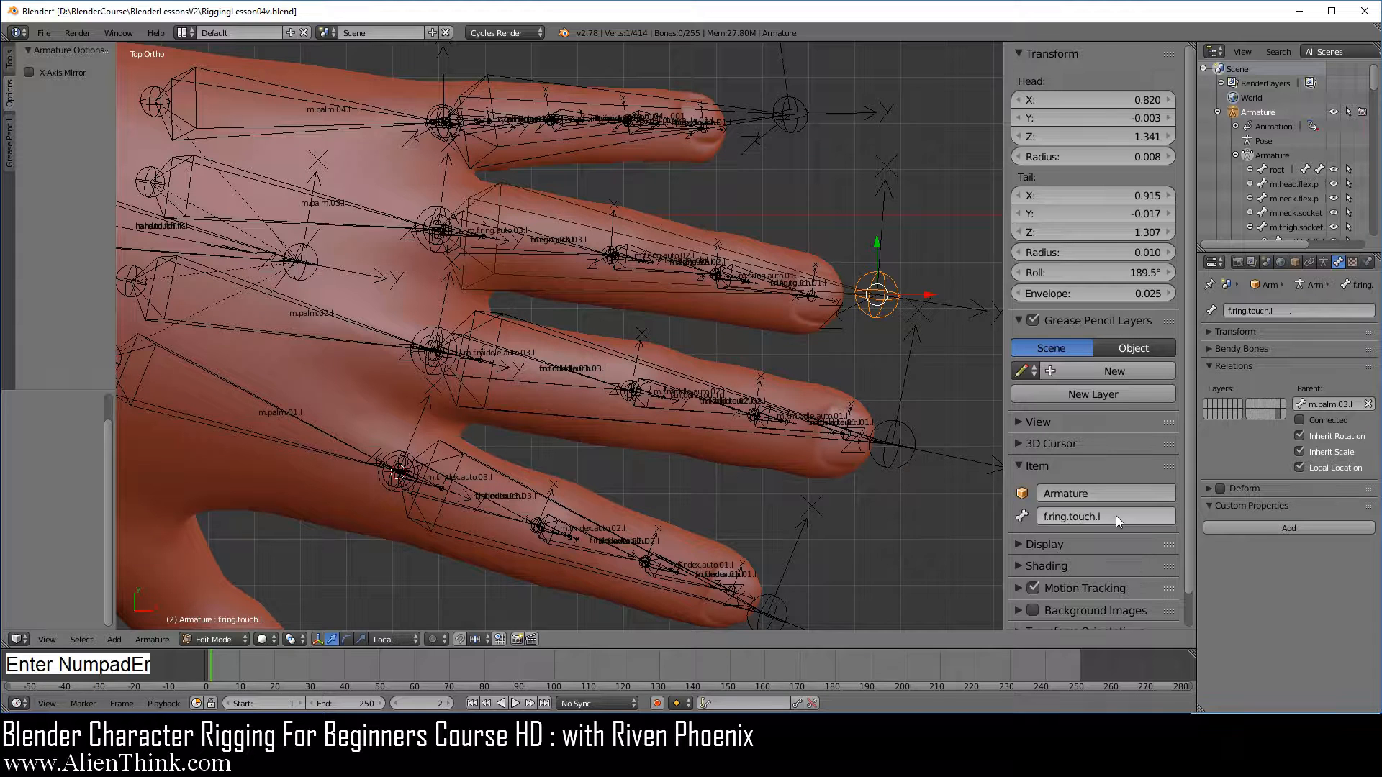
# Rename the long pinky control bone as f.pinky.touch.l, based on the copied name of f.pinky.touch.03.l
pyautogui.rightClick(518, 123)
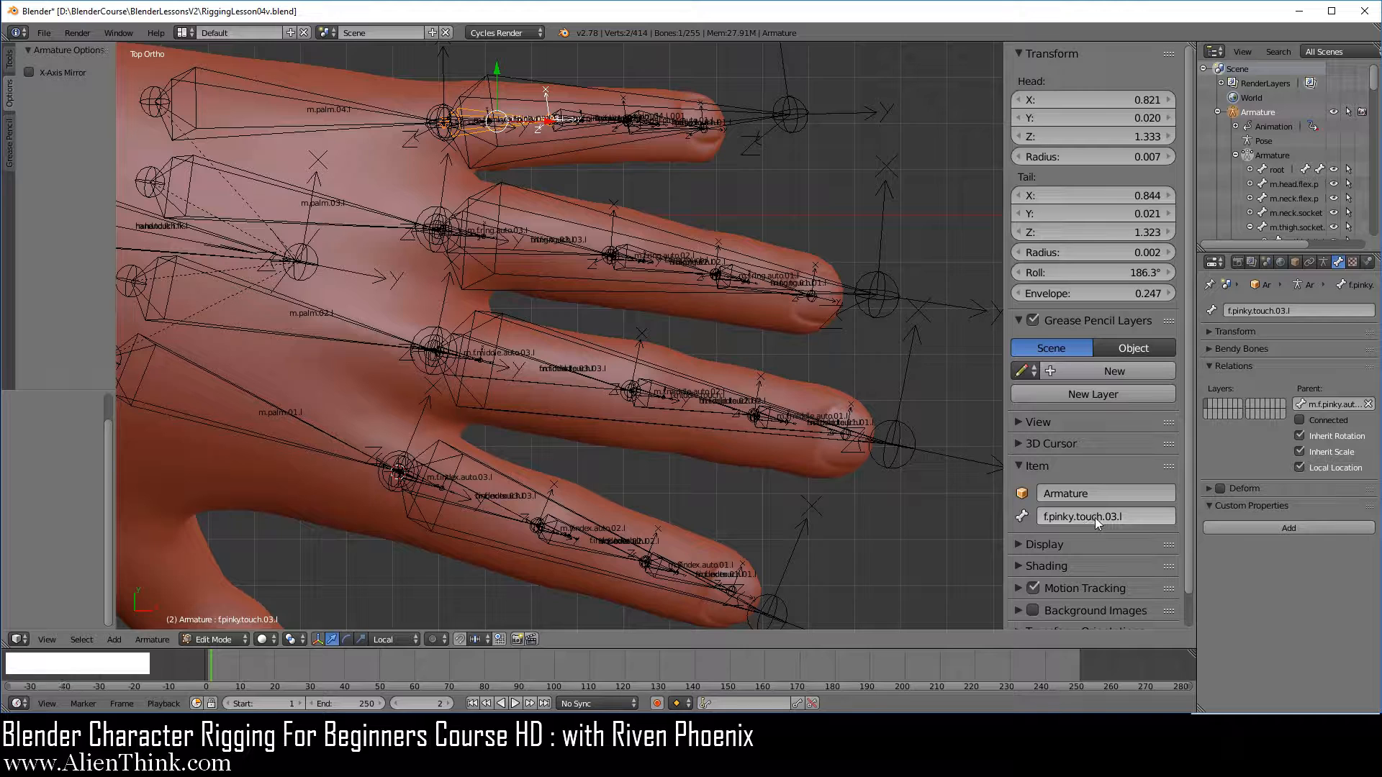
pyautogui.hotkey('ctrl', 'c')
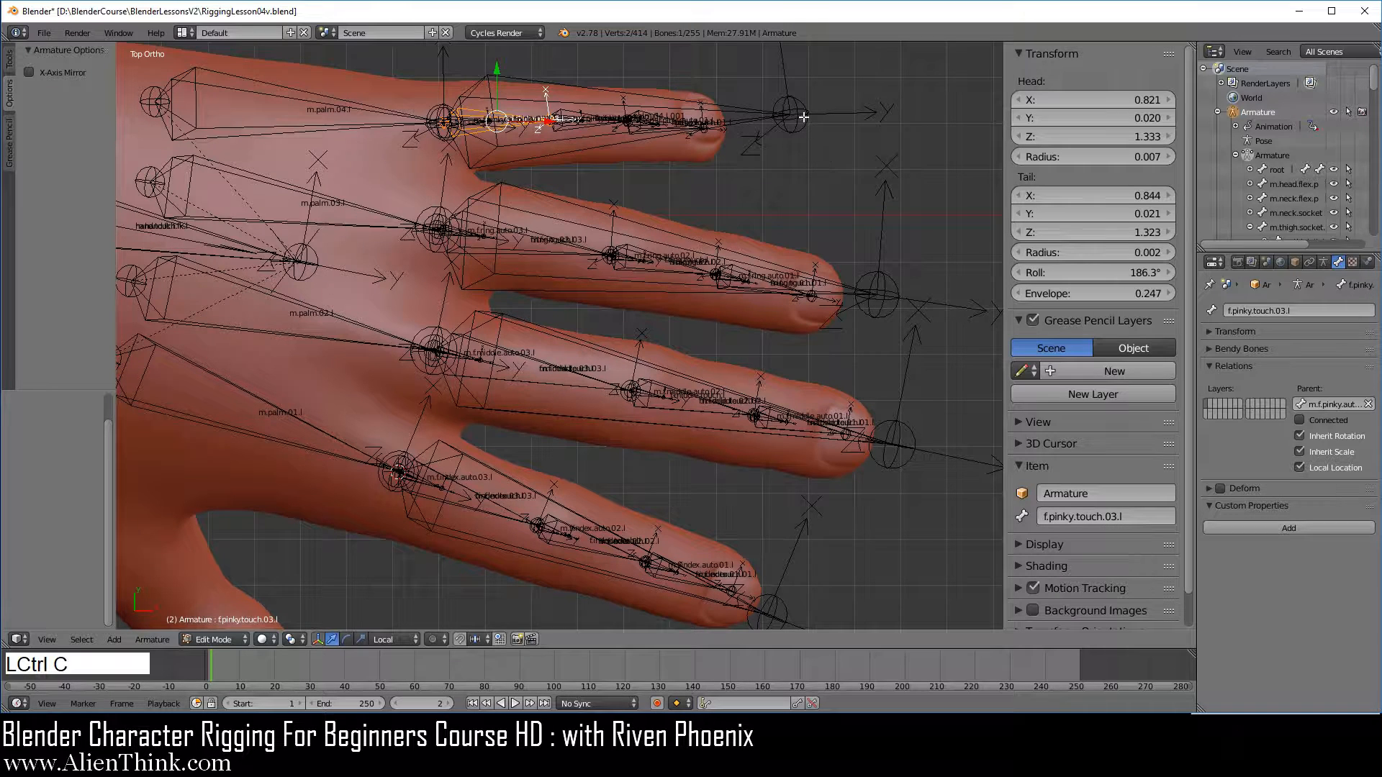
pyautogui.rightClick(803, 116)
pyautogui.click(1128, 517)
pyautogui.hotkey('ctrl', 'v')
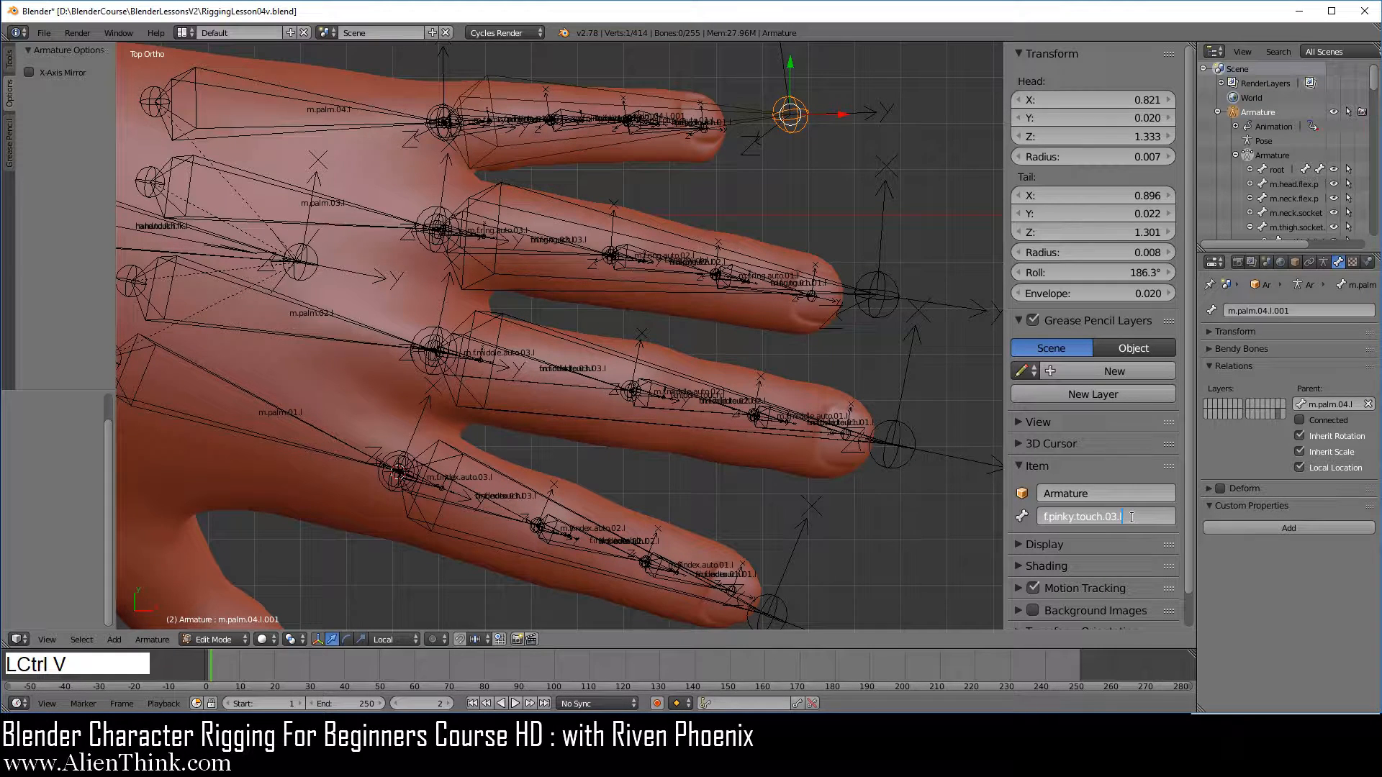
pyautogui.press('BackSpace')
pyautogui.write('l')
pyautogui.press('Return')
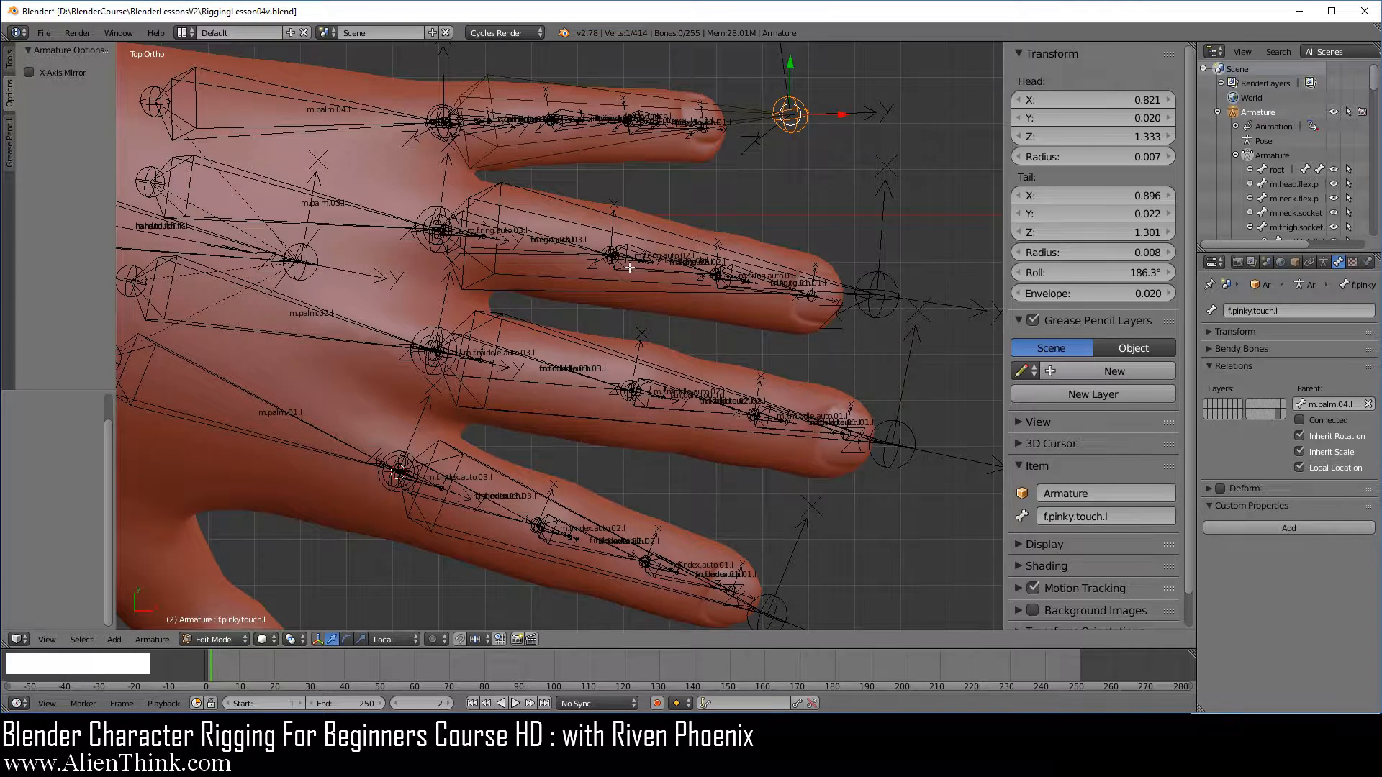
# In Pose Mode, assign the four long index, middle, ring and pinky touch bones to the first bone layer
pyautogui.click(209, 638)
pyautogui.click(210, 590)
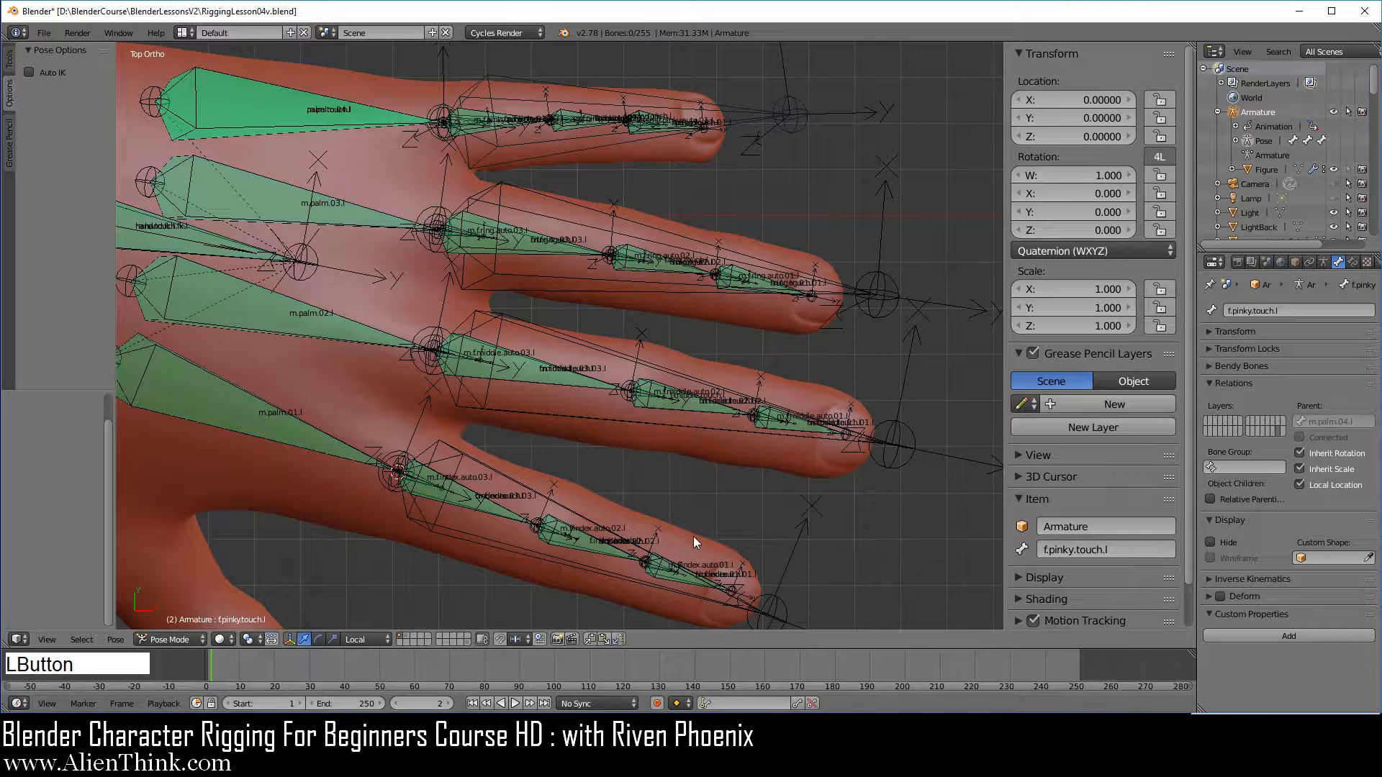
pyautogui.rightClick(768, 599)
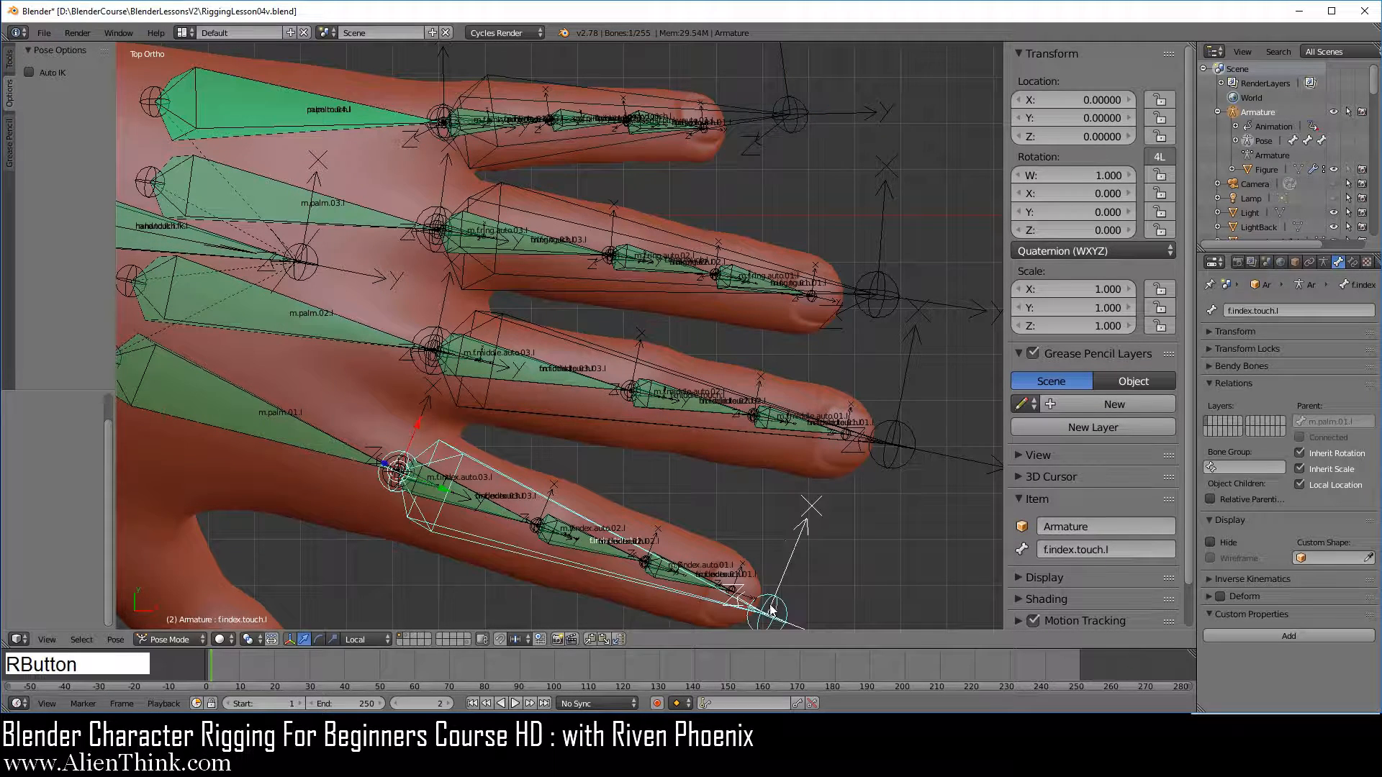
pyautogui.keyDown('shift'); pyautogui.moveTo(780, 499); pyautogui.dragTo(774, 494, button='middle'); pyautogui.keyUp('shift')
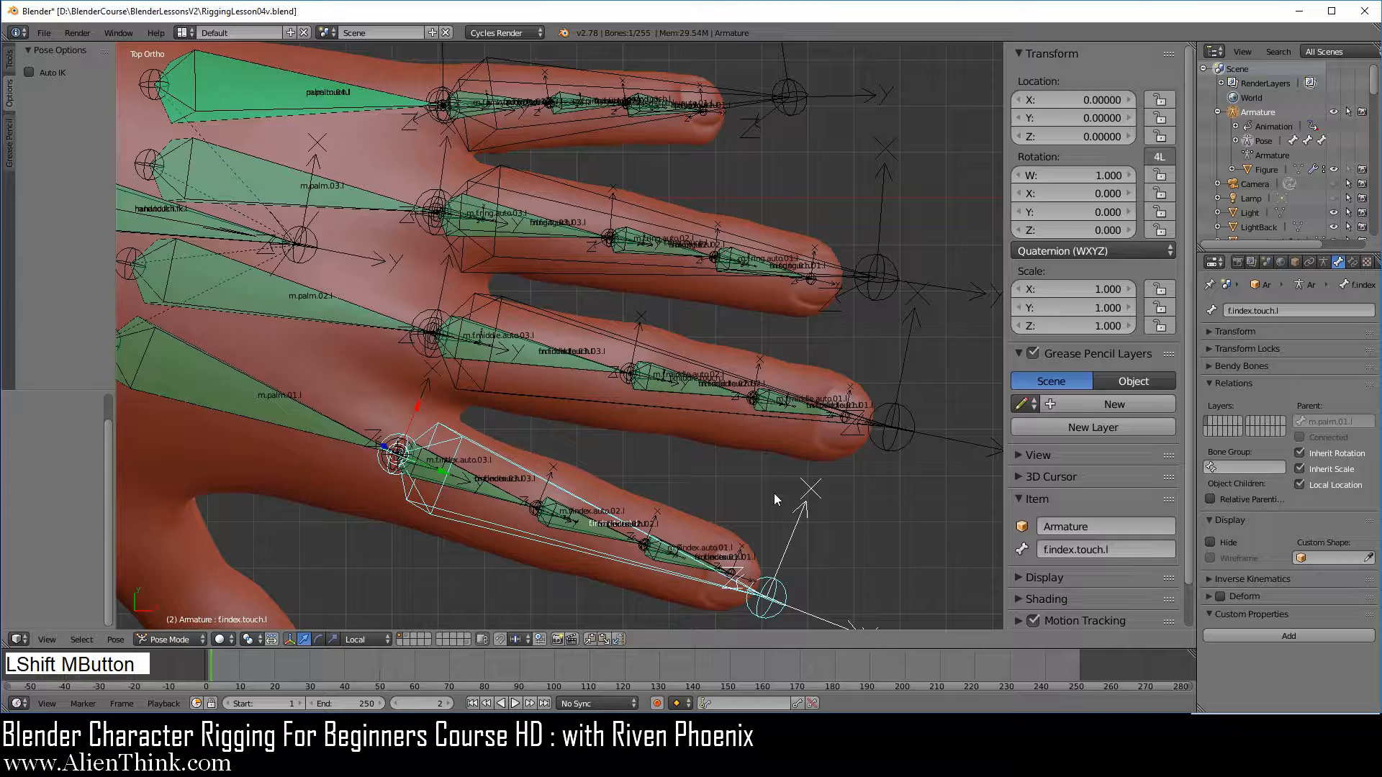
pyautogui.keyDown('shift'); pyautogui.rightClick(925, 435); pyautogui.keyUp('shift')
pyautogui.keyDown('shift'); pyautogui.rightClick(882, 282); pyautogui.keyUp('shift')
pyautogui.keyDown('shift'); pyautogui.rightClick(801, 93); pyautogui.keyUp('shift')
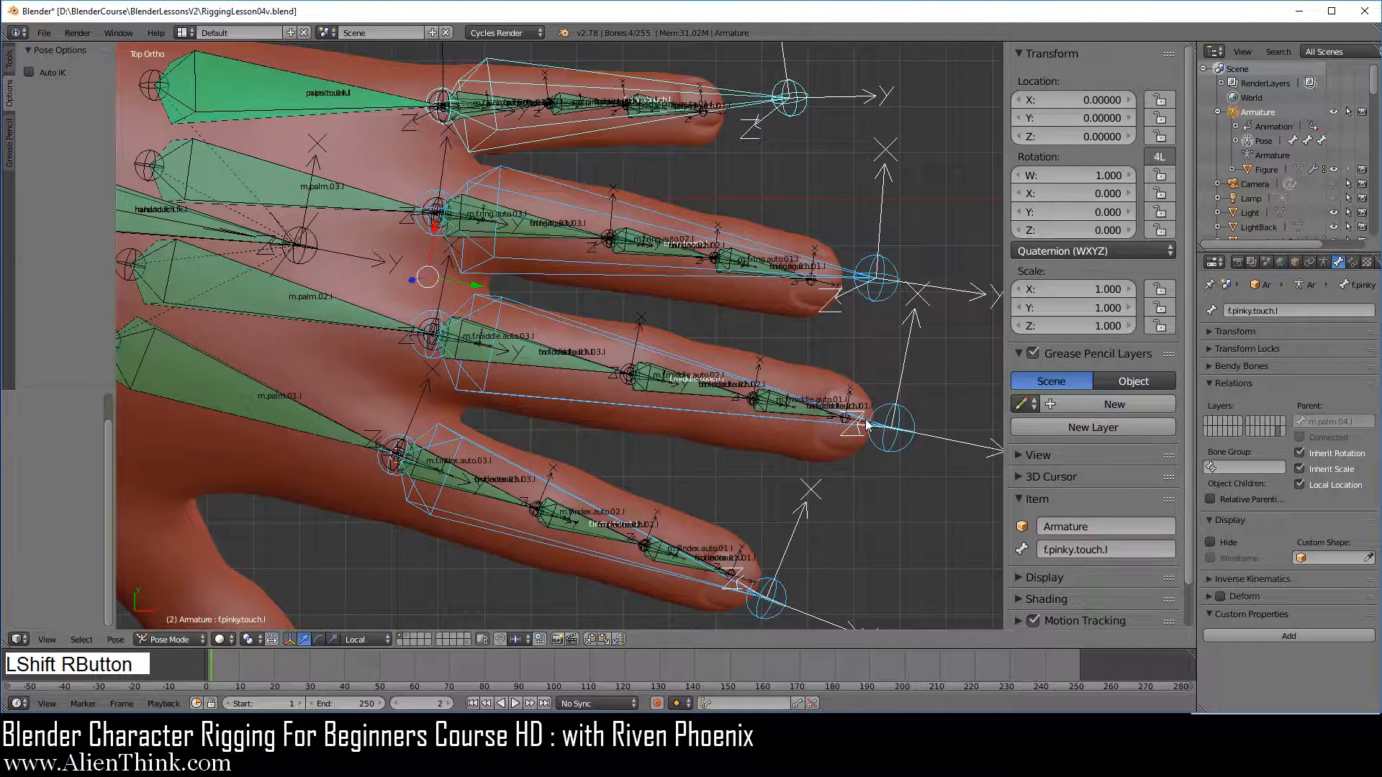
pyautogui.press('m')
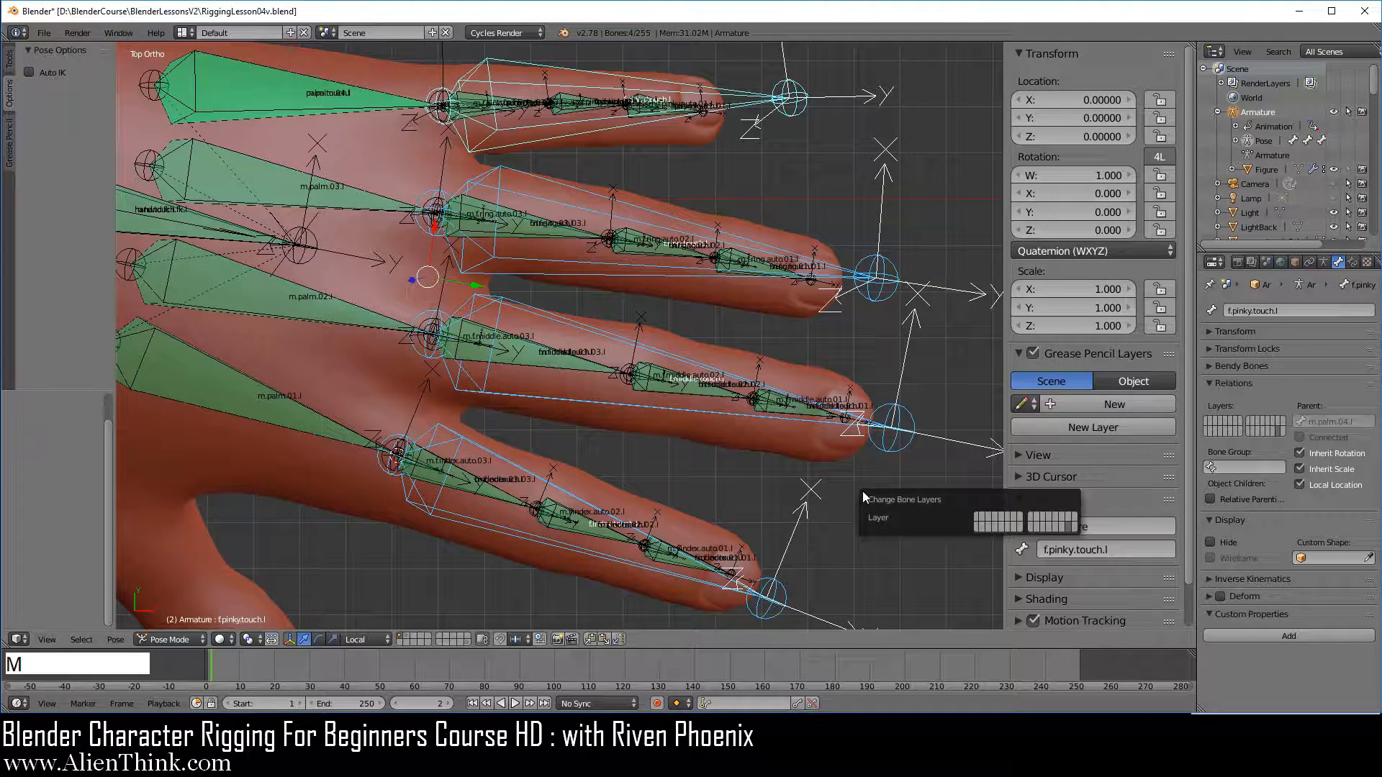
pyautogui.click(978, 519)
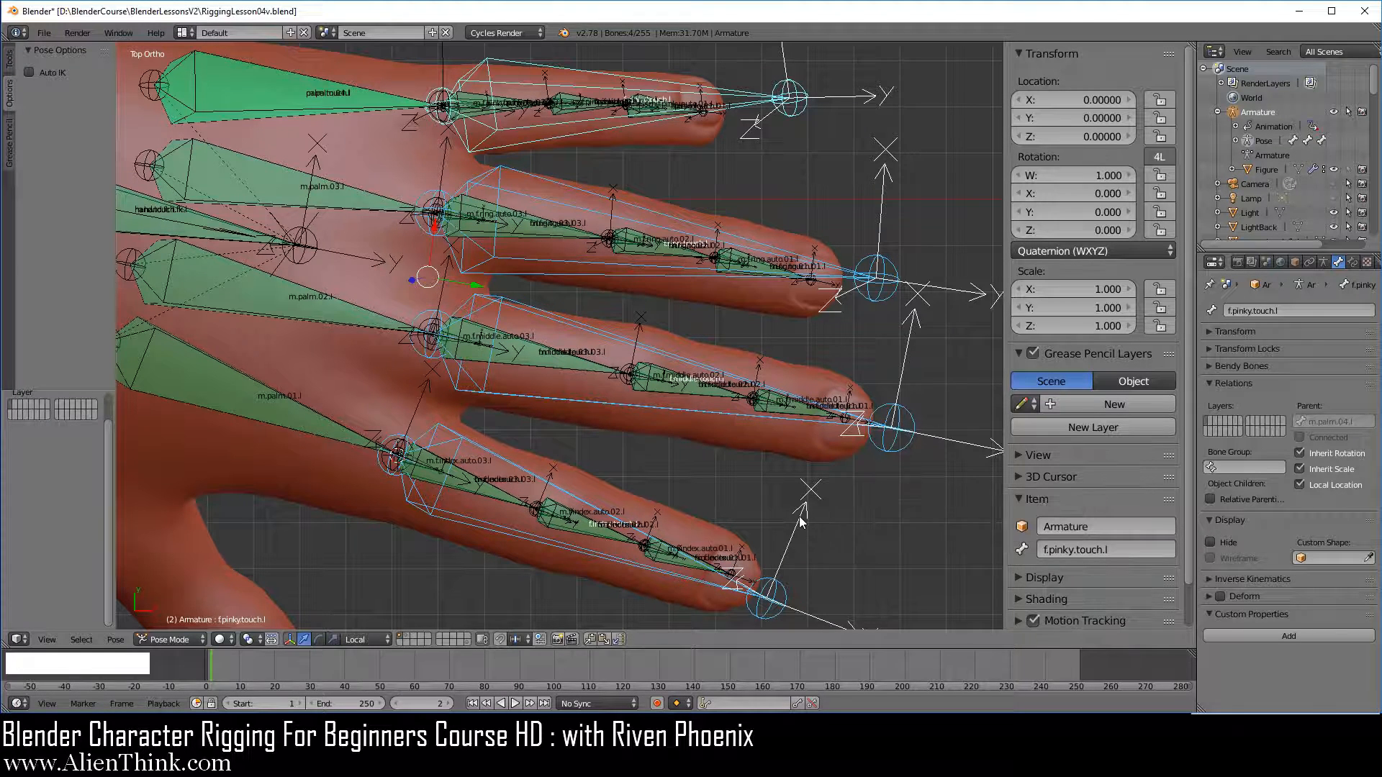
# Show only the first armature layer and check the middle and index finger bones on it
pyautogui.click(1324, 262)
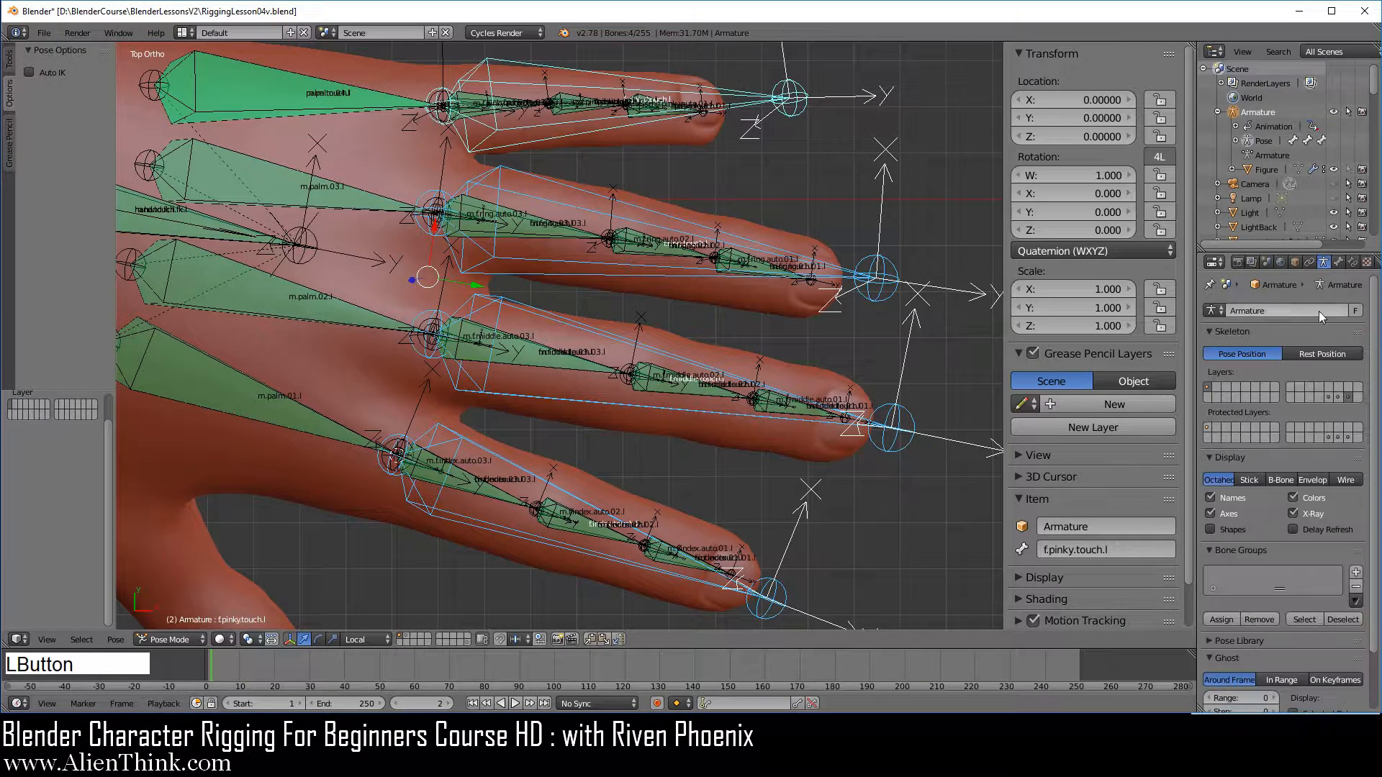
pyautogui.click(1208, 387)
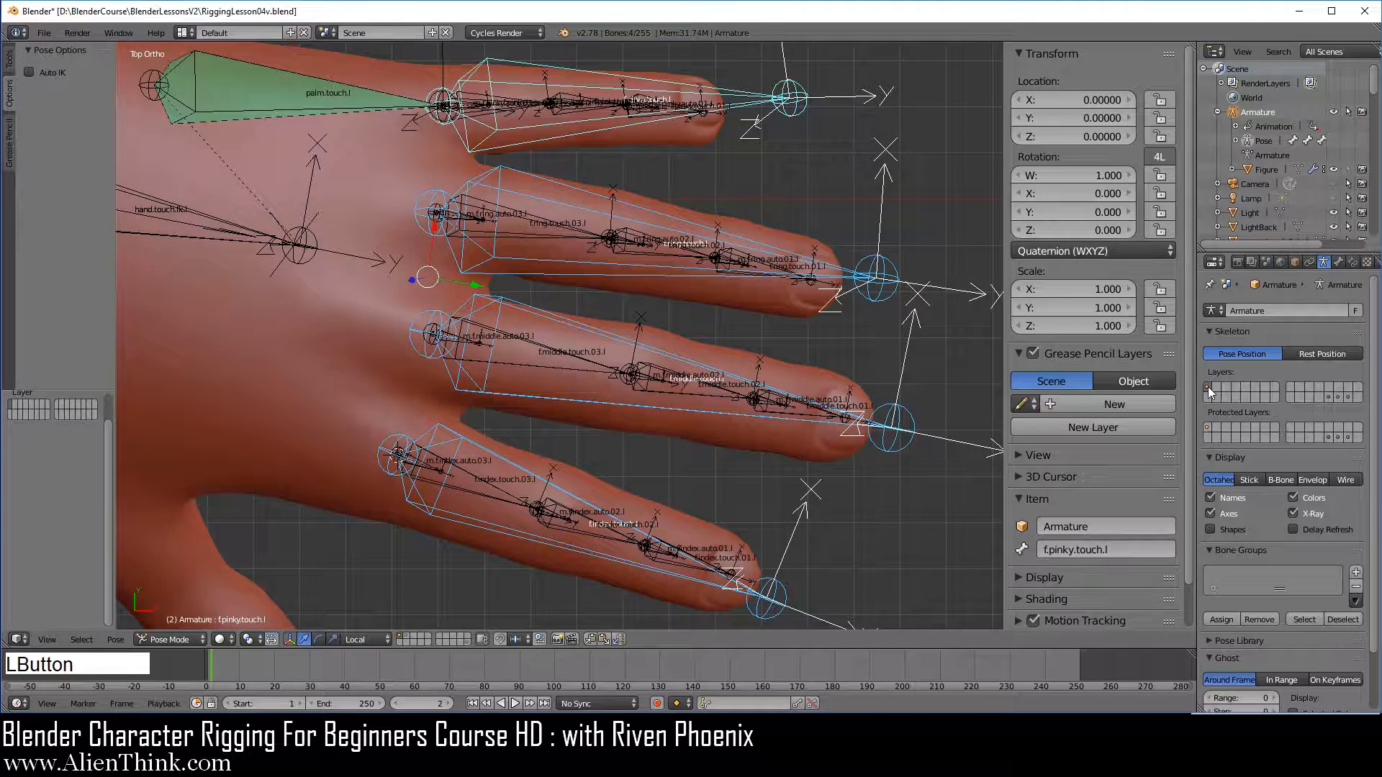
pyautogui.rightClick(896, 436)
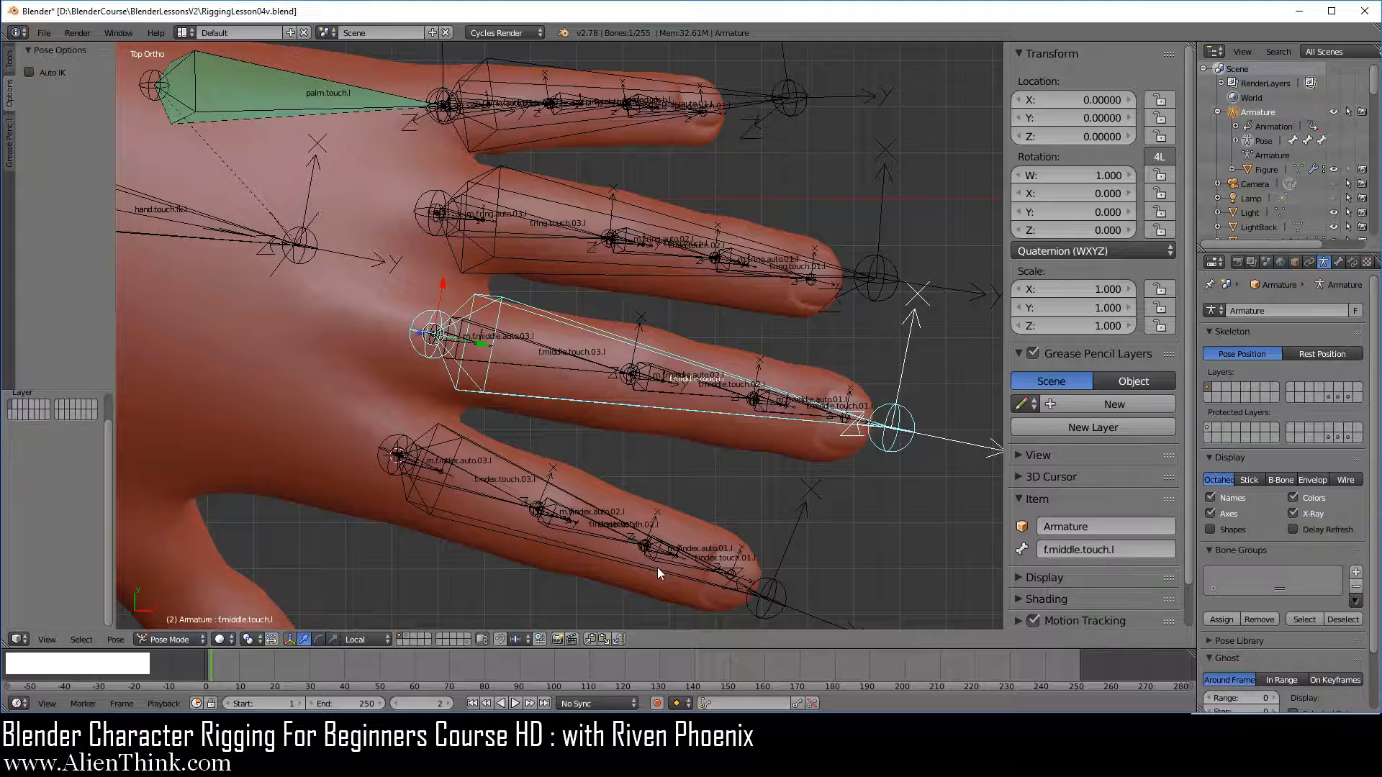
pyautogui.rightClick(676, 561)
pyautogui.scroll(3, 595, 413)
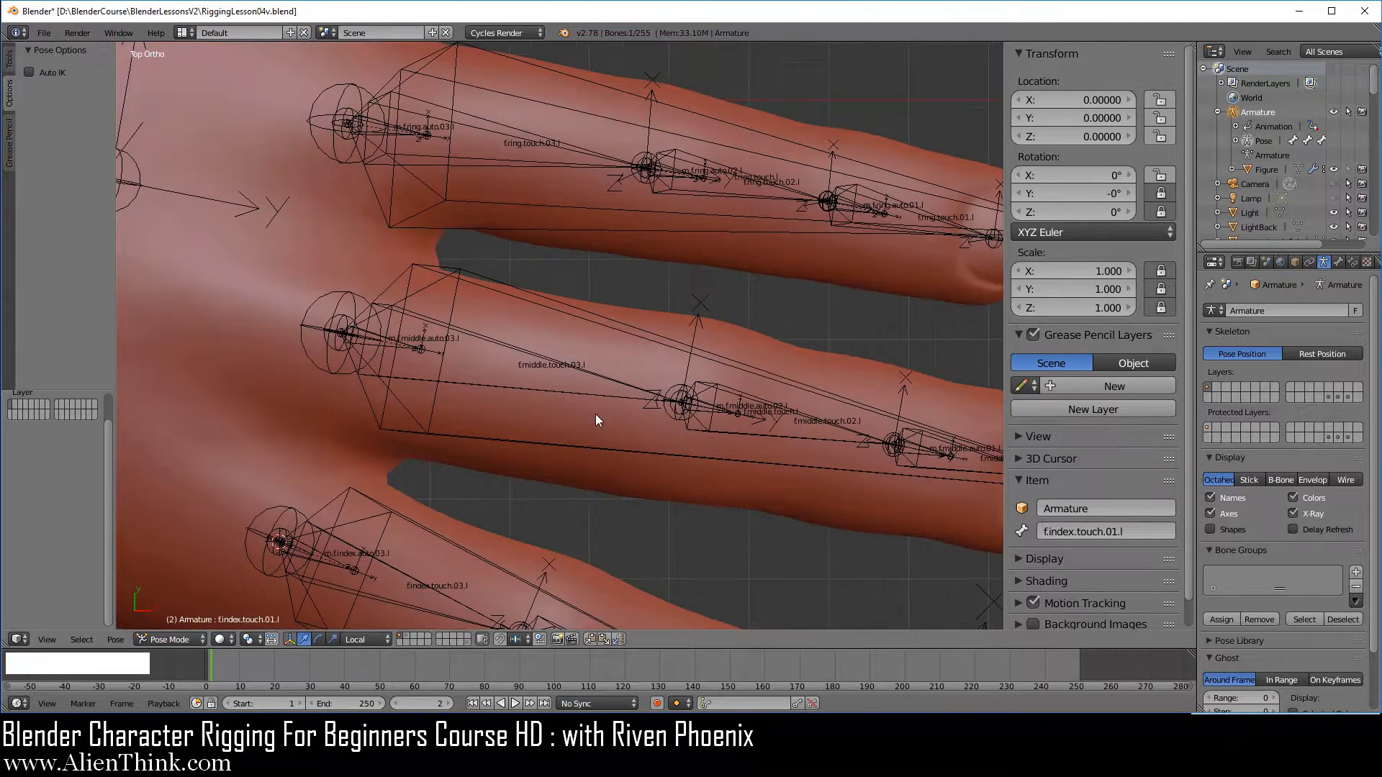
pyautogui.rightClick(412, 344)
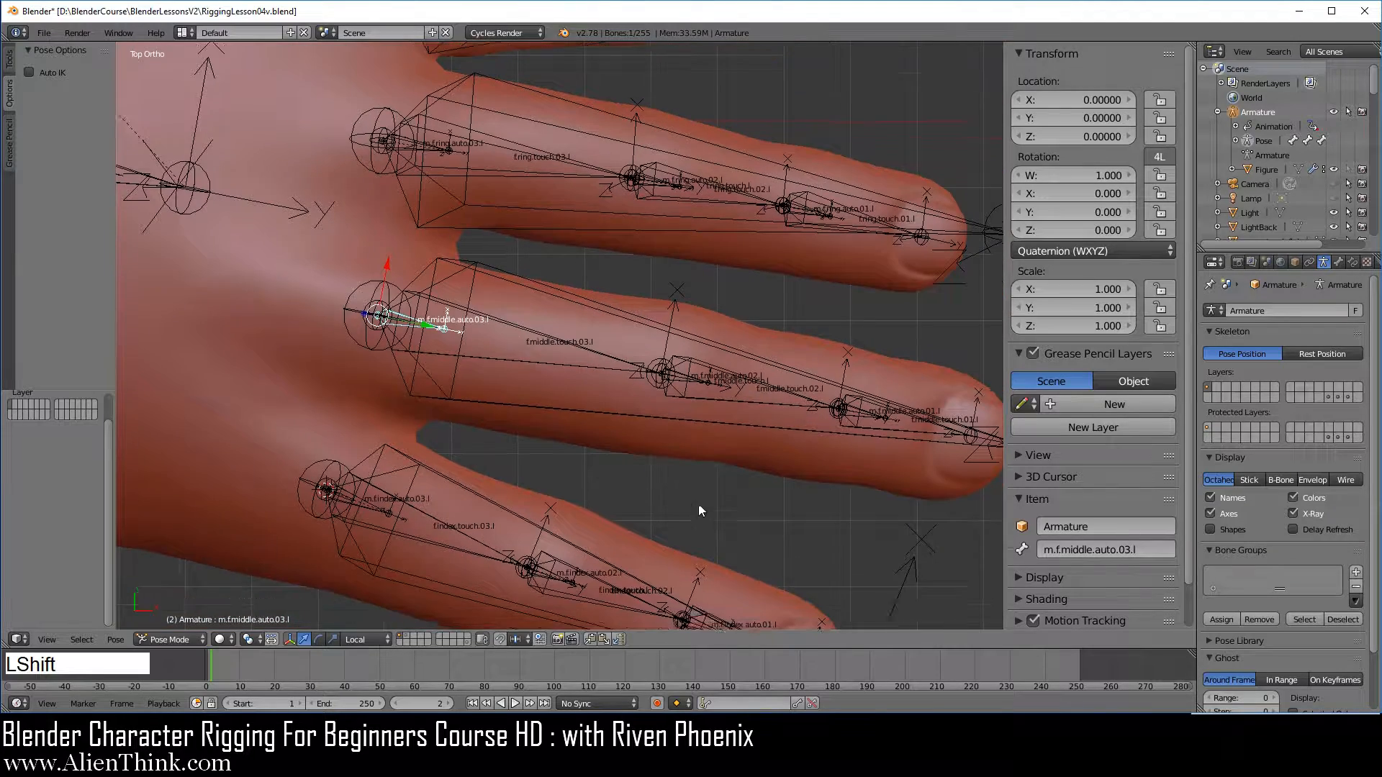
# Lock the X, Y and Z location of the long index finger bone f.index.touch.l
pyautogui.keyDown('shift'); pyautogui.moveTo(650, 482); pyautogui.dragTo(673, 329, button='middle'); pyautogui.keyUp('shift')
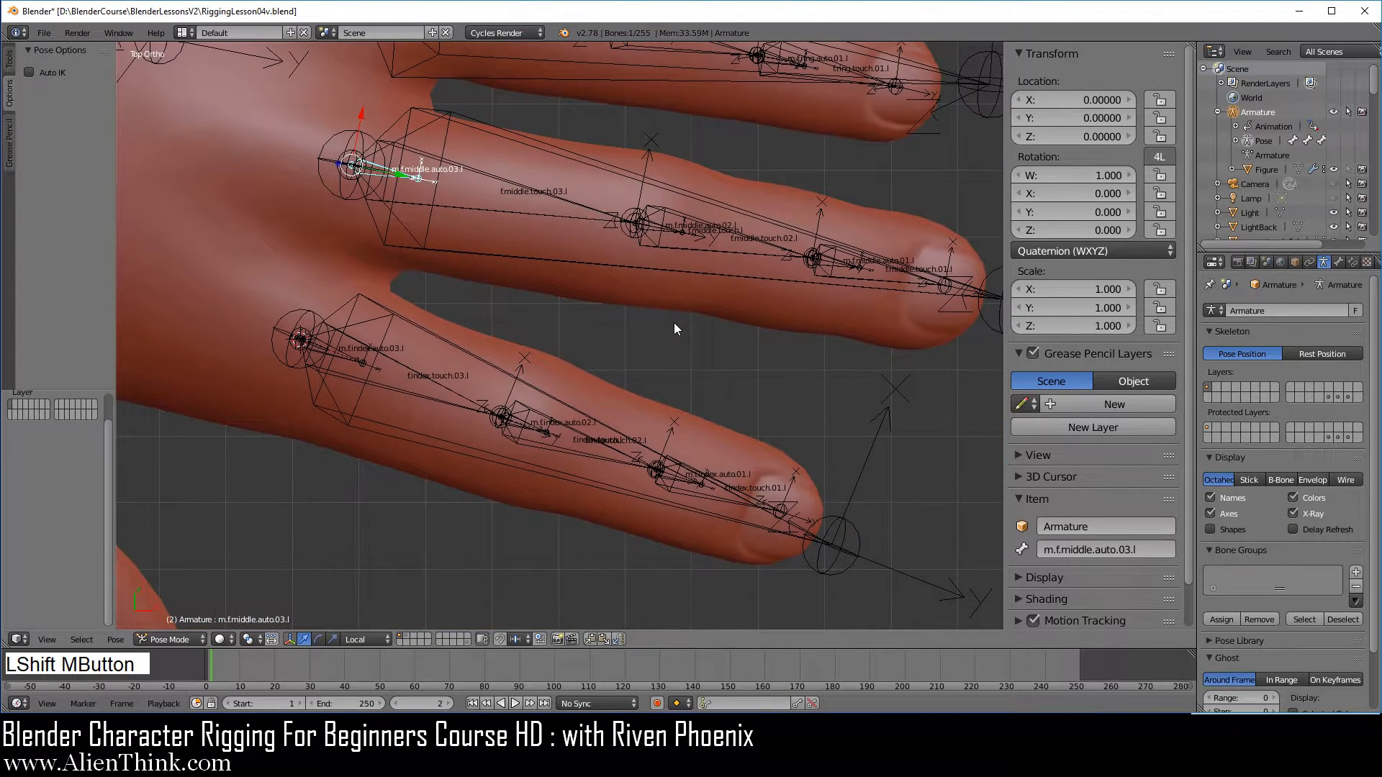
pyautogui.rightClick(840, 550)
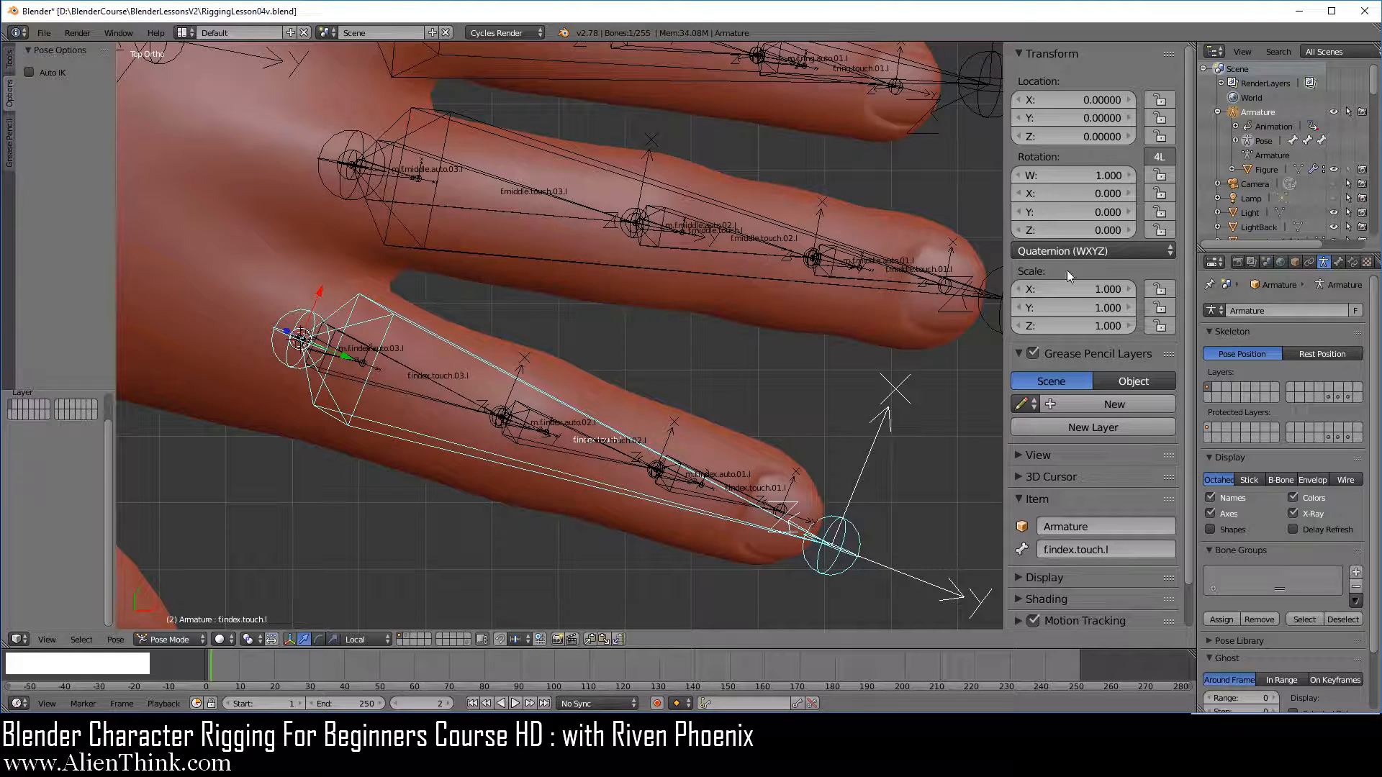
pyautogui.moveTo(1161, 101); pyautogui.dragTo(1162, 137)
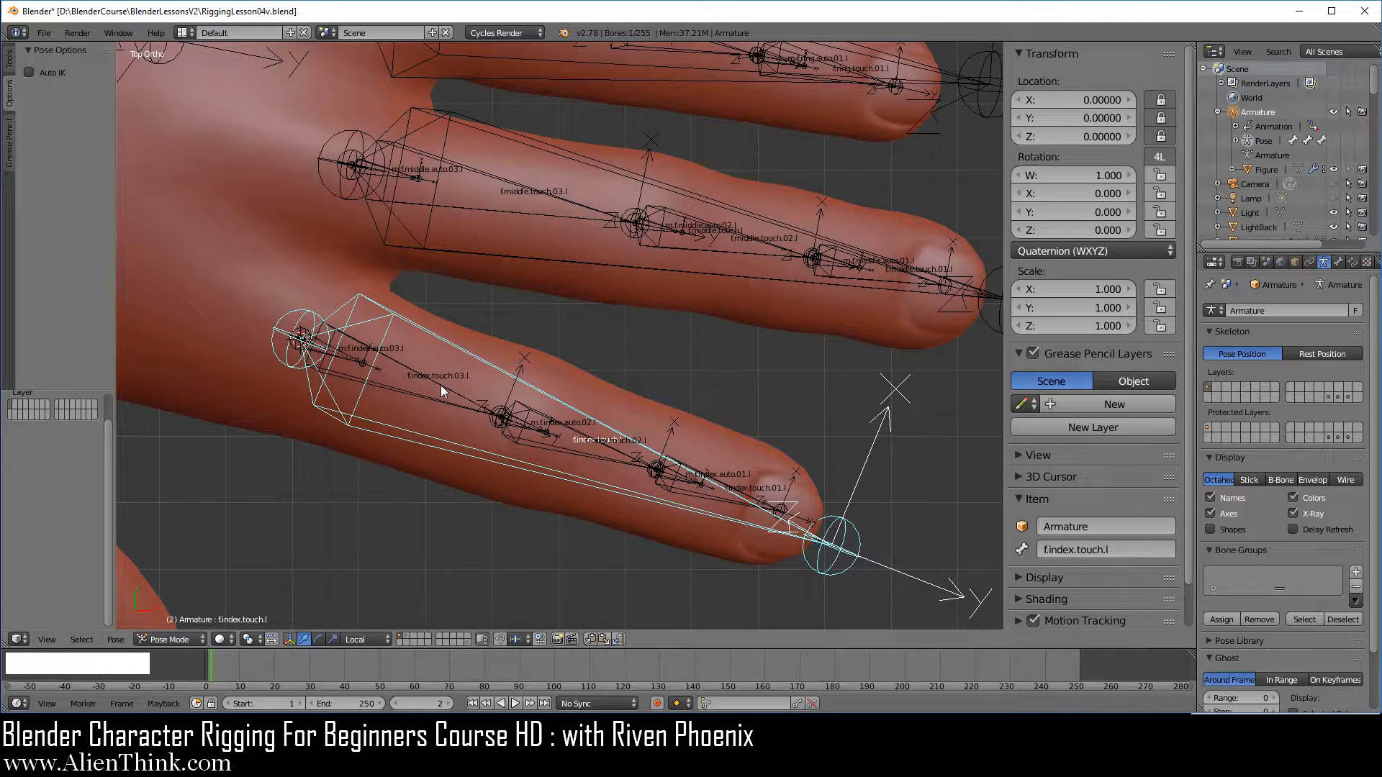
# Set the long index finger bone f.index.touch.l to XYZ Euler rotation mode and lock its Y rotation
pyautogui.click(1097, 251)
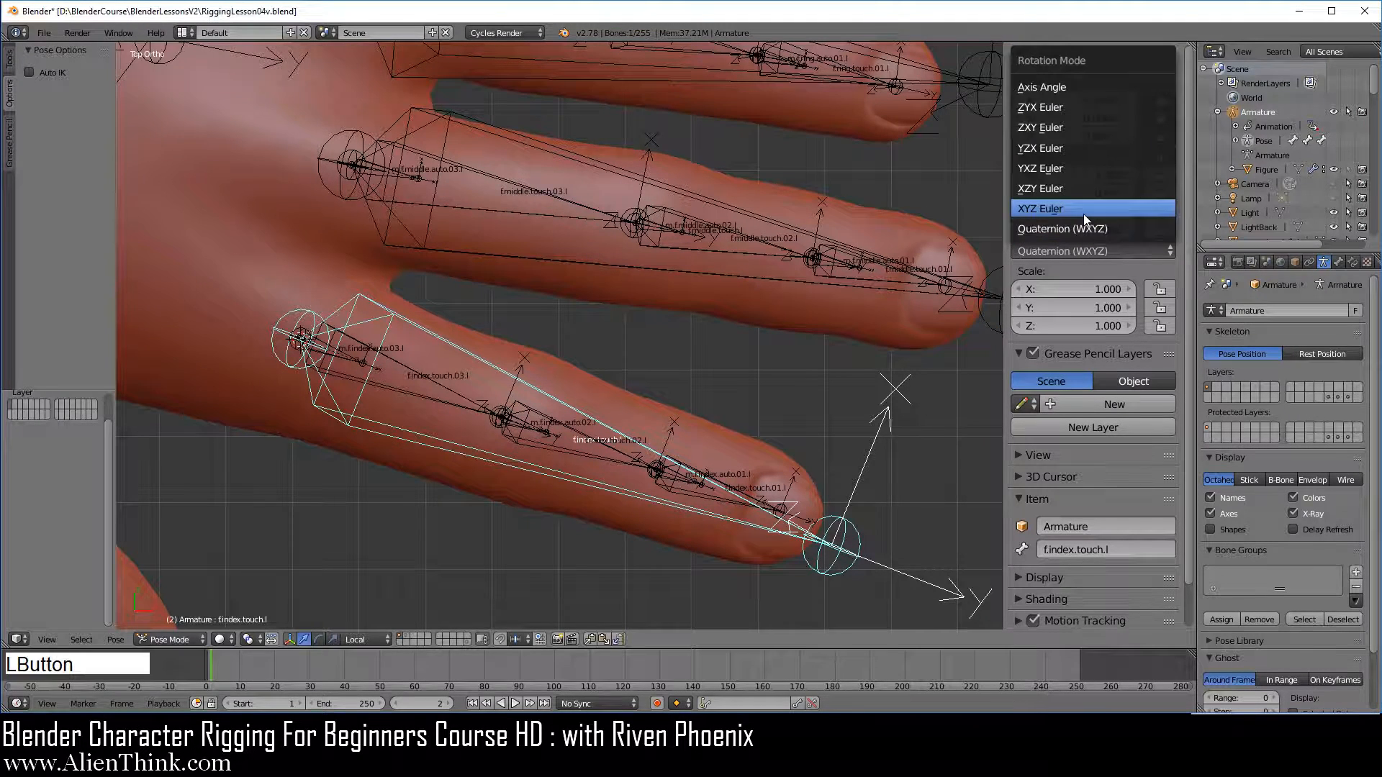
pyautogui.click(1082, 214)
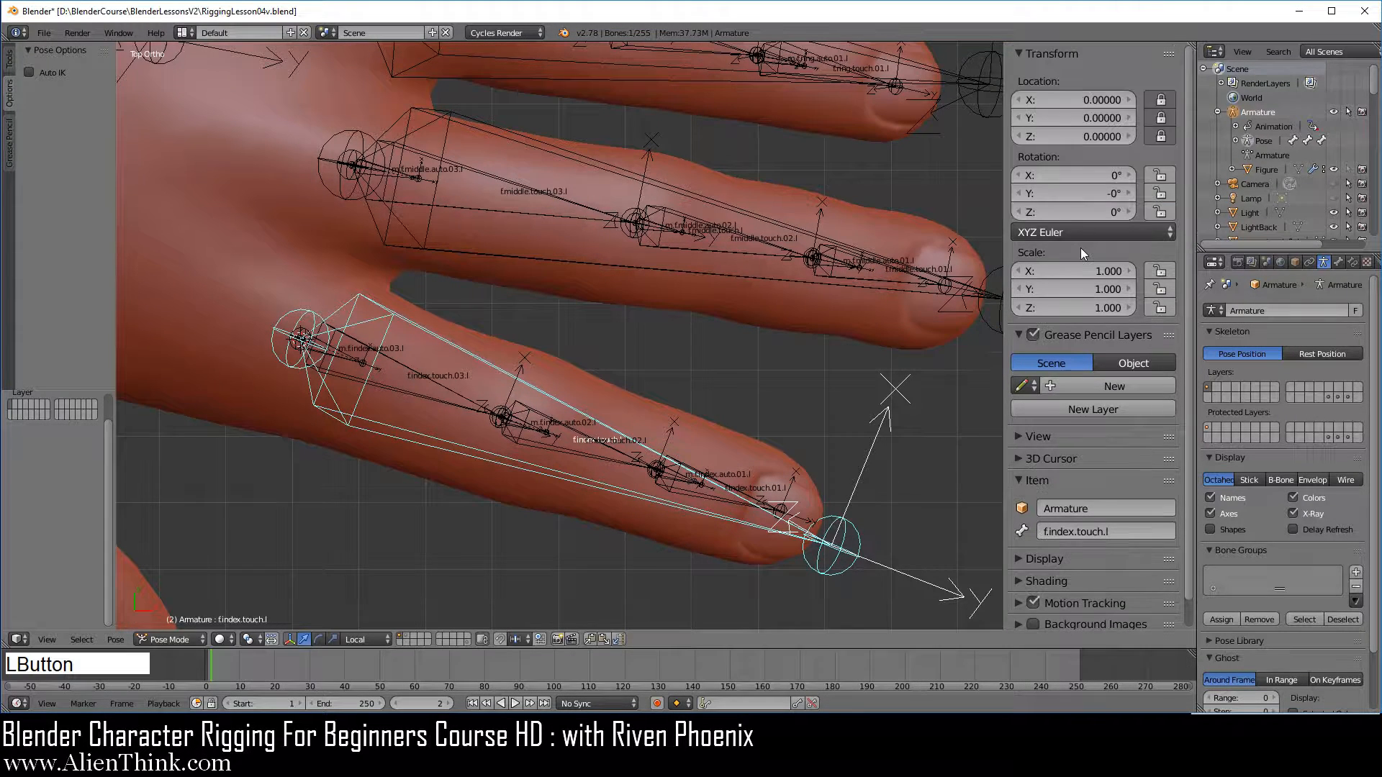
pyautogui.click(1160, 193)
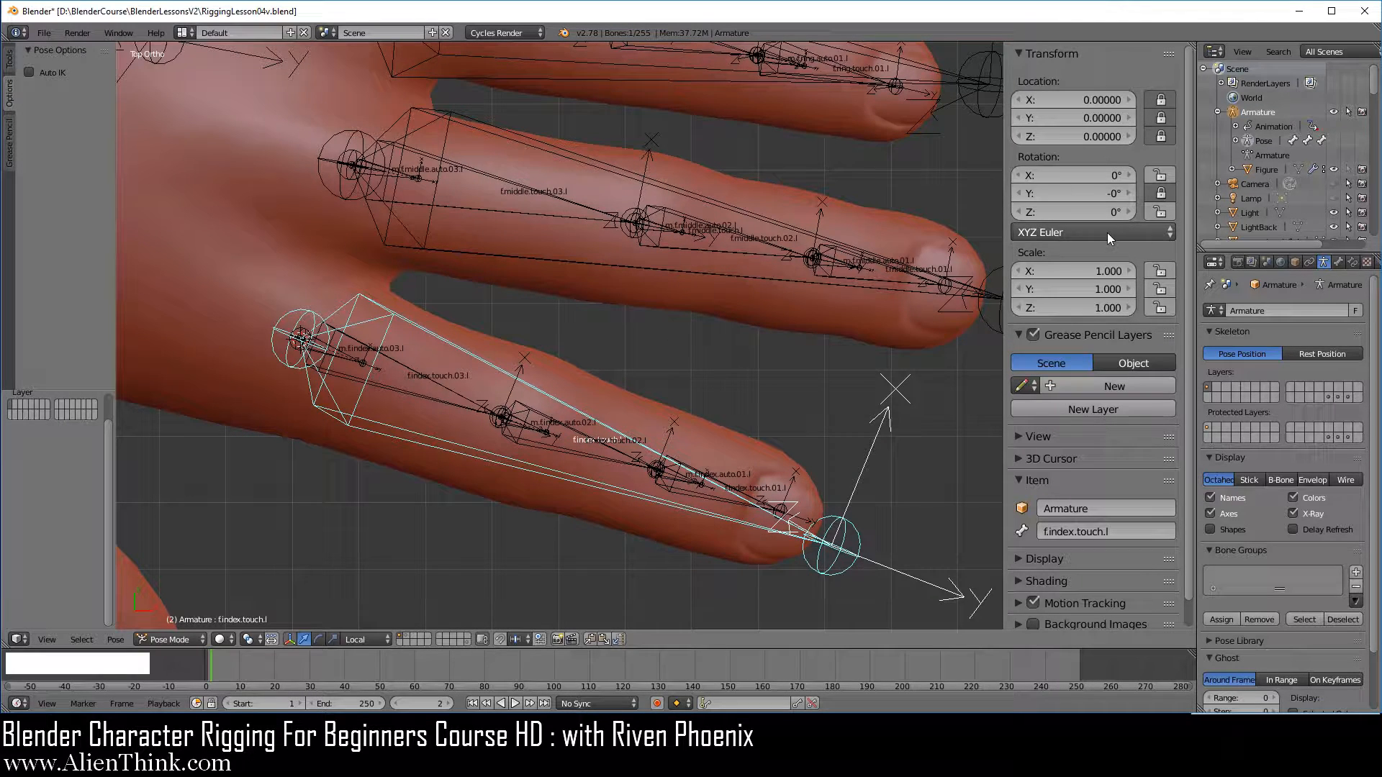
pyautogui.click(1068, 233)
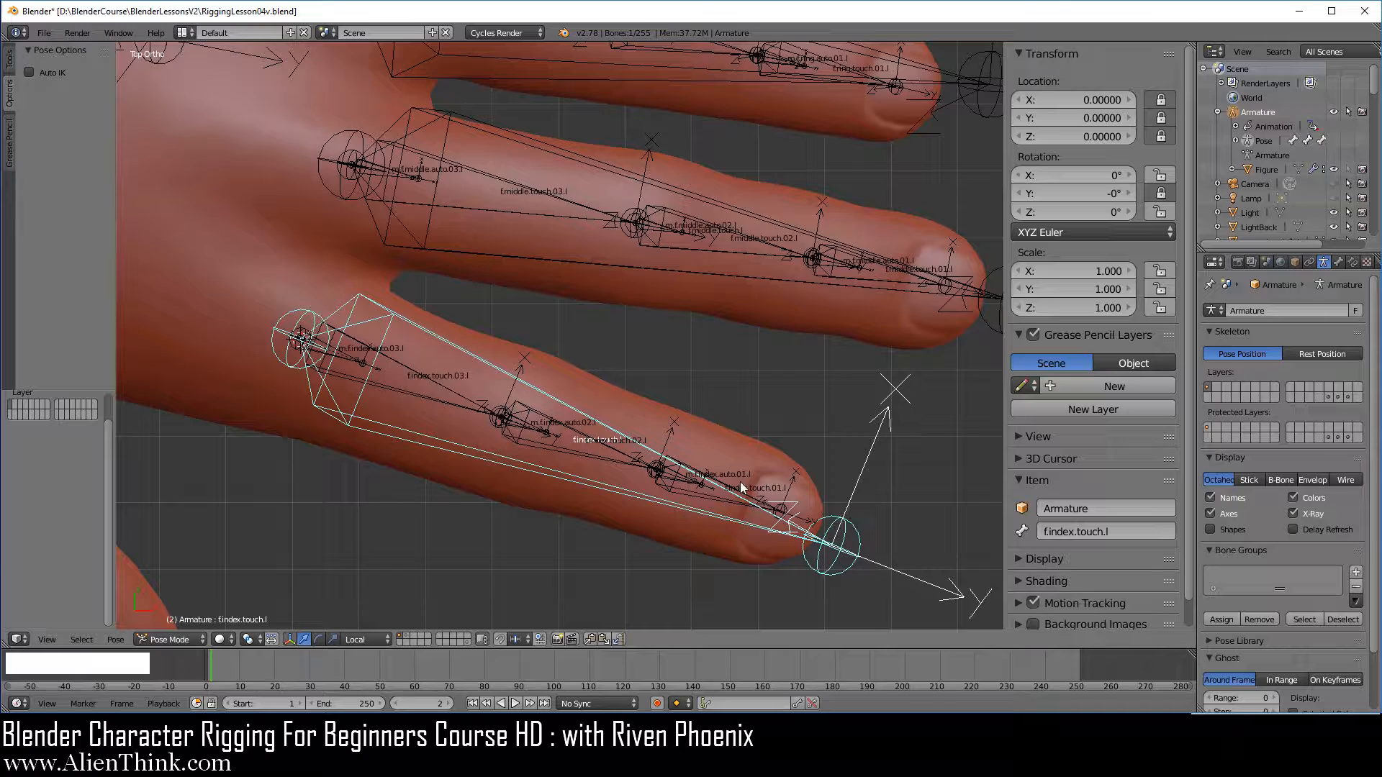
pyautogui.press('r')
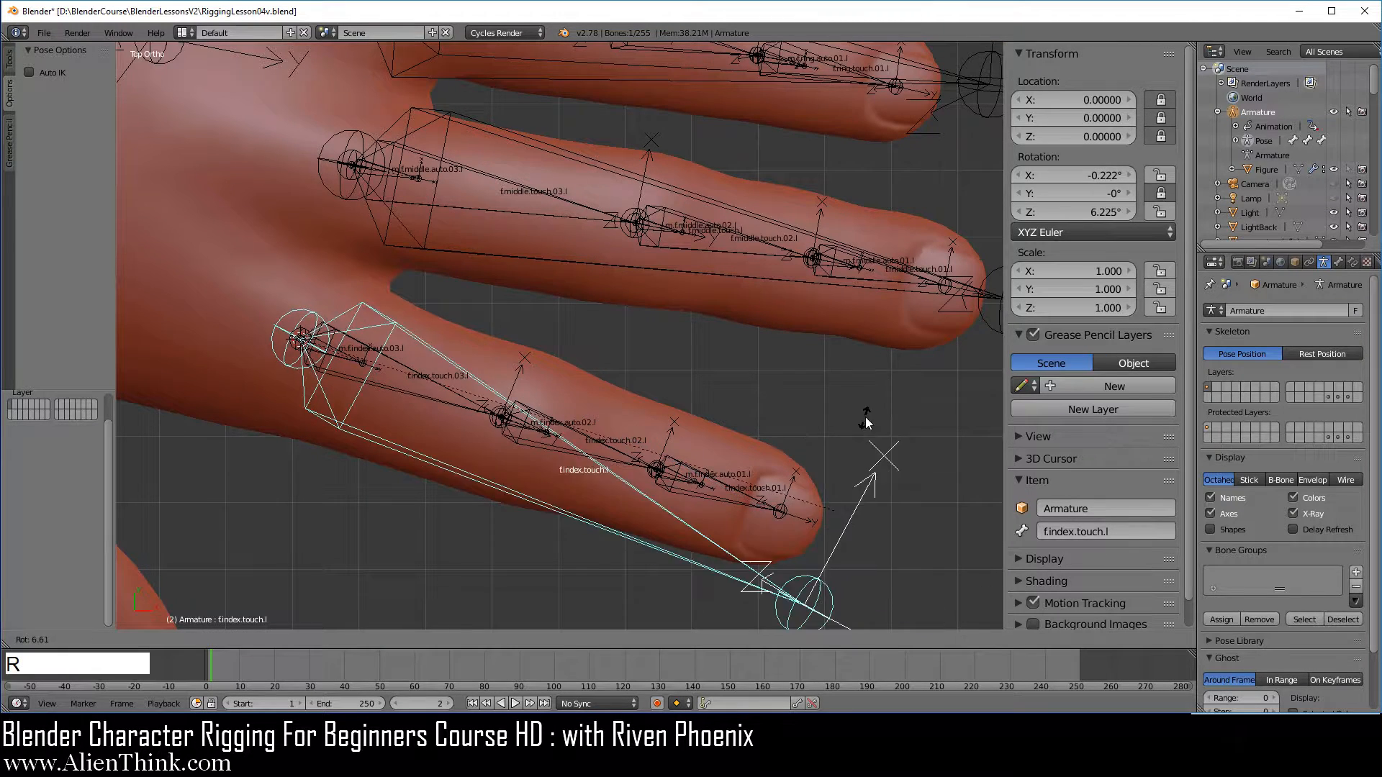
pyautogui.rightClick(862, 440)
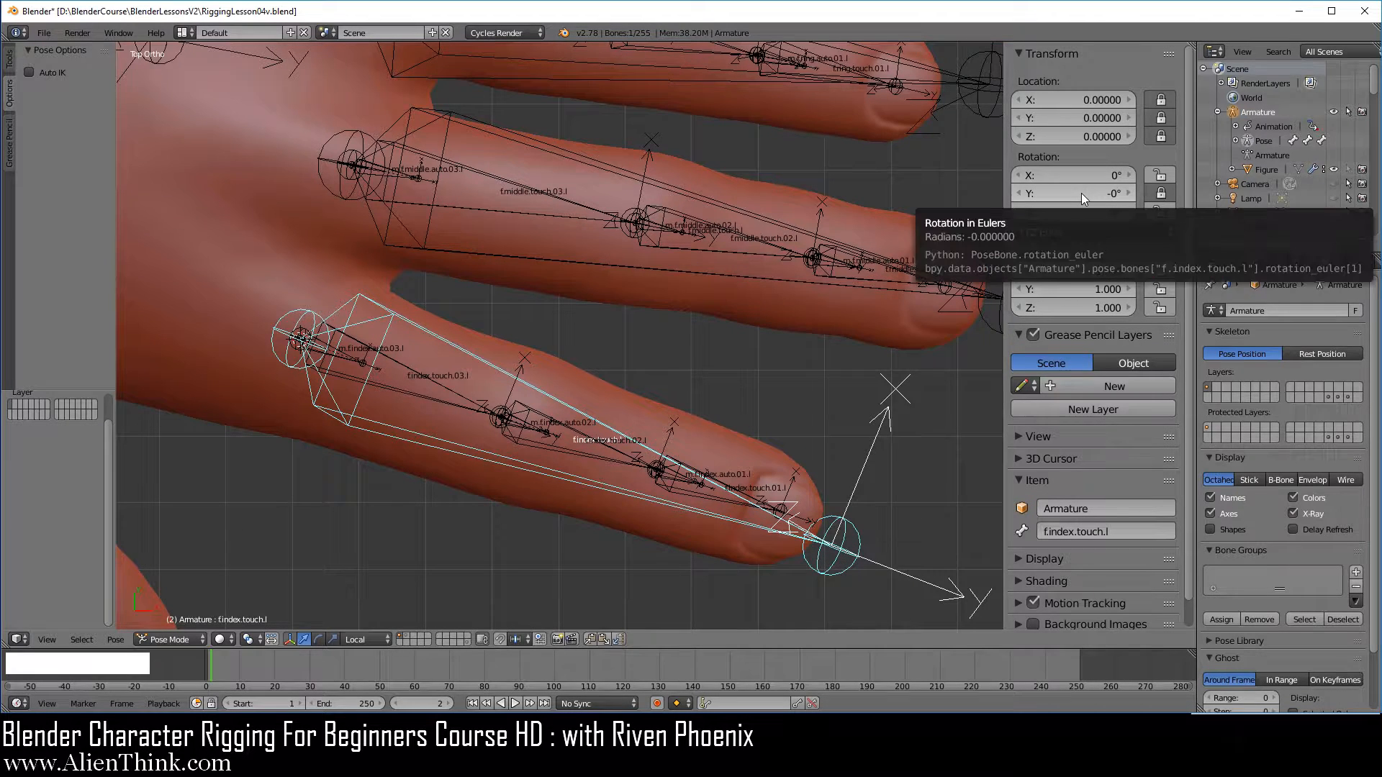
# Lock the X, Y and Z location of f.middle.touch.l, switch it to XYZ Euler and lock its Y rotation
pyautogui.keyDown('shift'); pyautogui.moveTo(692, 391); pyautogui.dragTo(583, 382, button='middle'); pyautogui.keyUp('shift')
pyautogui.rightClick(835, 370)
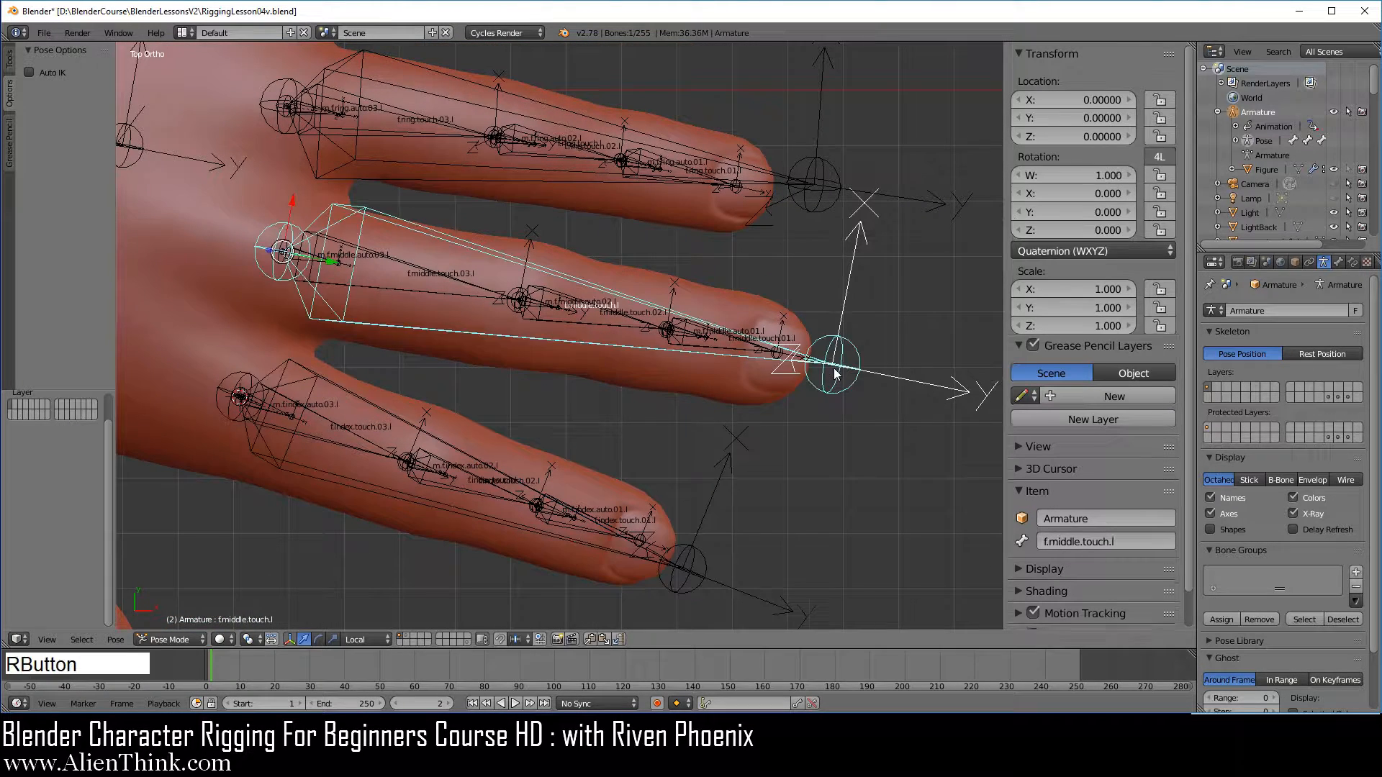
pyautogui.moveTo(1160, 99); pyautogui.dragTo(1163, 133)
pyautogui.click(1123, 252)
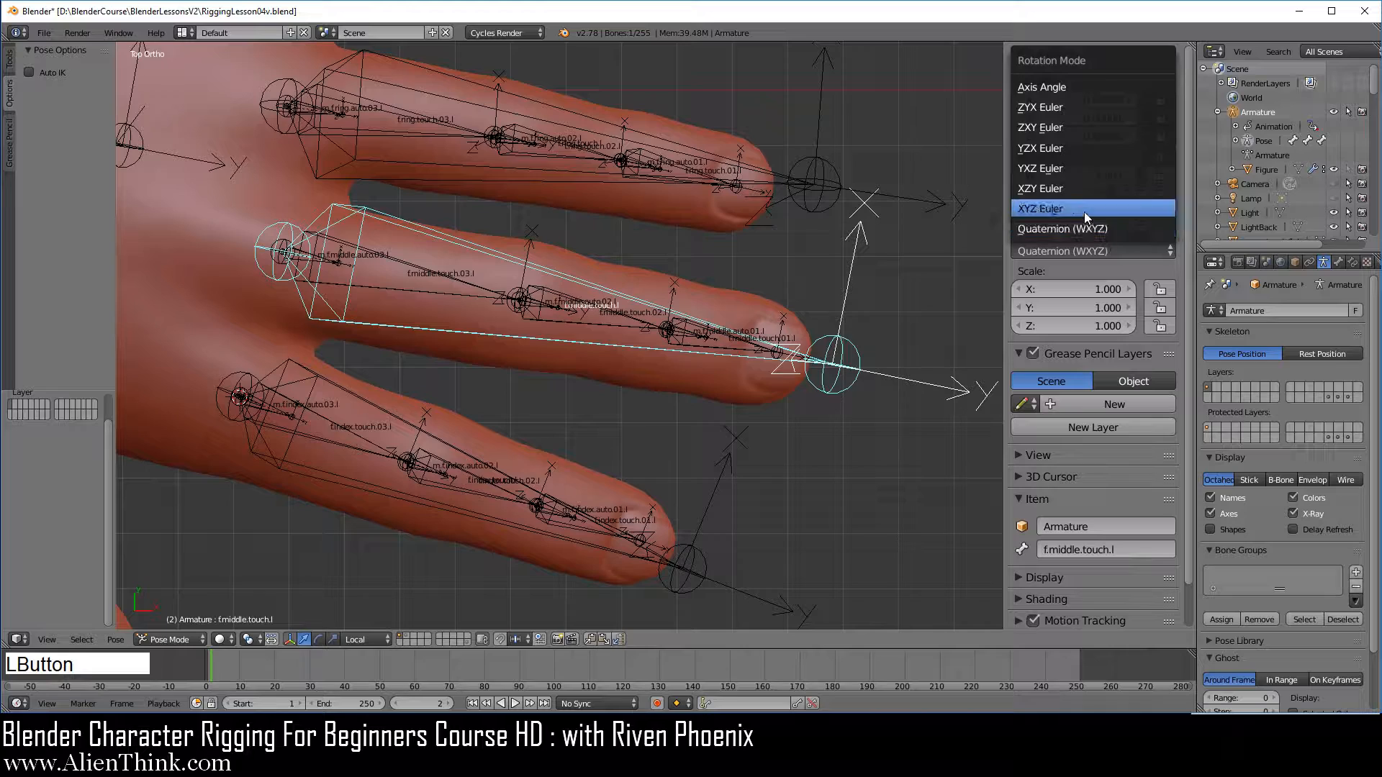
pyautogui.click(1089, 210)
pyautogui.click(1160, 193)
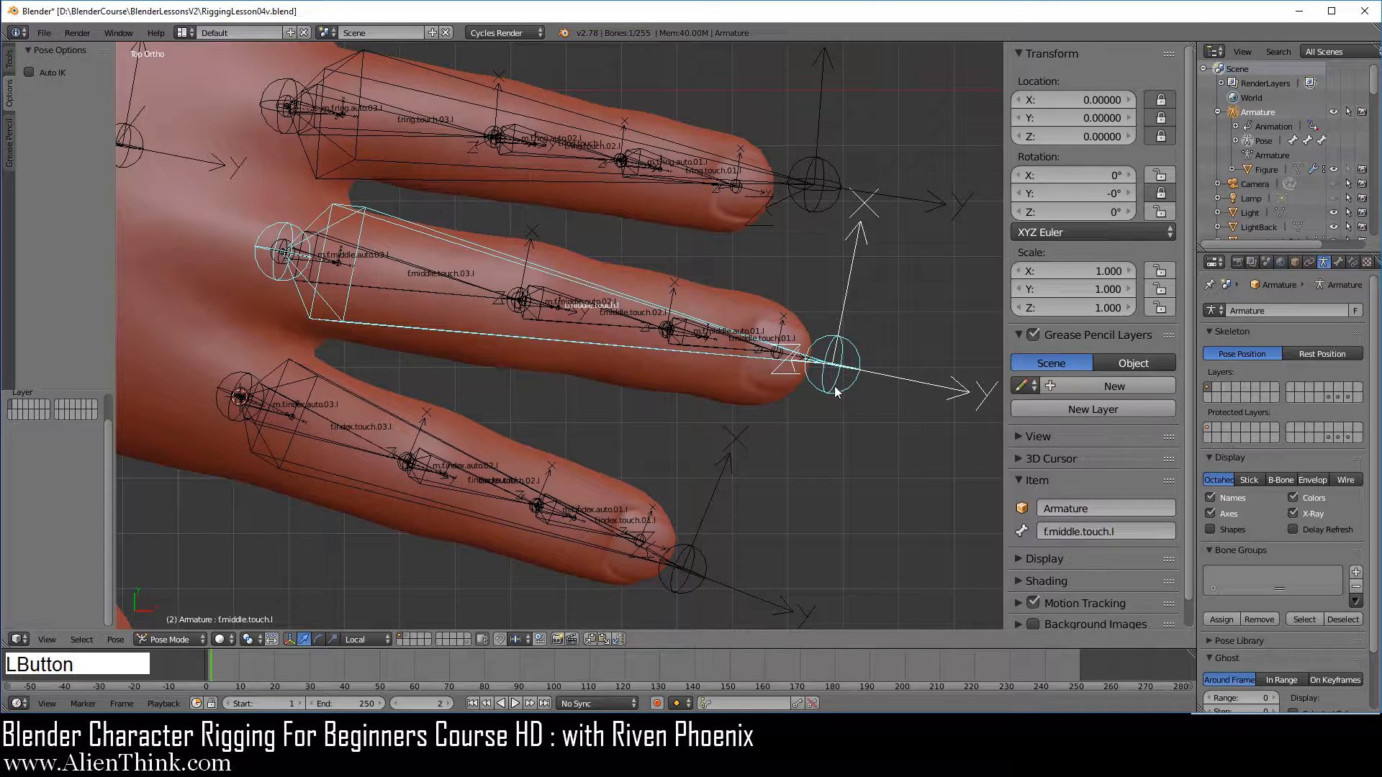
# Lock the X, Y and Z location of f.ring.touch.l, switch it to XYZ Euler and lock its Y rotation
pyautogui.keyDown('shift'); pyautogui.moveTo(745, 350); pyautogui.dragTo(765, 501, button='middle'); pyautogui.keyUp('shift')
pyautogui.rightClick(841, 335)
pyautogui.moveTo(1157, 101); pyautogui.dragTo(1160, 119)
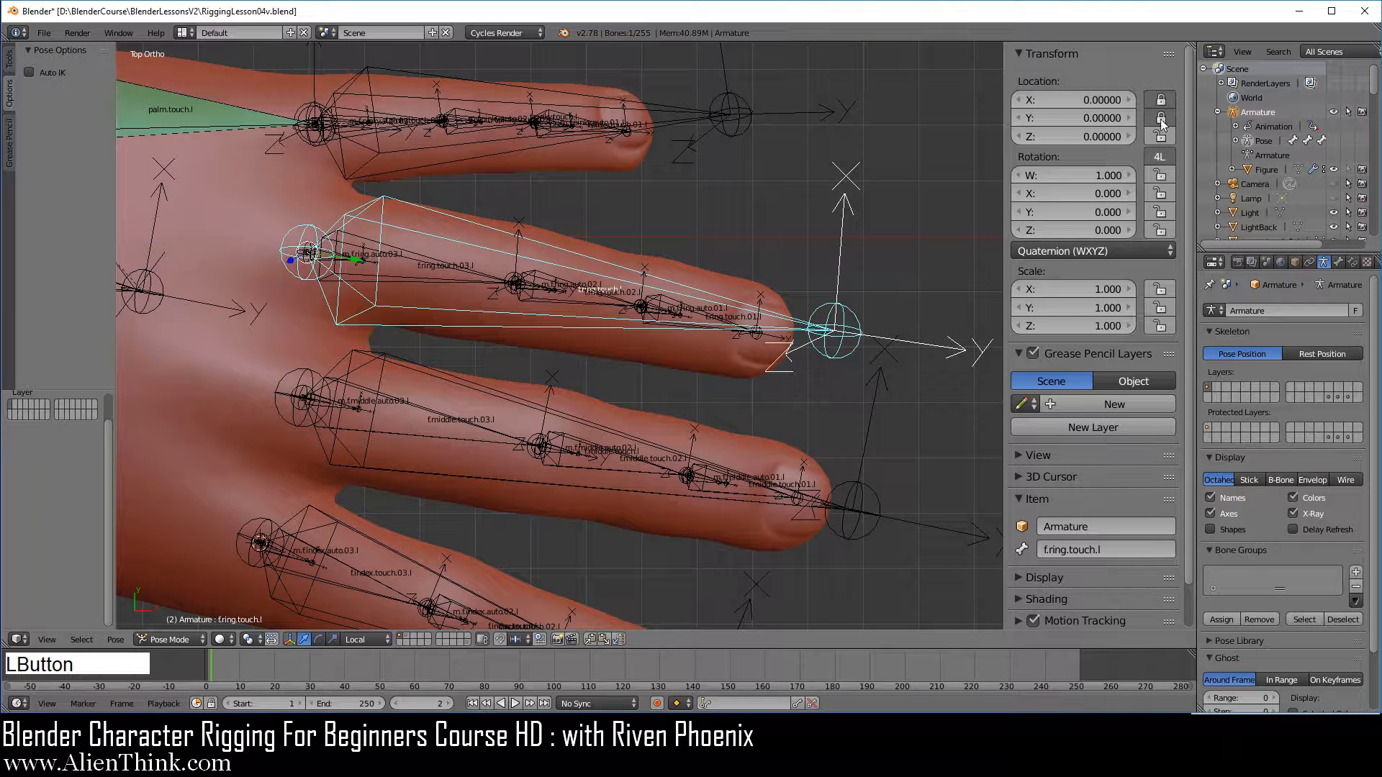
pyautogui.click(1076, 252)
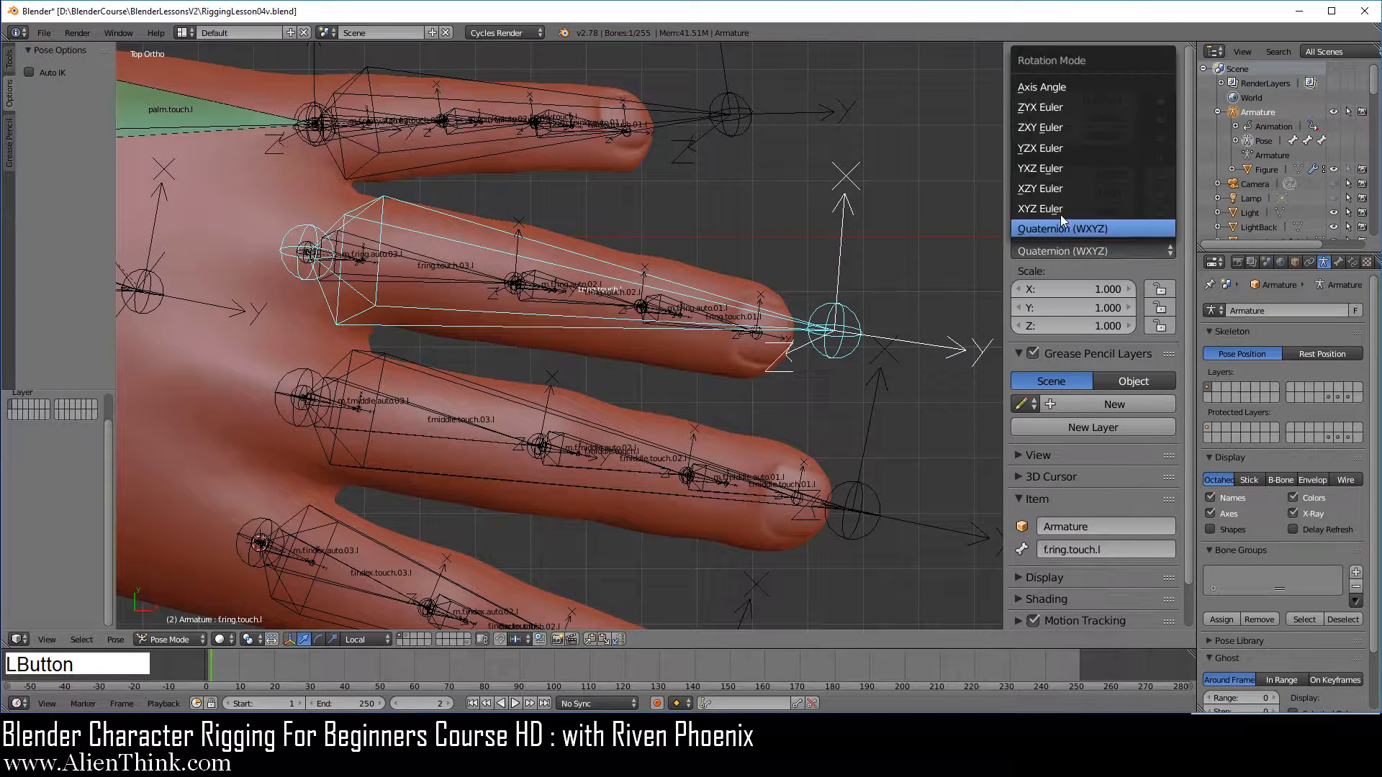
pyautogui.click(1060, 210)
pyautogui.click(1161, 193)
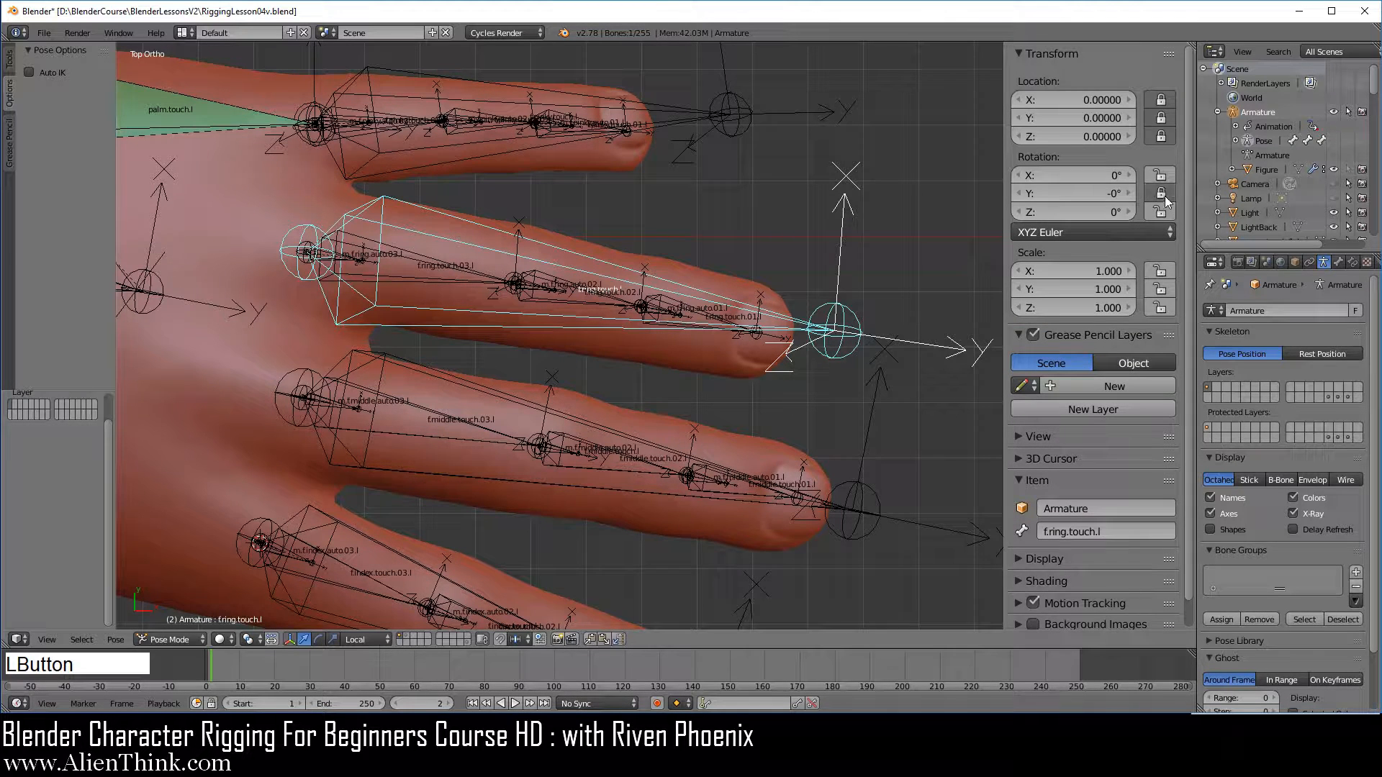
# Lock the X, Y and Z location of f.pinky.touch.l, switch it to XYZ Euler and lock its Y rotation
pyautogui.rightClick(735, 122)
pyautogui.moveTo(1161, 98); pyautogui.dragTo(1162, 135)
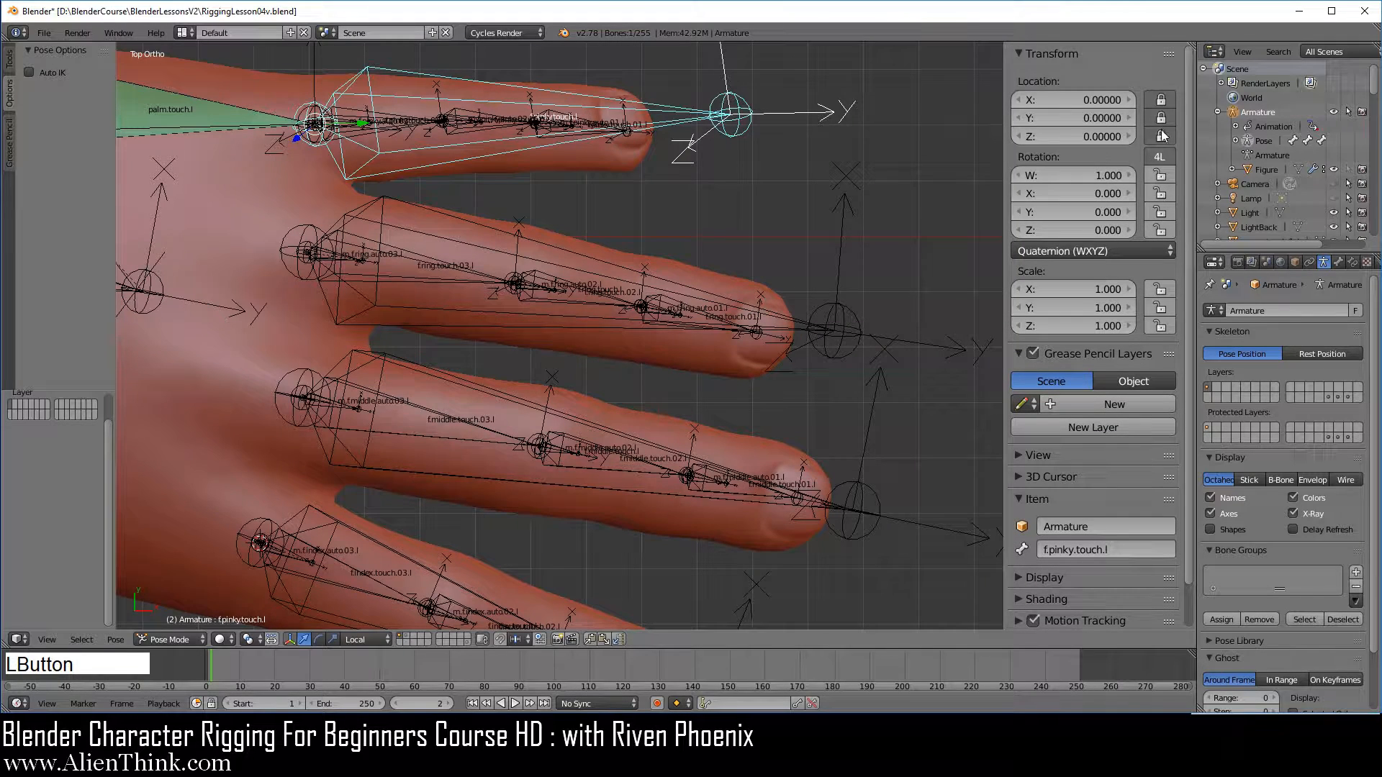
pyautogui.click(1110, 249)
pyautogui.click(1078, 209)
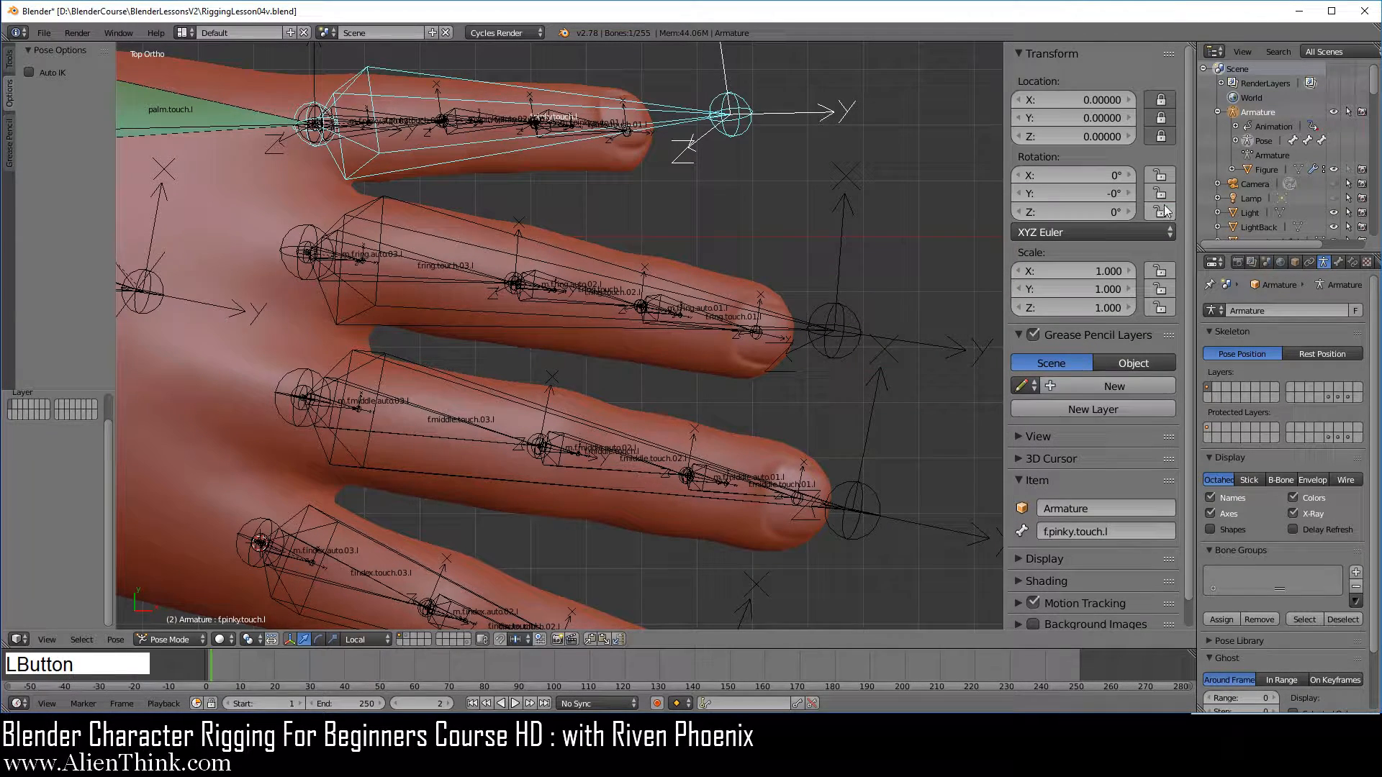
pyautogui.click(1160, 193)
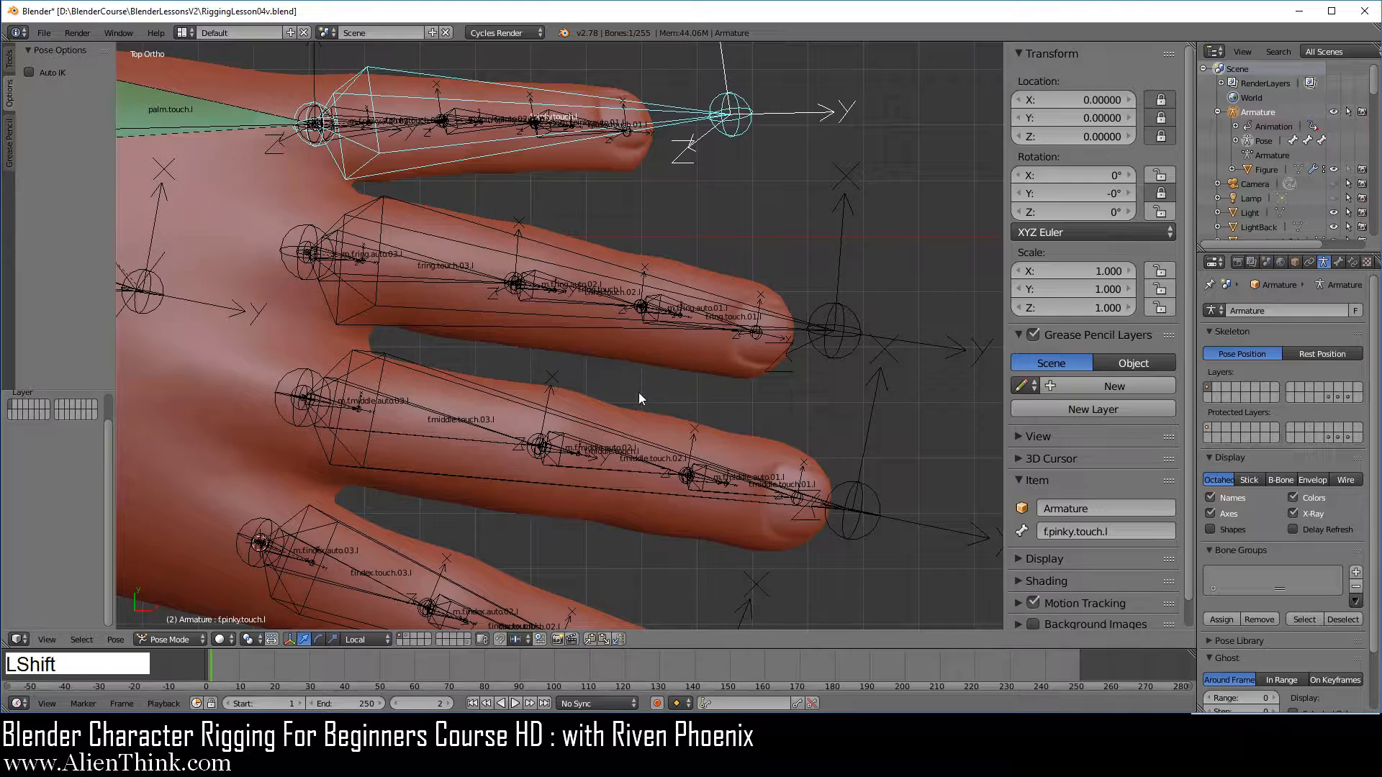
# Lock the X, Y and Z location of the index finger segment bones f.index.touch.02.l and f.index.touch.01.l
pyautogui.keyDown('shift'); pyautogui.moveTo(639, 399); pyautogui.dragTo(688, 339, button='middle'); pyautogui.keyUp('shift')
pyautogui.rightClick(519, 357)
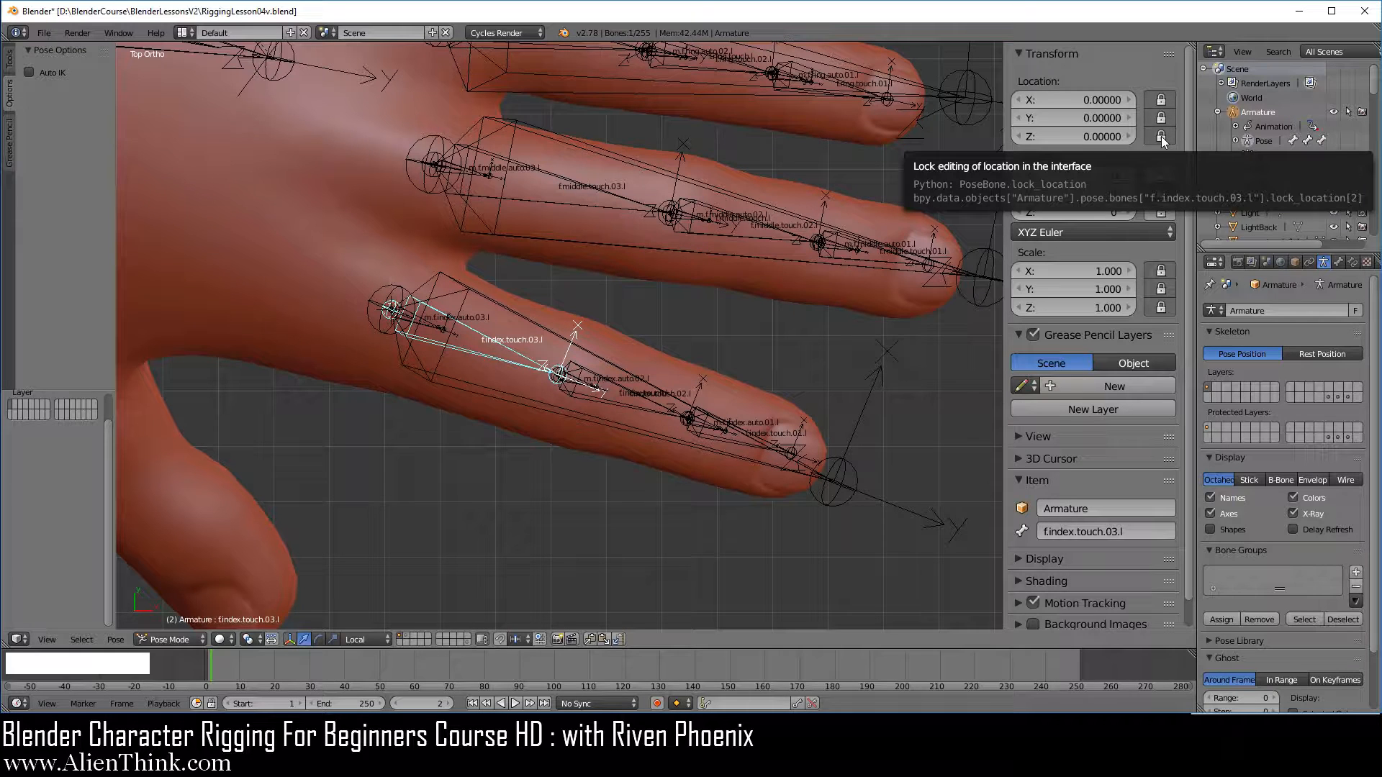
pyautogui.rightClick(629, 390)
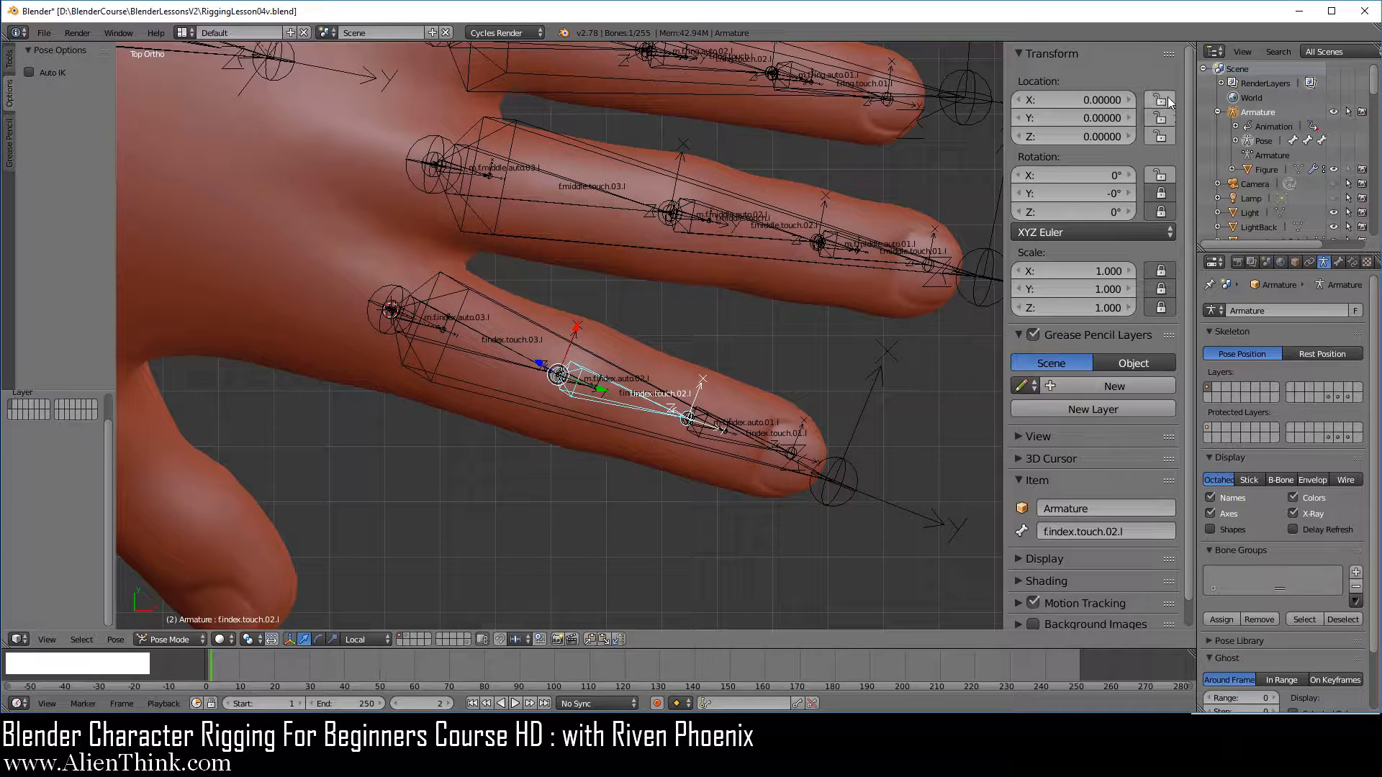
pyautogui.moveTo(1167, 101); pyautogui.dragTo(1168, 137)
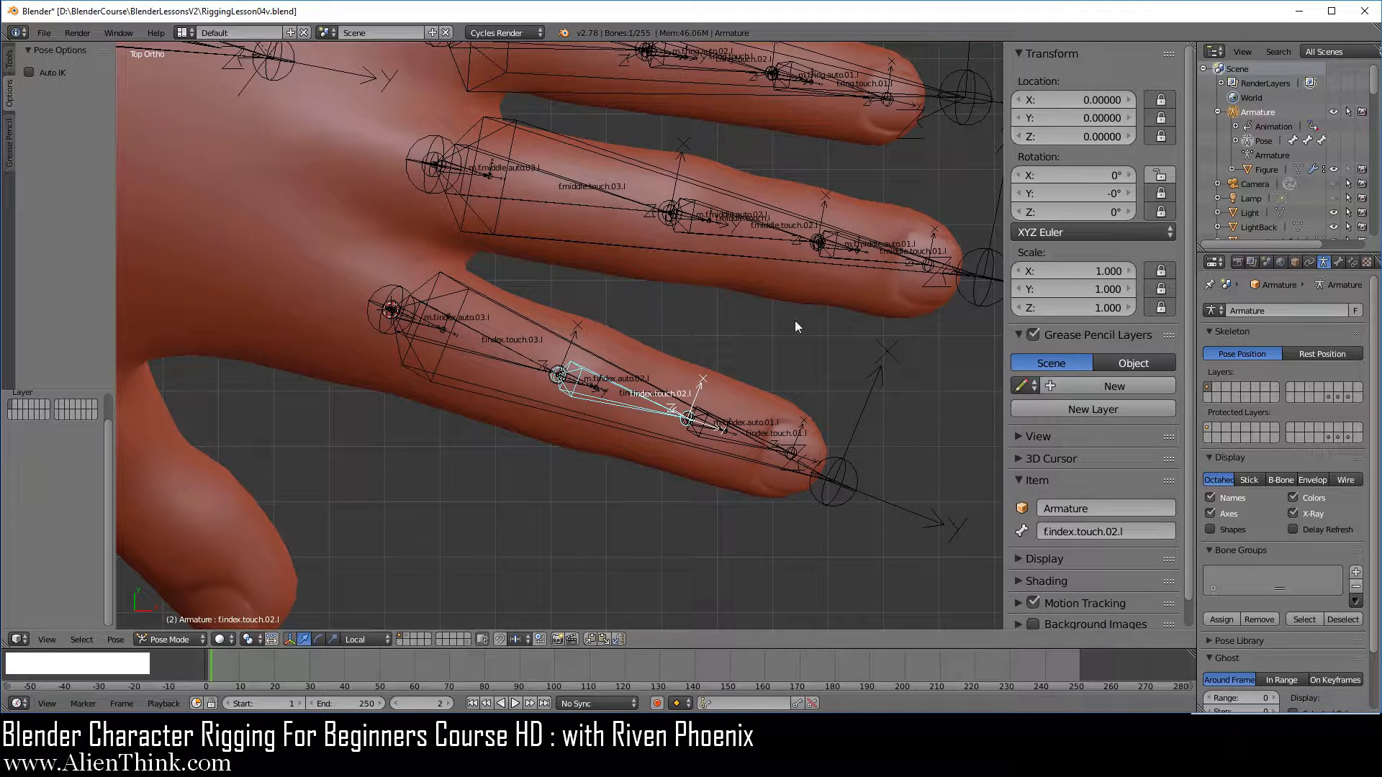
pyautogui.rightClick(727, 442)
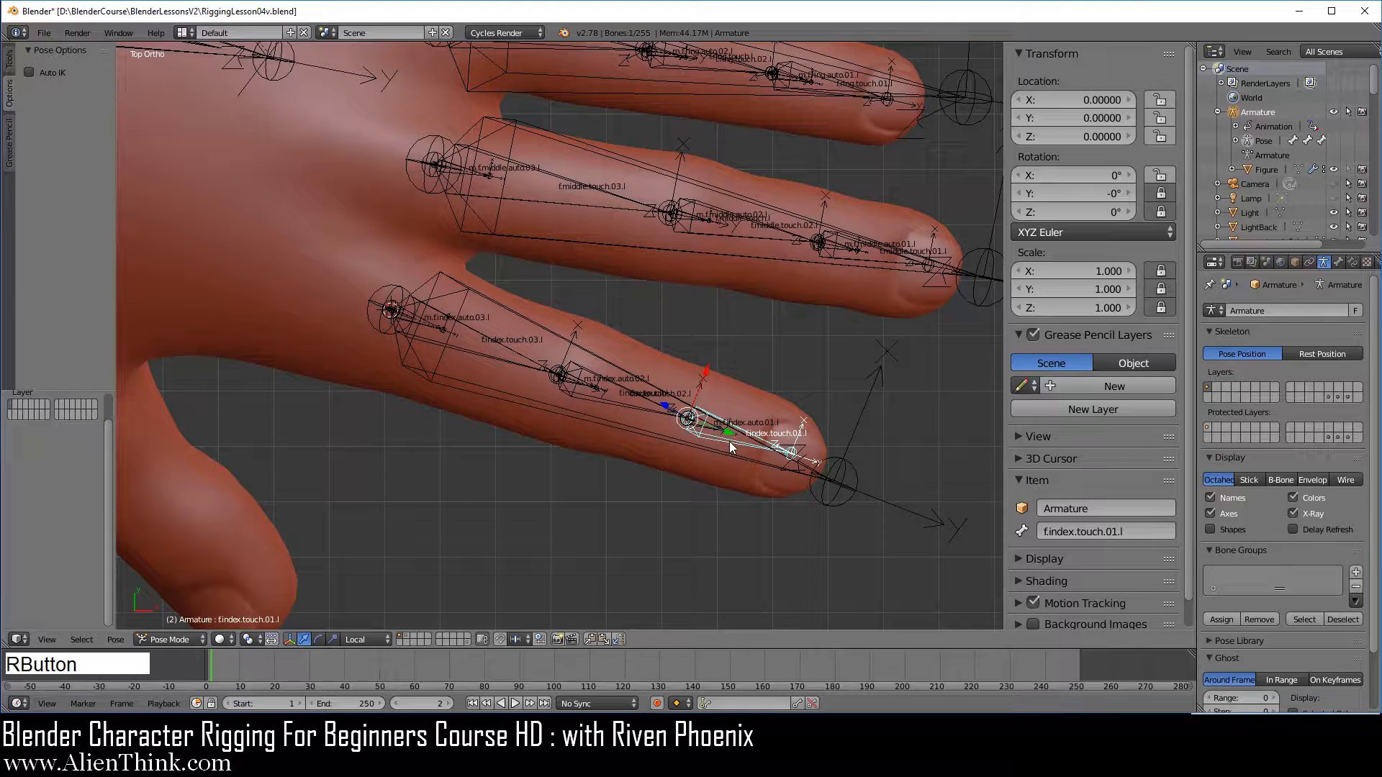
pyautogui.click(1168, 100)
pyautogui.moveTo(1169, 100); pyautogui.dragTo(1167, 136)
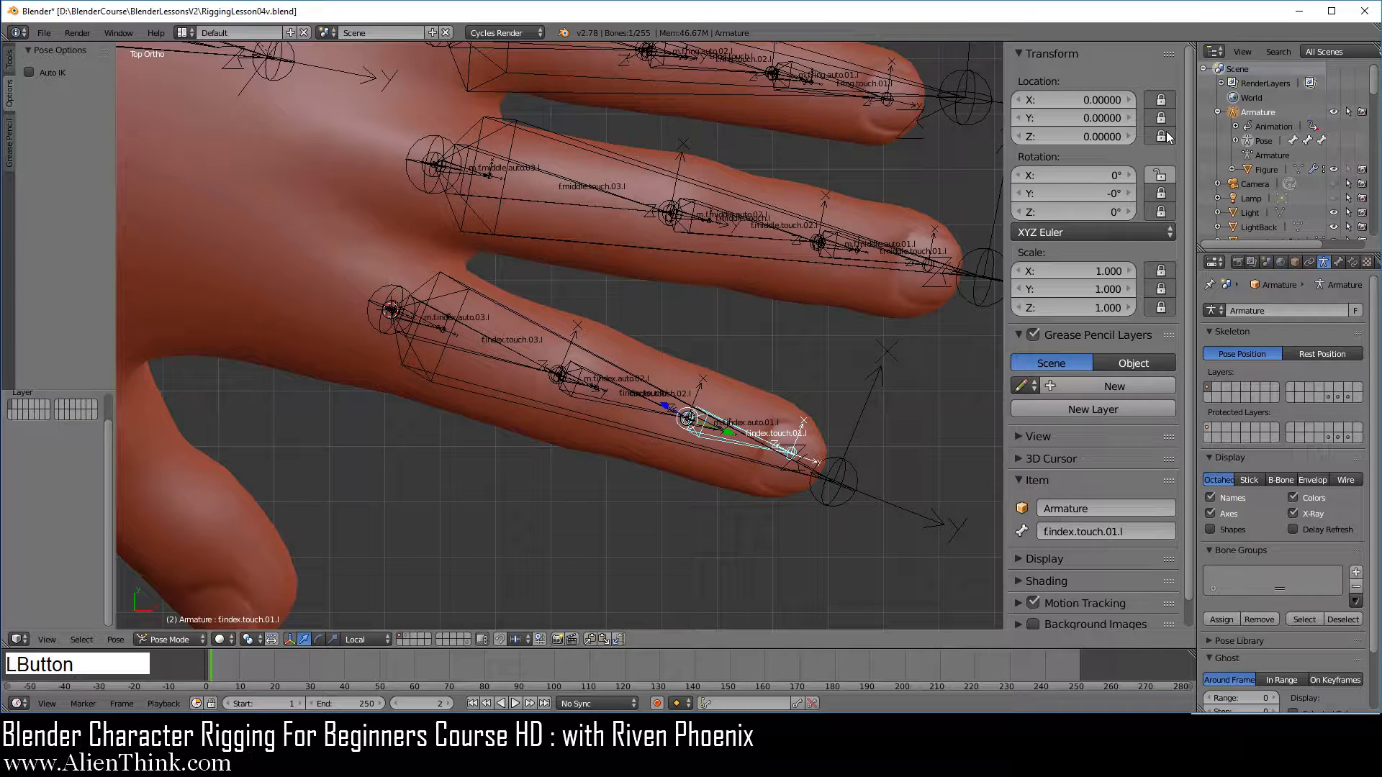
# Lock the X, Y and Z location of the middle finger segment bones f.middle.touch.01.l and f.middle.touch.02.l
pyautogui.moveTo(751, 371)
pyautogui.keyDown('shift'); pyautogui.mouseDown(button='middle')
pyautogui.moveTo(697, 344)
pyautogui.moveTo(765, 372)
pyautogui.mouseUp(button='middle'); pyautogui.keyUp('shift')
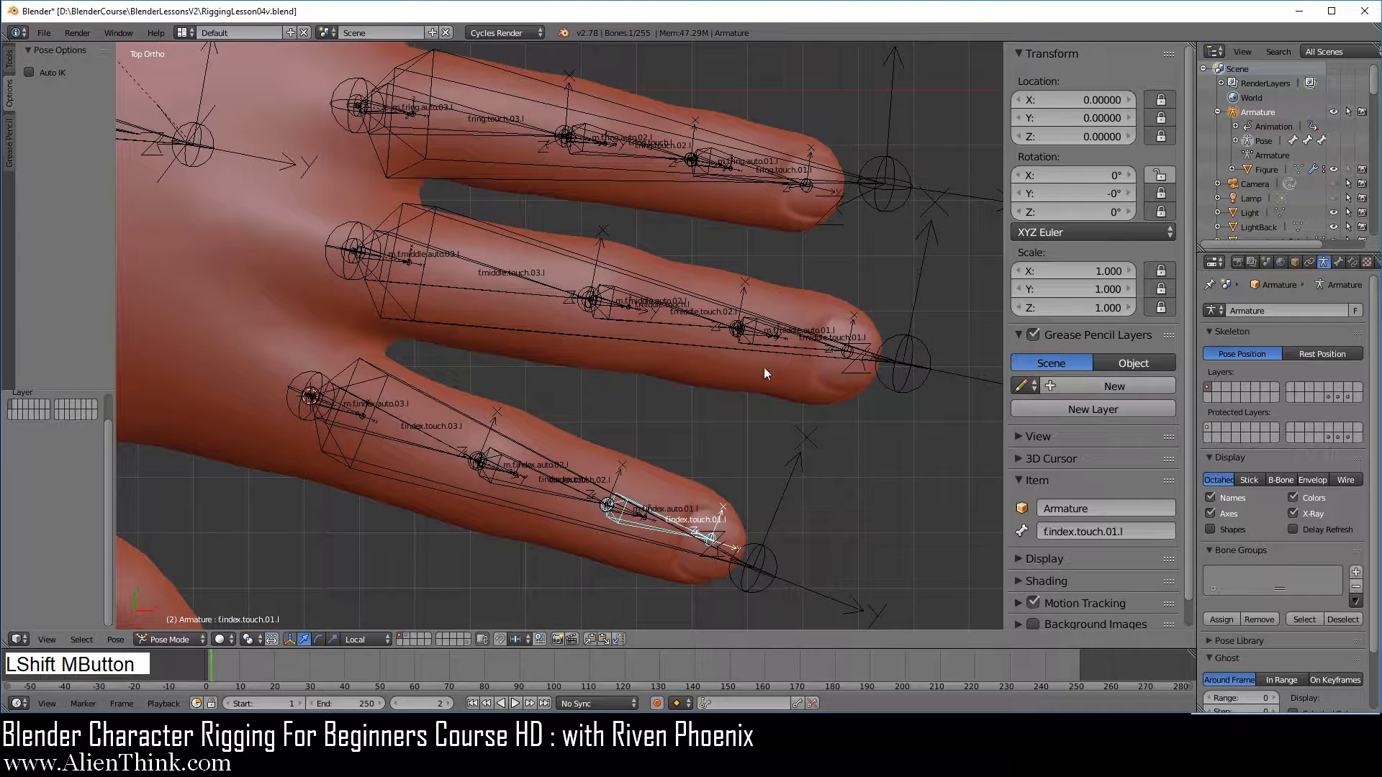
pyautogui.rightClick(763, 343)
pyautogui.moveTo(1161, 100); pyautogui.dragTo(1161, 133)
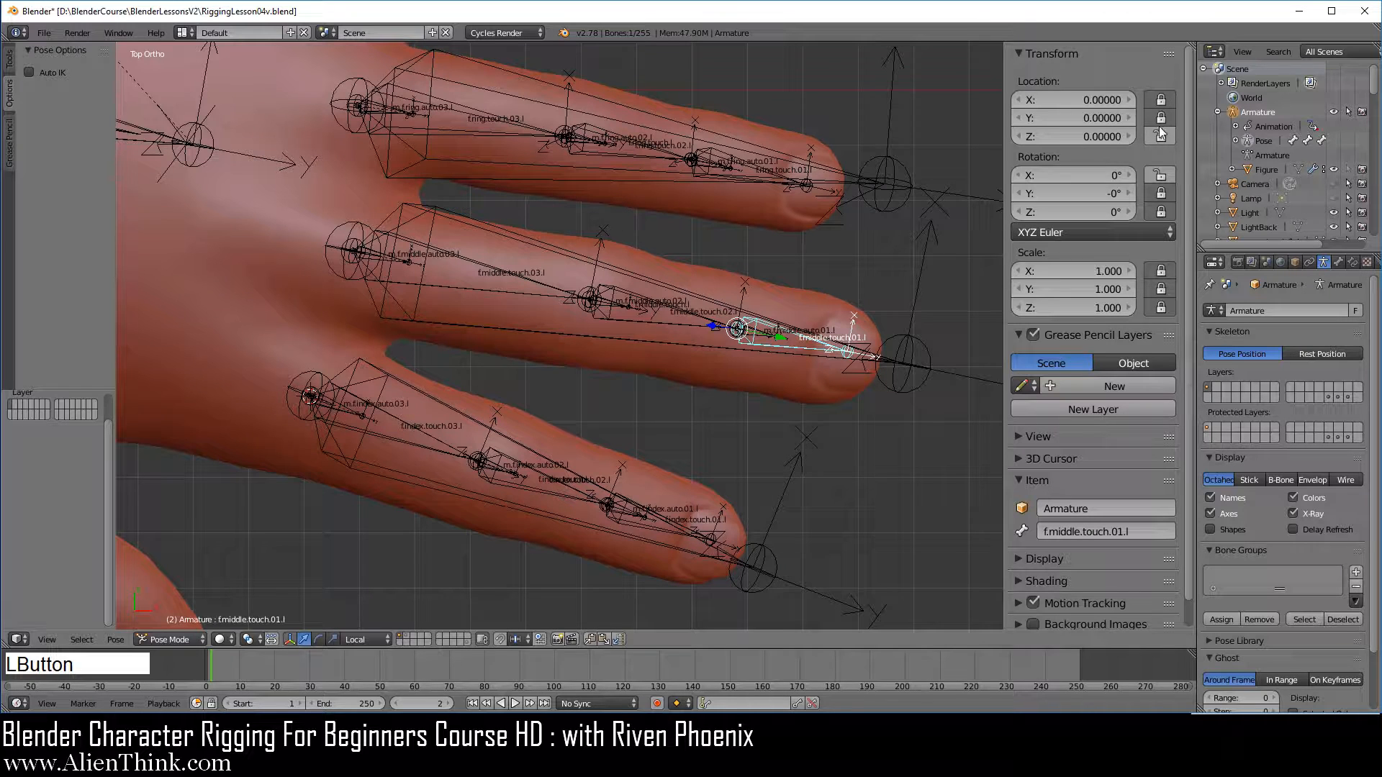
pyautogui.rightClick(681, 325)
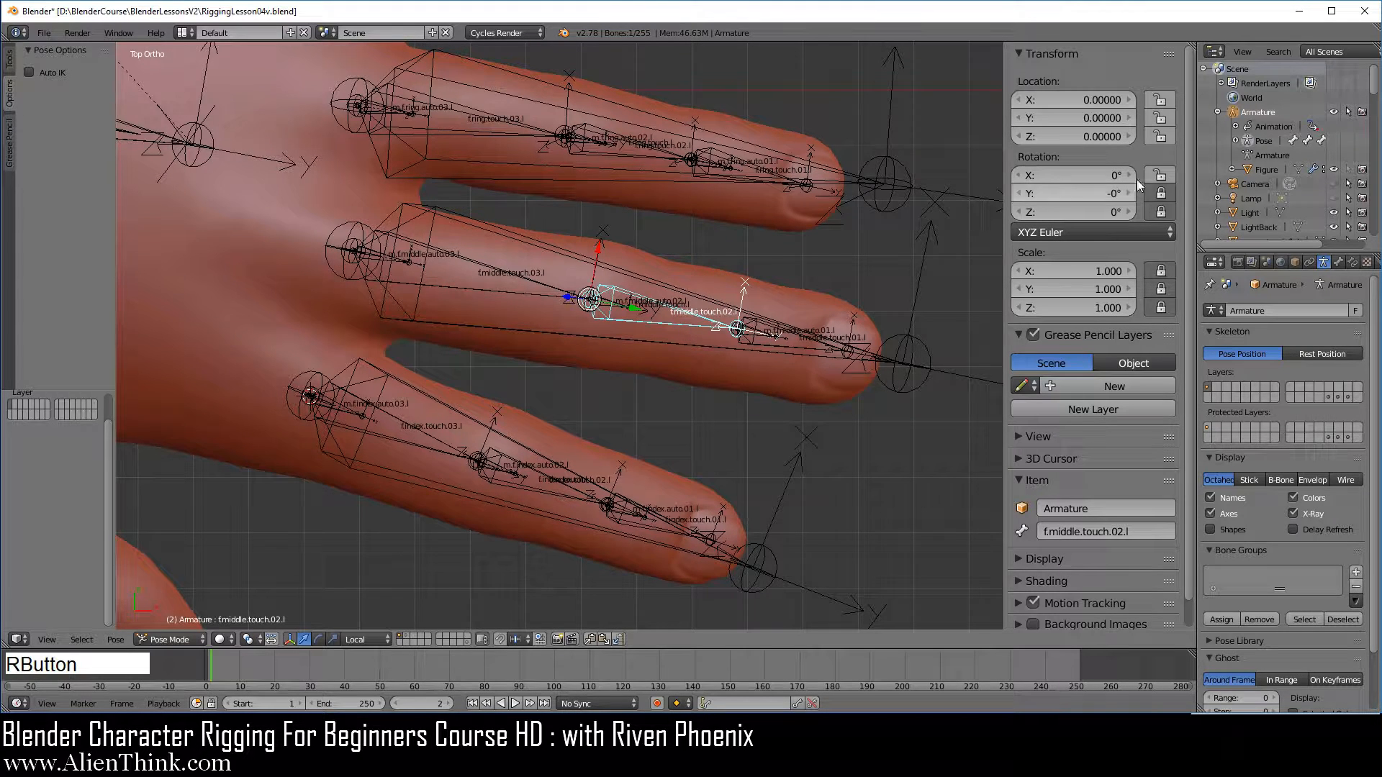
pyautogui.moveTo(1161, 100); pyautogui.dragTo(1161, 137)
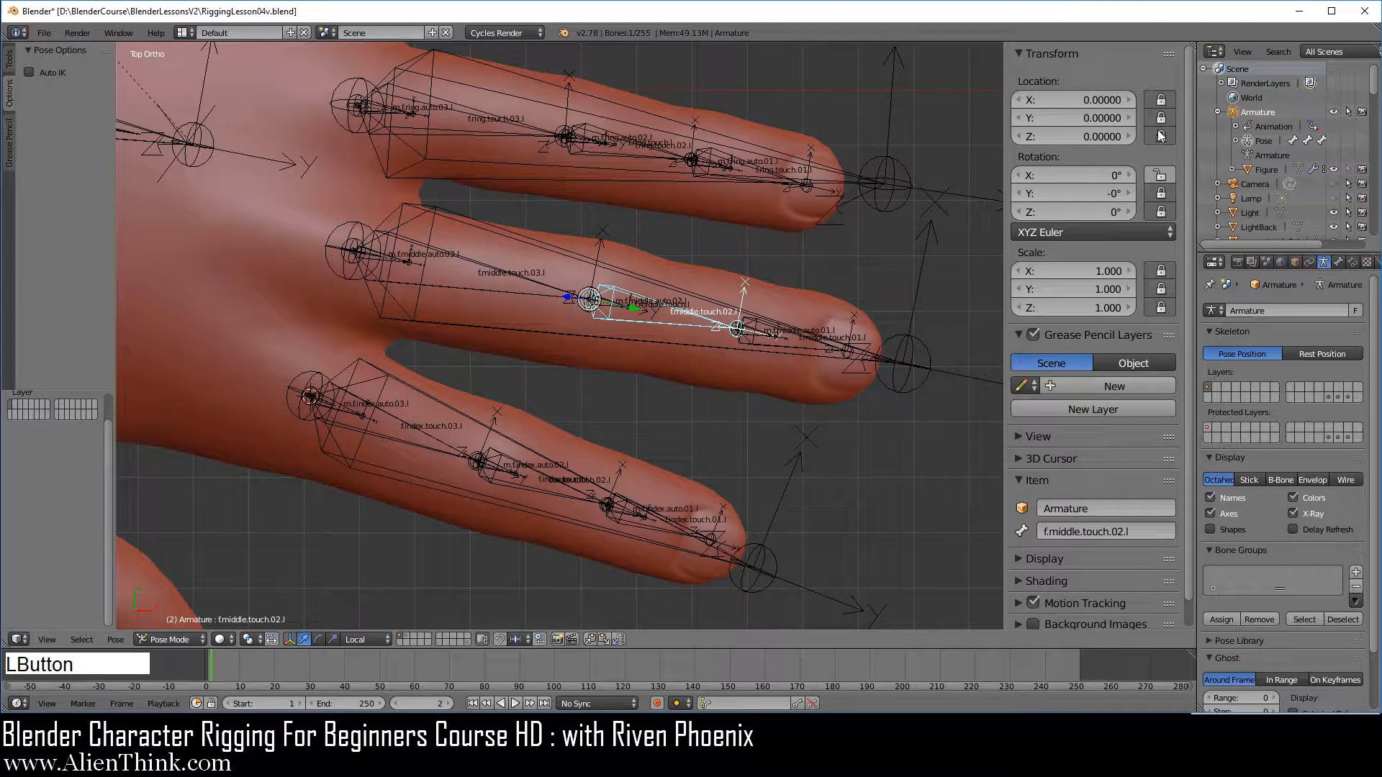
pyautogui.rightClick(521, 294)
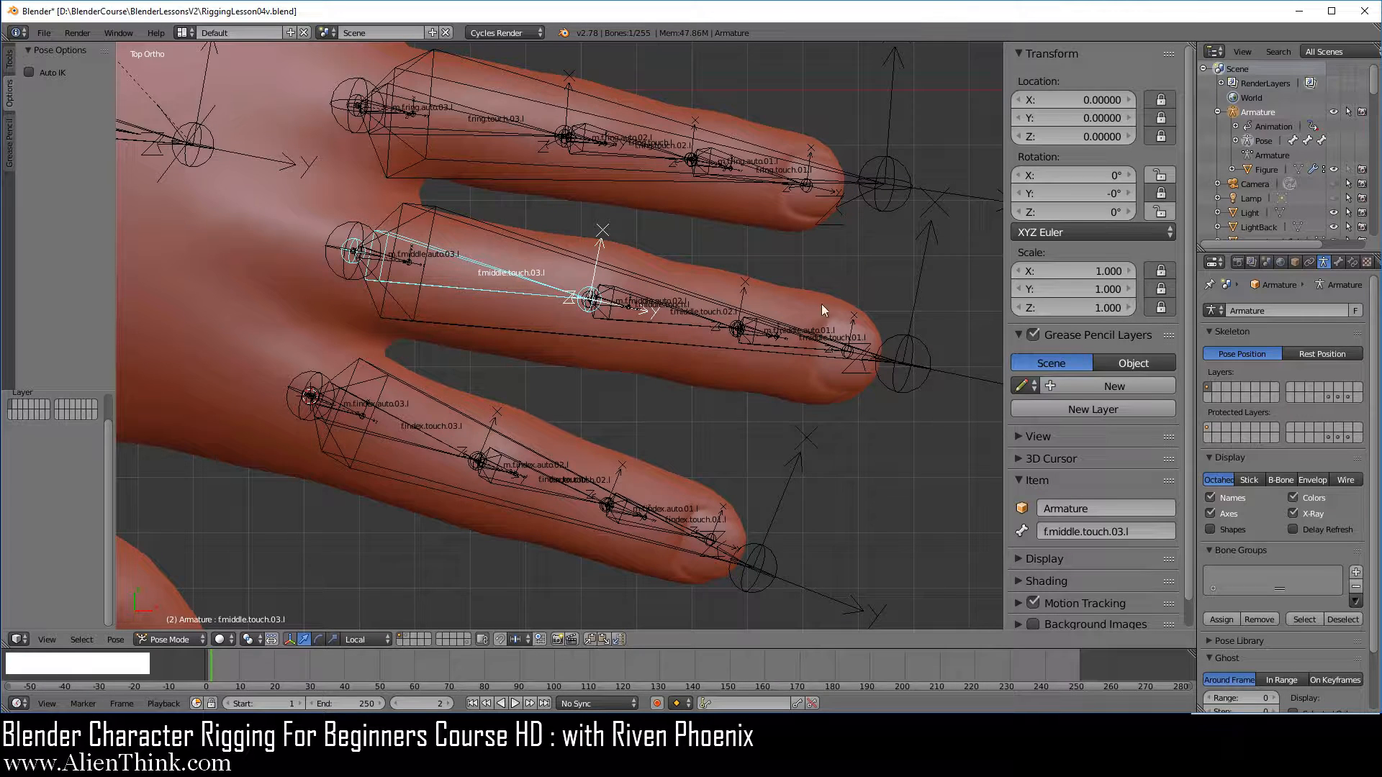
# Lock the X, Y and Z location of the ring finger segment bones f.ring.touch.02.l and f.ring.touch.01.l
pyautogui.keyDown('shift'); pyautogui.moveTo(822, 304); pyautogui.dragTo(592, 331, button='middle'); pyautogui.keyUp('shift')
pyautogui.rightClick(529, 295)
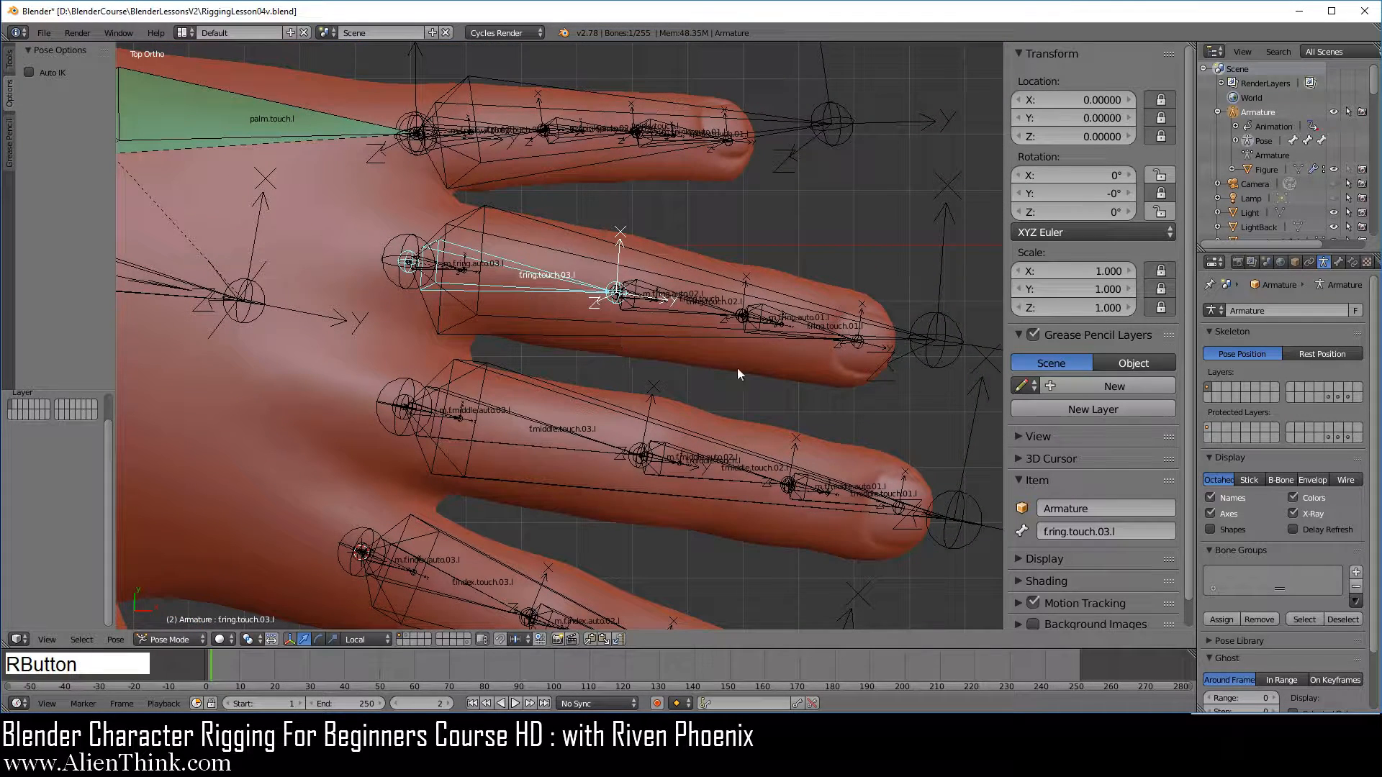
pyautogui.rightClick(690, 314)
pyautogui.moveTo(1161, 100); pyautogui.dragTo(1161, 137)
pyautogui.rightClick(807, 325)
# Lock the X, Y and Z location of the pinky segment bones f.pinky.touch.01.l and f.pinky.touch.02.l
pyautogui.rightClick(685, 136)
pyautogui.rightClick(592, 134)
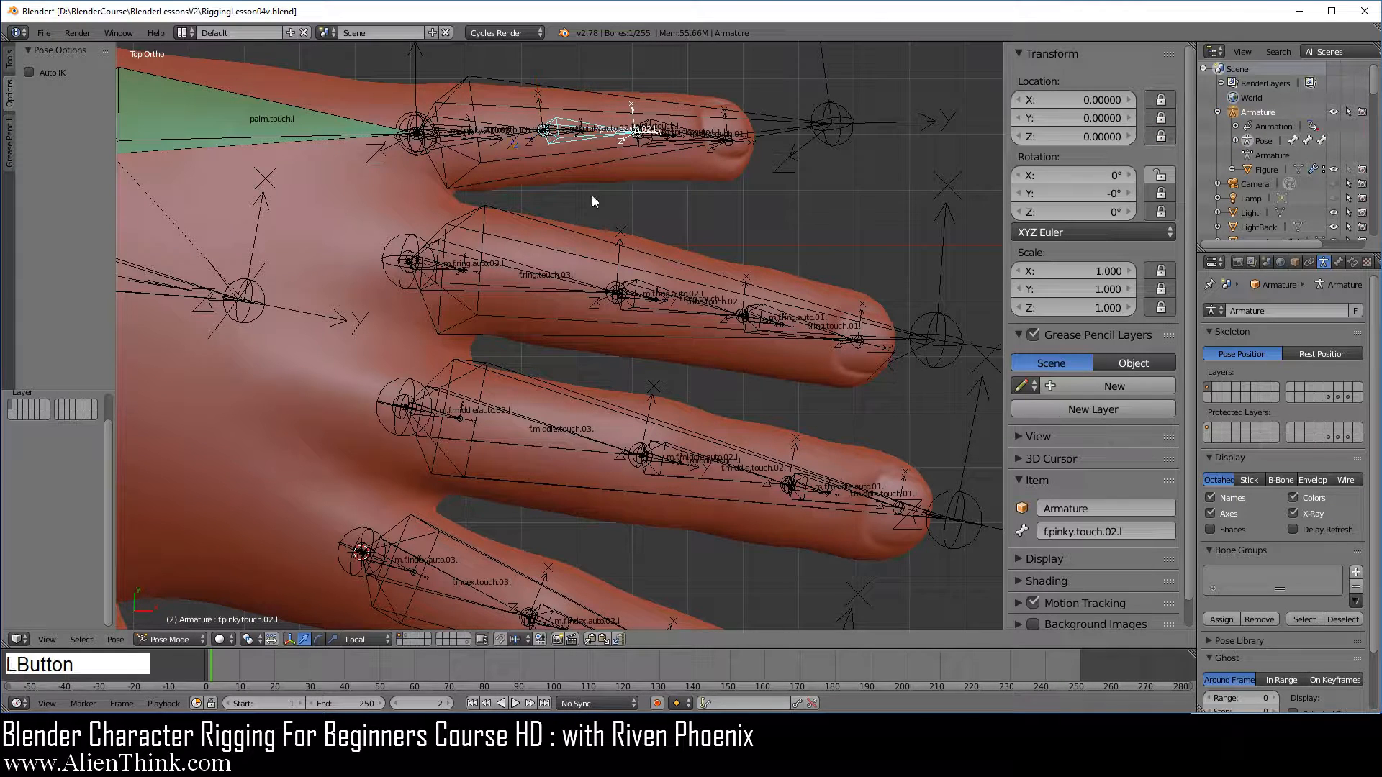
pyautogui.rightClick(515, 134)
# Lock all location, rotation and scale channels of the index finger bones m.f.index.auto.03.l, m.f.index.auto.02.l and m.f.index.auto.01.l
pyautogui.keyDown('shift'); pyautogui.moveTo(676, 393); pyautogui.dragTo(768, 344, button='middle'); pyautogui.keyUp('shift')
pyautogui.scroll(2, 697, 400)
pyautogui.rightClick(465, 310)
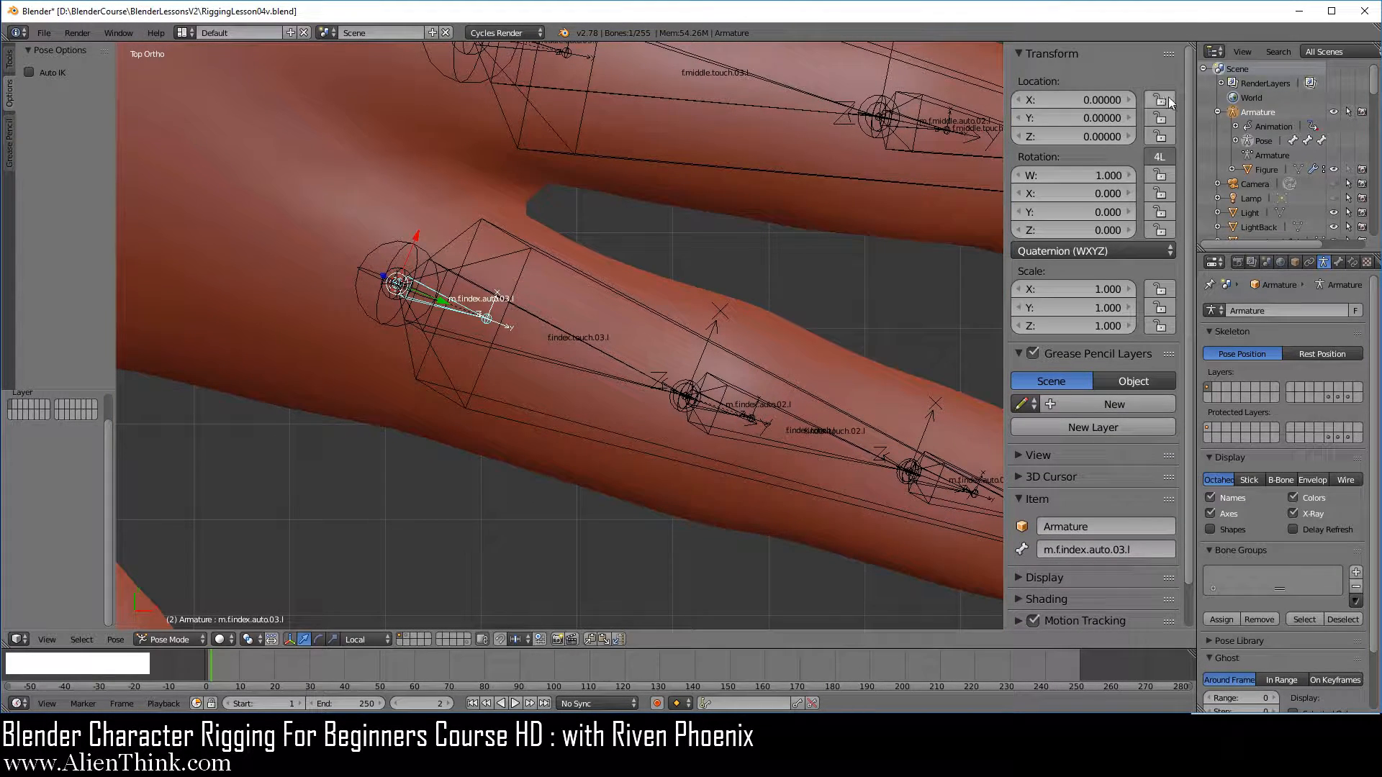
pyautogui.moveTo(1160, 100); pyautogui.dragTo(1160, 328)
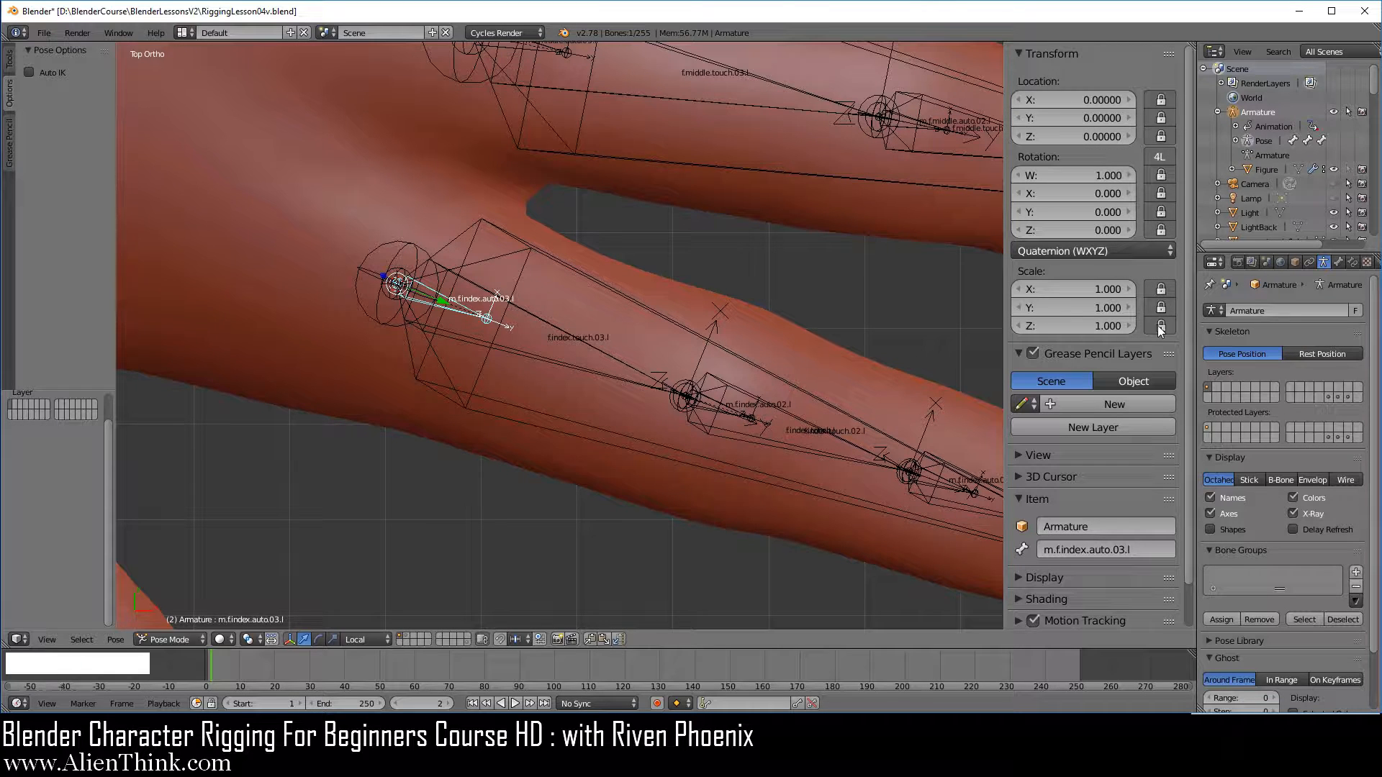
pyautogui.rightClick(733, 413)
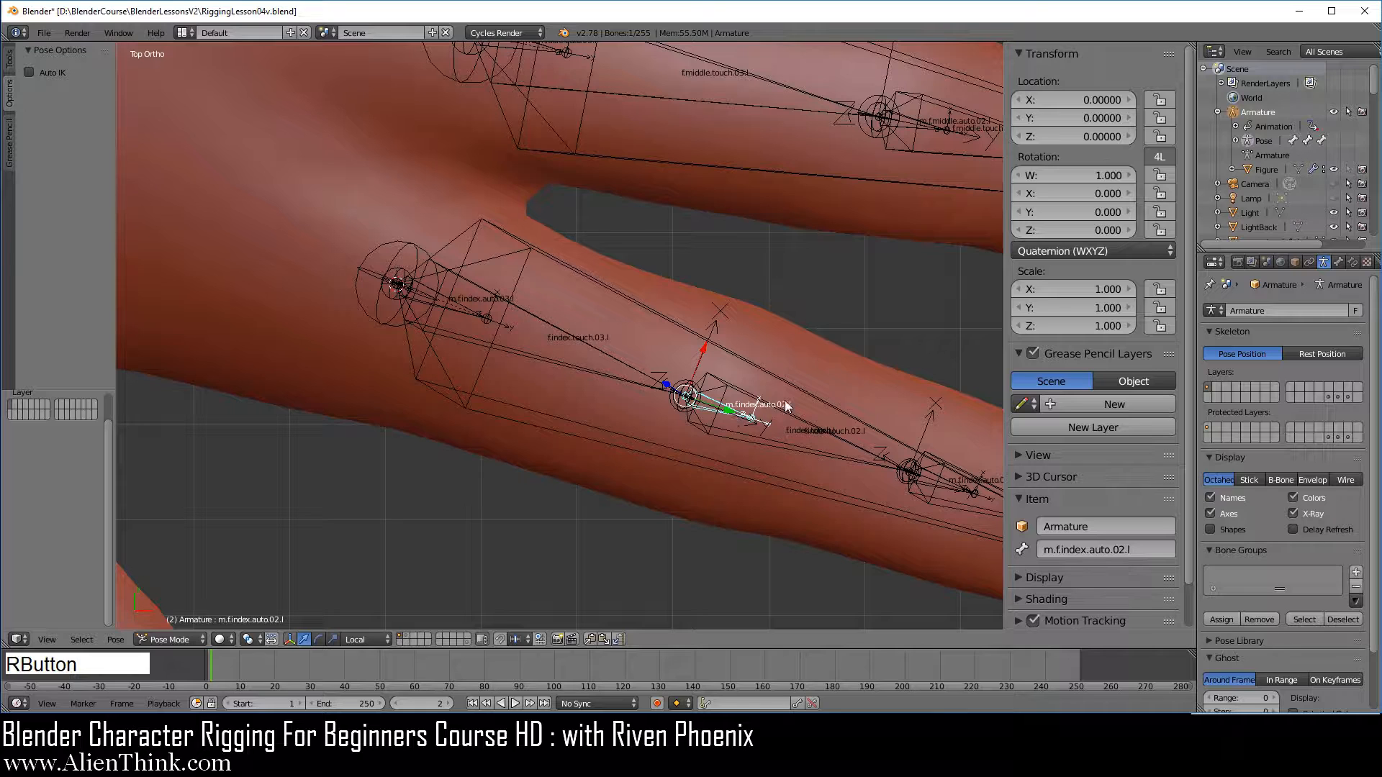
pyautogui.moveTo(1161, 100); pyautogui.dragTo(1159, 324)
pyautogui.keyDown('shift'); pyautogui.moveTo(836, 383); pyautogui.dragTo(616, 269, button='middle'); pyautogui.keyUp('shift')
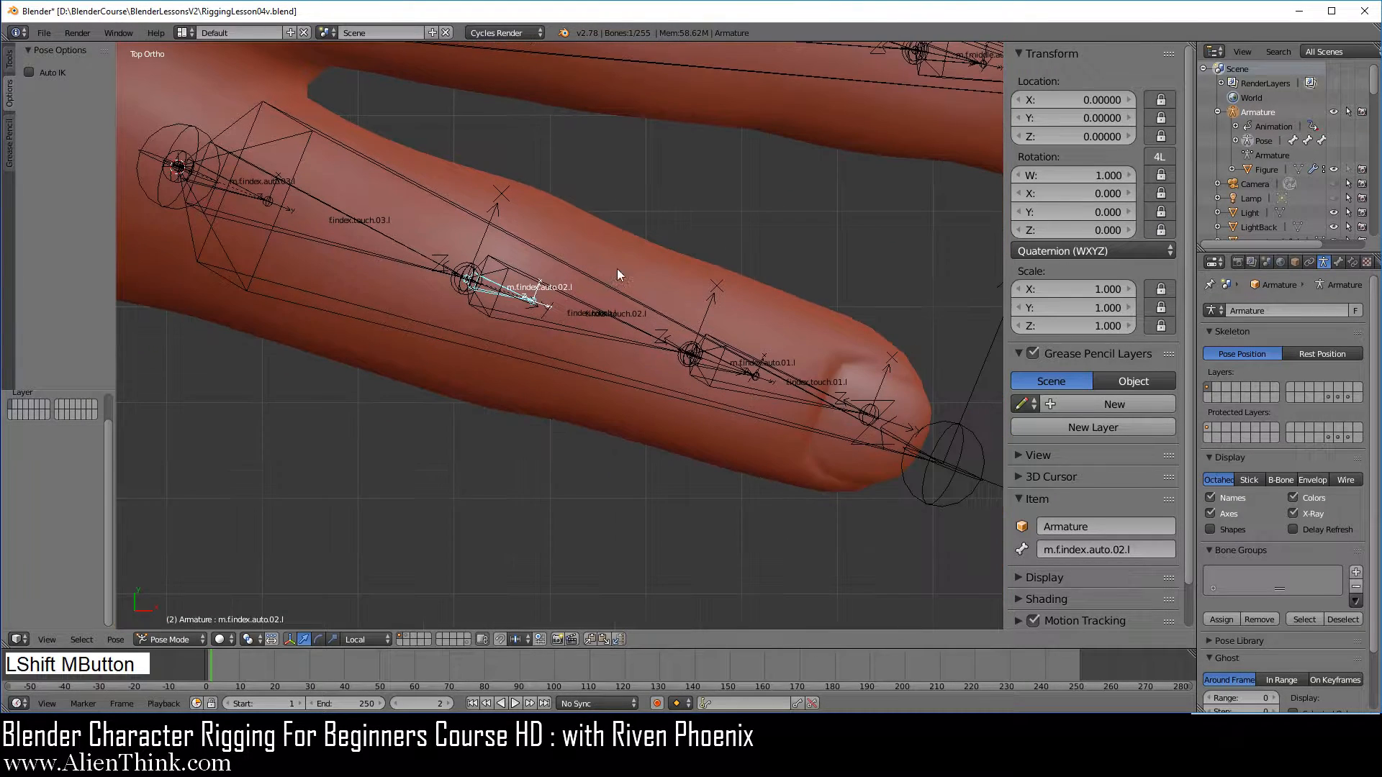
pyautogui.rightClick(737, 365)
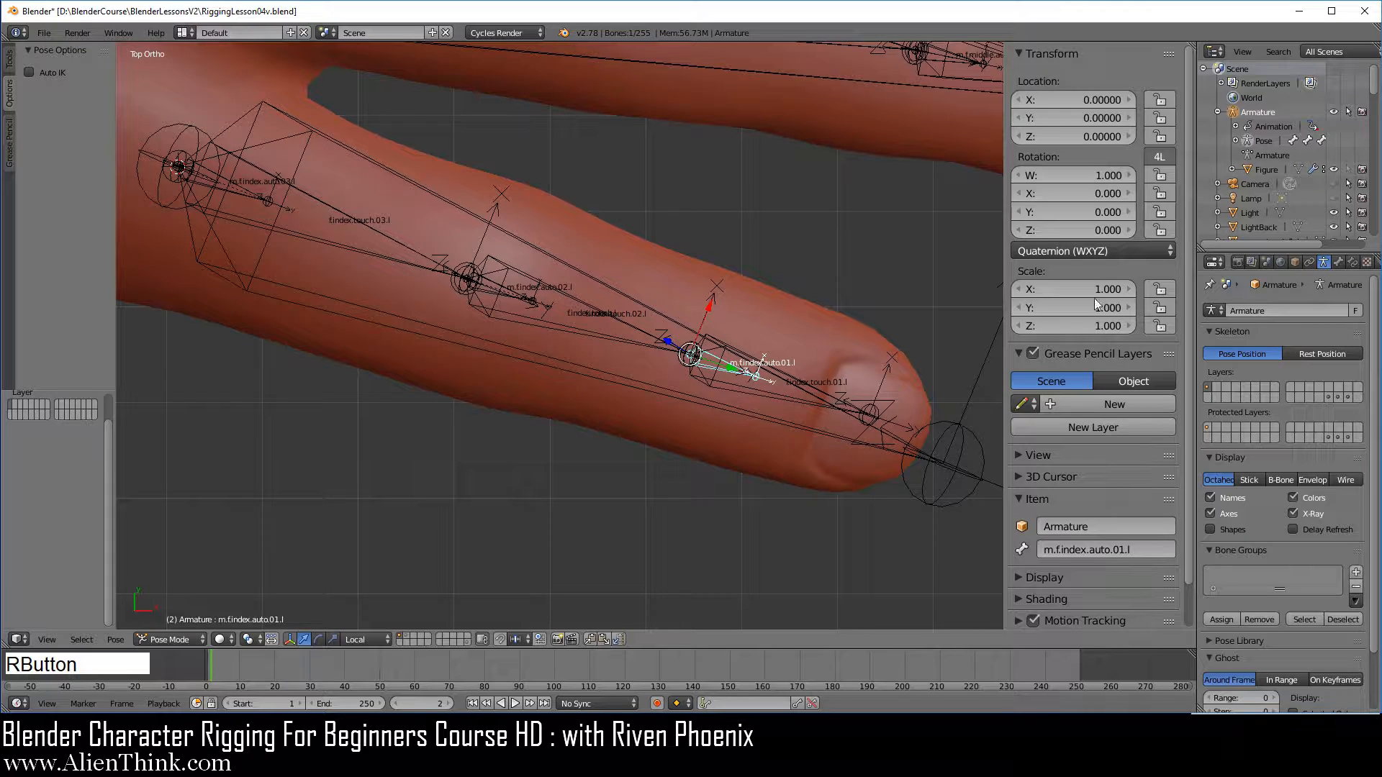
pyautogui.moveTo(1160, 100); pyautogui.dragTo(1160, 328)
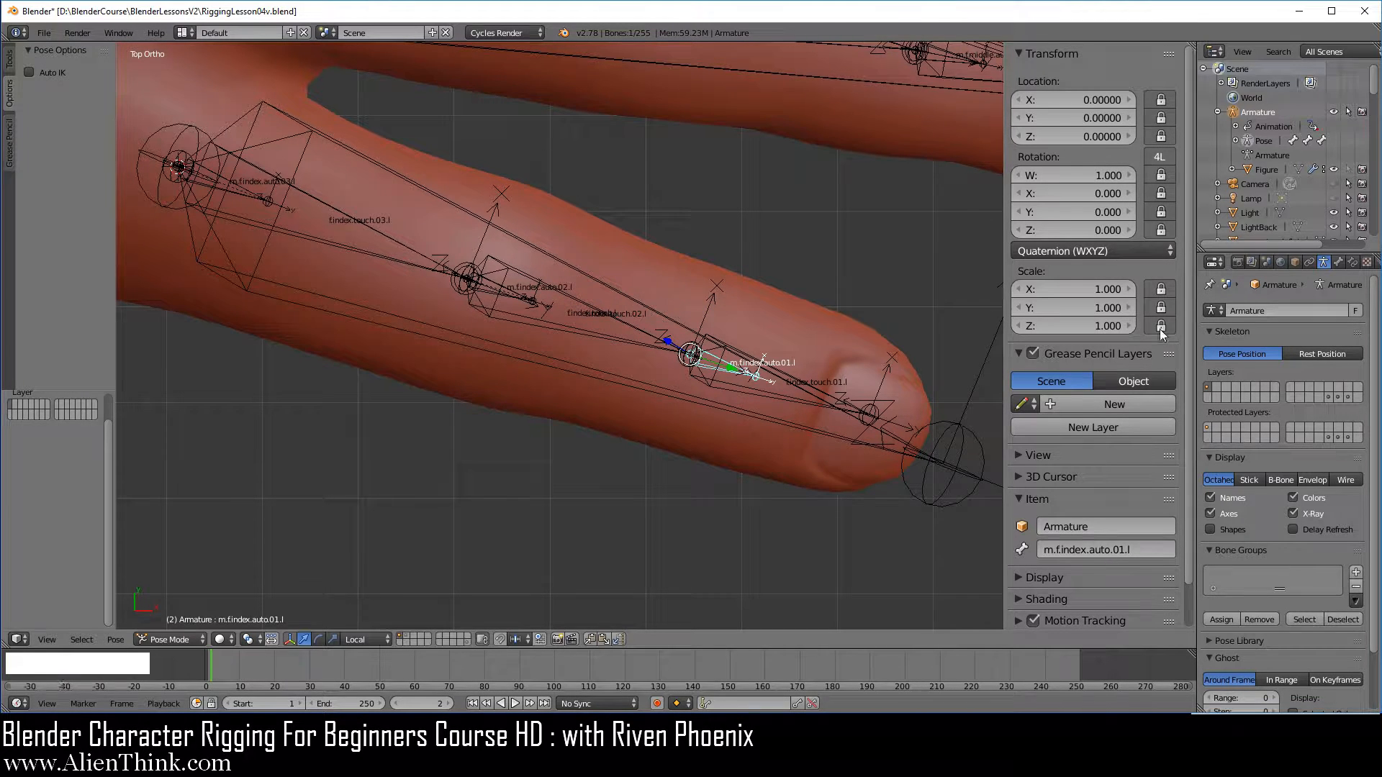
# Lock all location, rotation and scale channels of the middle finger's three m.f.middle.auto bones, 01 to 03
pyautogui.keyDown('shift'); pyautogui.moveTo(846, 187); pyautogui.dragTo(674, 403, button='middle'); pyautogui.keyUp('shift')
pyautogui.rightClick(799, 279)
pyautogui.rightClick(794, 272)
pyautogui.moveTo(1160, 100); pyautogui.dragTo(1158, 325)
pyautogui.rightClick(549, 235)
pyautogui.moveTo(1161, 100); pyautogui.dragTo(1157, 328)
pyautogui.keyDown('shift'); pyautogui.moveTo(264, 204); pyautogui.dragTo(704, 335, button='middle'); pyautogui.keyUp('shift')
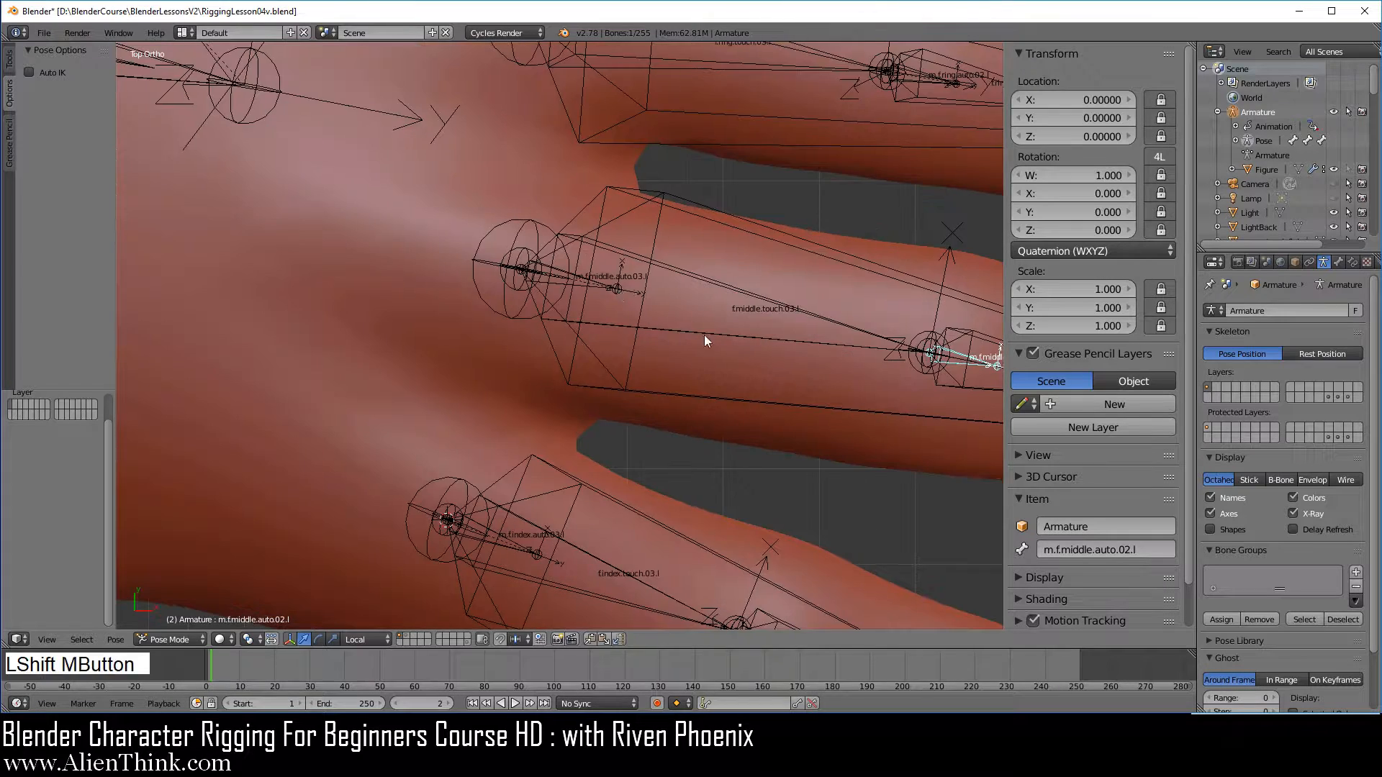
pyautogui.rightClick(609, 286)
pyautogui.moveTo(1168, 101); pyautogui.dragTo(1160, 328)
# Lock all location, rotation and scale channels of the ring finger bones m.f.ring.auto.03.l, m.f.ring.auto.02.l and m.f.ring.auto.01.l
pyautogui.keyDown('shift'); pyautogui.moveTo(617, 56); pyautogui.dragTo(486, 279, button='middle'); pyautogui.keyUp('shift')
pyautogui.rightClick(461, 259)
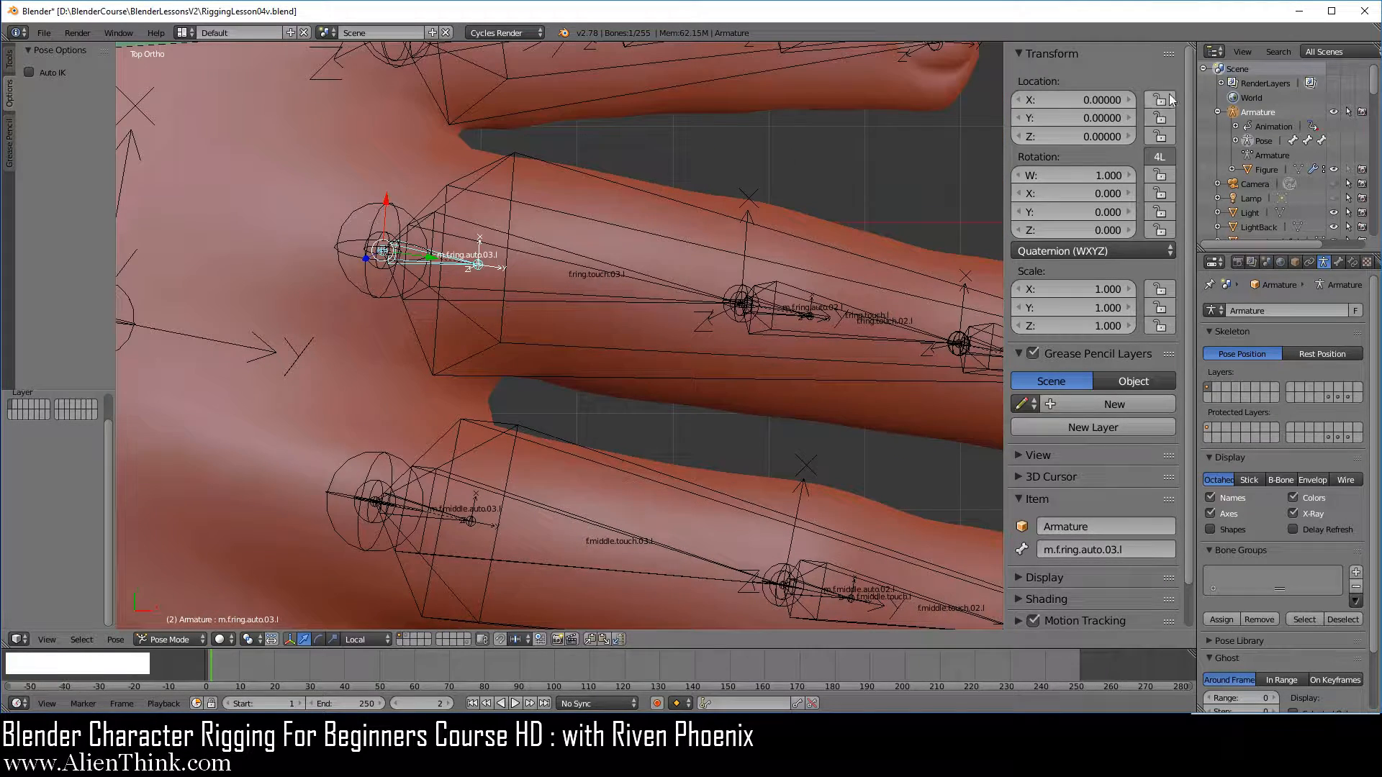
pyautogui.moveTo(1160, 100); pyautogui.dragTo(1164, 326)
pyautogui.rightClick(788, 313)
pyautogui.moveTo(1161, 100); pyautogui.dragTo(1161, 327)
pyautogui.keyDown('shift'); pyautogui.moveTo(875, 348); pyautogui.dragTo(555, 289, button='middle'); pyautogui.keyUp('shift')
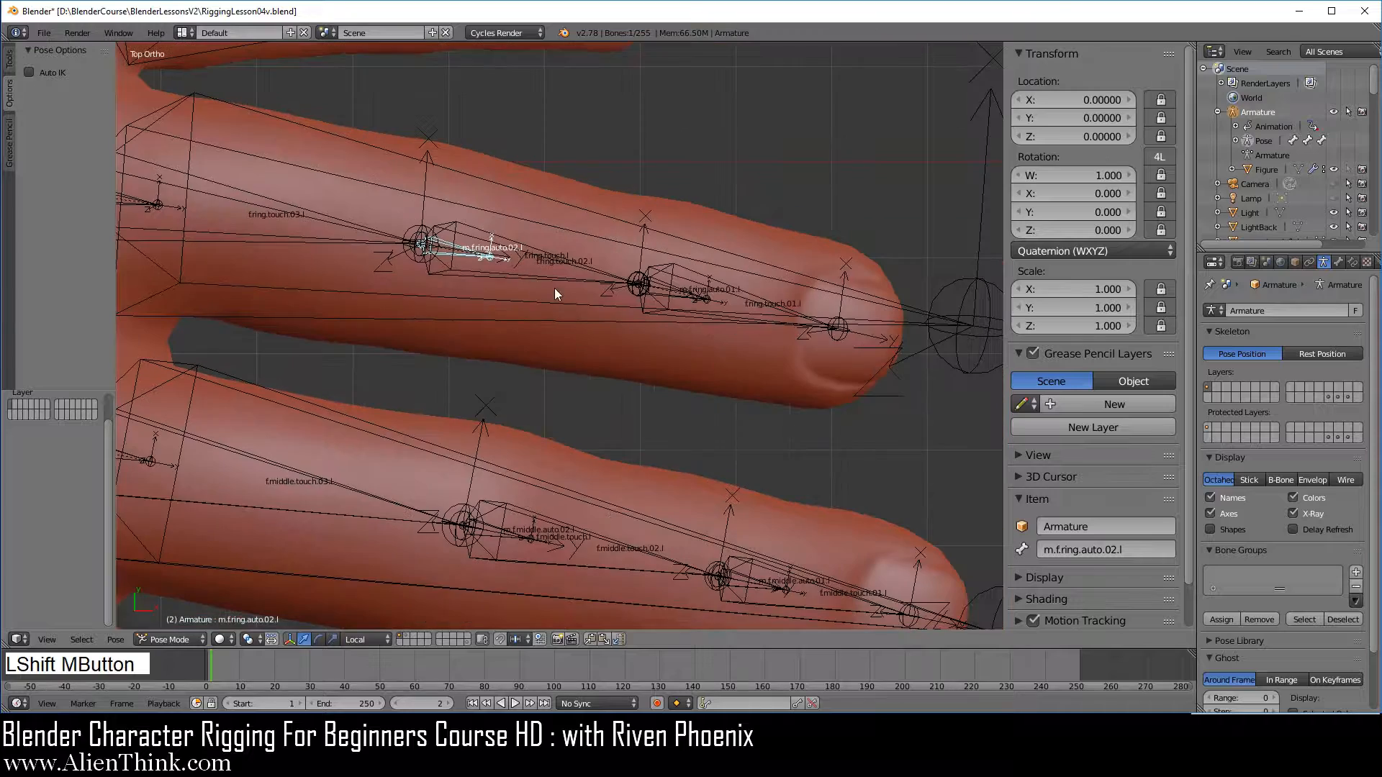
pyautogui.rightClick(683, 294)
pyautogui.moveTo(1160, 100); pyautogui.dragTo(1160, 328)
# Lock all location, rotation and scale channels of the pinky bones m.f.pinky.auto.01.l, m.f.pinky.auto.02.l and m.f.pinky.auto.03.l
pyautogui.keyDown('shift'); pyautogui.moveTo(723, 181); pyautogui.dragTo(905, 413, button='middle'); pyautogui.keyUp('shift')
pyautogui.rightClick(648, 202)
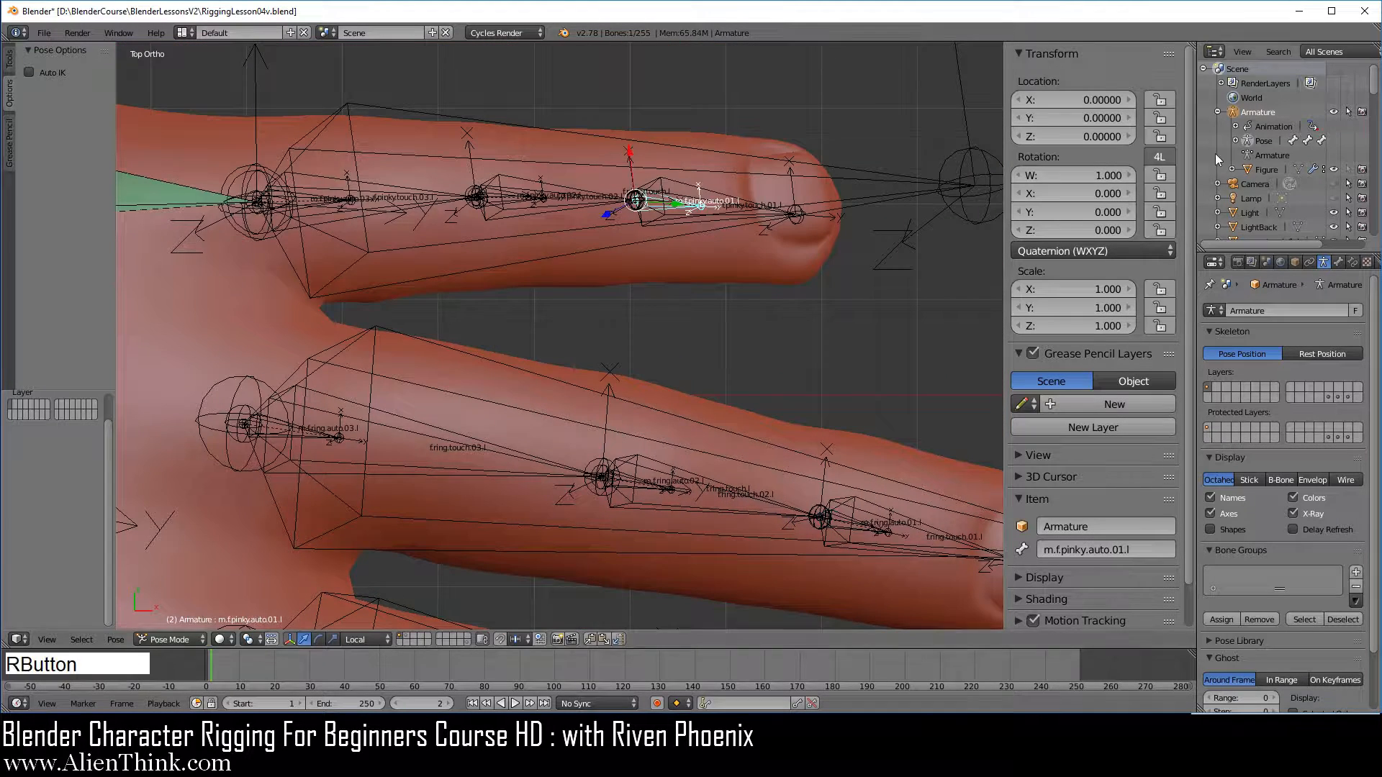
pyautogui.moveTo(1160, 101); pyautogui.dragTo(1160, 332)
pyautogui.rightClick(519, 200)
pyautogui.moveTo(1161, 98); pyautogui.dragTo(1157, 327)
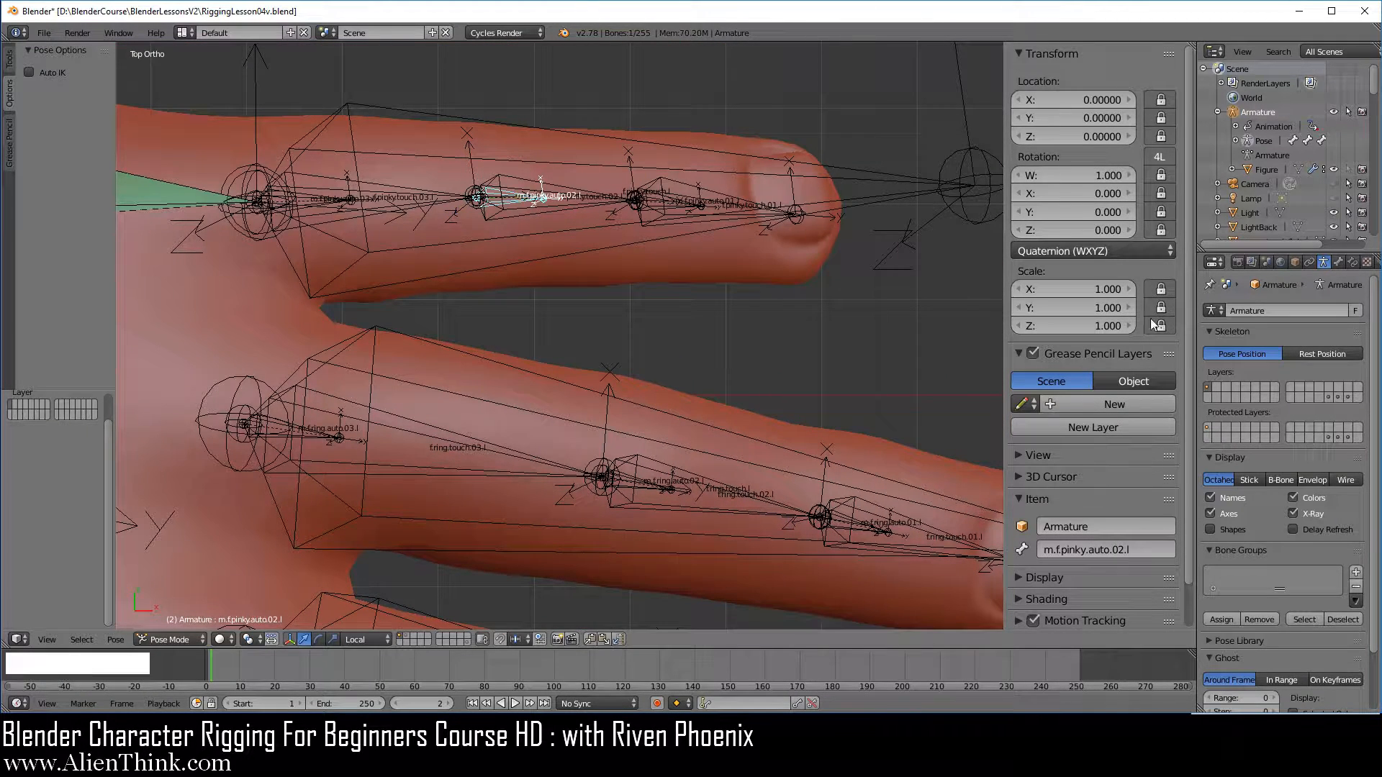
pyautogui.rightClick(333, 198)
pyautogui.moveTo(1161, 100); pyautogui.dragTo(1161, 328)
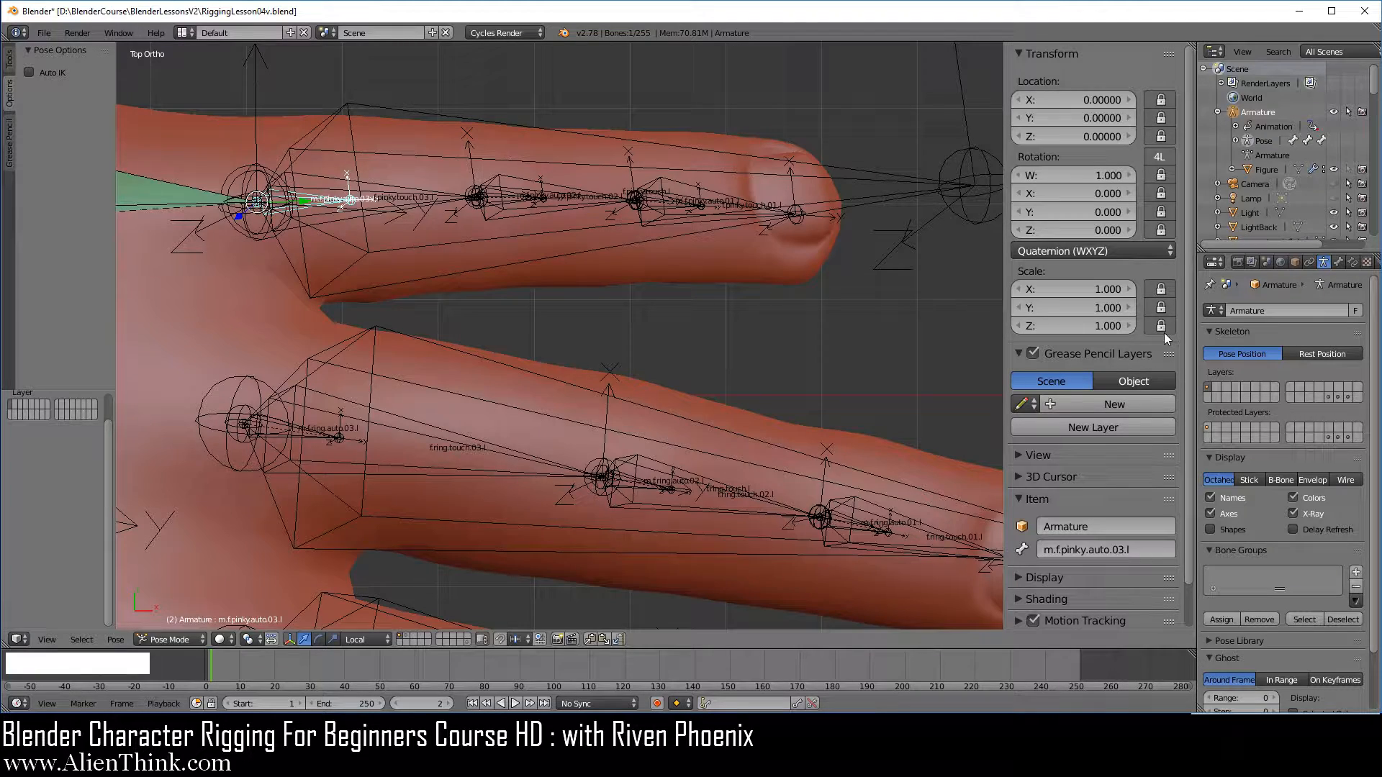
# Test the trackball rotation of the index finger segment bones f.index.touch.03.l and f.index.touch.02.l, cancelling each rotation
pyautogui.scroll(-1, 625, 305)
pyautogui.keyDown('shift'); pyautogui.moveTo(641, 361); pyautogui.dragTo(668, 275, button='middle'); pyautogui.keyUp('shift')
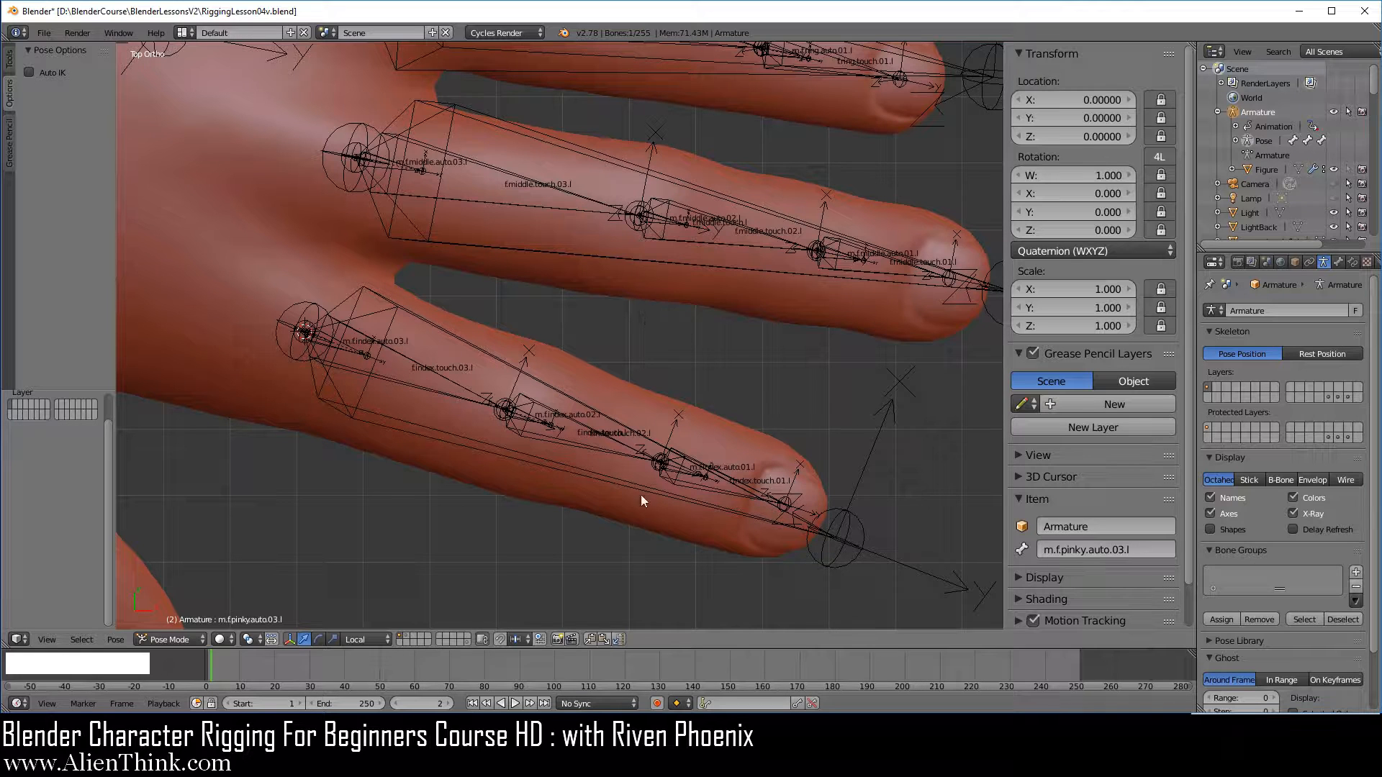
pyautogui.rightClick(456, 385)
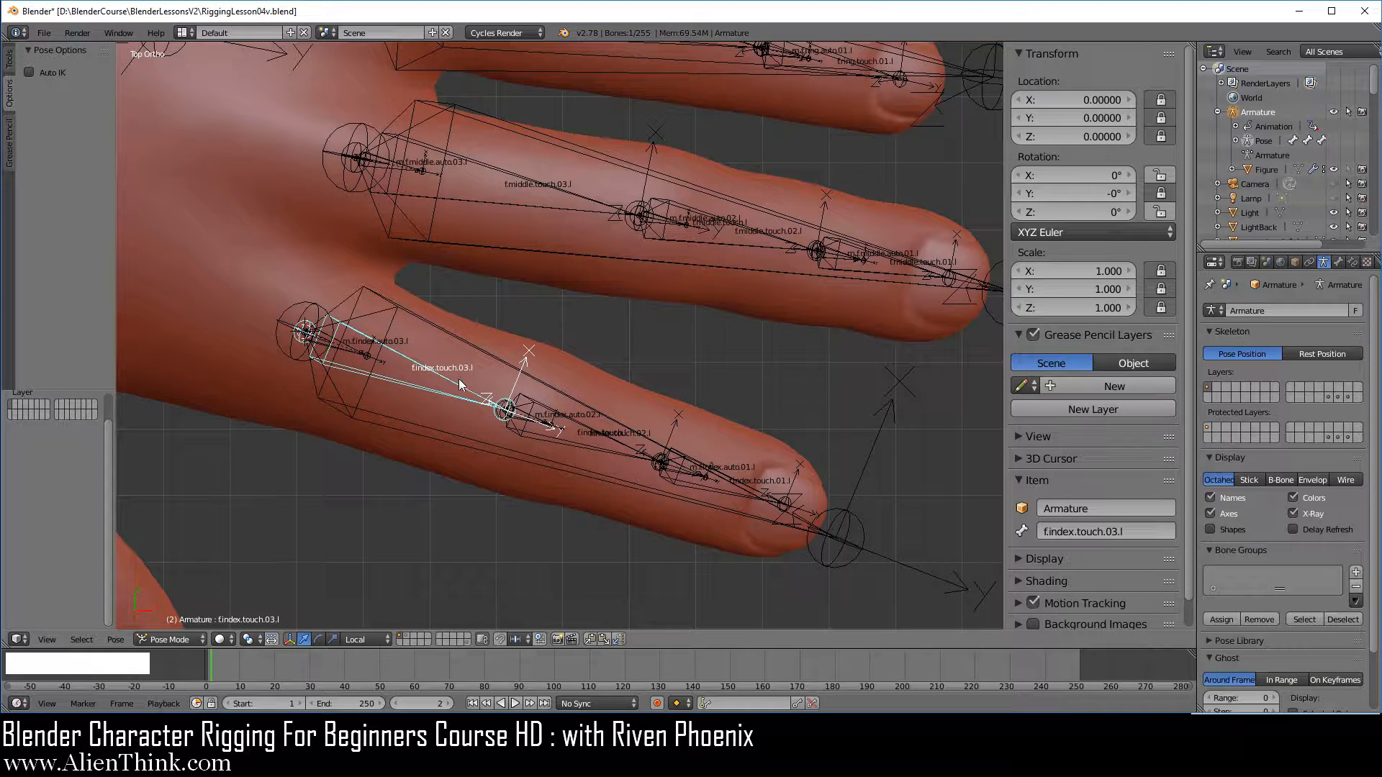
pyautogui.press('r')
pyautogui.press('r')
pyautogui.rightClick(441, 378)
pyautogui.rightClick(586, 419)
pyautogui.press('r')
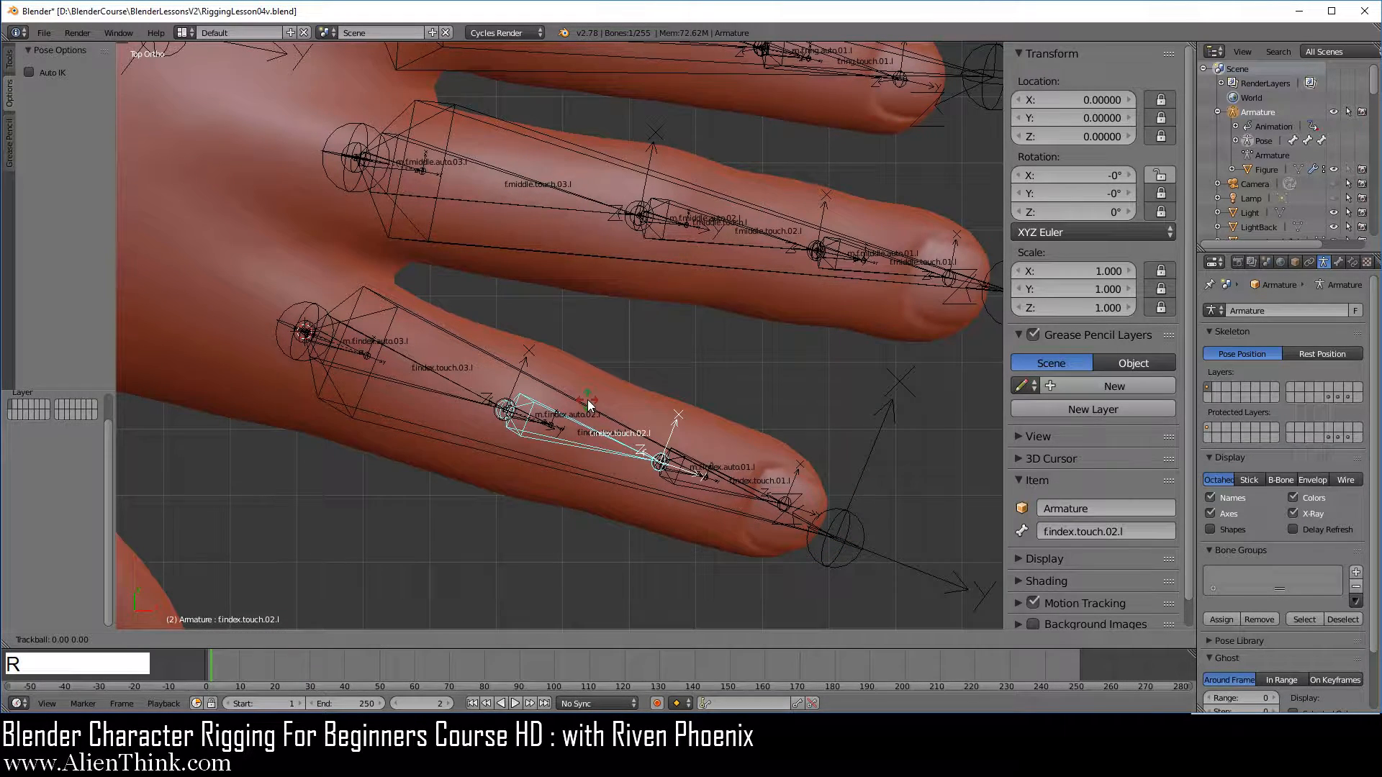
pyautogui.rightClick(614, 434)
pyautogui.press('r')
pyautogui.press('r')
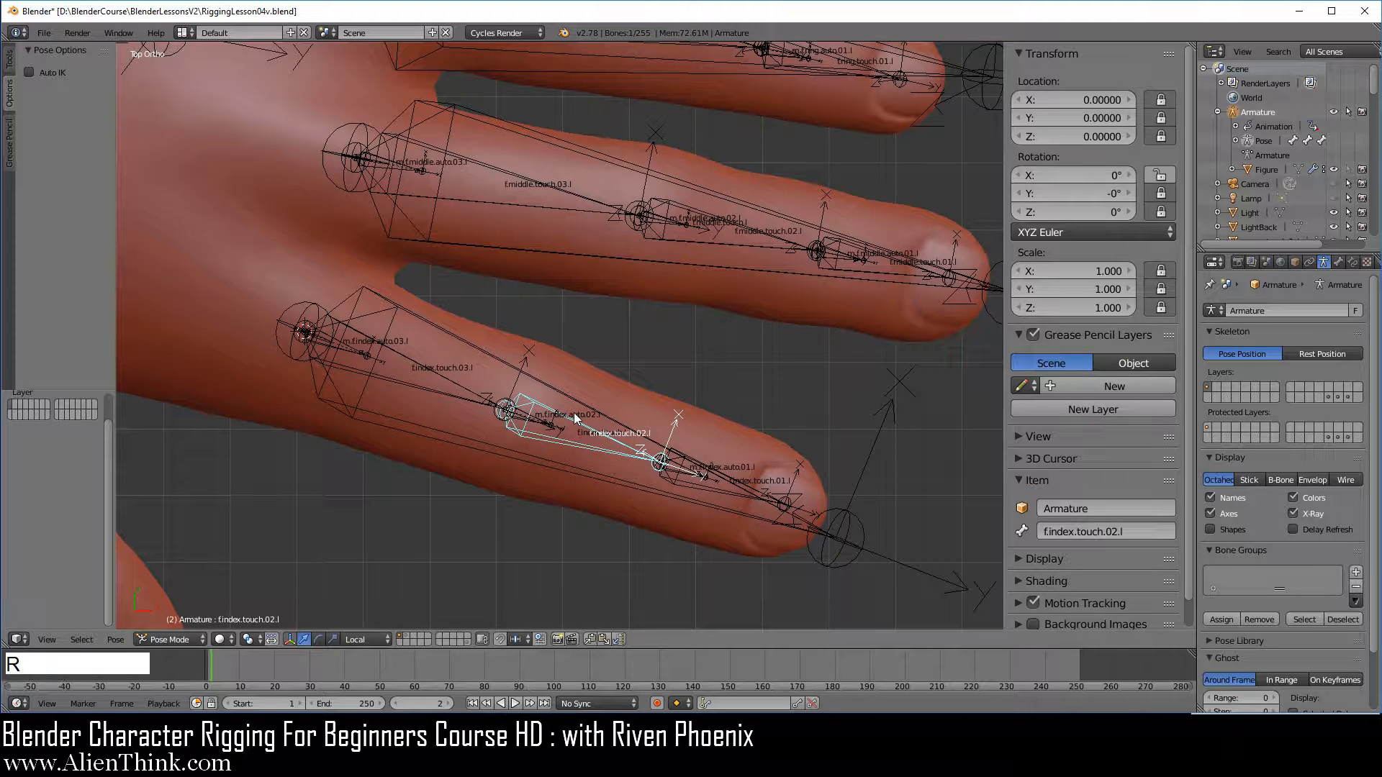
# Test the trackball rotation of the index finger's main control bone f.index.touch.l and cancel it
pyautogui.rightClick(839, 544)
pyautogui.rightClick(850, 549)
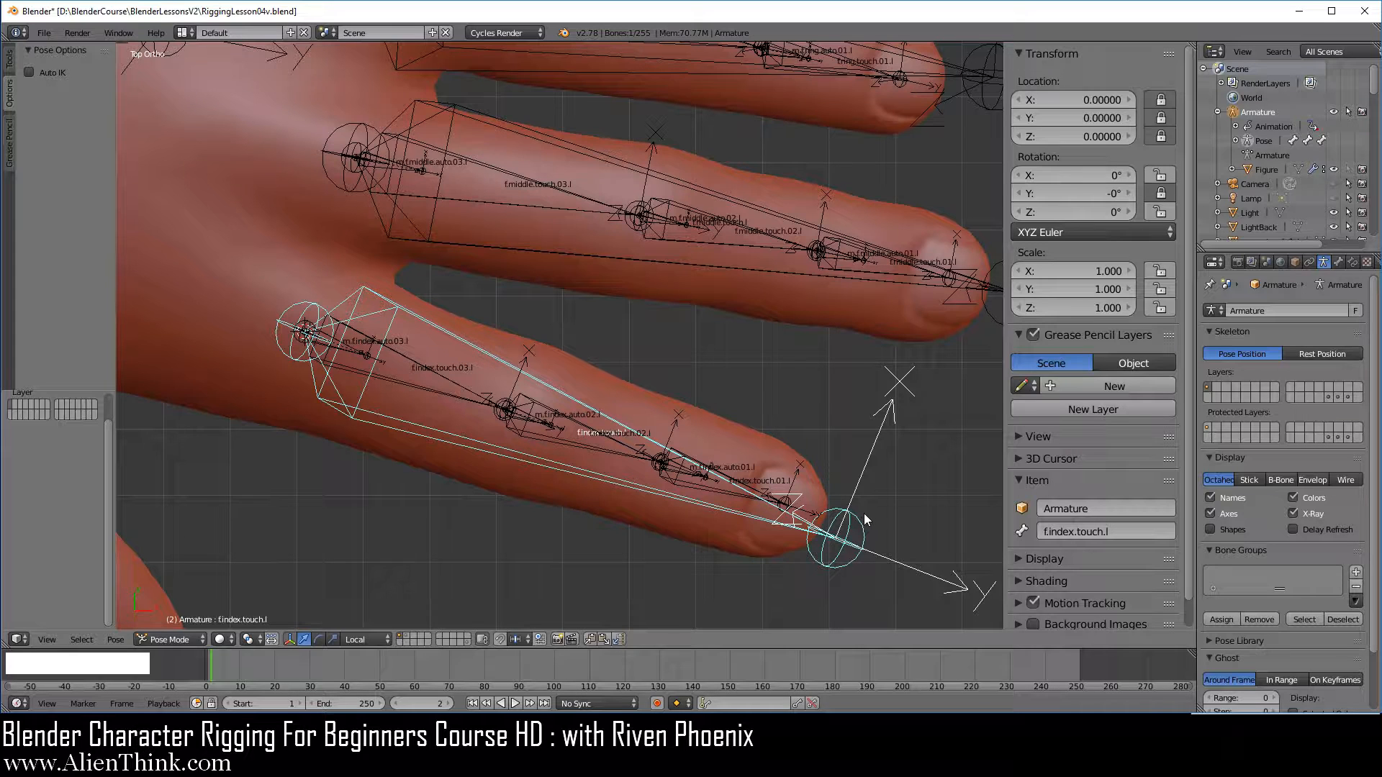
pyautogui.press('r')
pyautogui.press('r')
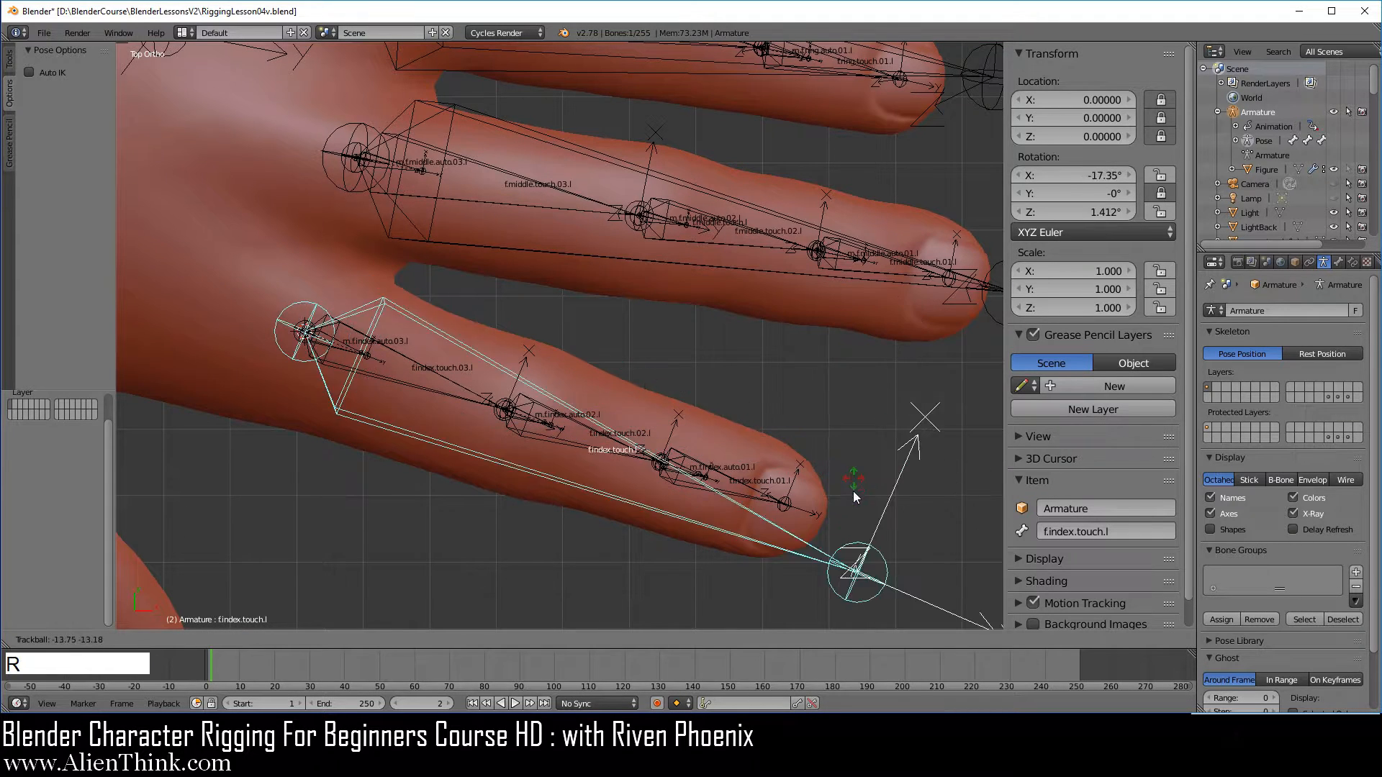
pyautogui.rightClick(844, 495)
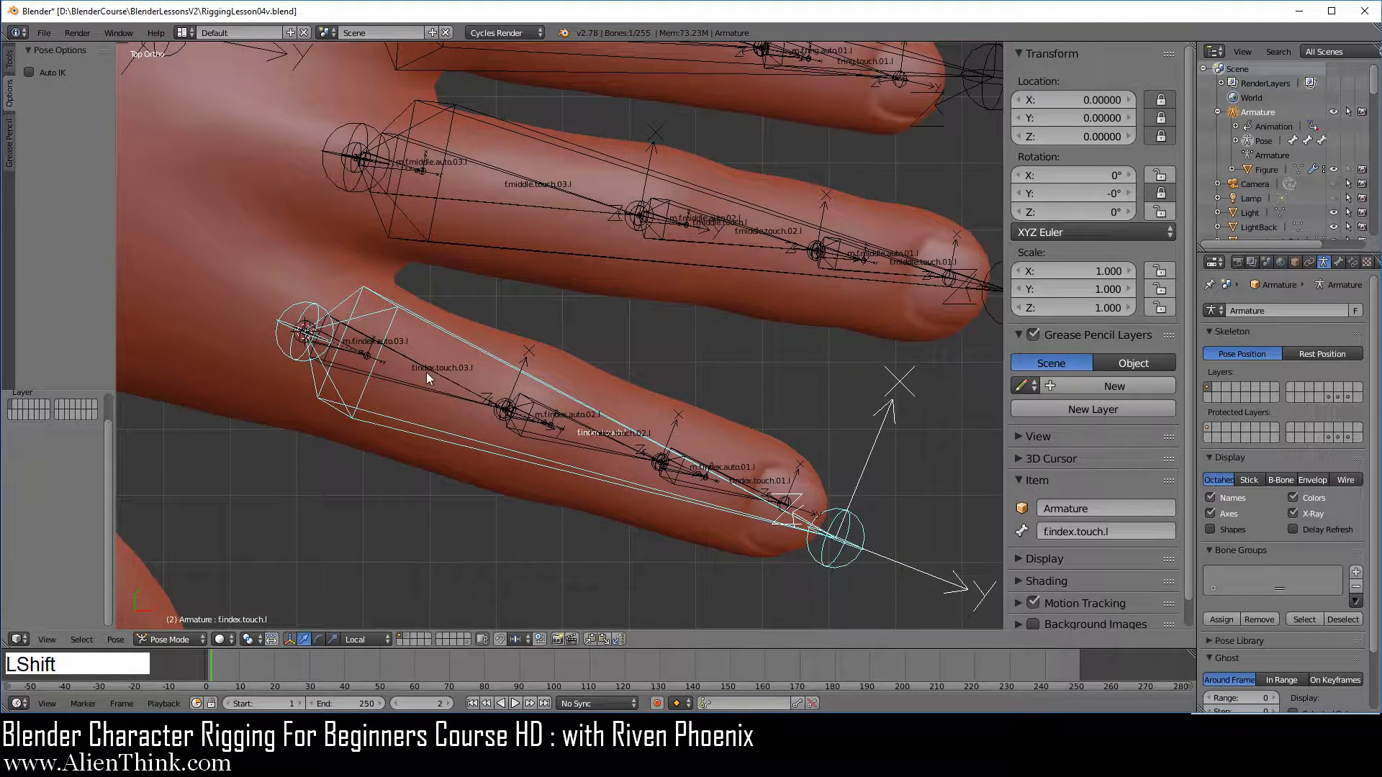
# Add a Copy Rotation constraint to m.f.index.auto.03.l with f.index.touch.l as its target
pyautogui.keyDown('shift'); pyautogui.moveTo(425, 373); pyautogui.dragTo(622, 366, button='middle'); pyautogui.keyUp('shift')
pyautogui.scroll(3, 654, 390)
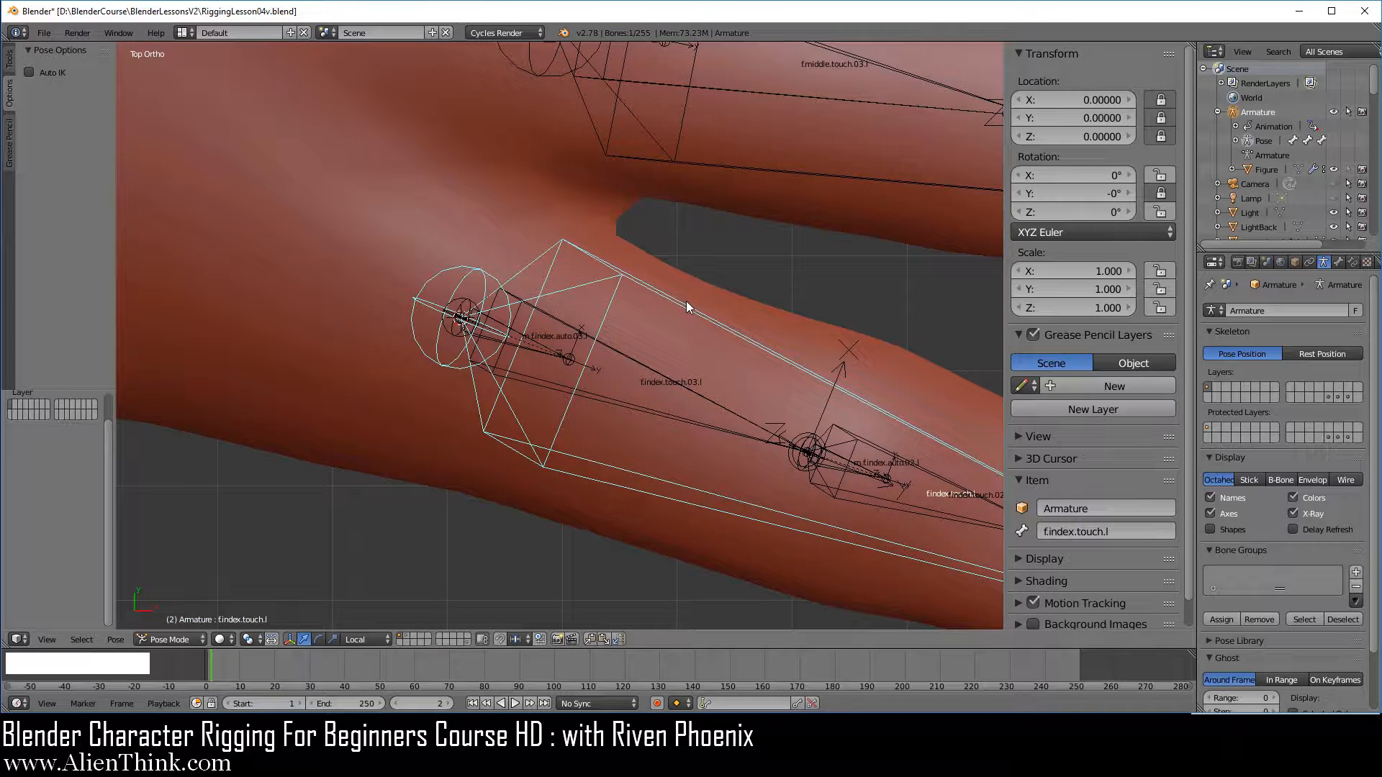
pyautogui.press('shift')
pyautogui.keyDown('shift'); pyautogui.rightClick(542, 352); pyautogui.keyUp('shift')
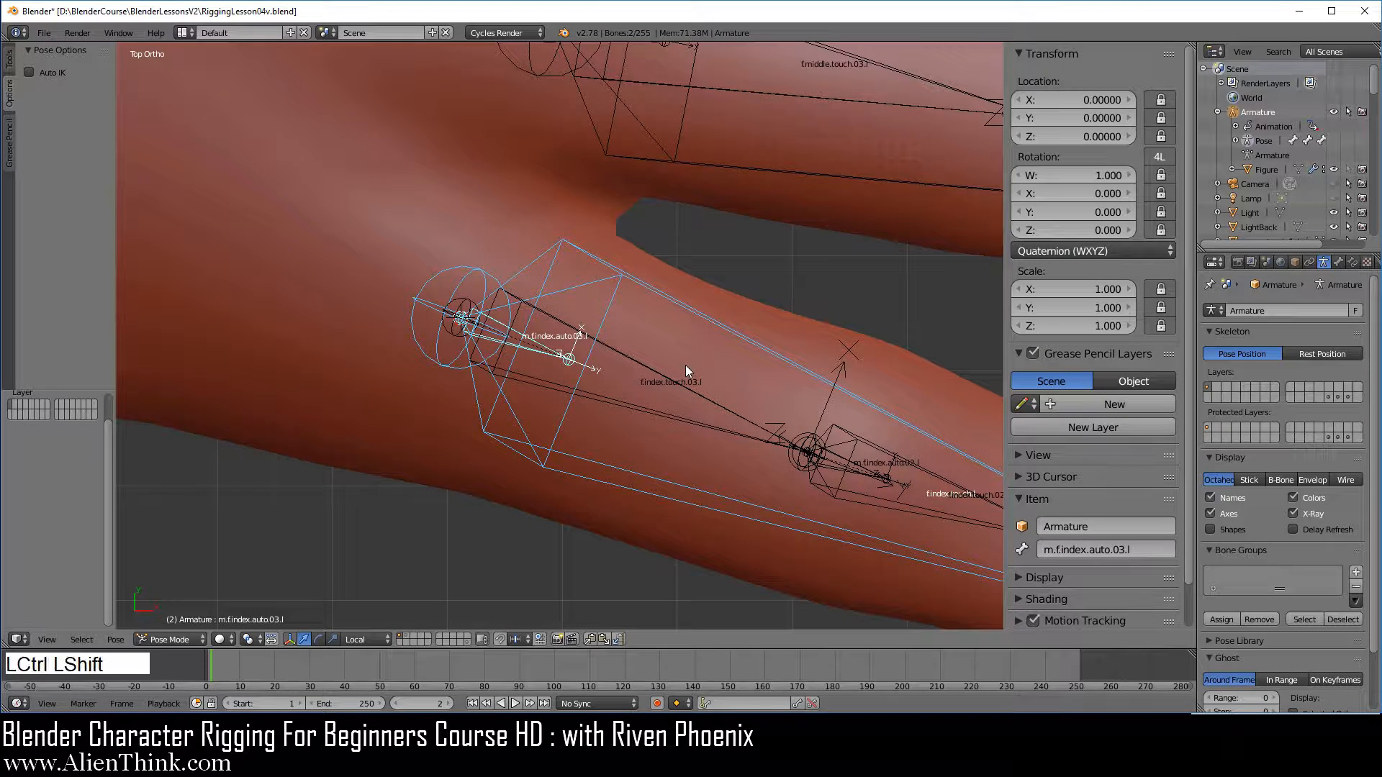
pyautogui.hotkey('shift', 'ctrl', 'c')
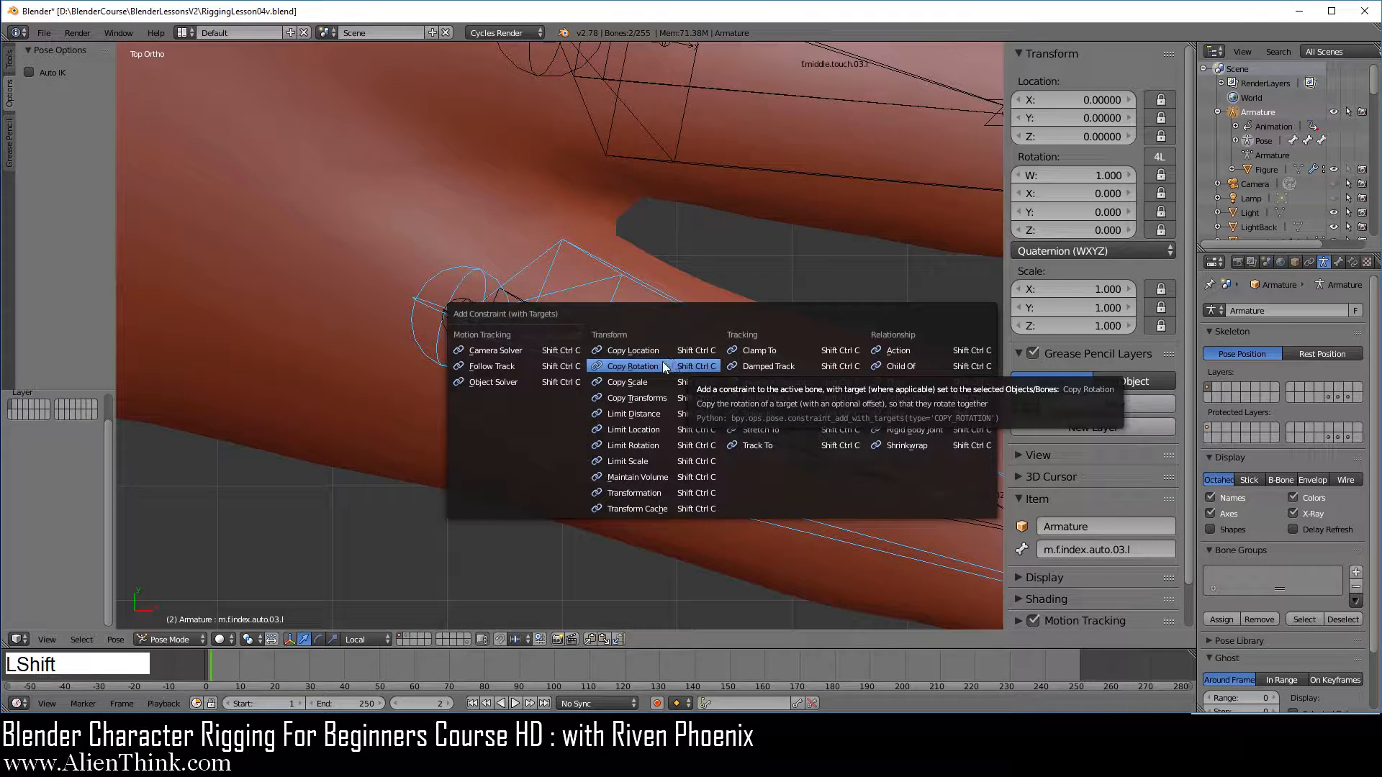
pyautogui.click(660, 363)
# Check the index finger's Copy Rotation constraint by trackball-rotating f.index.touch.l, and cancel the rotation
pyautogui.scroll(-4, 660, 363)
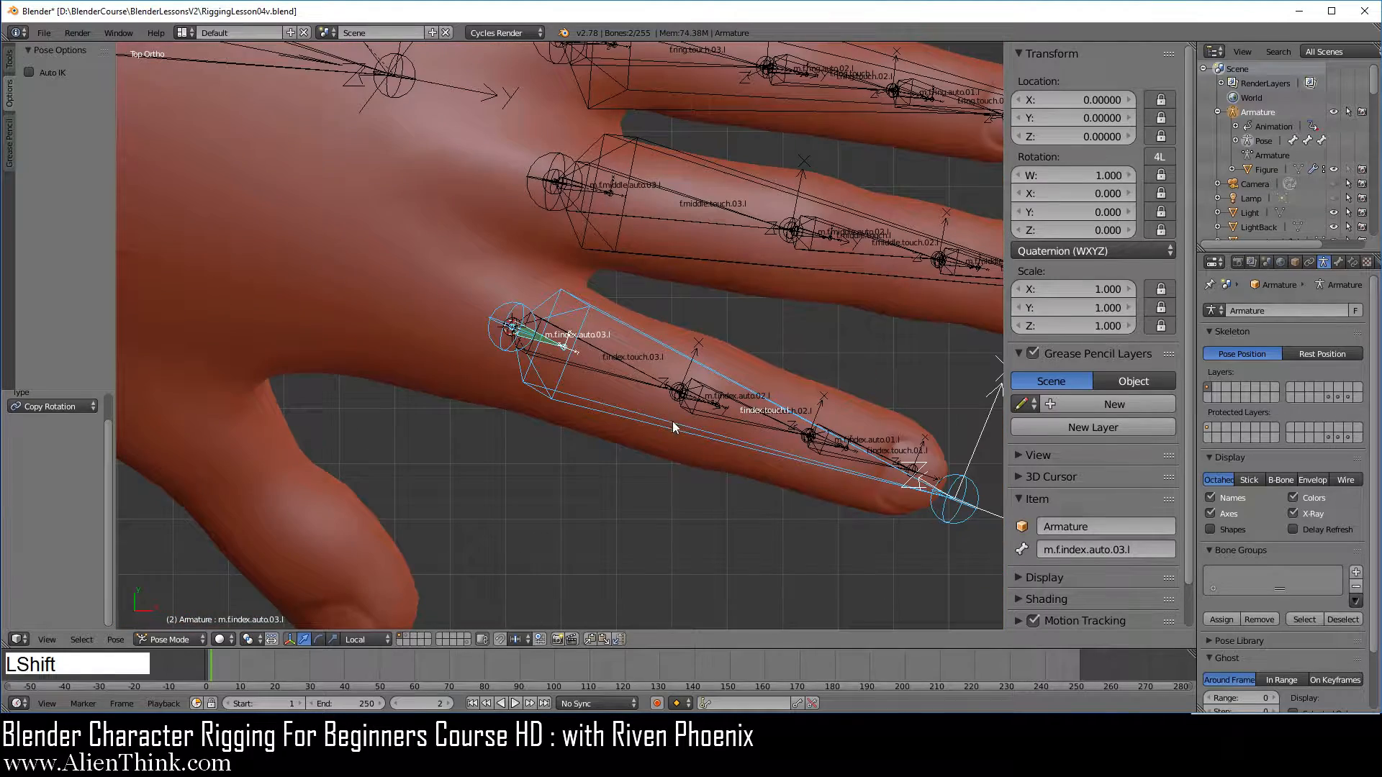
pyautogui.keyDown('shift'); pyautogui.moveTo(660, 362); pyautogui.dragTo(529, 389, button='middle'); pyautogui.keyUp('shift')
pyautogui.rightClick(802, 473)
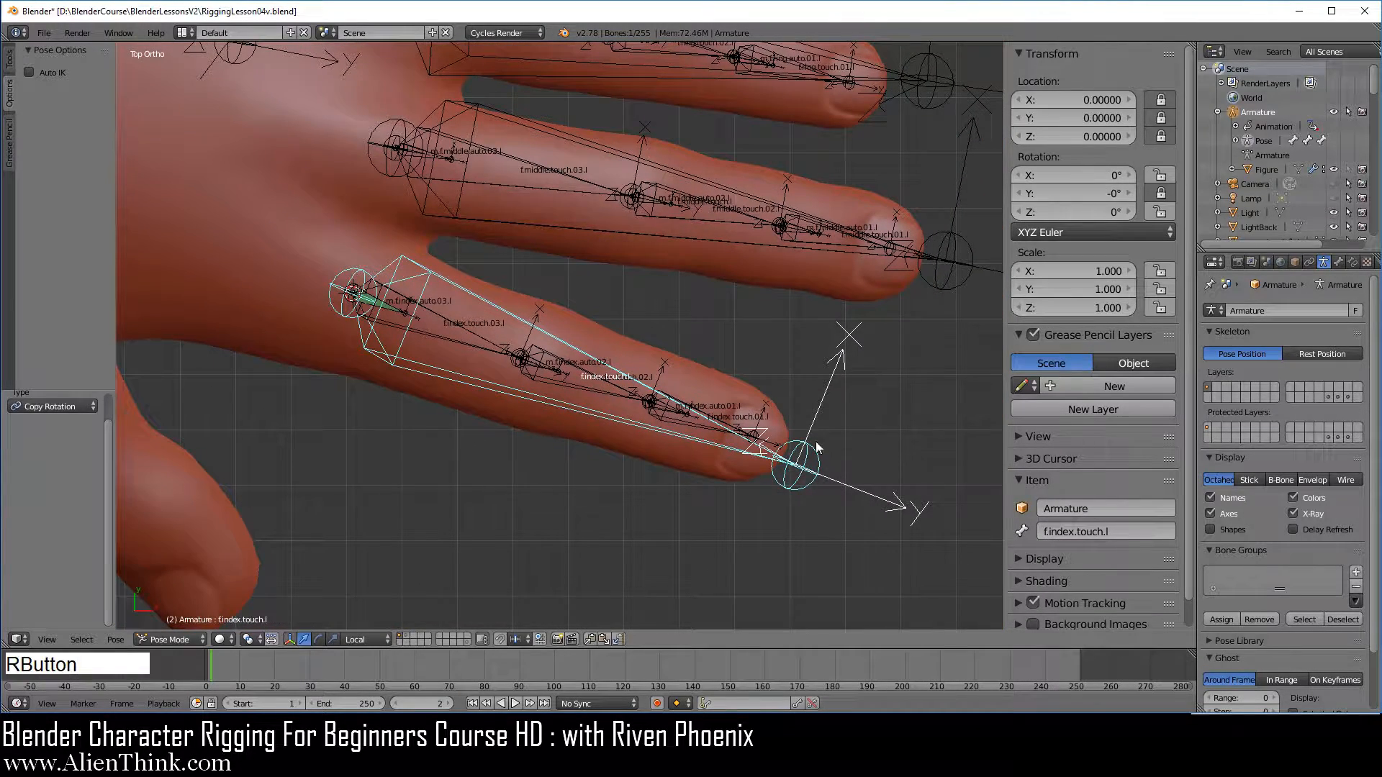
pyautogui.press('r')
pyautogui.press('r')
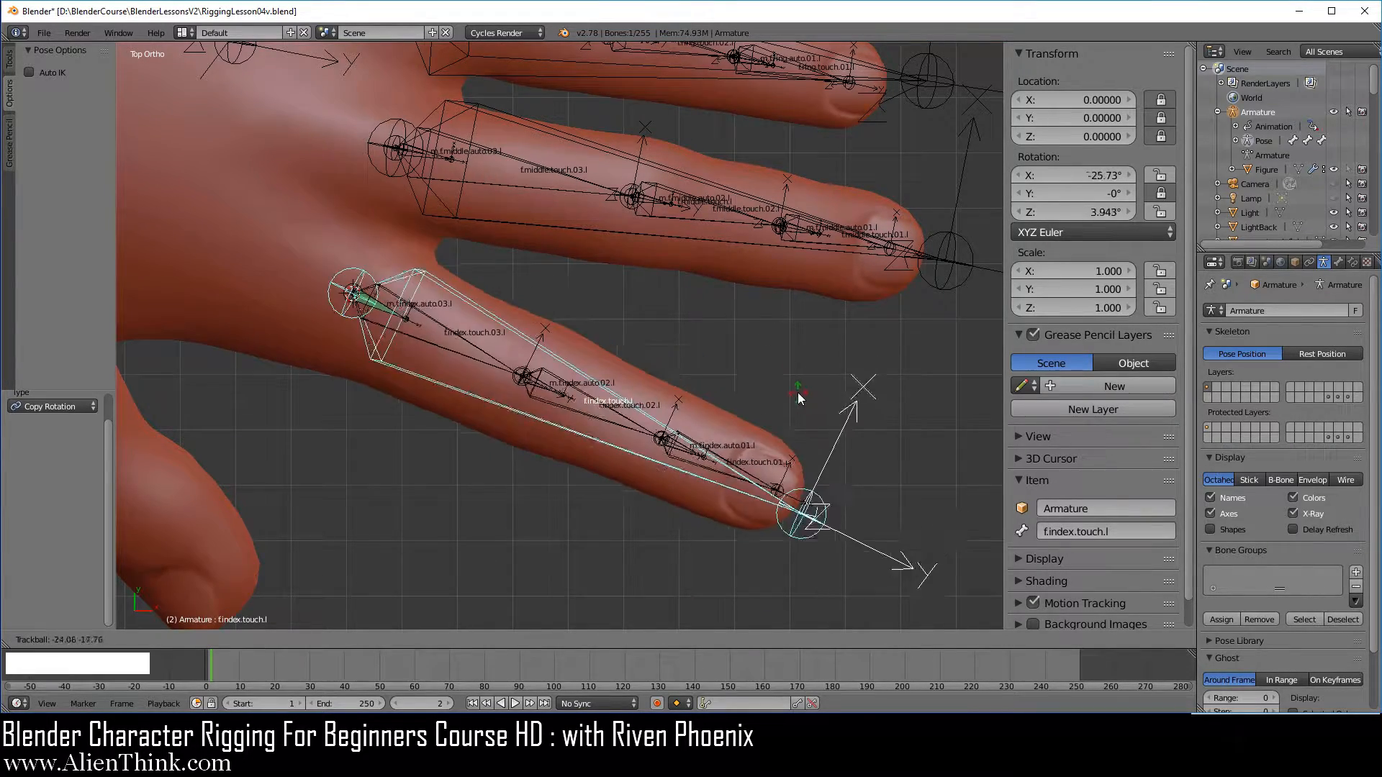
pyautogui.rightClick(798, 391)
# Add a Copy Rotation constraint to m.f.middle.auto.03.l with f.middle.touch.l as its target
pyautogui.keyDown('shift'); pyautogui.moveTo(624, 282); pyautogui.dragTo(711, 388, button='middle'); pyautogui.keyUp('shift')
pyautogui.scroll(5, 776, 262)
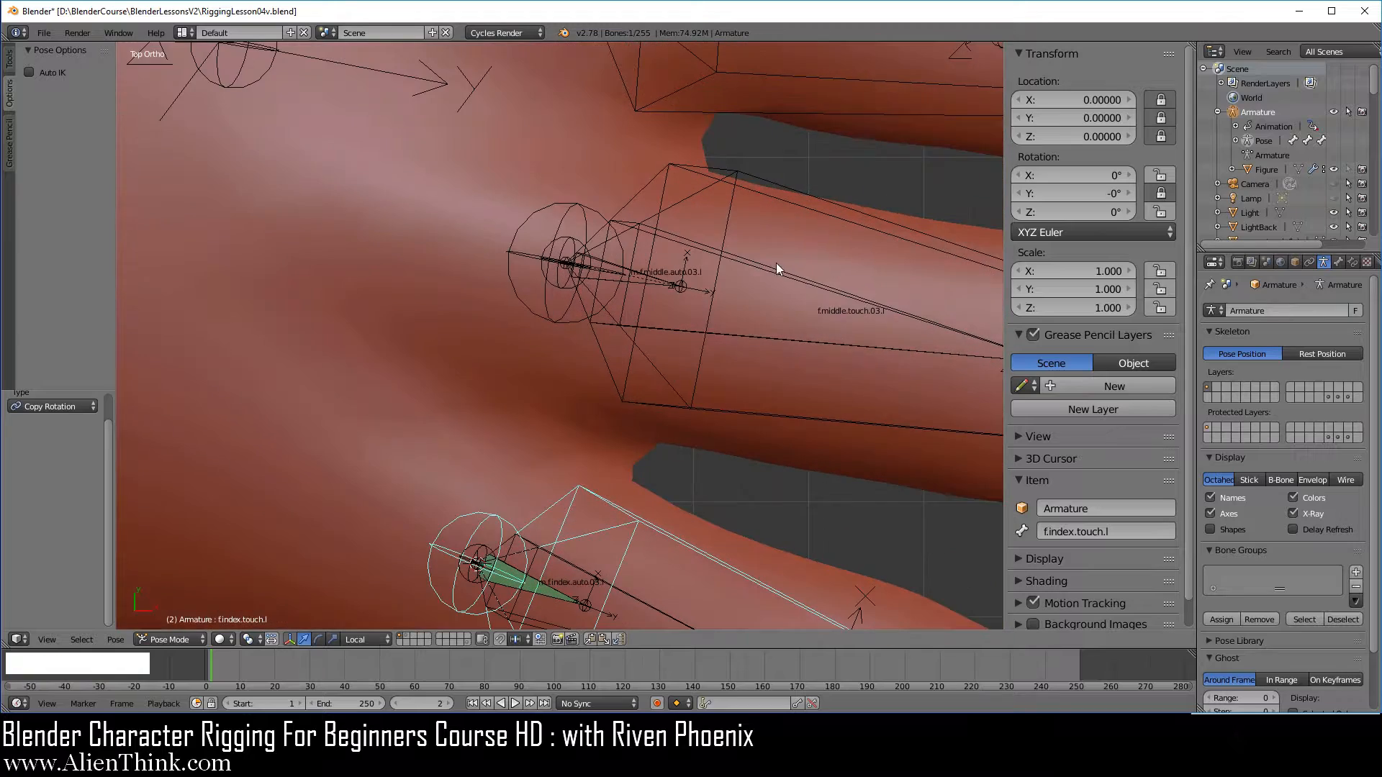
pyautogui.rightClick(778, 189)
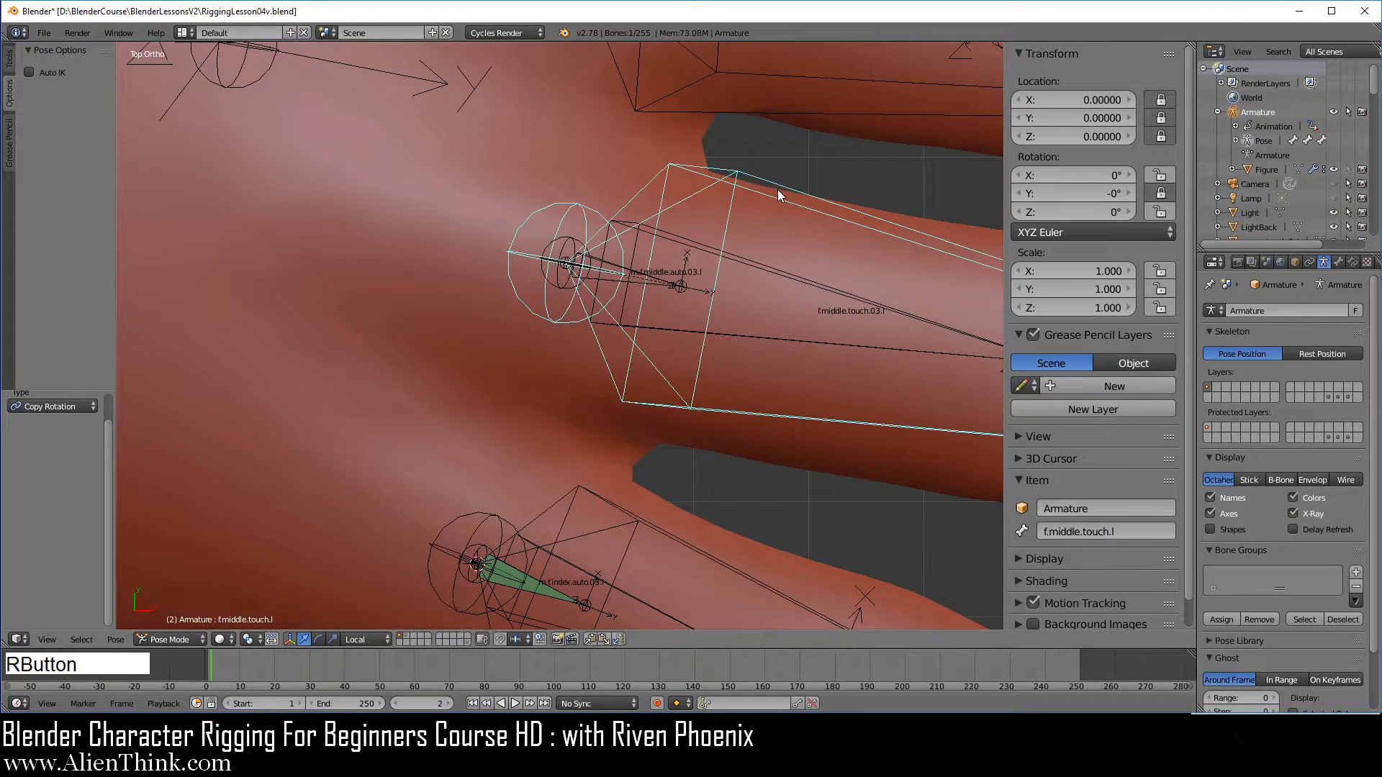
pyautogui.keyDown('shift'); pyautogui.rightClick(664, 282); pyautogui.keyUp('shift')
pyautogui.hotkey('ctrl', 'shift', 'c')
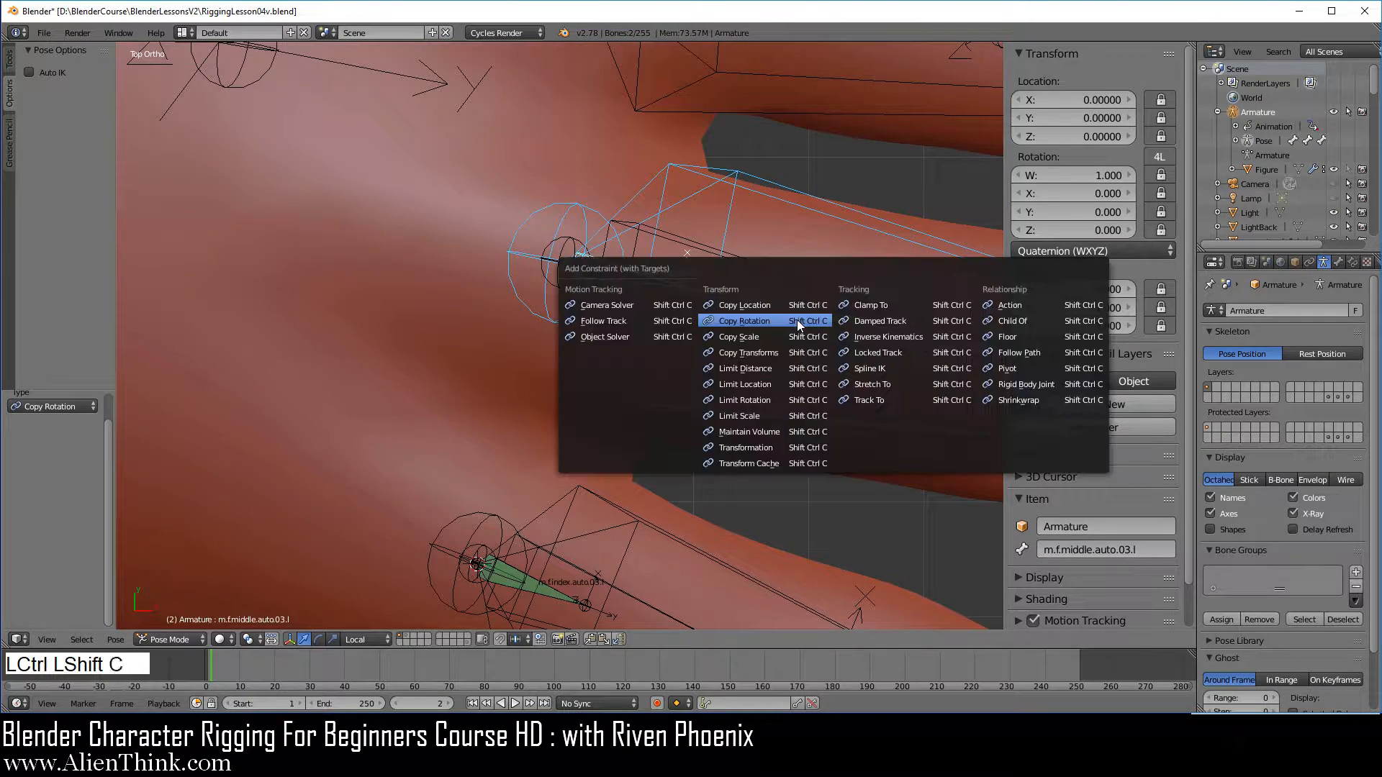
pyautogui.click(797, 320)
# Add a Copy Rotation constraint to m.f.ring.auto.03.l with f.ring.touch.l as its target
pyautogui.scroll(-2, 797, 320)
pyautogui.keyDown('shift'); pyautogui.moveTo(779, 248); pyautogui.dragTo(756, 309, button='middle'); pyautogui.keyUp('shift')
pyautogui.rightClick(710, 329)
pyautogui.scroll(1, 710, 329)
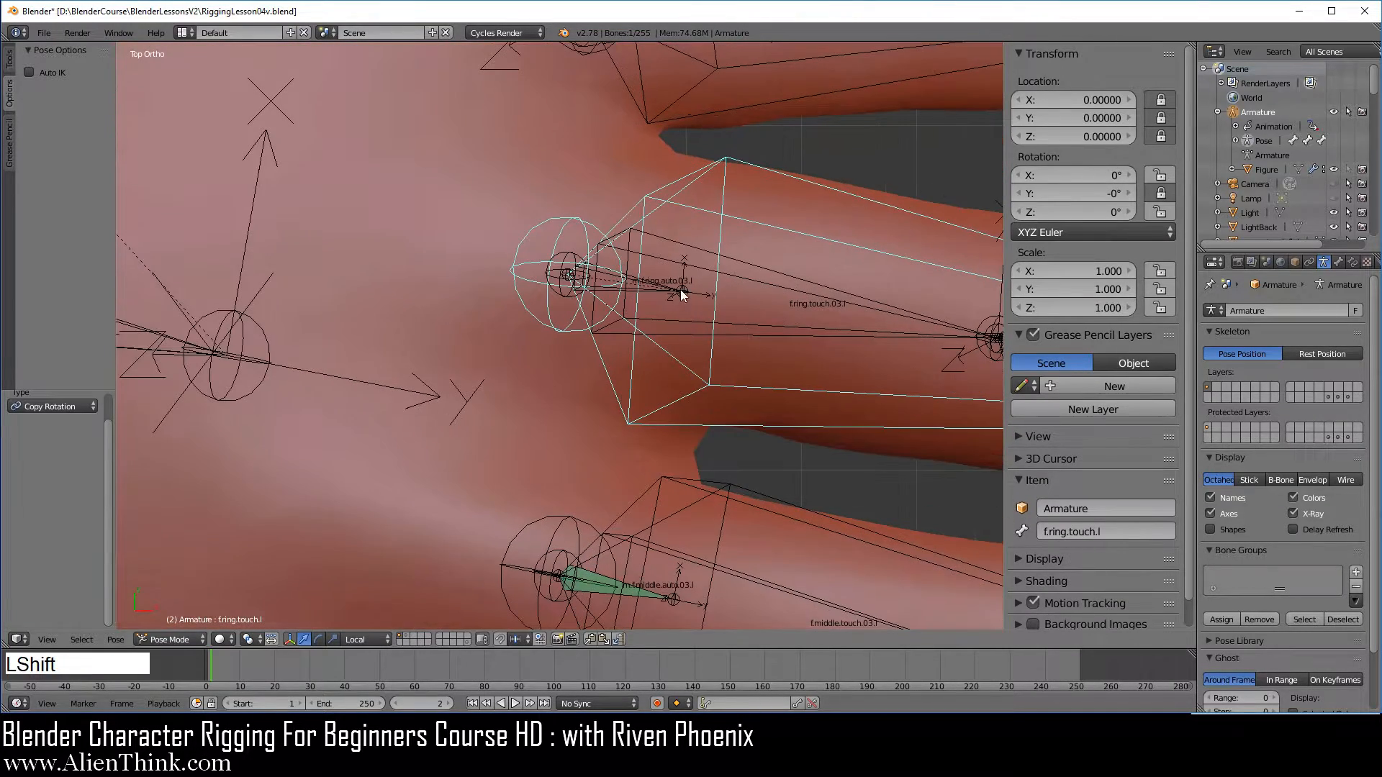
pyautogui.keyDown('shift'); pyautogui.rightClick(670, 292); pyautogui.keyUp('shift')
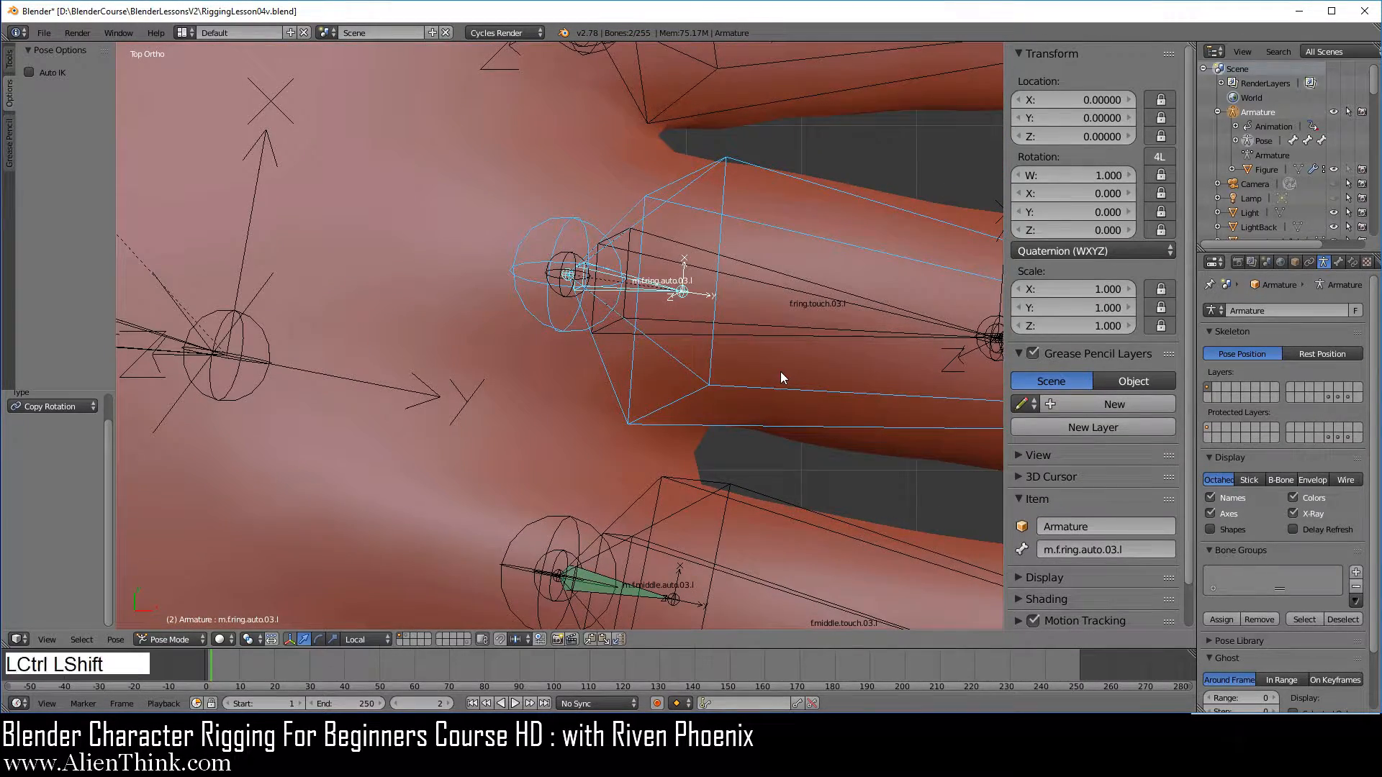
pyautogui.hotkey('ctrl', 'shift', 'c')
pyautogui.click(781, 372)
# Add a Copy Rotation constraint to m.f.pinky.auto.03.l with f.pinky.touch.l as its target
pyautogui.keyDown('shift'); pyautogui.moveTo(770, 360); pyautogui.dragTo(775, 462, button='middle'); pyautogui.keyUp('shift')
pyautogui.rightClick(755, 165)
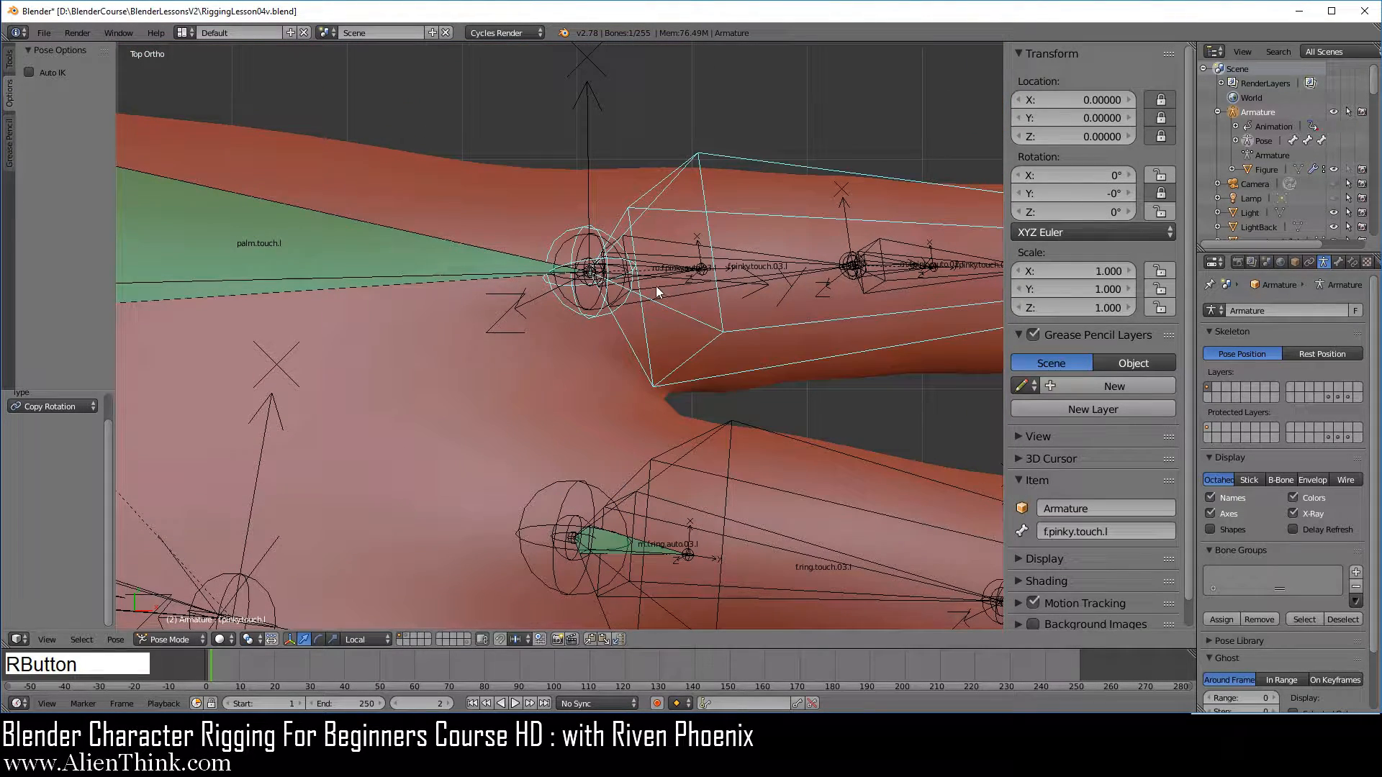
pyautogui.keyDown('shift'); pyautogui.rightClick(671, 270); pyautogui.keyUp('shift')
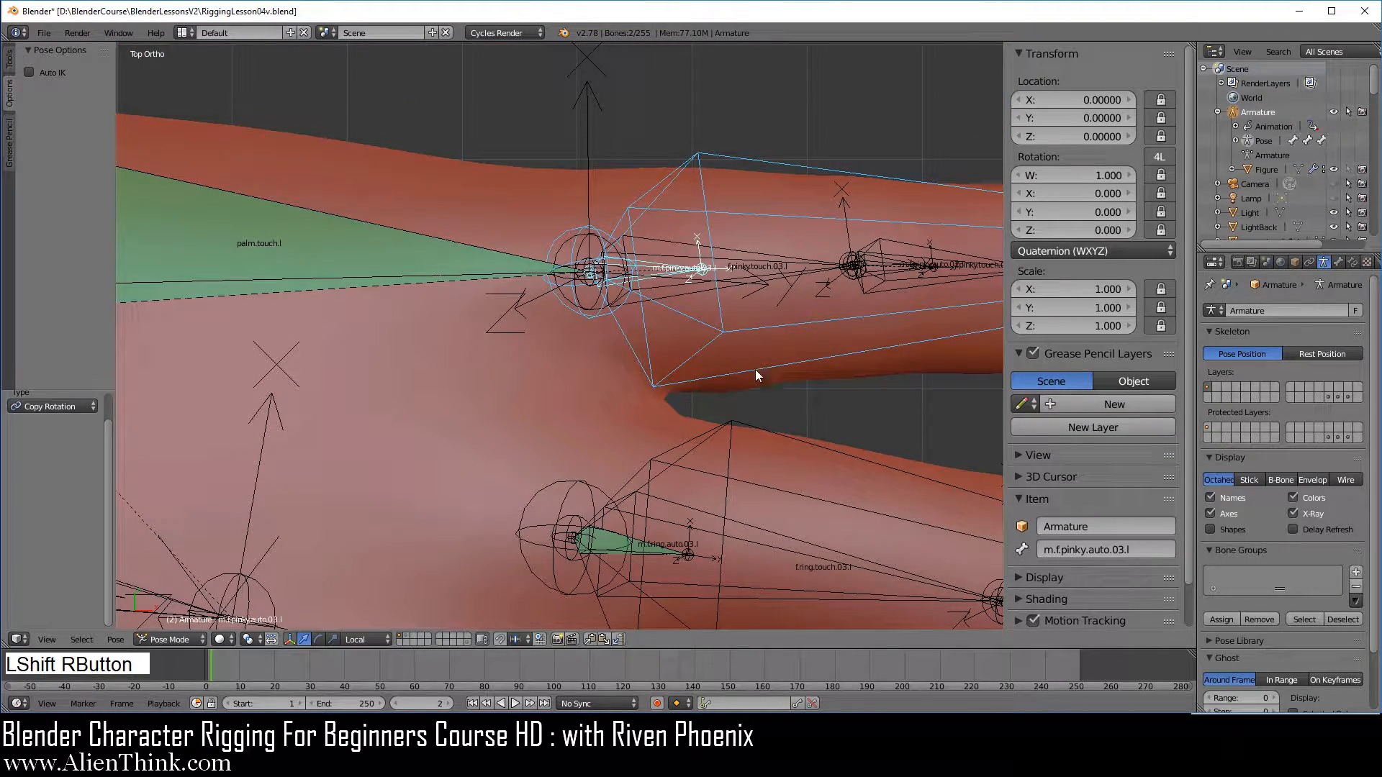
pyautogui.hotkey('ctrl', 'shift', 'c')
pyautogui.click(835, 403)
# Test scaling the index finger's control bone f.index.touch.l and cancel the scaling
pyautogui.scroll(-4, 835, 403)
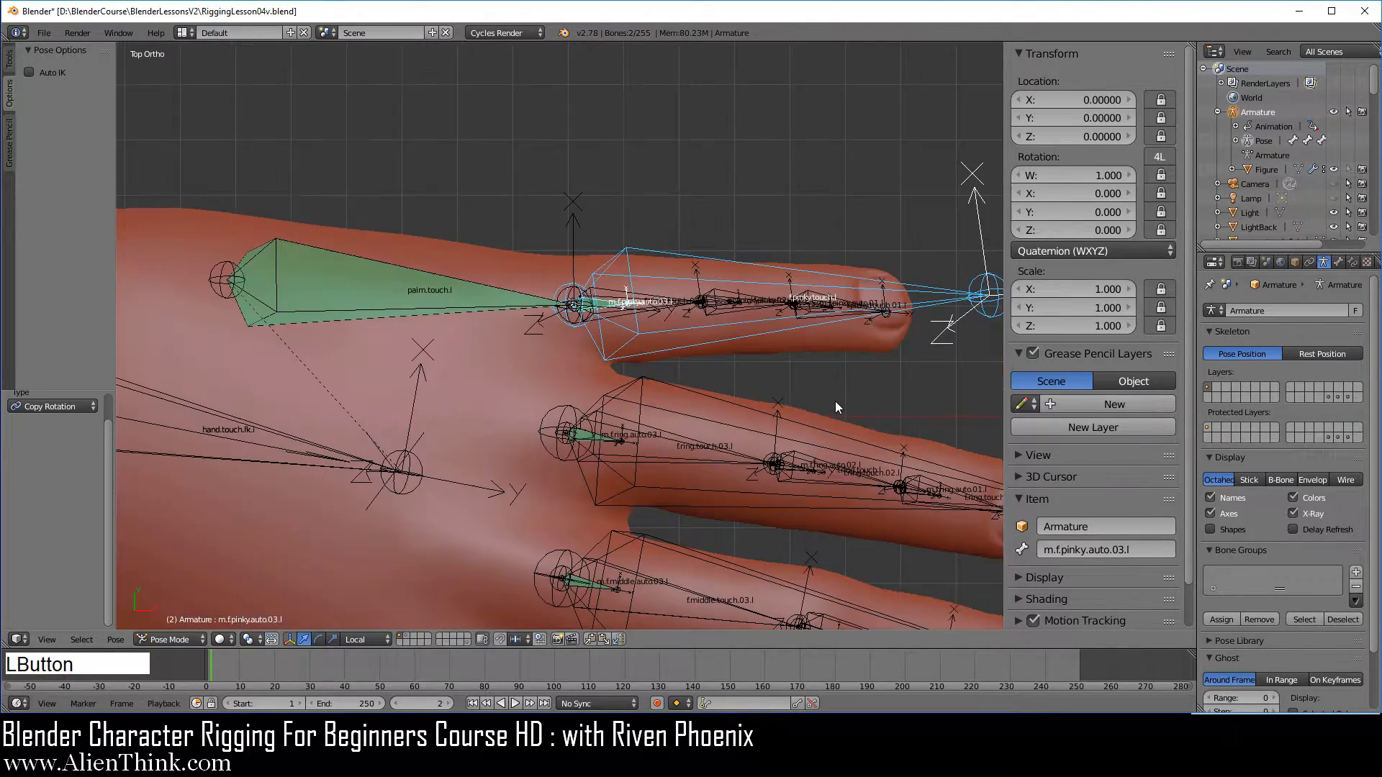
pyautogui.keyDown('shift'); pyautogui.moveTo(766, 472); pyautogui.dragTo(617, 231, button='middle'); pyautogui.keyUp('shift')
pyautogui.keyDown('shift'); pyautogui.moveTo(666, 371); pyautogui.dragTo(680, 256, button='middle'); pyautogui.keyUp('shift')
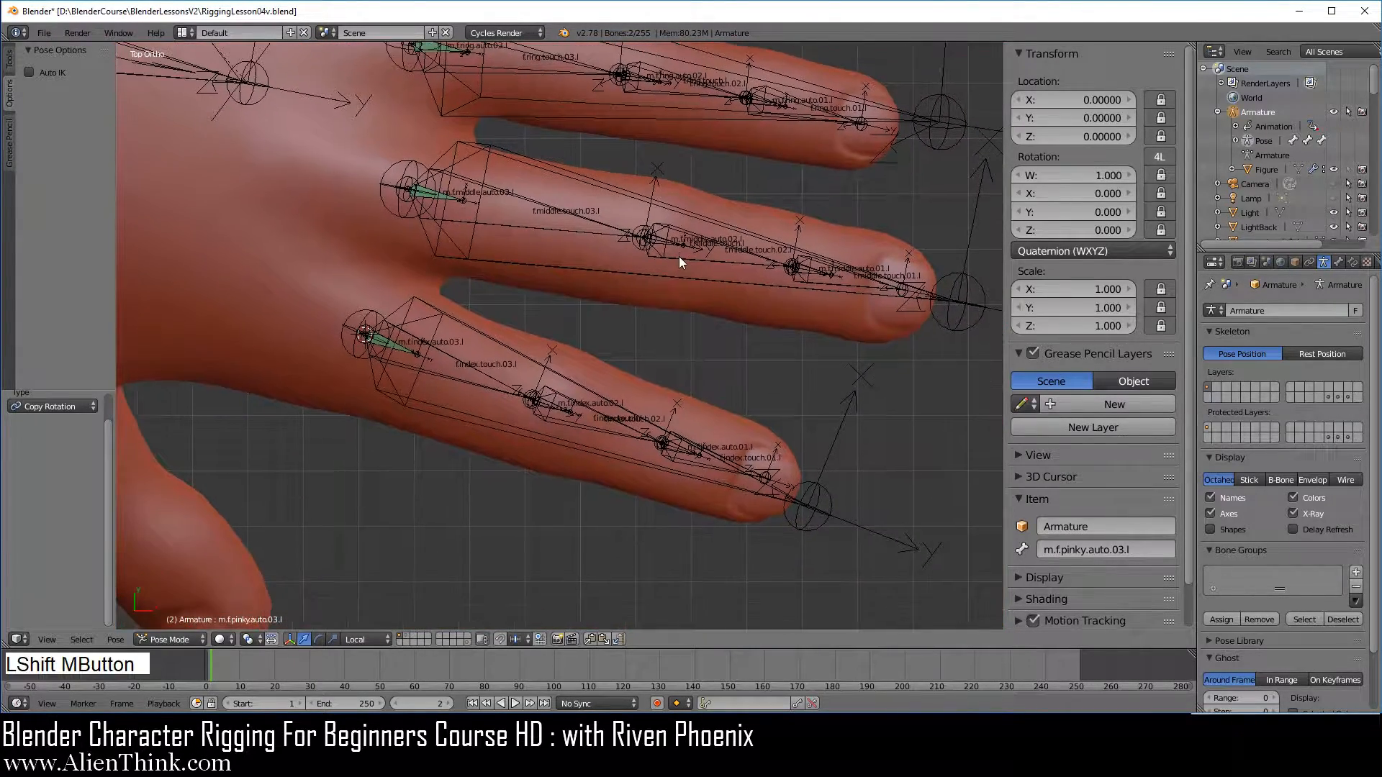
pyautogui.rightClick(823, 508)
pyautogui.press('s')
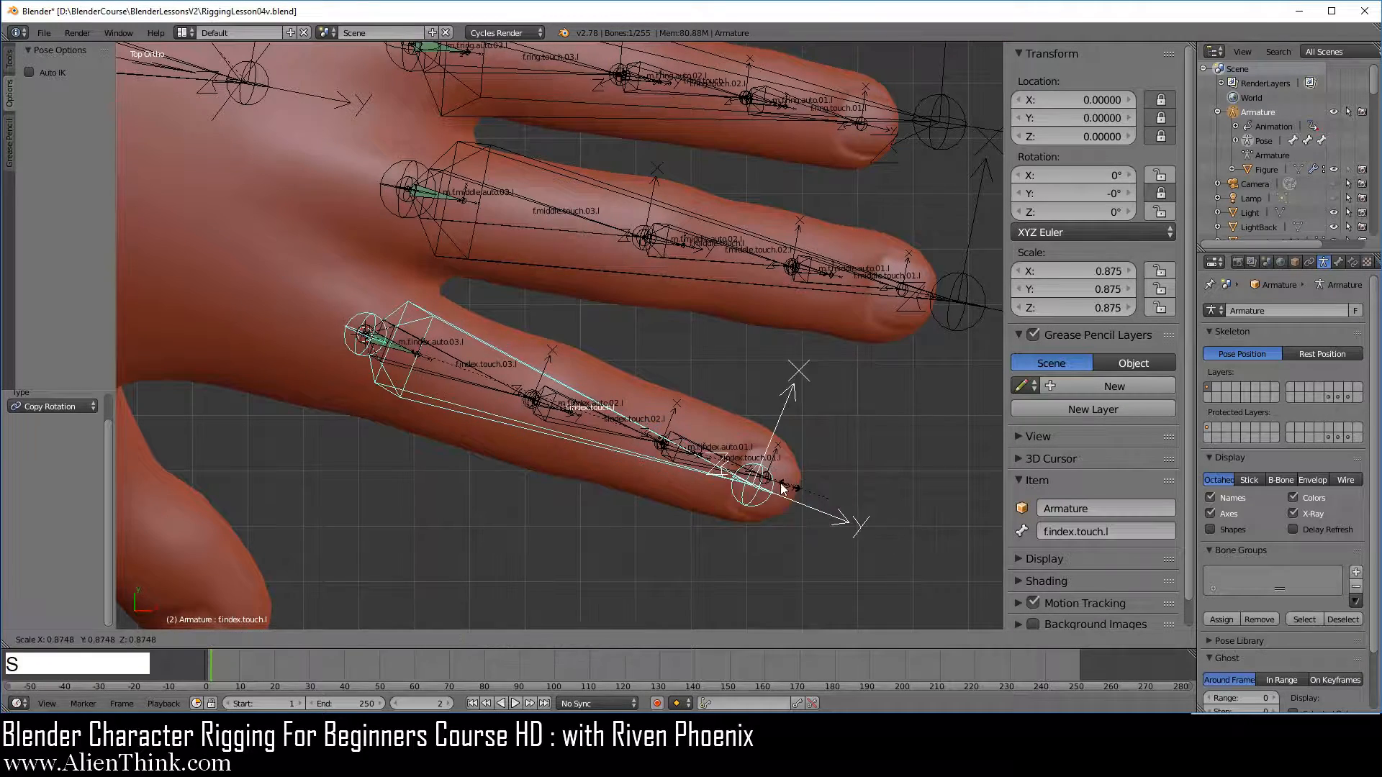
pyautogui.rightClick(824, 517)
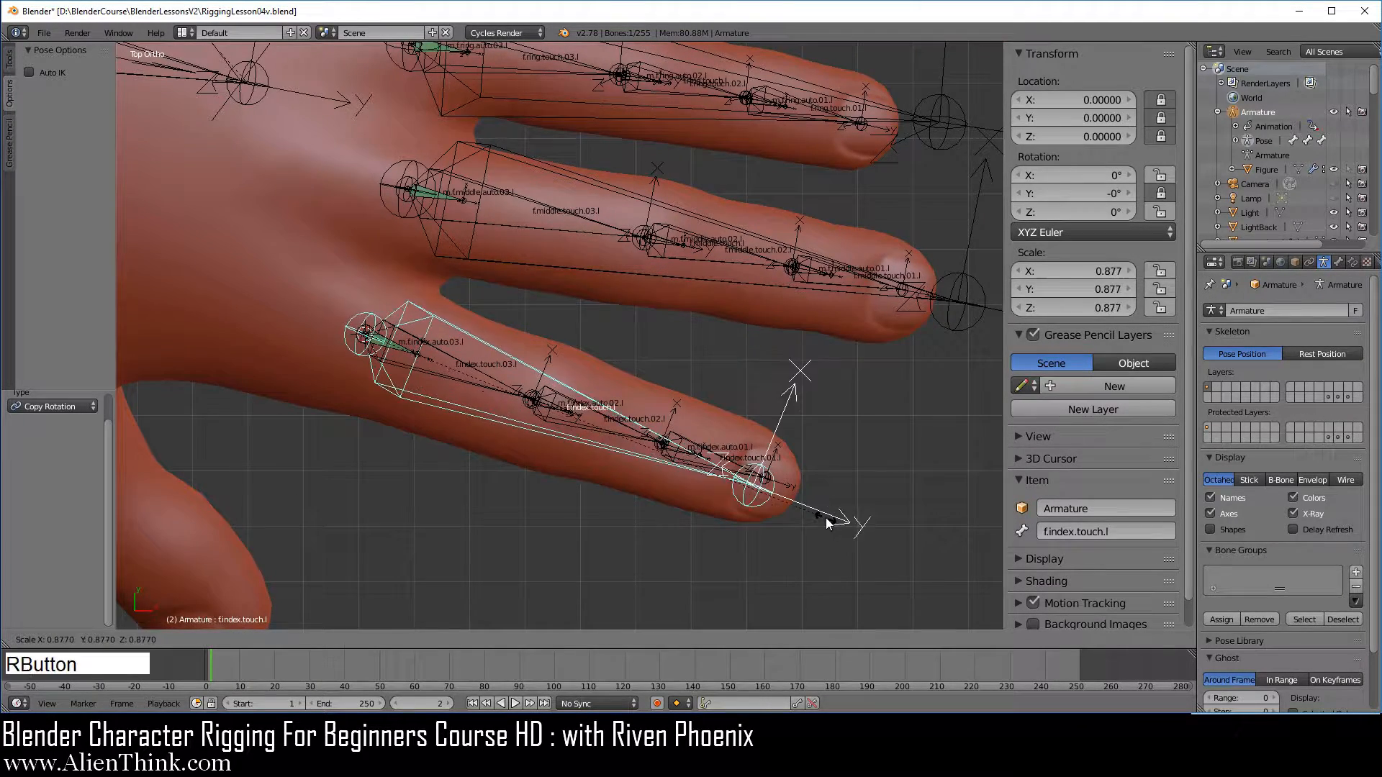
# Add a Transformation constraint to m.f.index.auto.02.l with f.index.touch.l as its target
pyautogui.scroll(2, 654, 442)
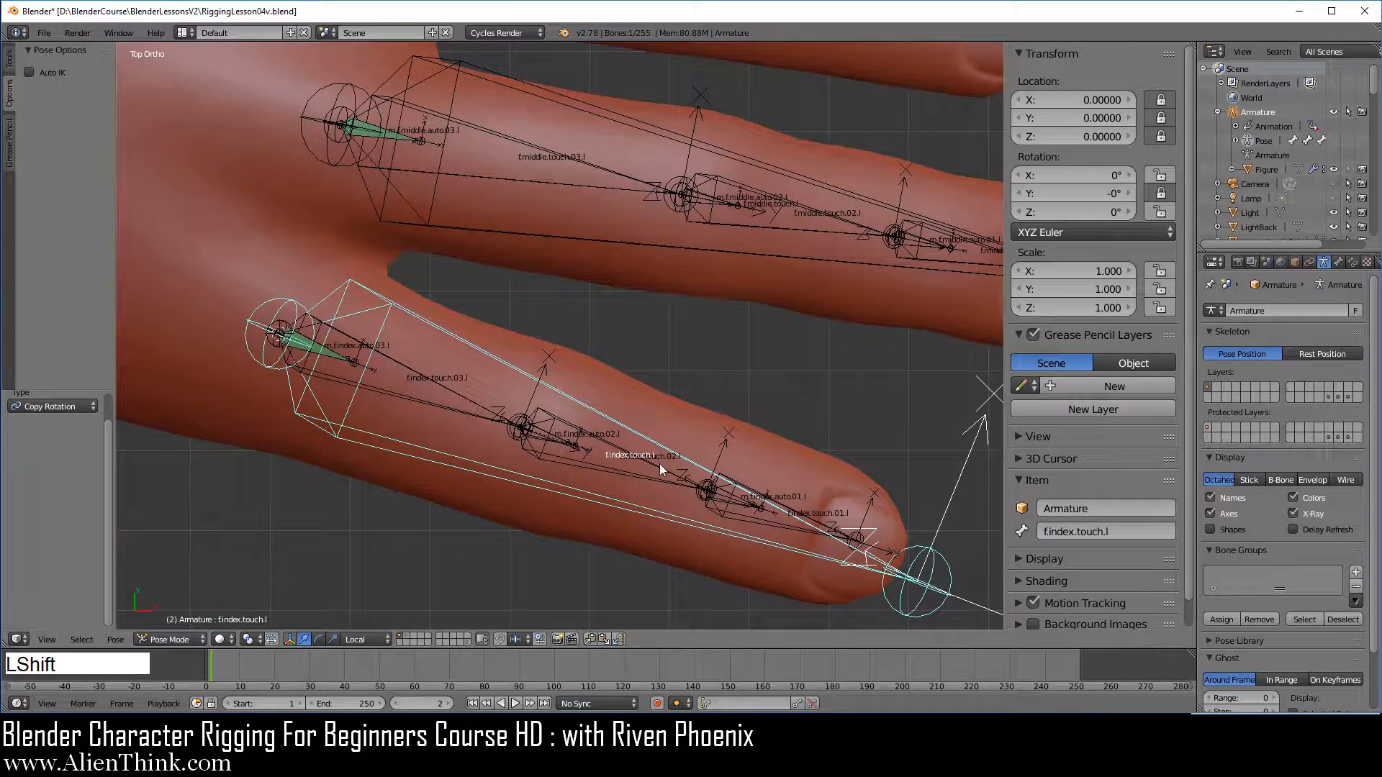
pyautogui.keyDown('shift'); pyautogui.moveTo(659, 464); pyautogui.dragTo(649, 344, button='middle'); pyautogui.keyUp('shift')
pyautogui.scroll(1, 560, 331)
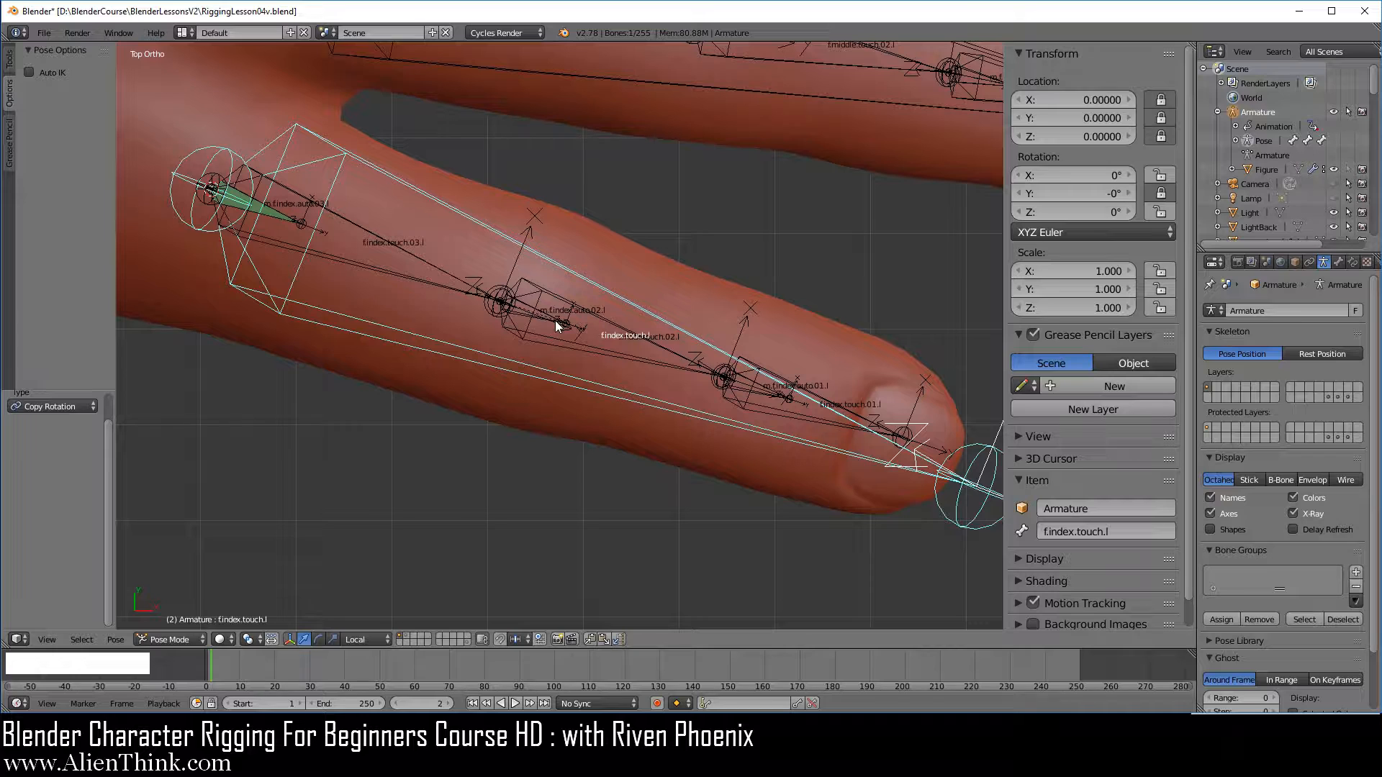
pyautogui.rightClick(555, 321)
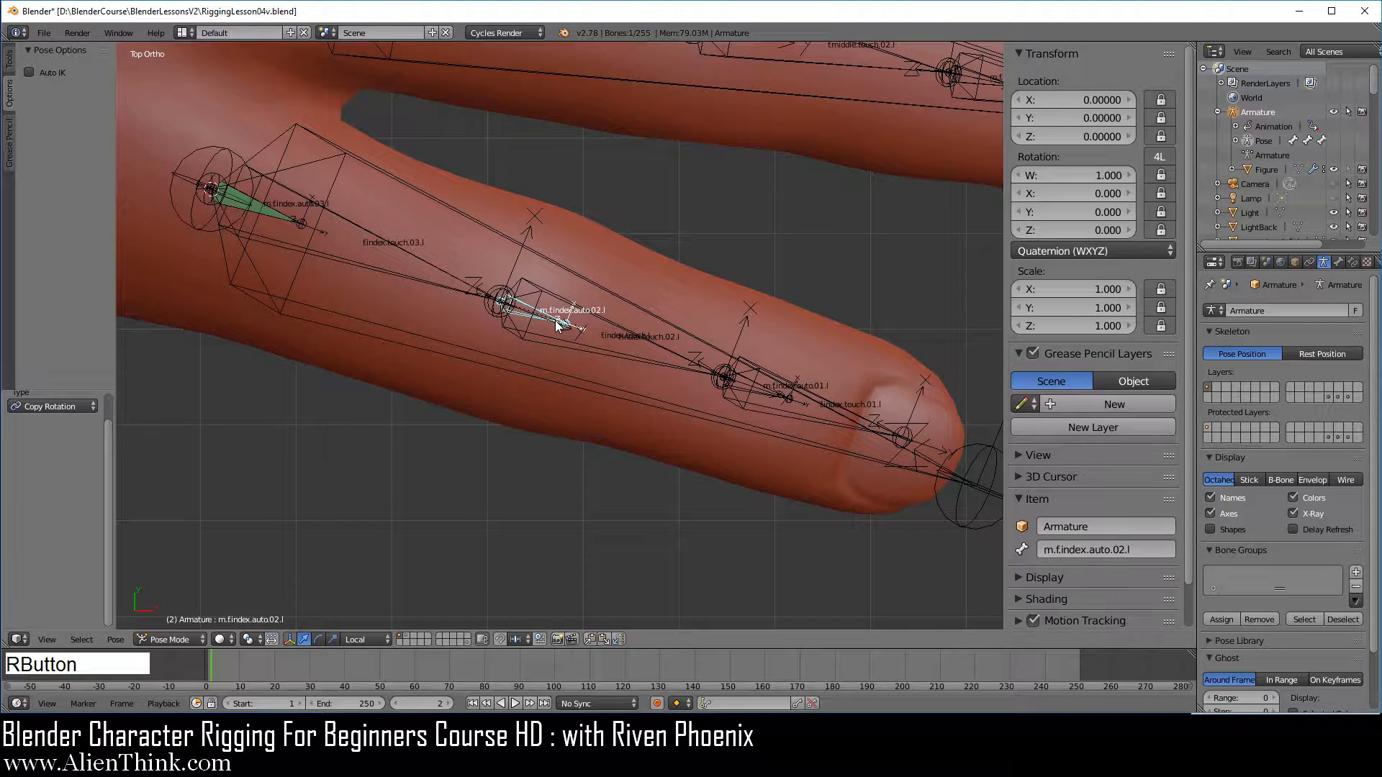
pyautogui.rightClick(767, 395)
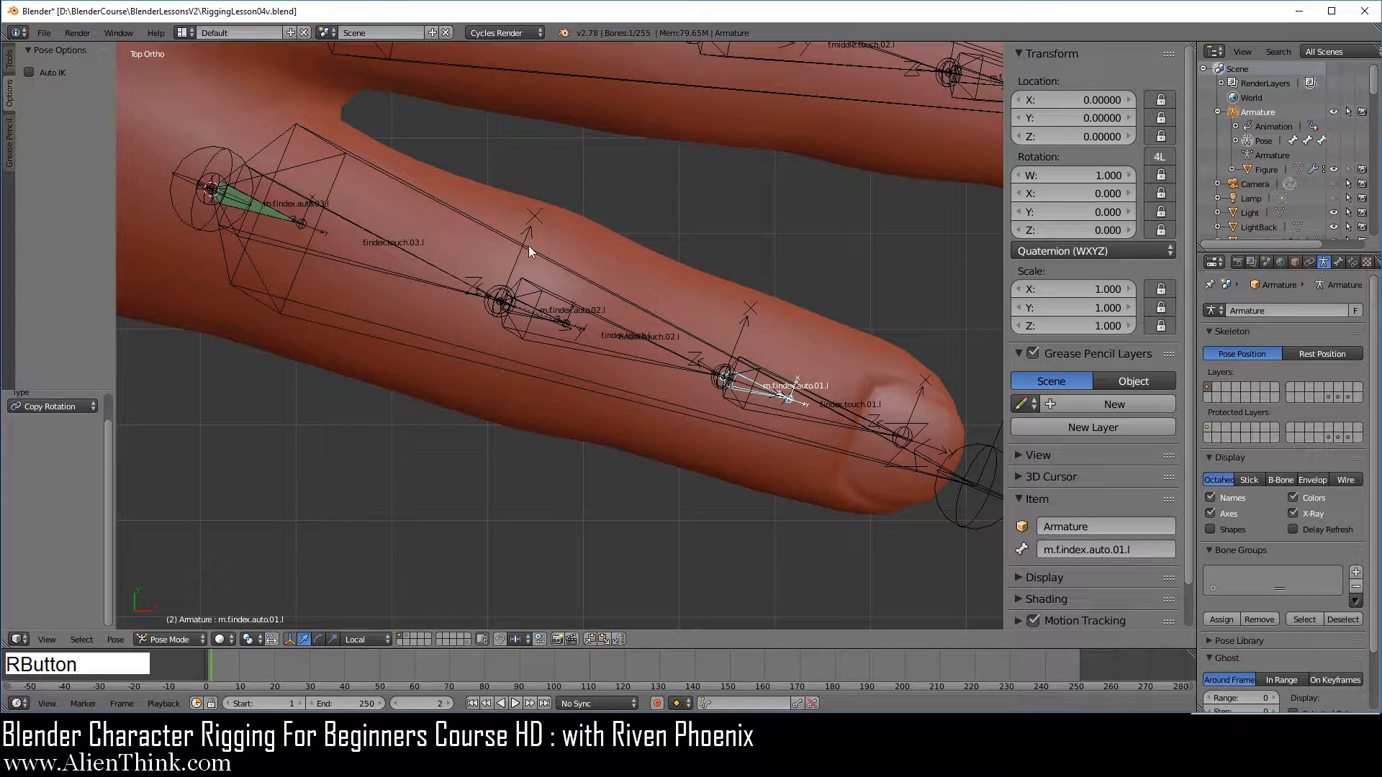
pyautogui.rightClick(636, 306)
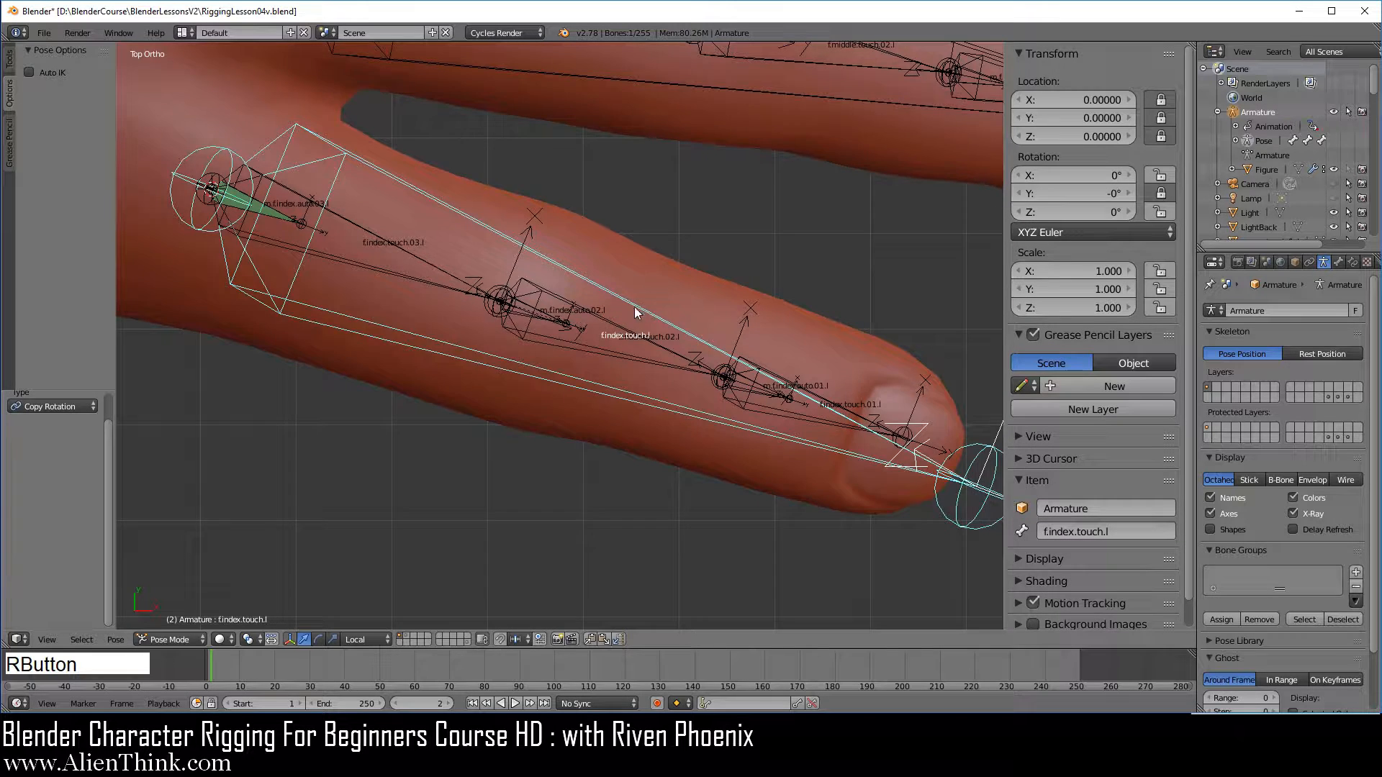
pyautogui.scroll(4, 596, 344)
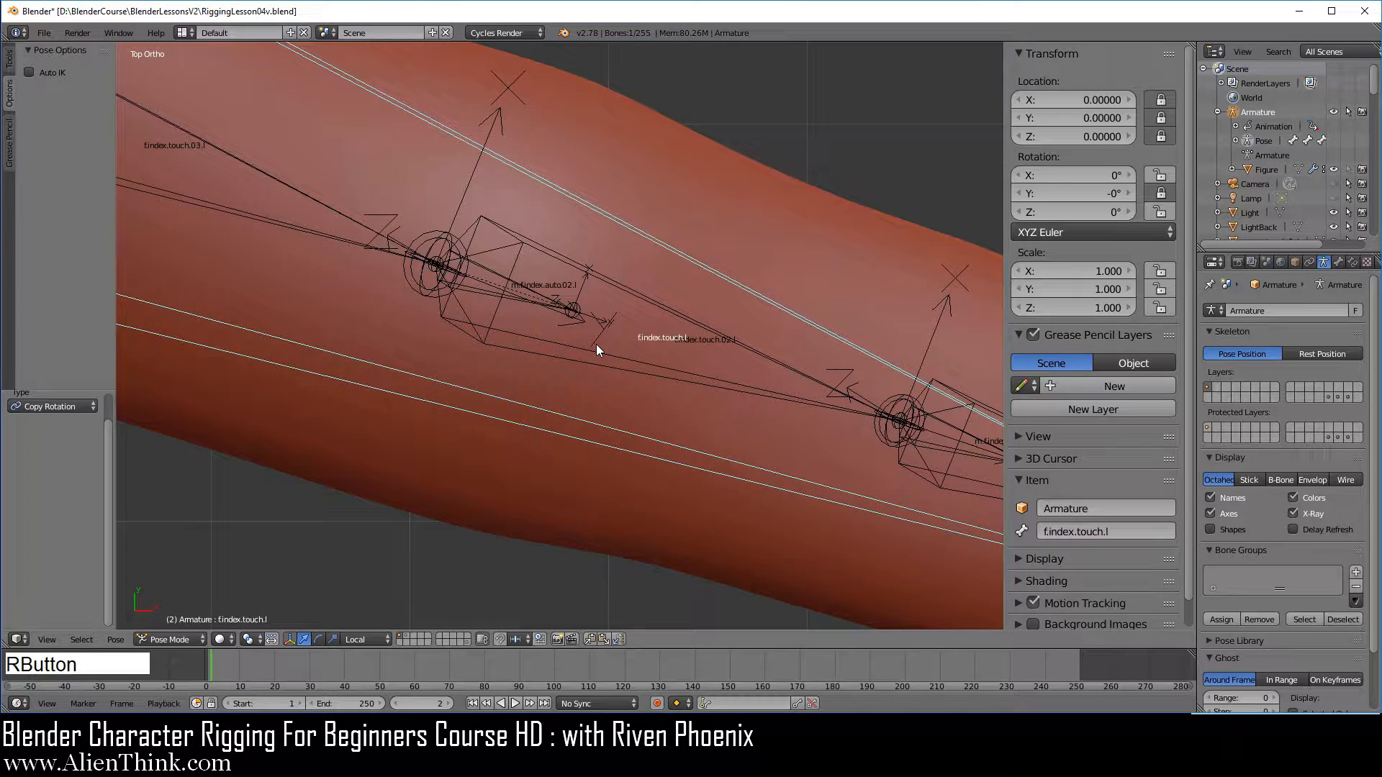
pyautogui.keyDown('shift'); pyautogui.rightClick(527, 288); pyautogui.keyUp('shift')
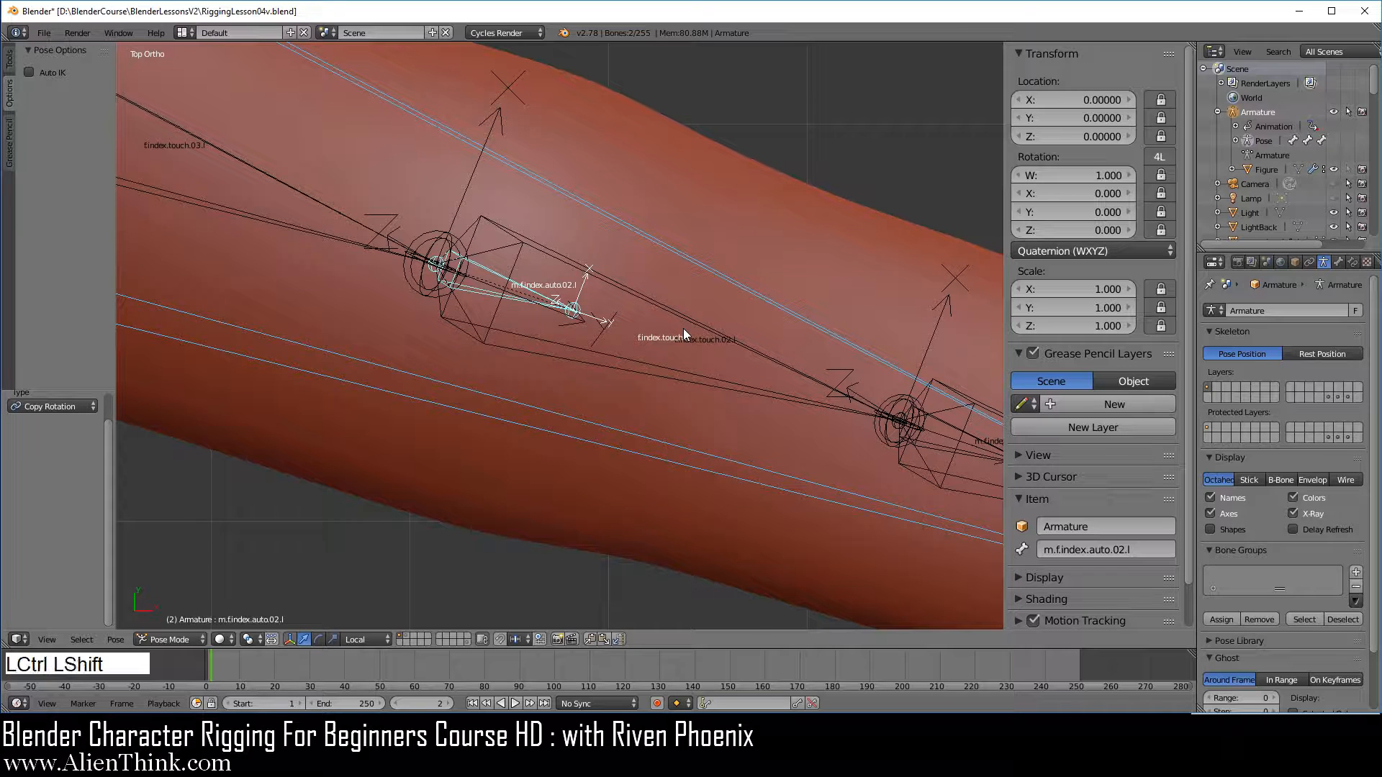
pyautogui.hotkey('ctrl', 'shift', 'c')
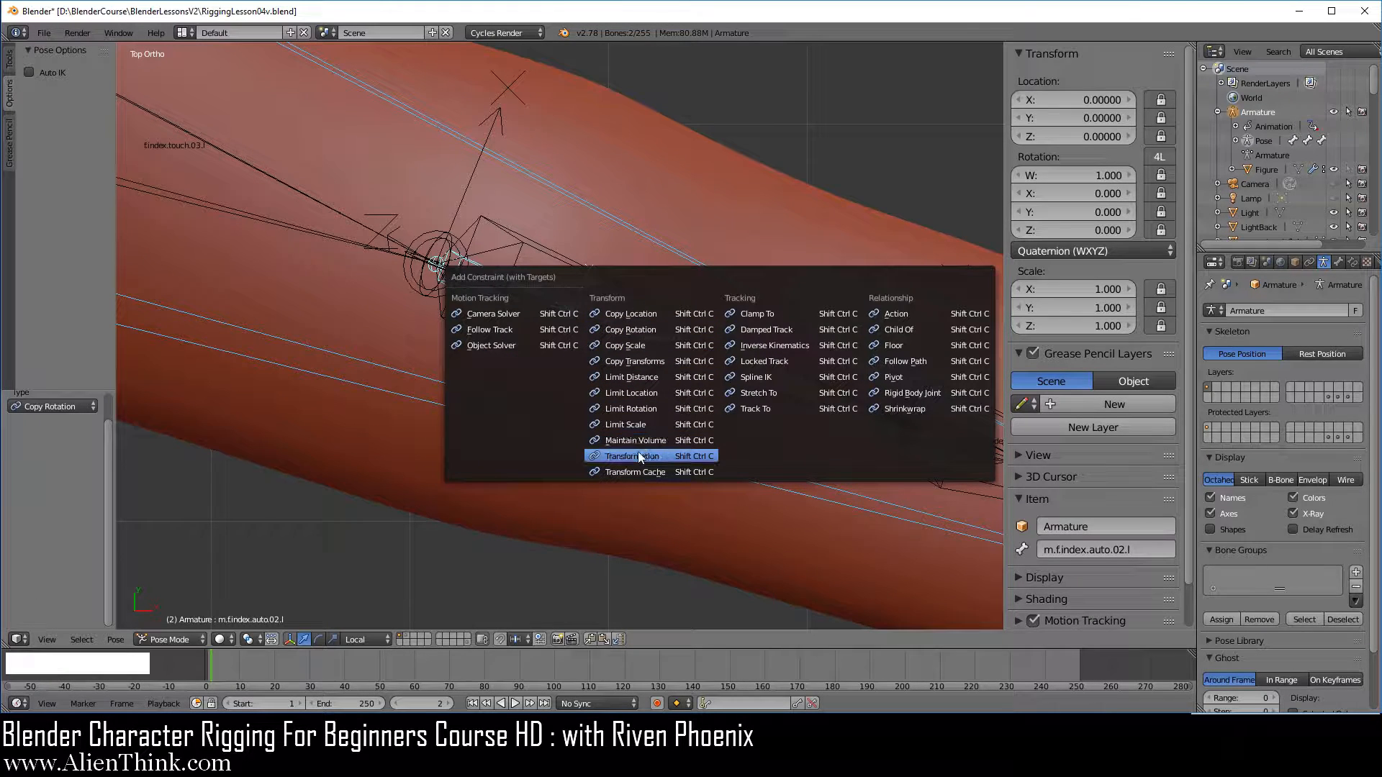
pyautogui.click(637, 455)
# Set the Transformation constraint's source on m.f.index.auto.02.l to Scale, with a maximum Y of 1.1
pyautogui.click(1351, 262)
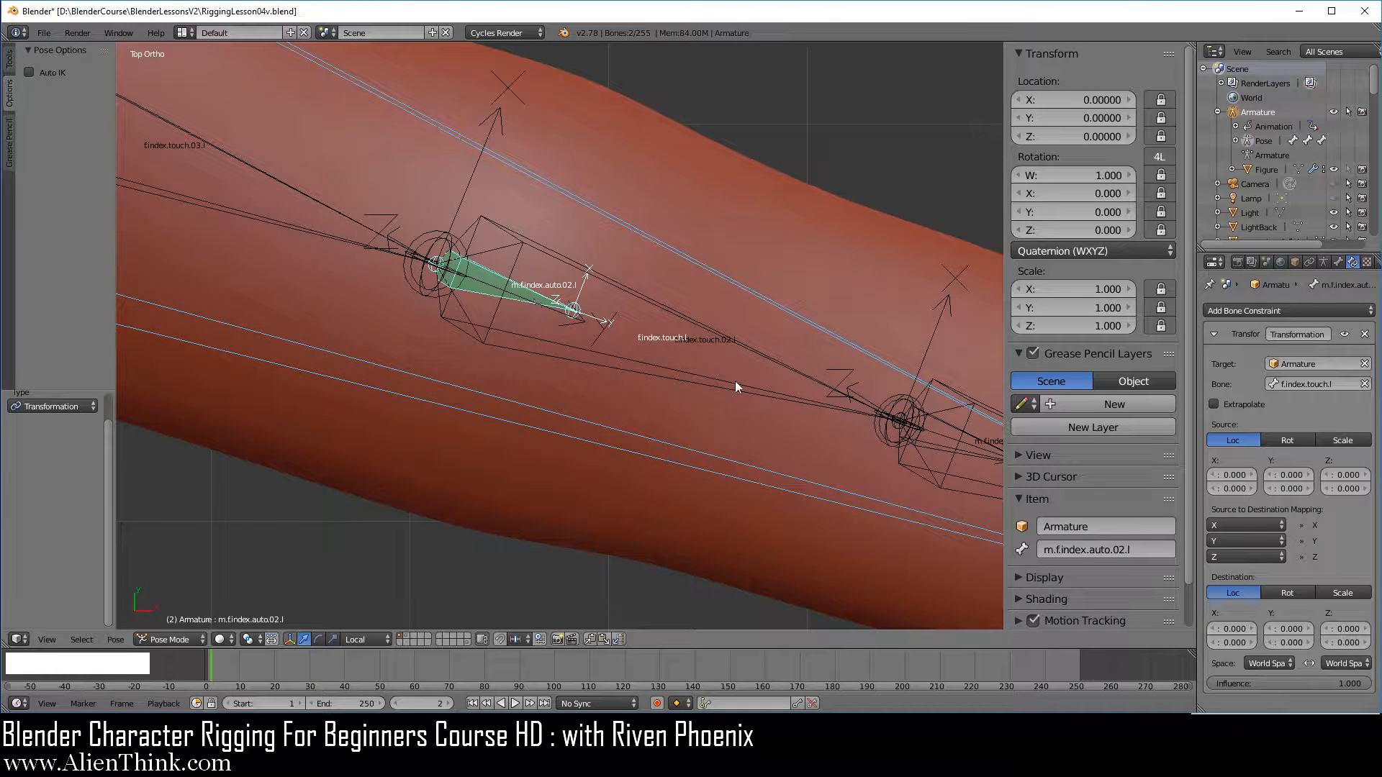
pyautogui.scroll(-2, 734, 380)
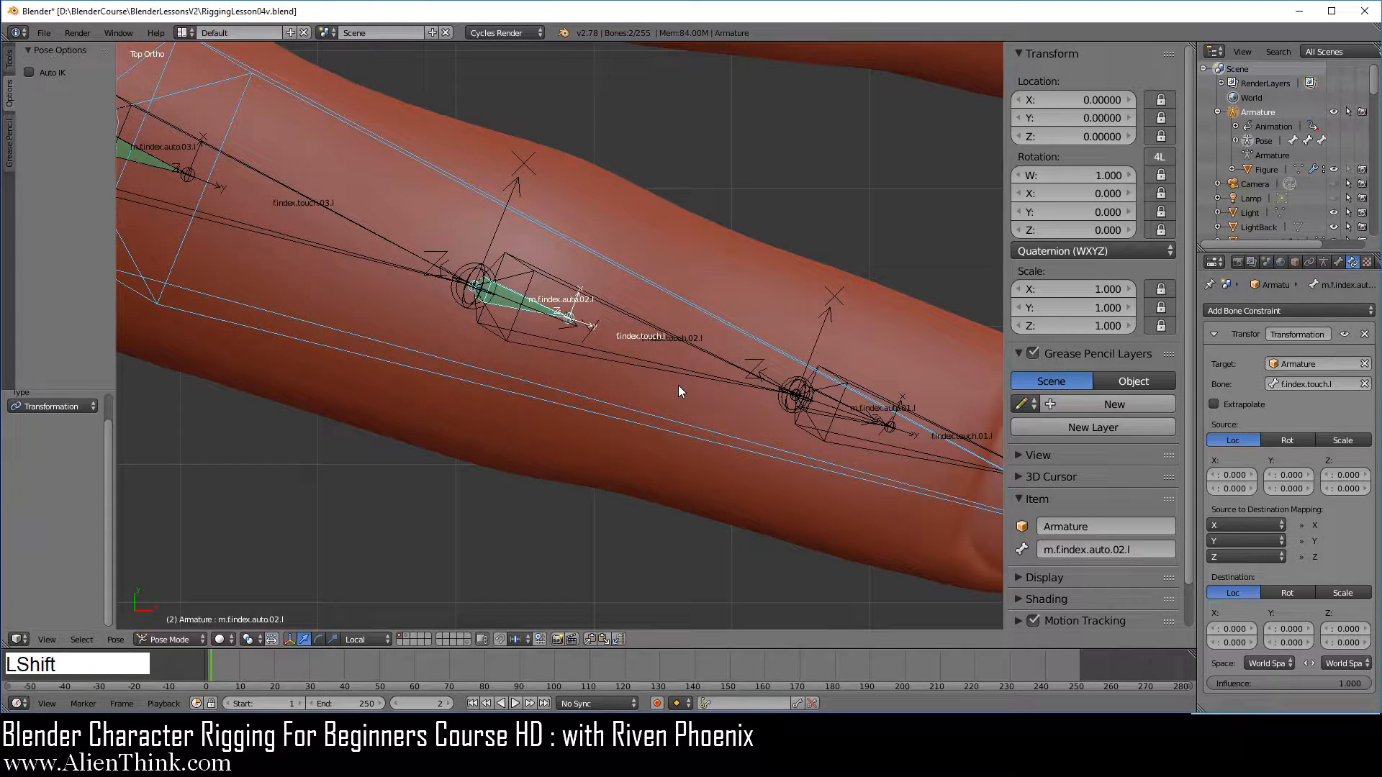
pyautogui.keyDown('shift'); pyautogui.moveTo(678, 386); pyautogui.dragTo(589, 295, button='middle'); pyautogui.keyUp('shift')
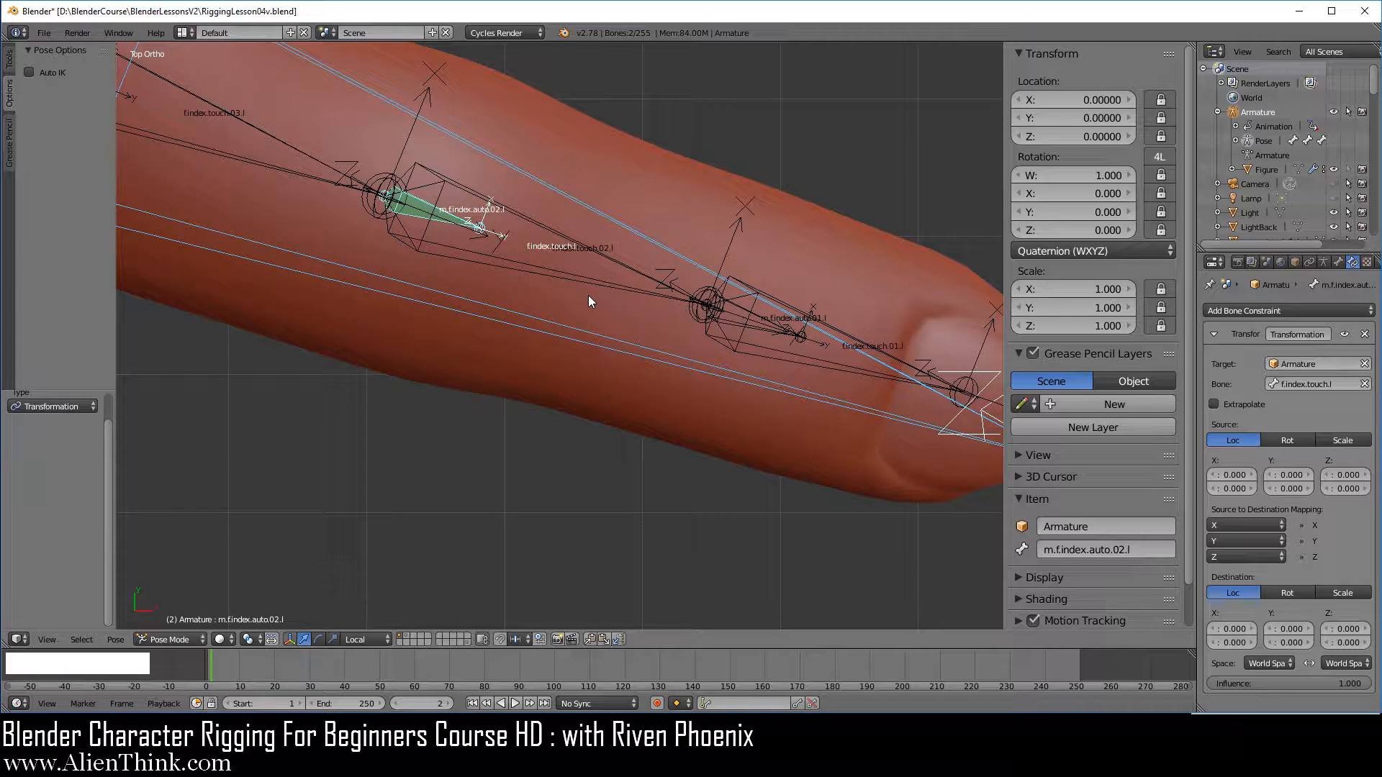
pyautogui.rightClick(455, 216)
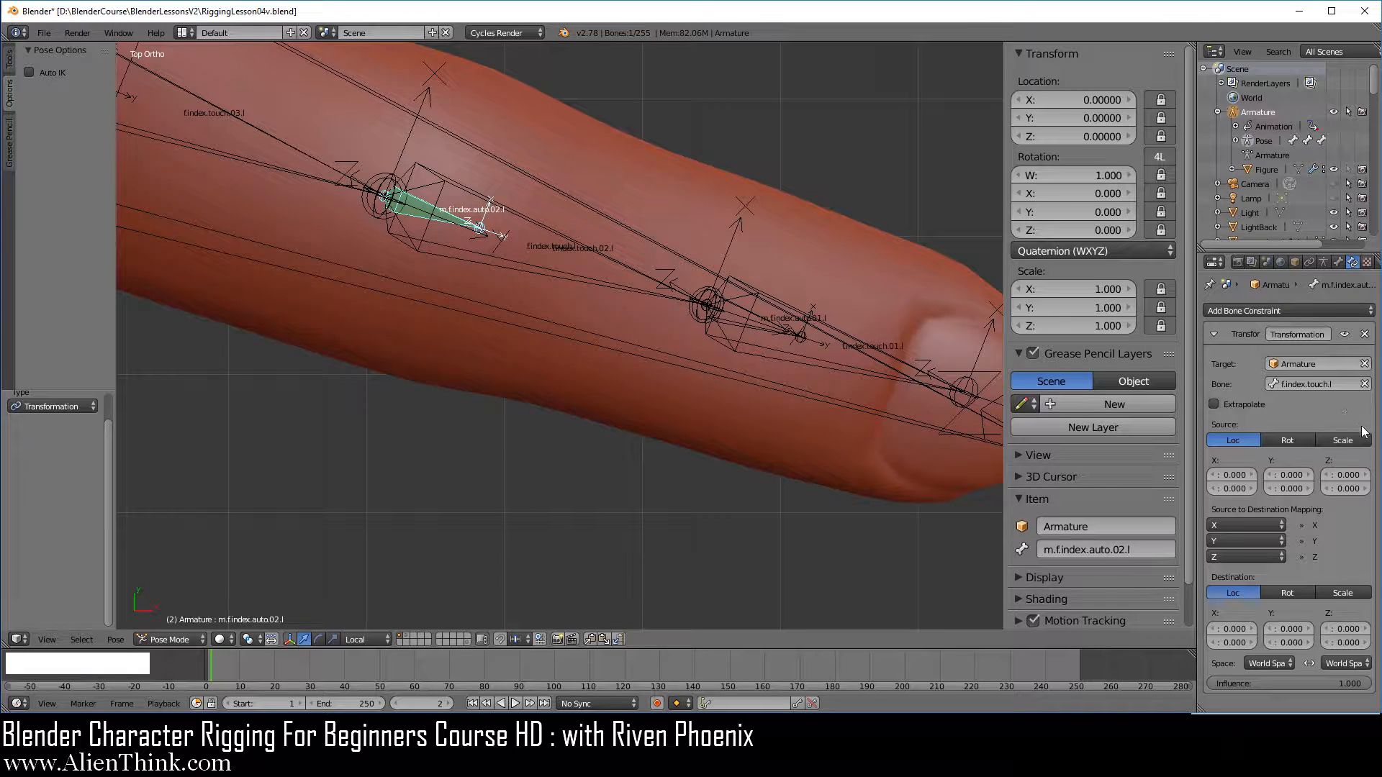
pyautogui.click(1346, 442)
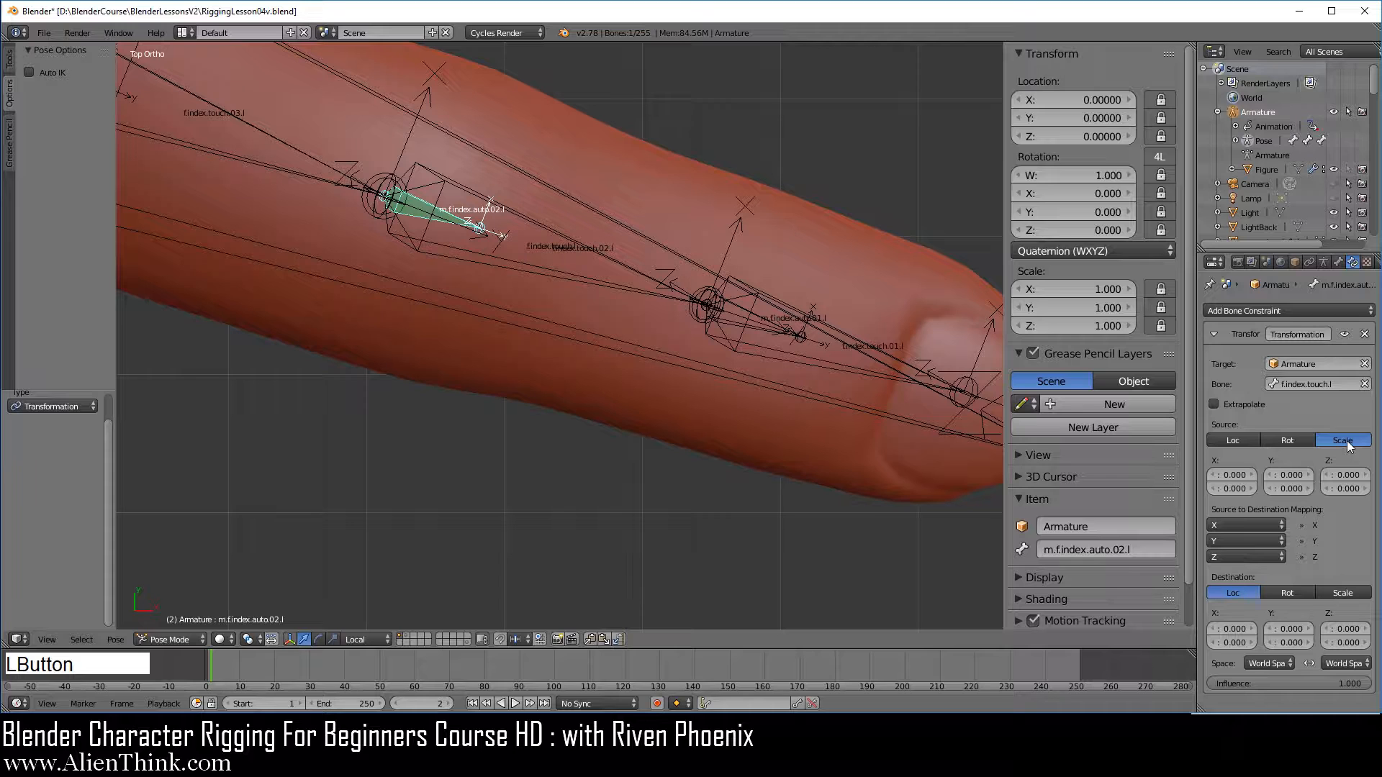
pyautogui.click(1290, 492)
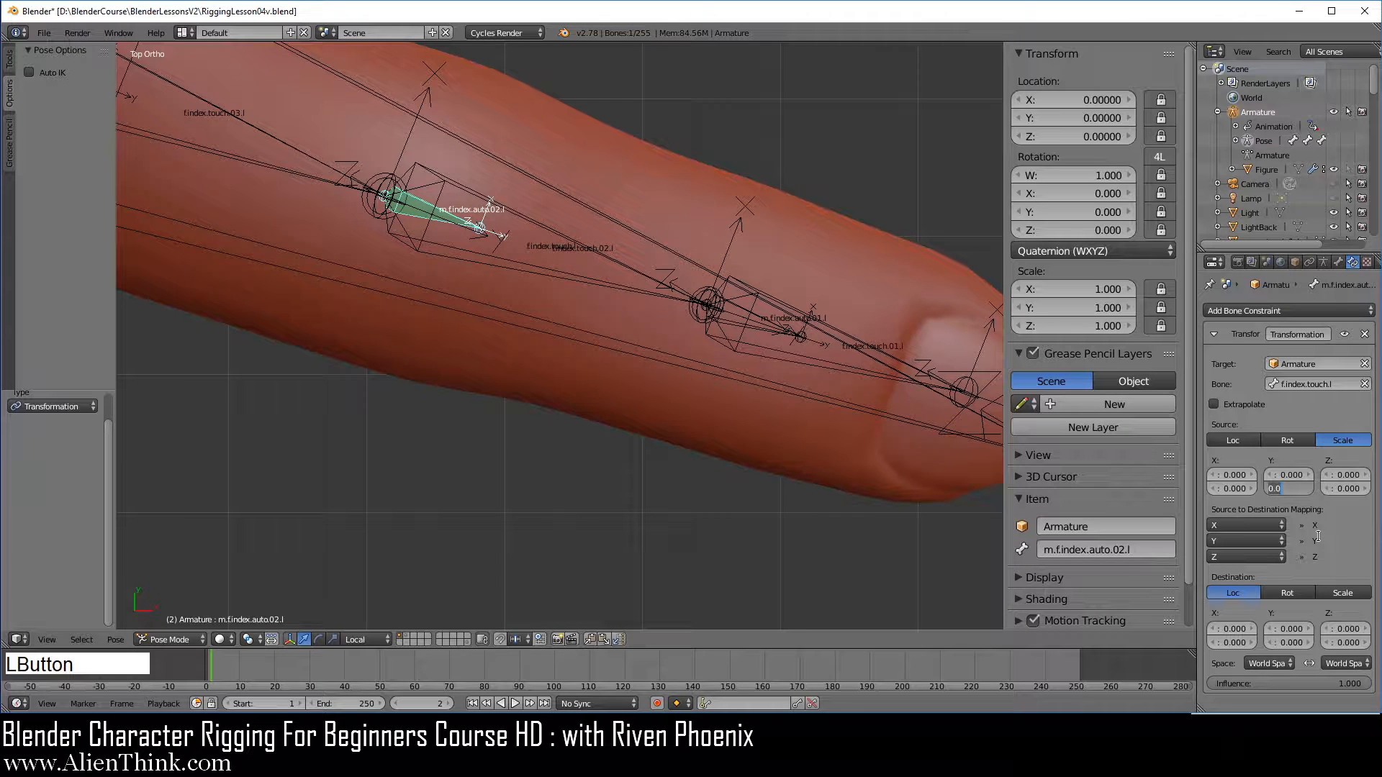
pyautogui.write('1.1')
pyautogui.press('KP_Enter')
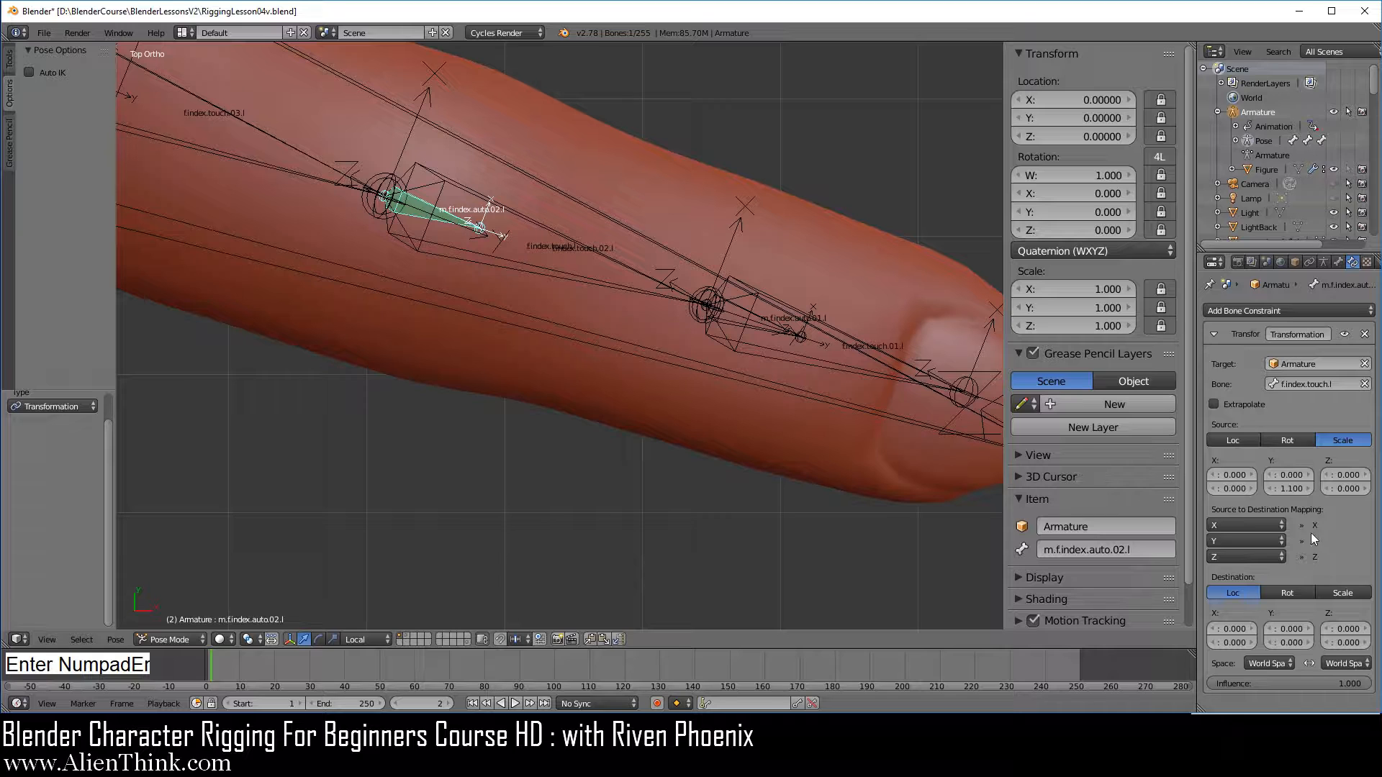
# Set both the target space and the owner space of the Transformation constraint to Local Space
pyautogui.click(1273, 664)
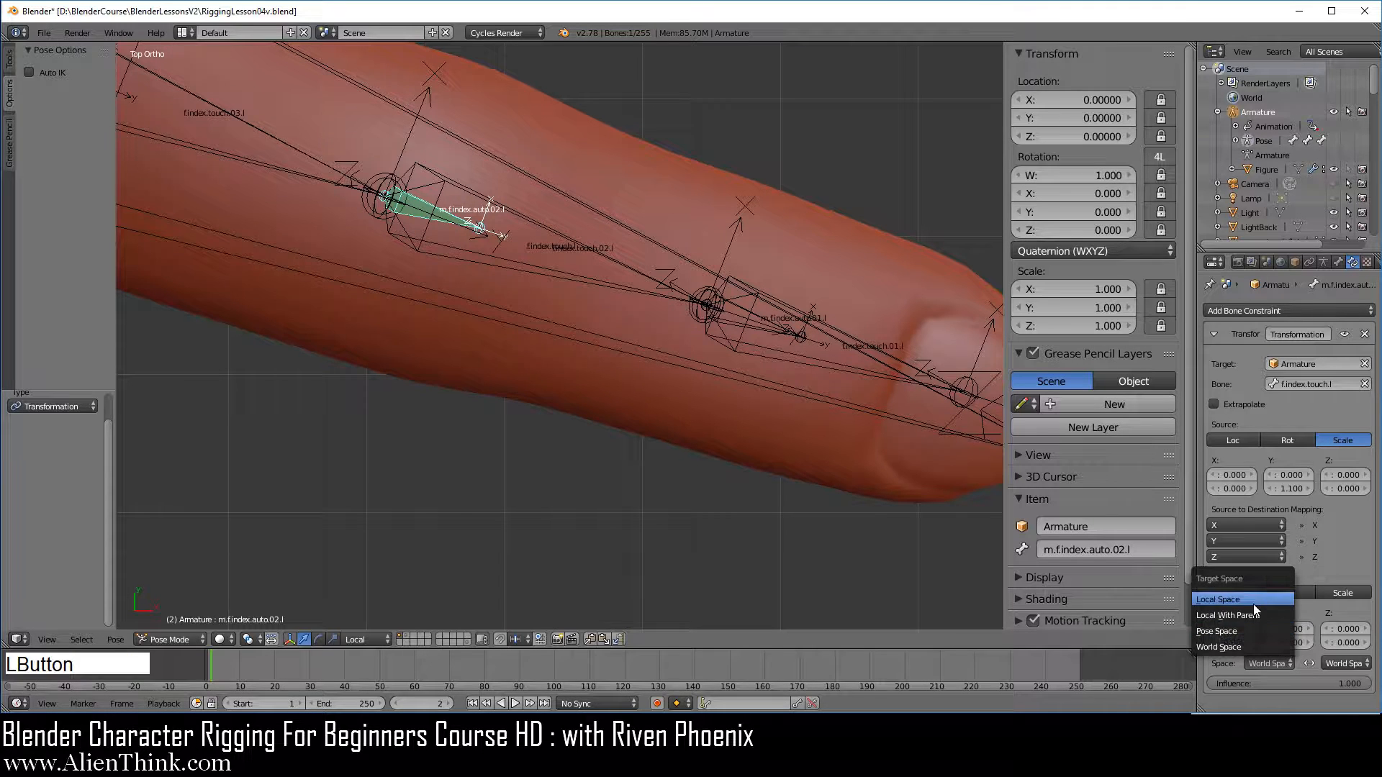
pyautogui.click(1280, 621)
pyautogui.click(1340, 662)
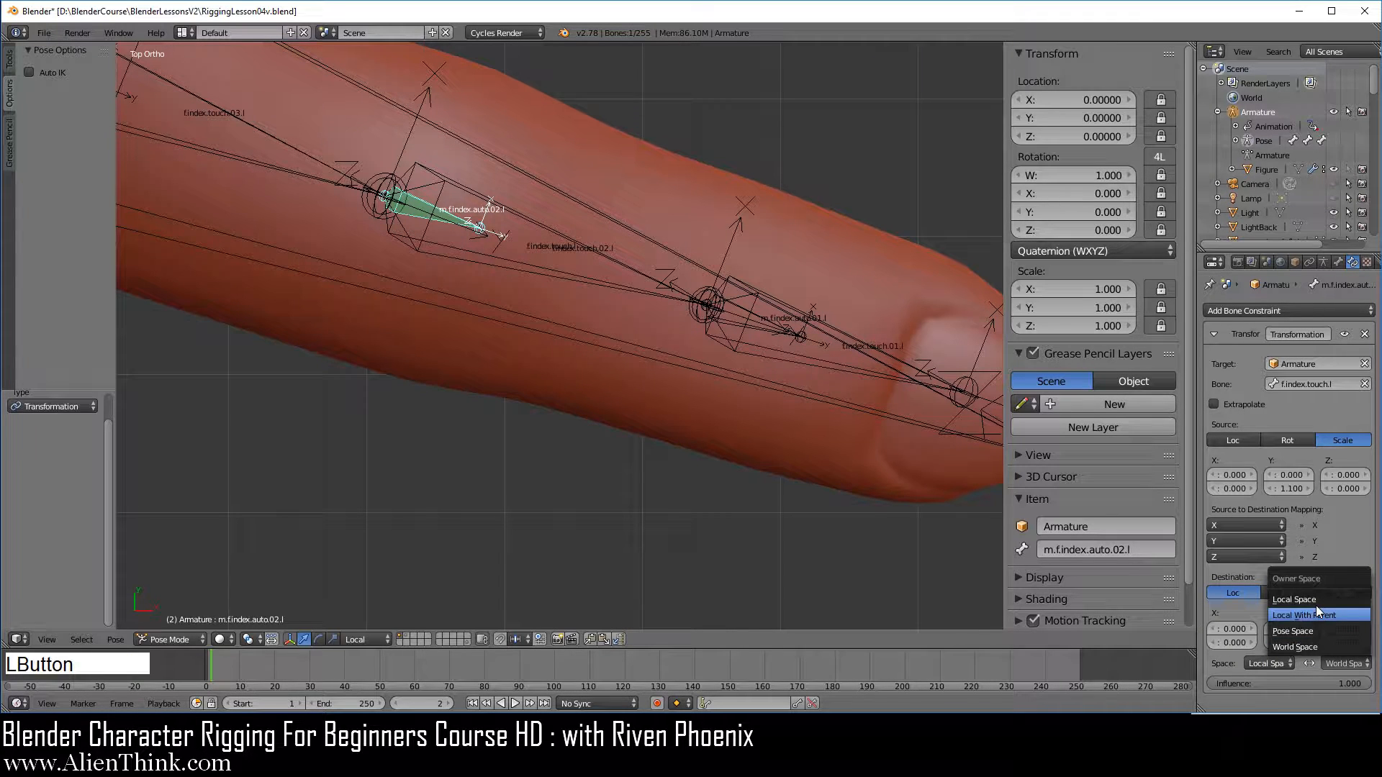
pyautogui.click(1316, 602)
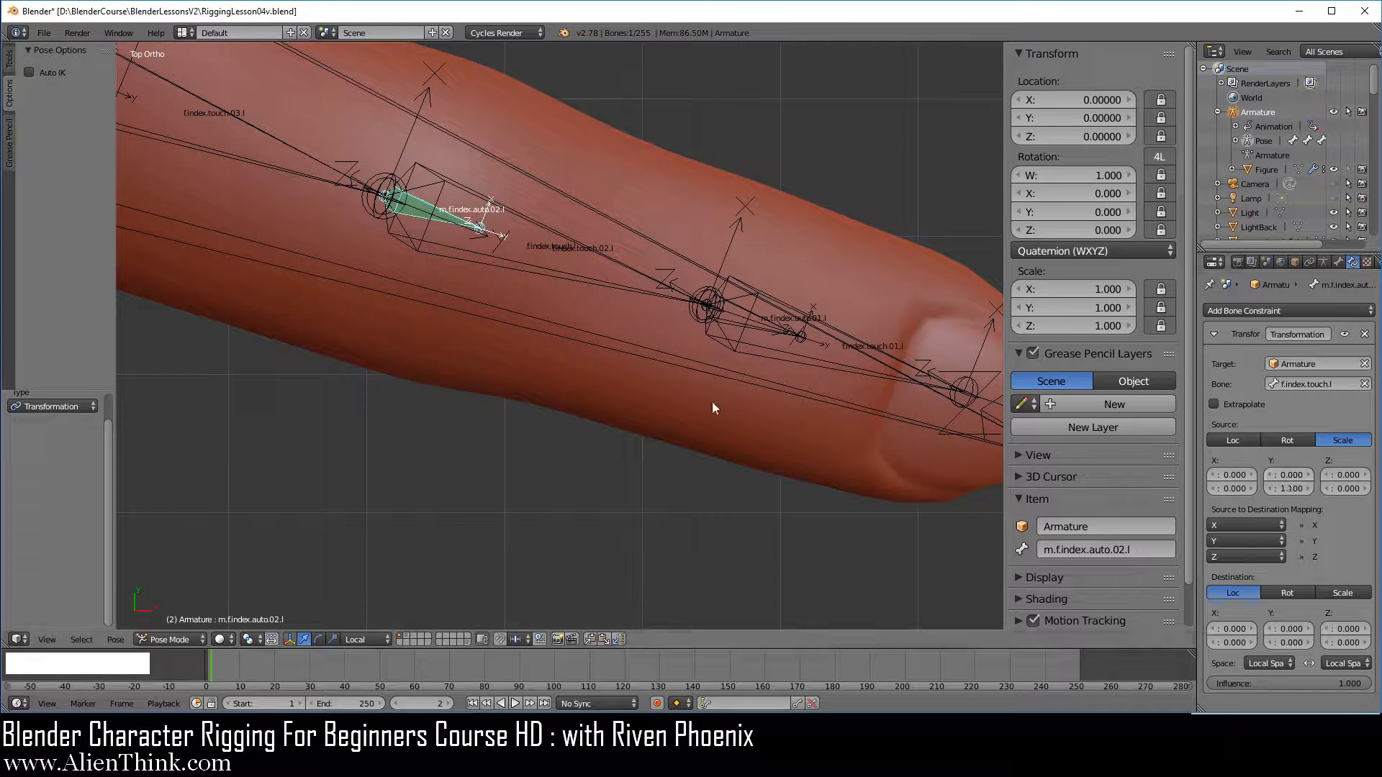
# Set the constraint's destination on m.f.index.auto.02.l to rotation and map the source Y axis to the destination X axis
pyautogui.scroll(-3, 707, 396)
pyautogui.rightClick(745, 380)
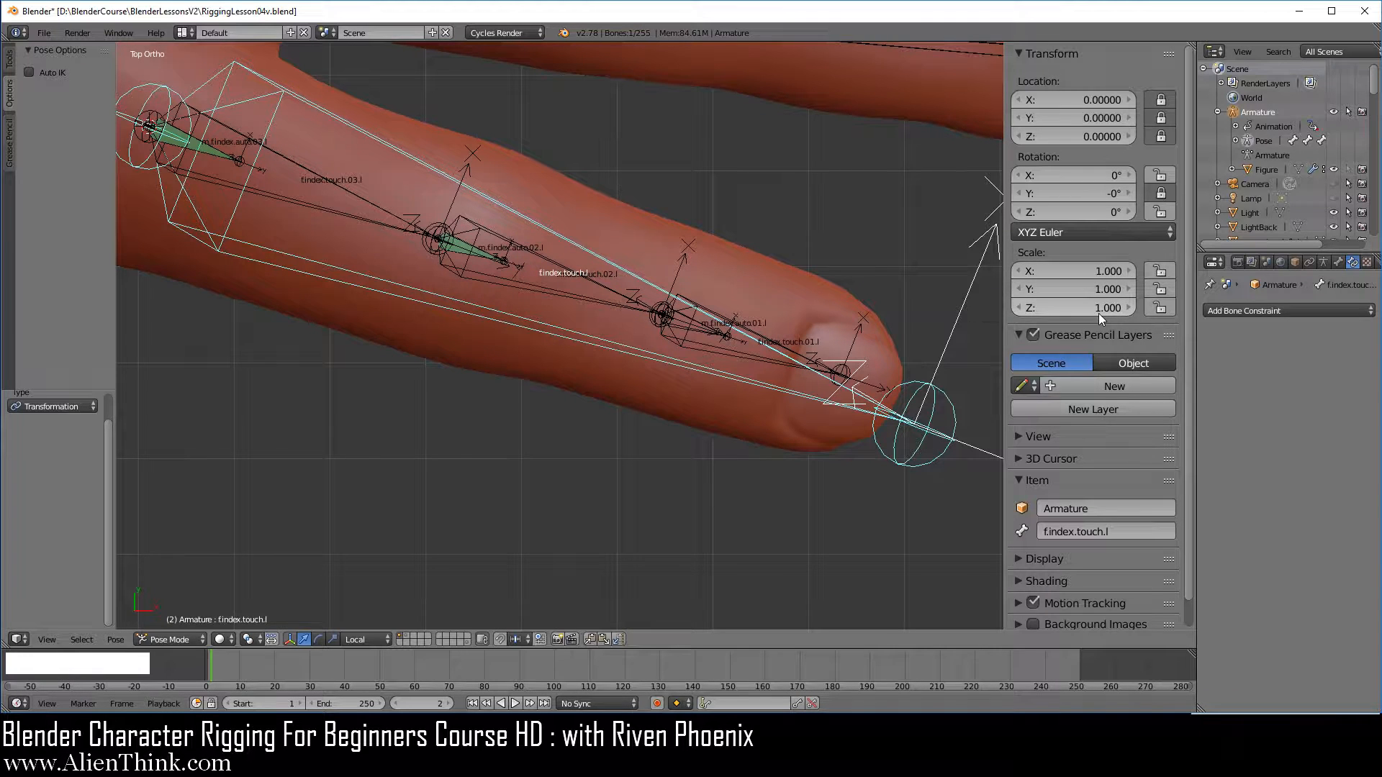
pyautogui.rightClick(486, 253)
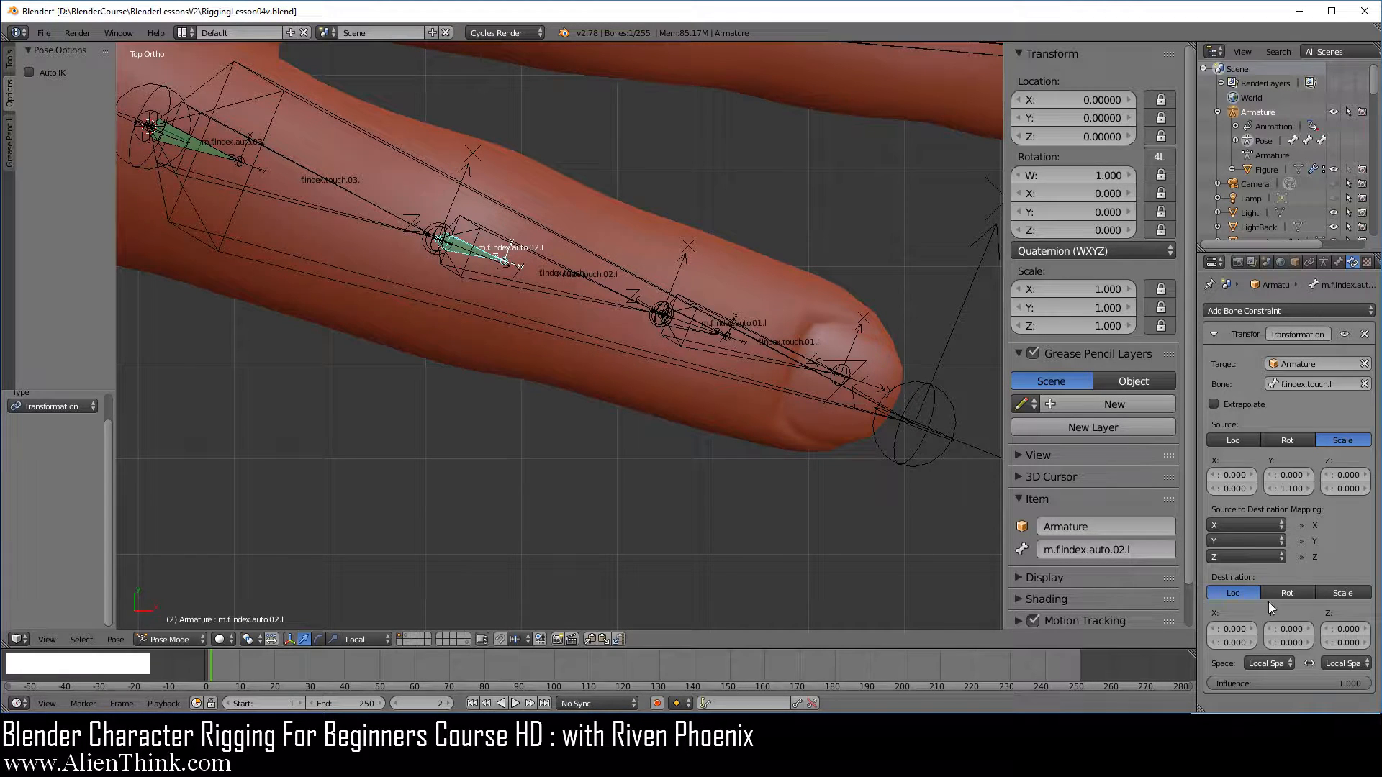
pyautogui.click(1288, 591)
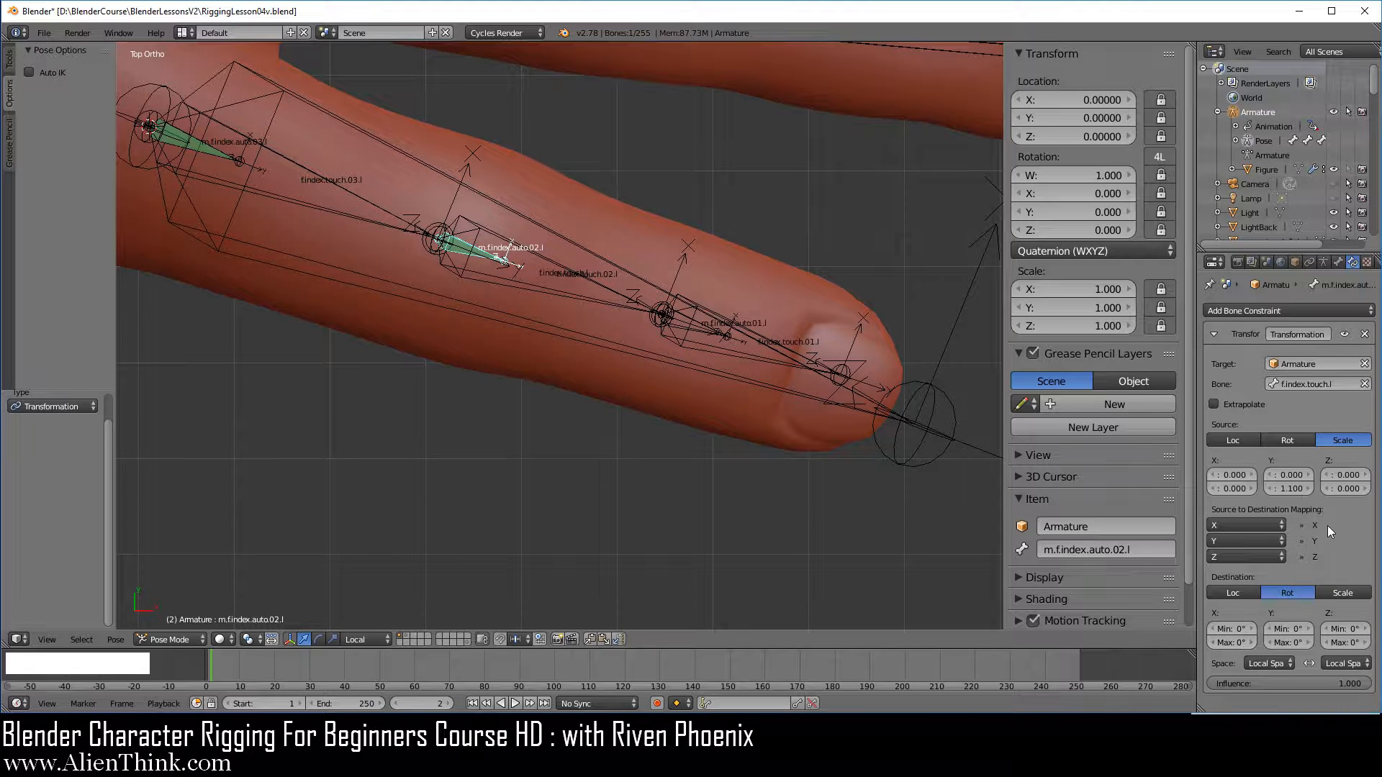
pyautogui.click(1252, 524)
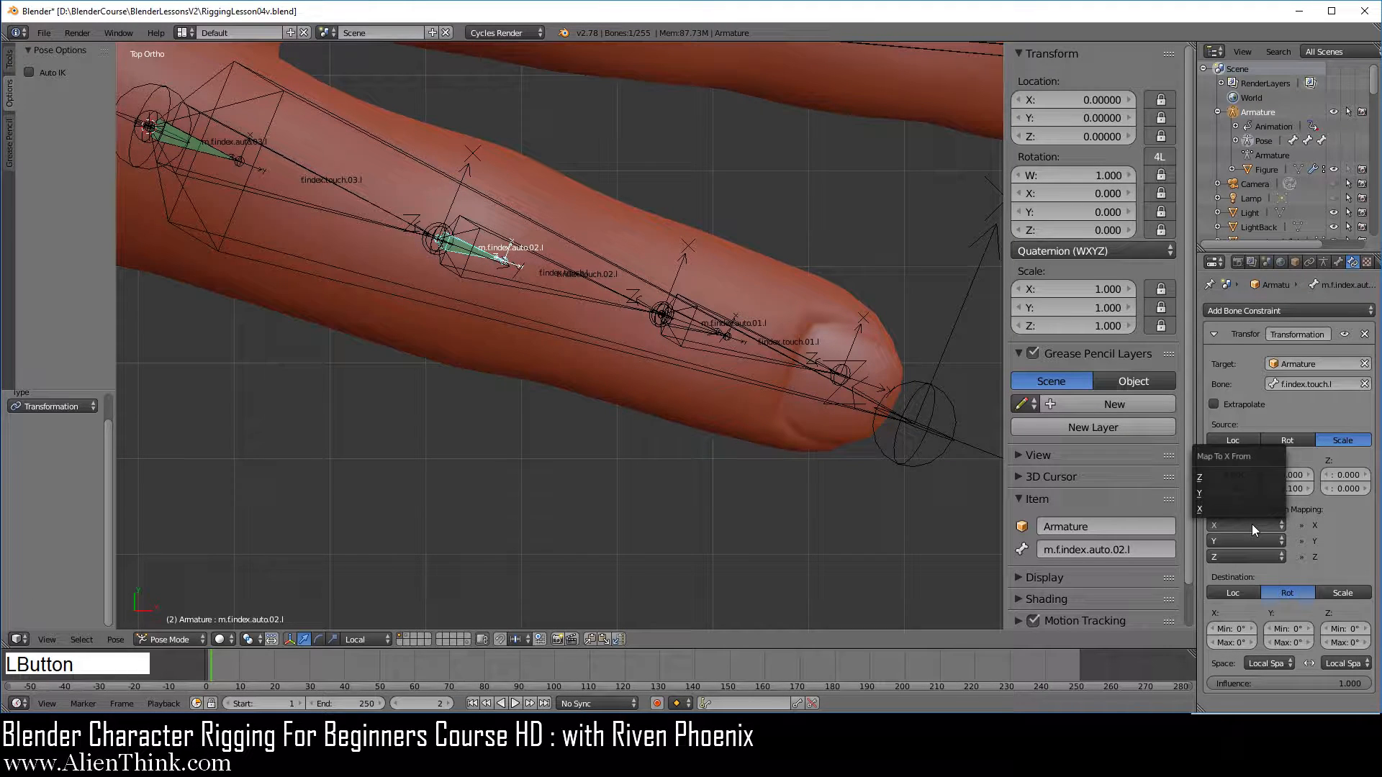
pyautogui.click(1216, 495)
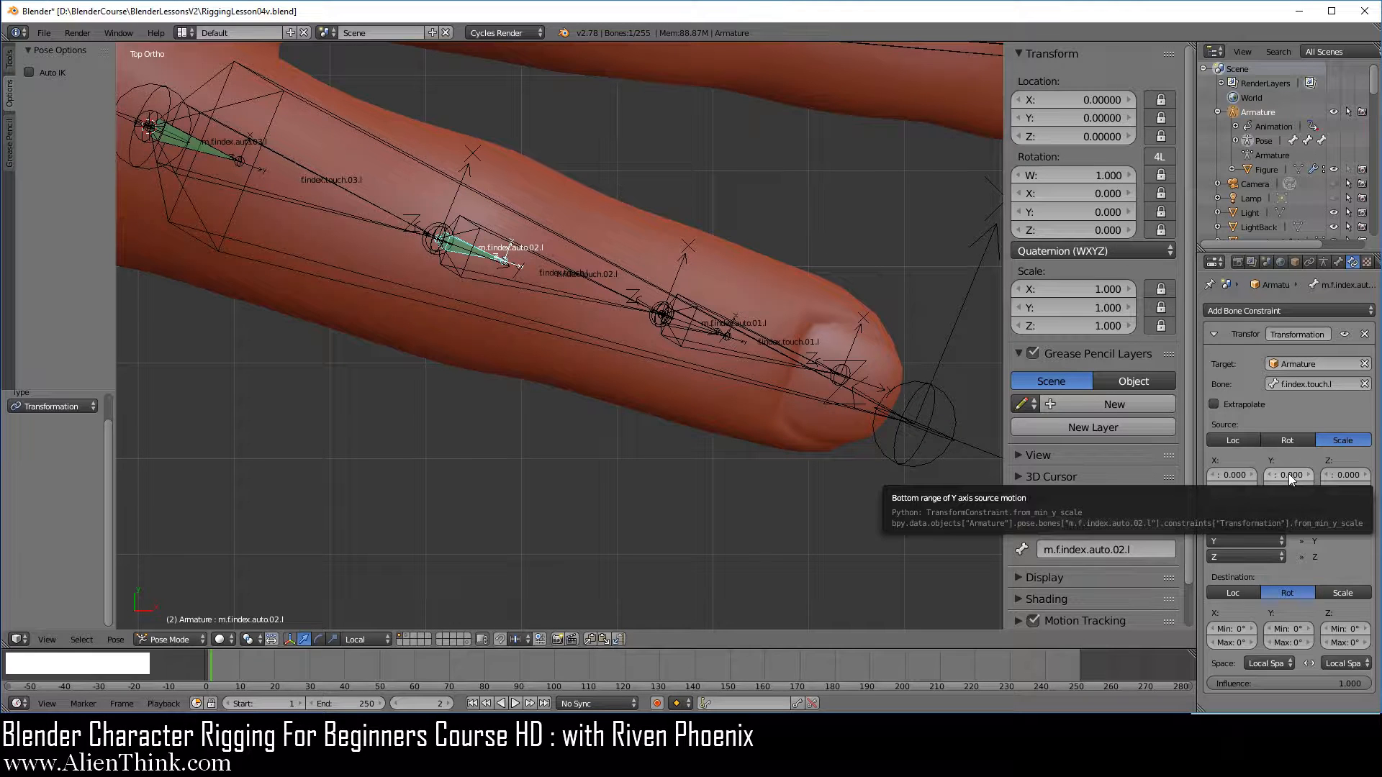
# Set the destination X rotation range to a minimum of 100° and a maximum of -10°
pyautogui.click(1232, 628)
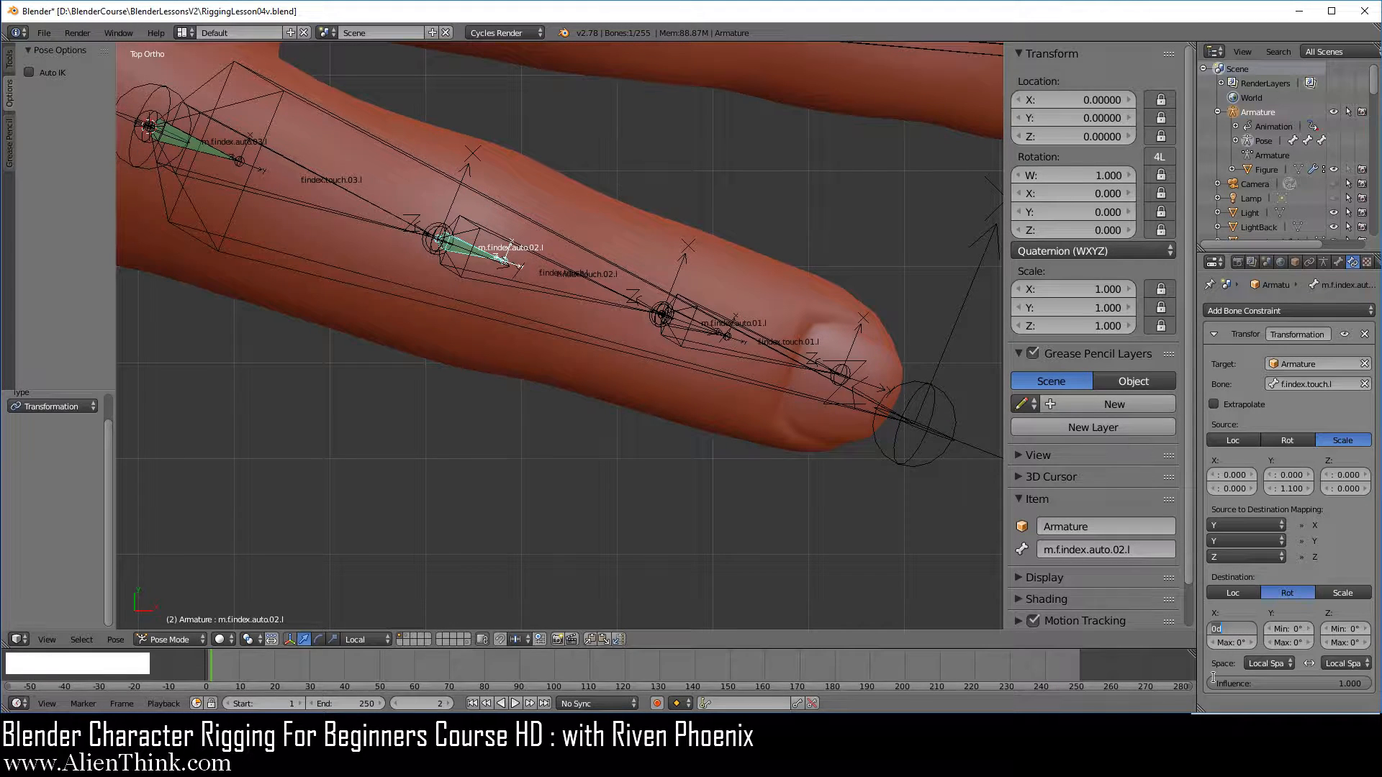
pyautogui.write('100')
pyautogui.press('KP_Enter')
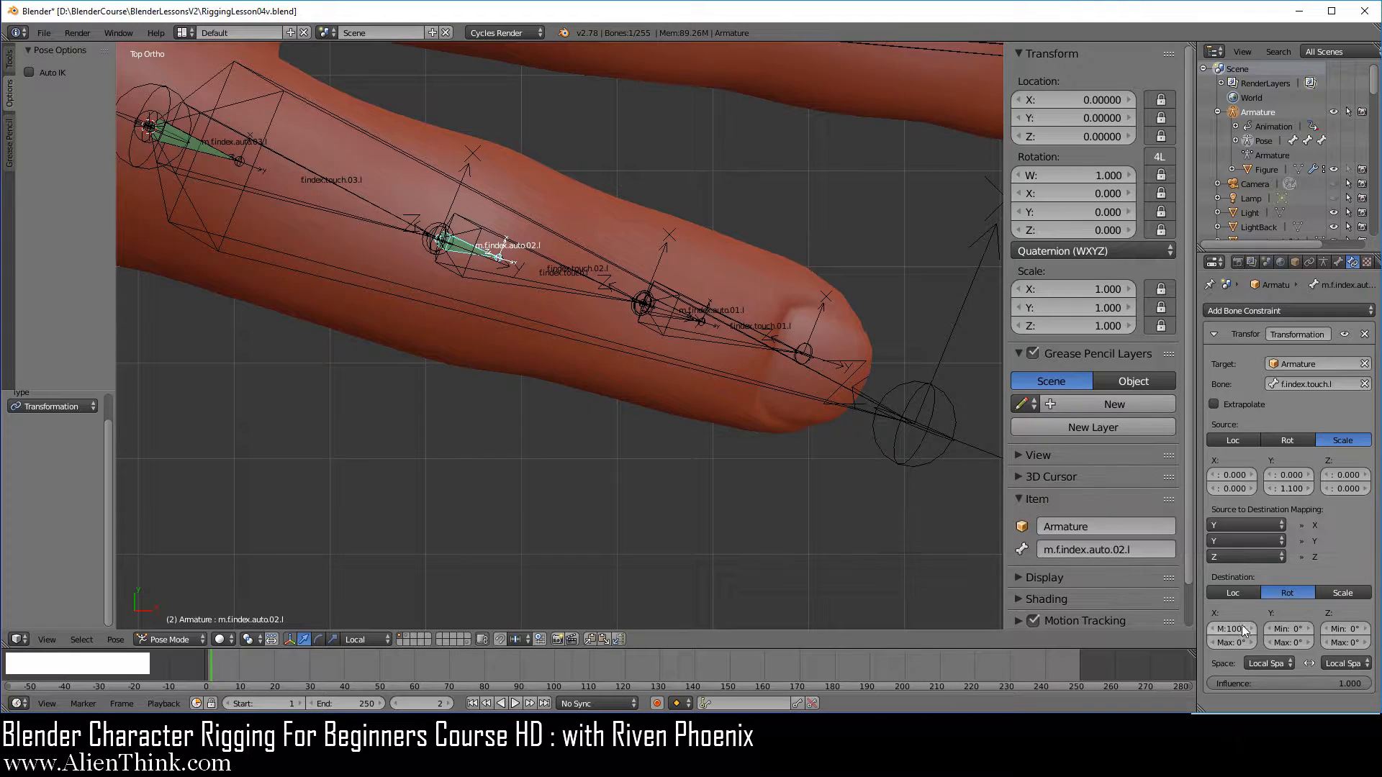
pyautogui.click(1231, 642)
pyautogui.write('-10')
pyautogui.press('Return')
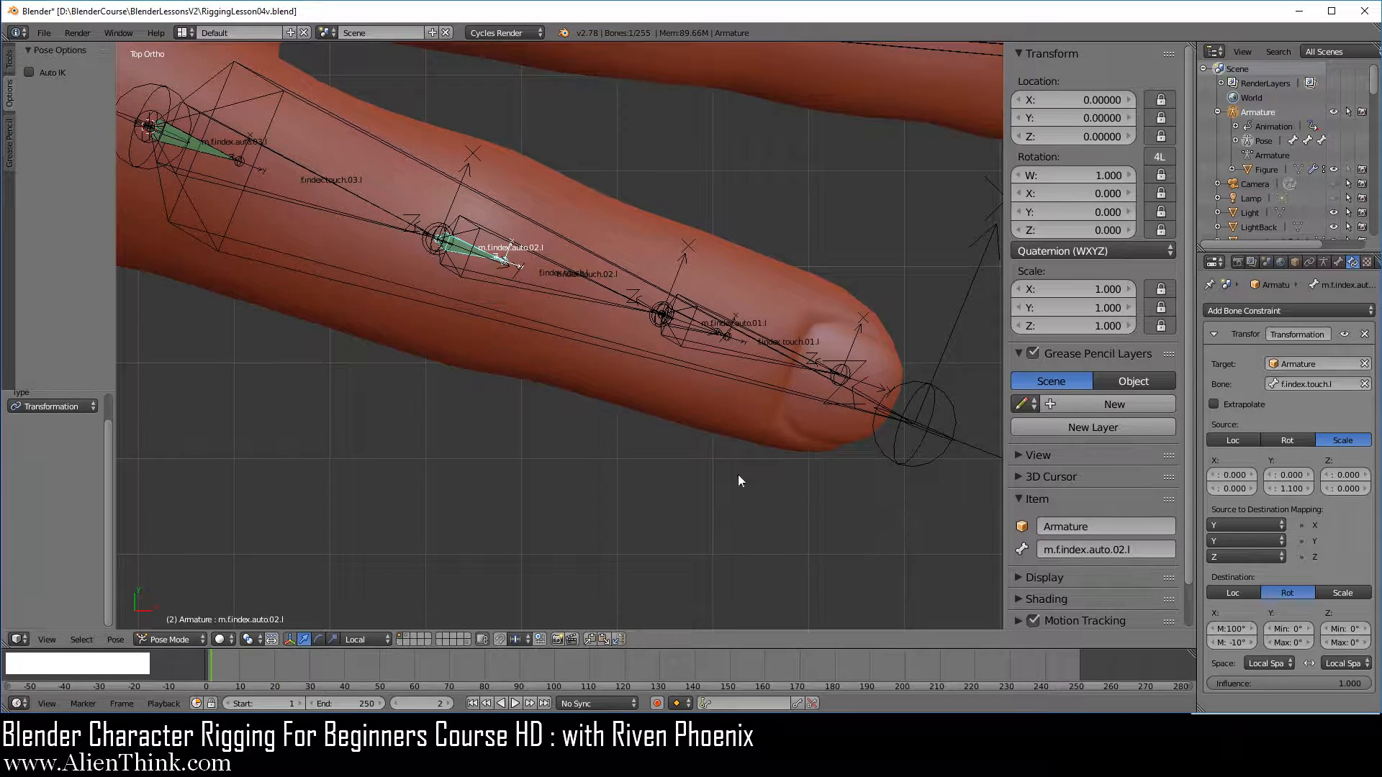
# Test the index finger's curl by scaling f.index.touch.l down twice, cancelling each scaling, and review the constraint on m.f.index.auto.02.l
pyautogui.scroll(-2, 662, 447)
pyautogui.moveTo(505, 392); pyautogui.dragTo(662, 202, button='middle')
pyautogui.scroll(2, 760, 450)
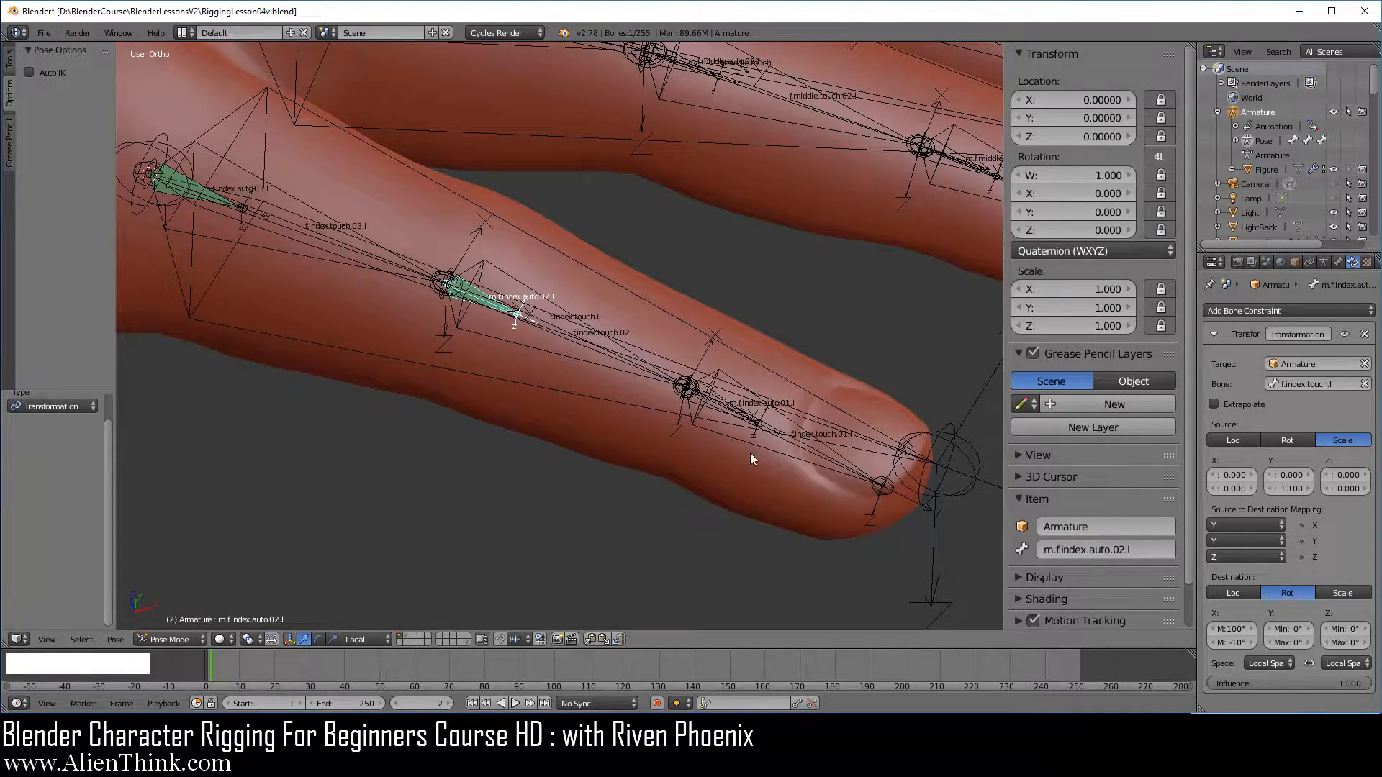
pyautogui.click(1345, 336)
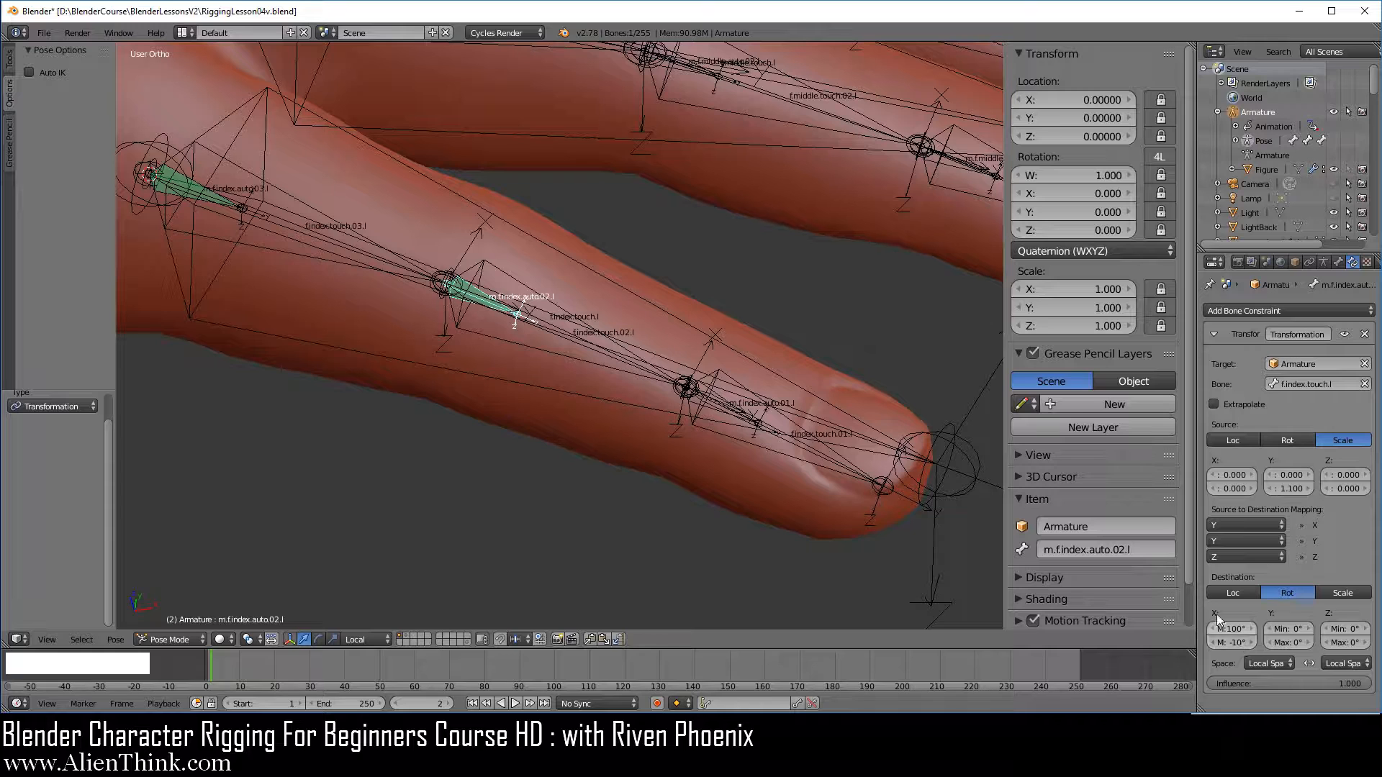
pyautogui.rightClick(951, 469)
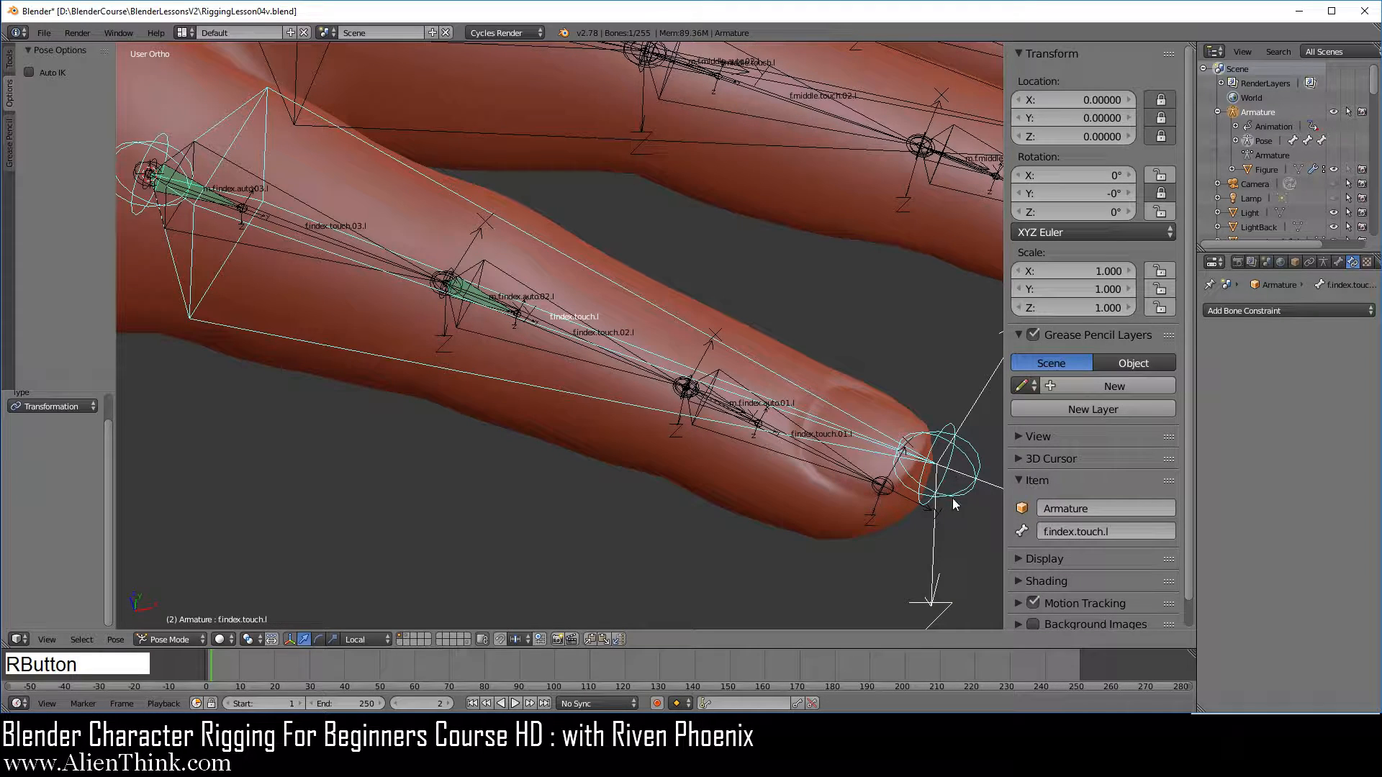
pyautogui.press('s')
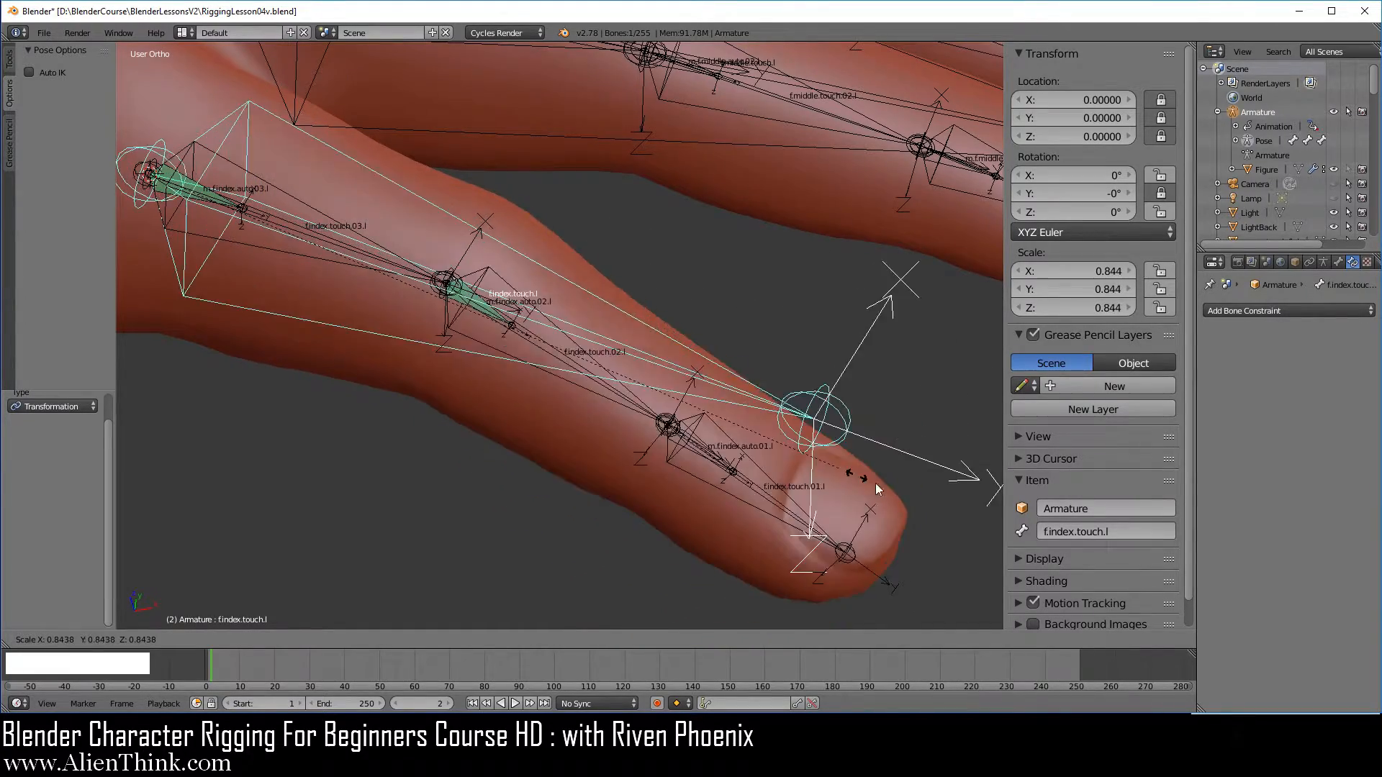
pyautogui.rightClick(824, 458)
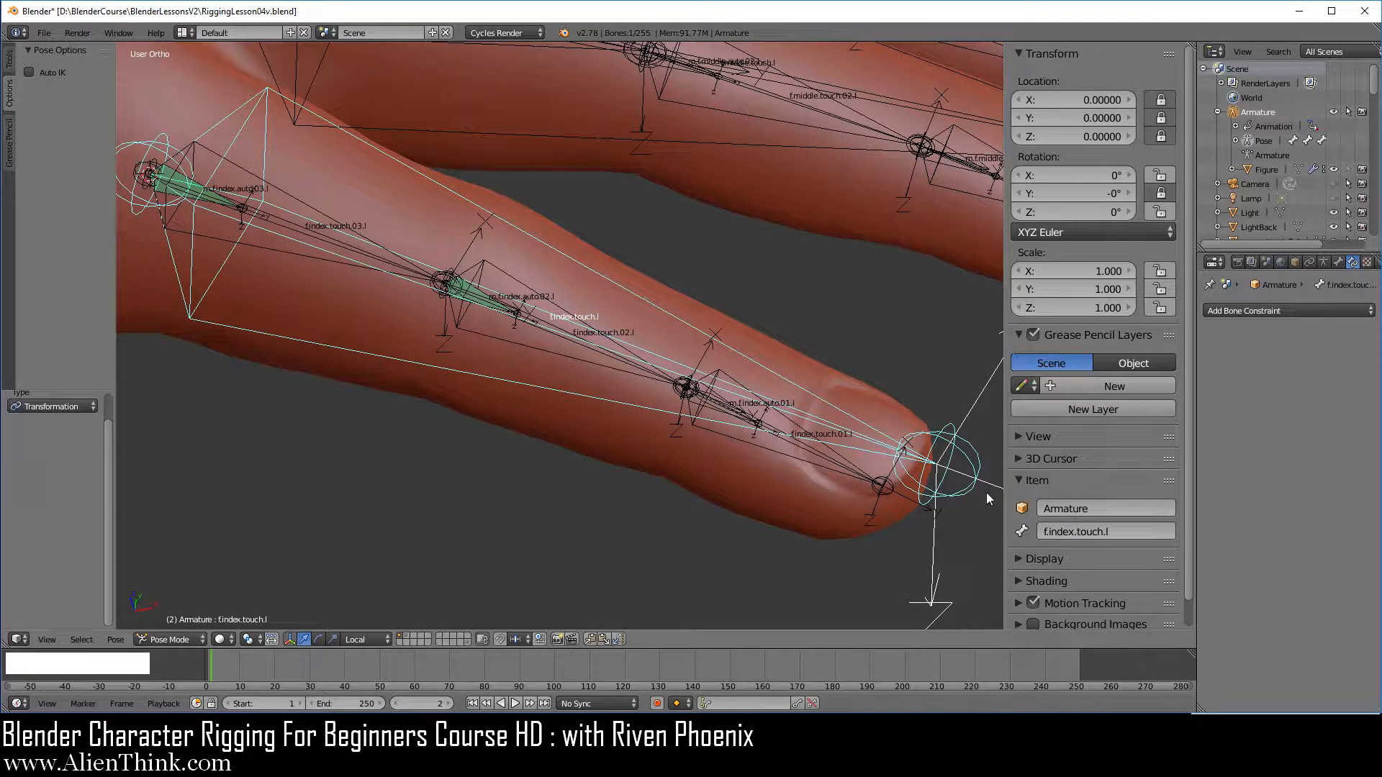
pyautogui.press('s')
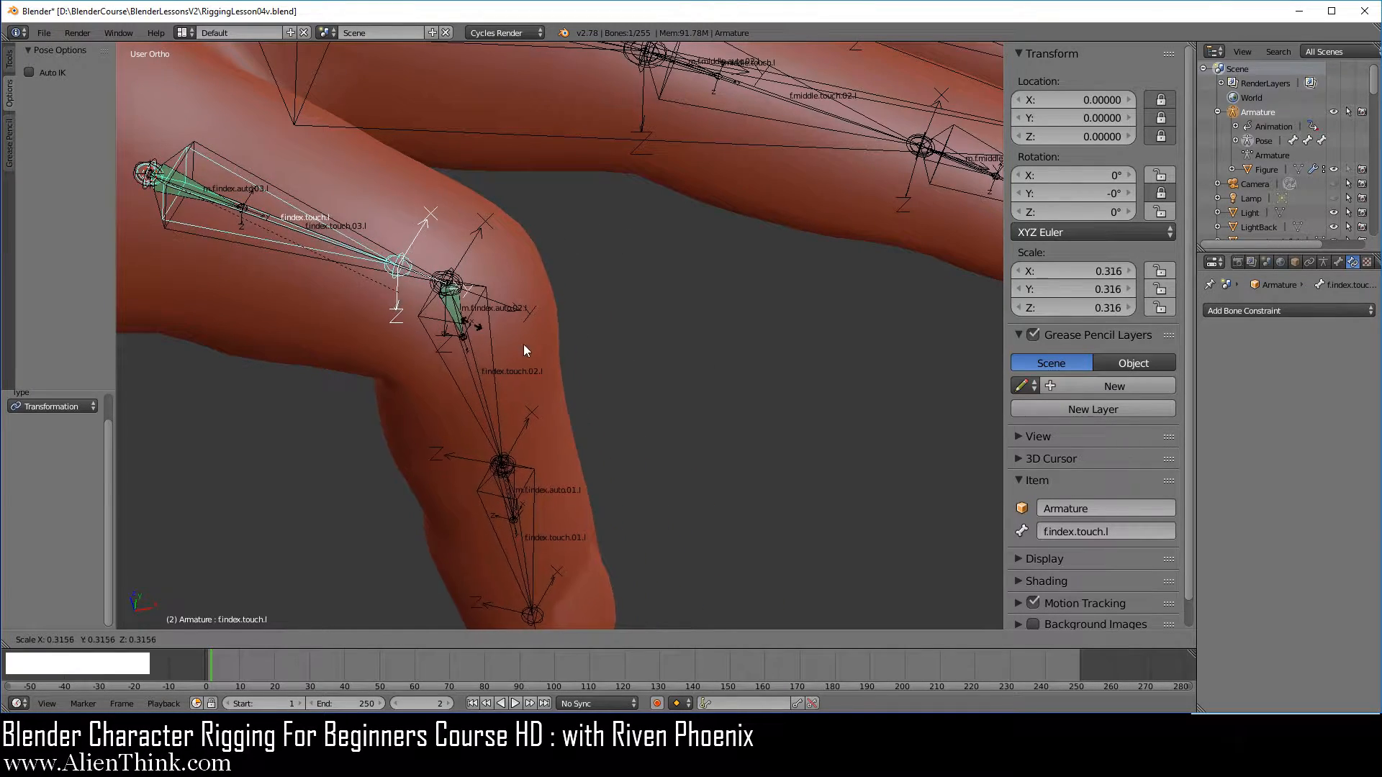
pyautogui.rightClick(665, 392)
pyautogui.rightClick(490, 307)
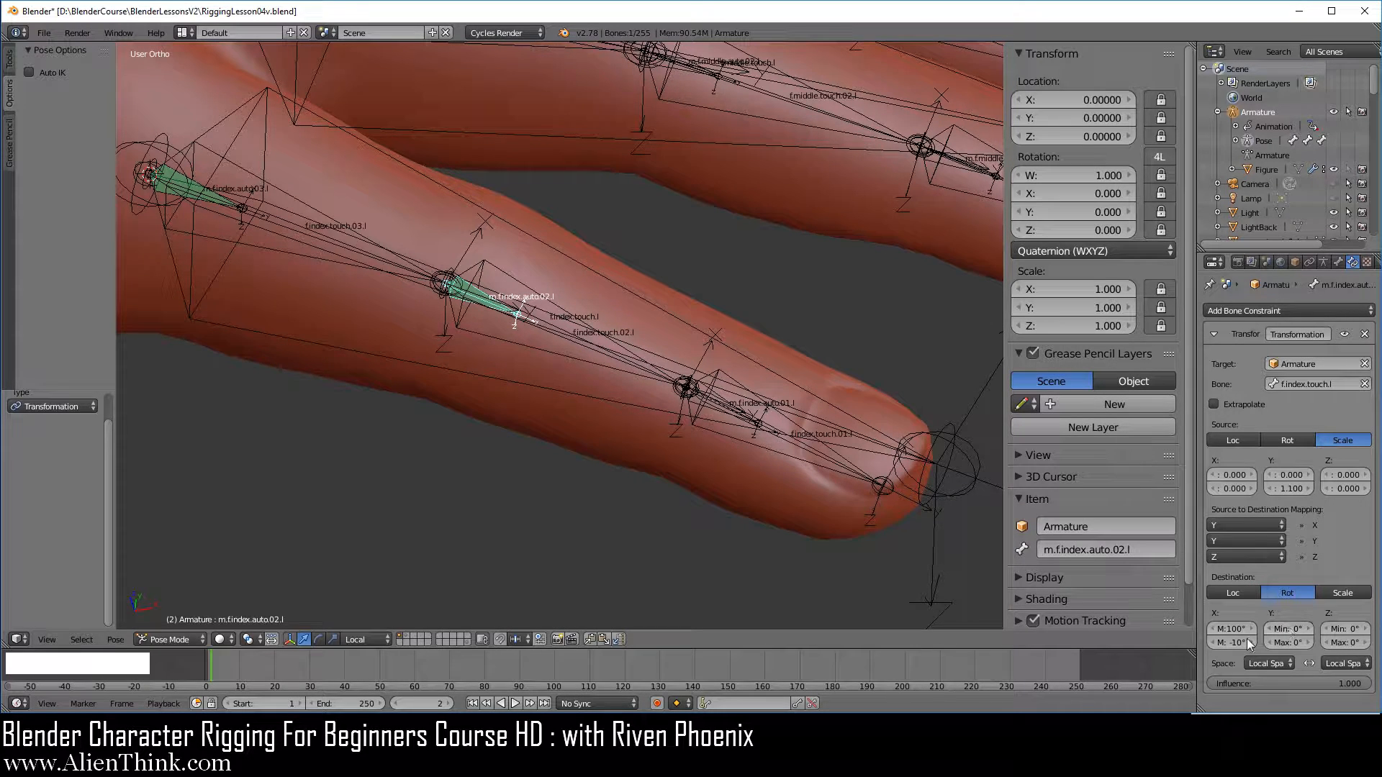
pyautogui.rightClick(859, 424)
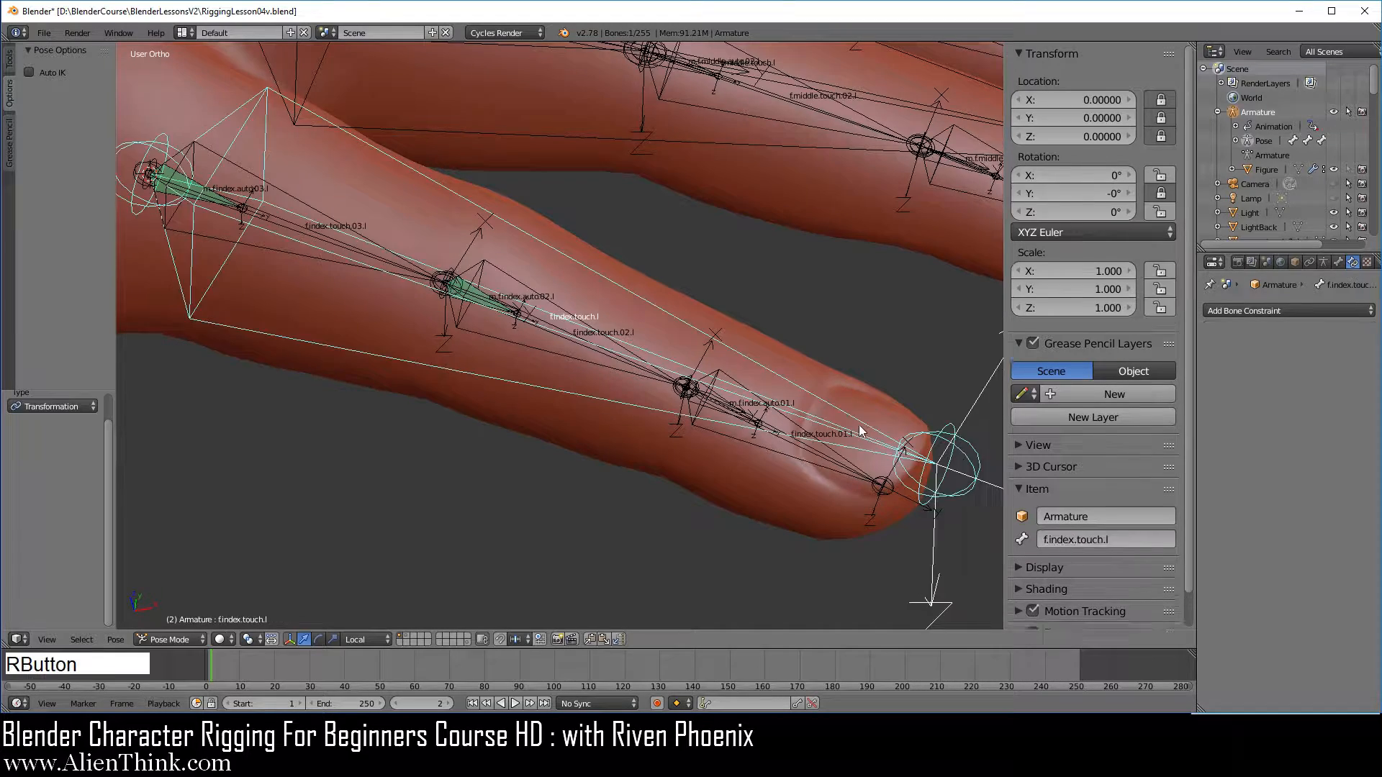
# Test the index finger's curl by scaling f.index.touch.l slightly down and up, cancelling each scaling
pyautogui.scroll(-3, 732, 520)
pyautogui.press('s')
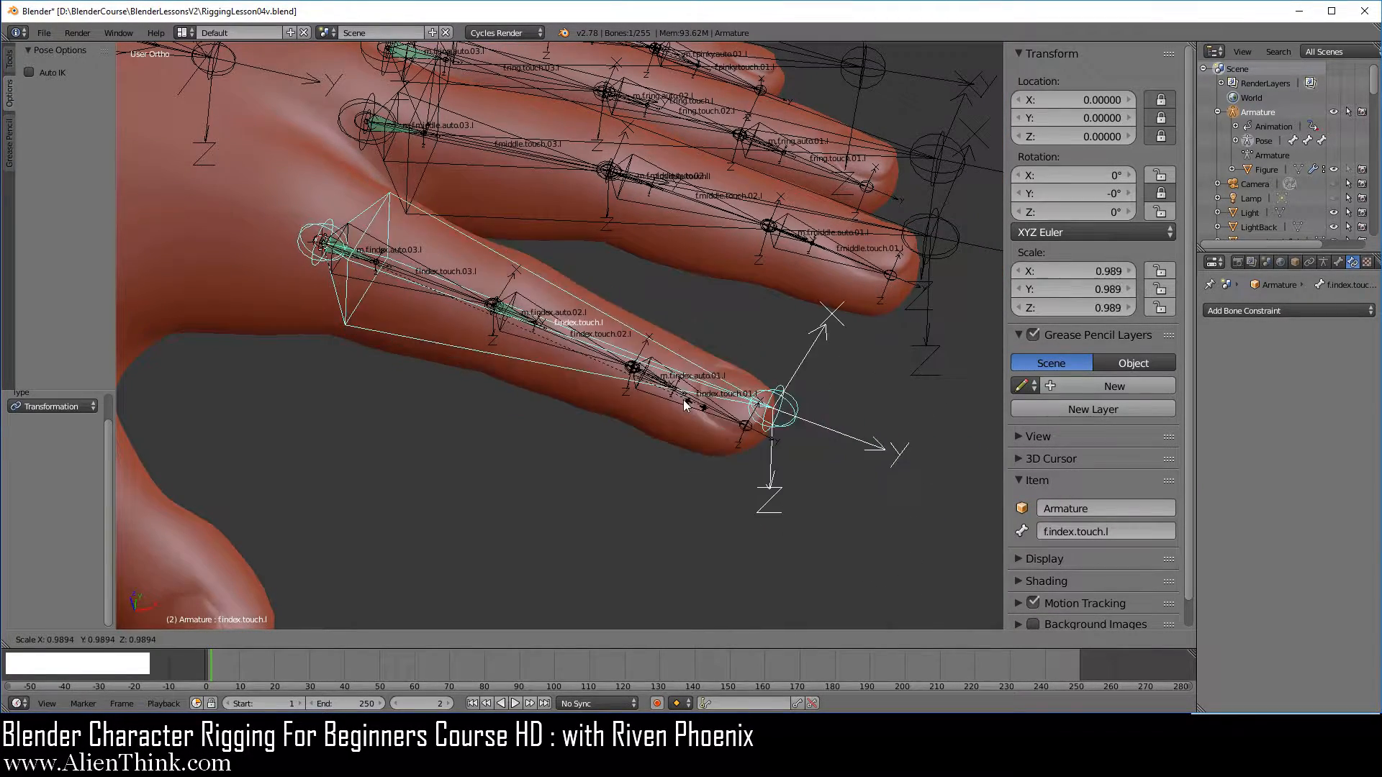
pyautogui.rightClick(722, 414)
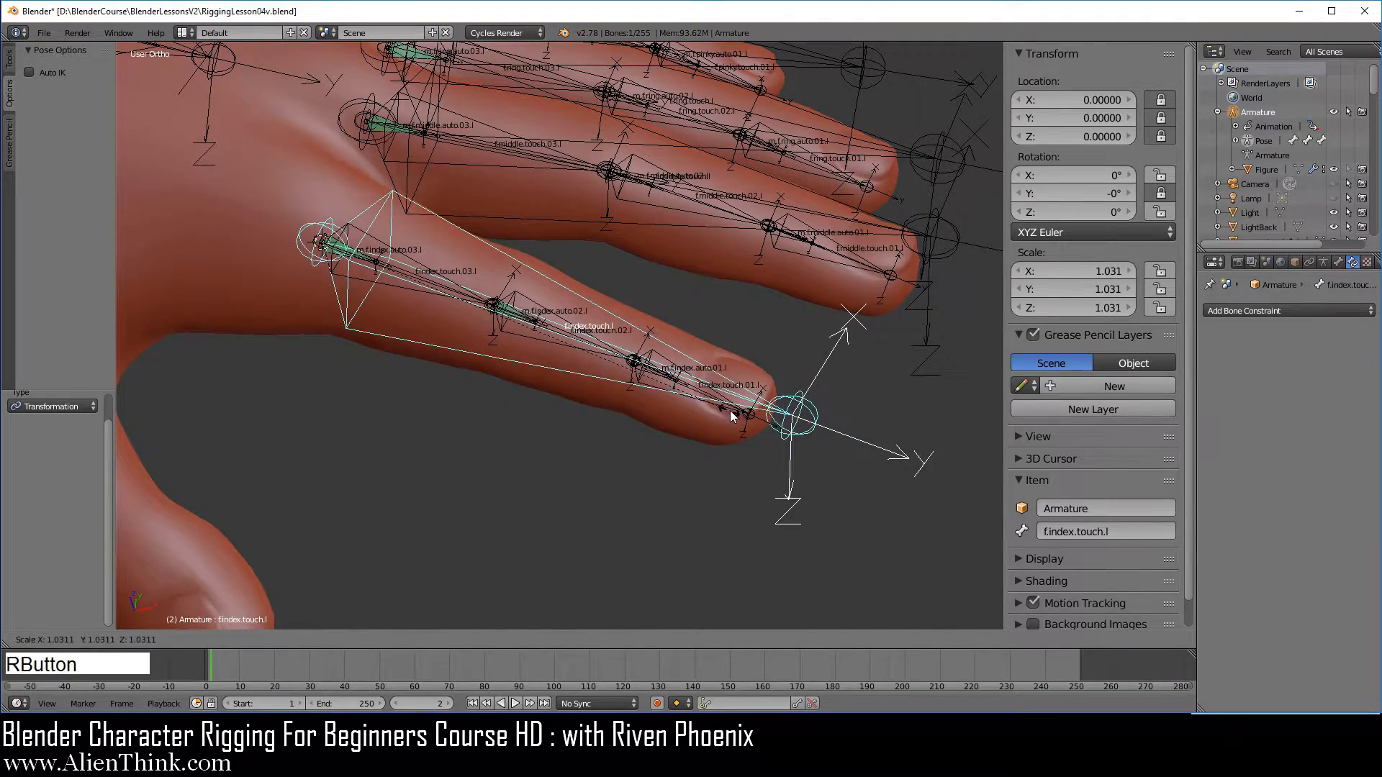
pyautogui.scroll(4, 713, 432)
pyautogui.press('s')
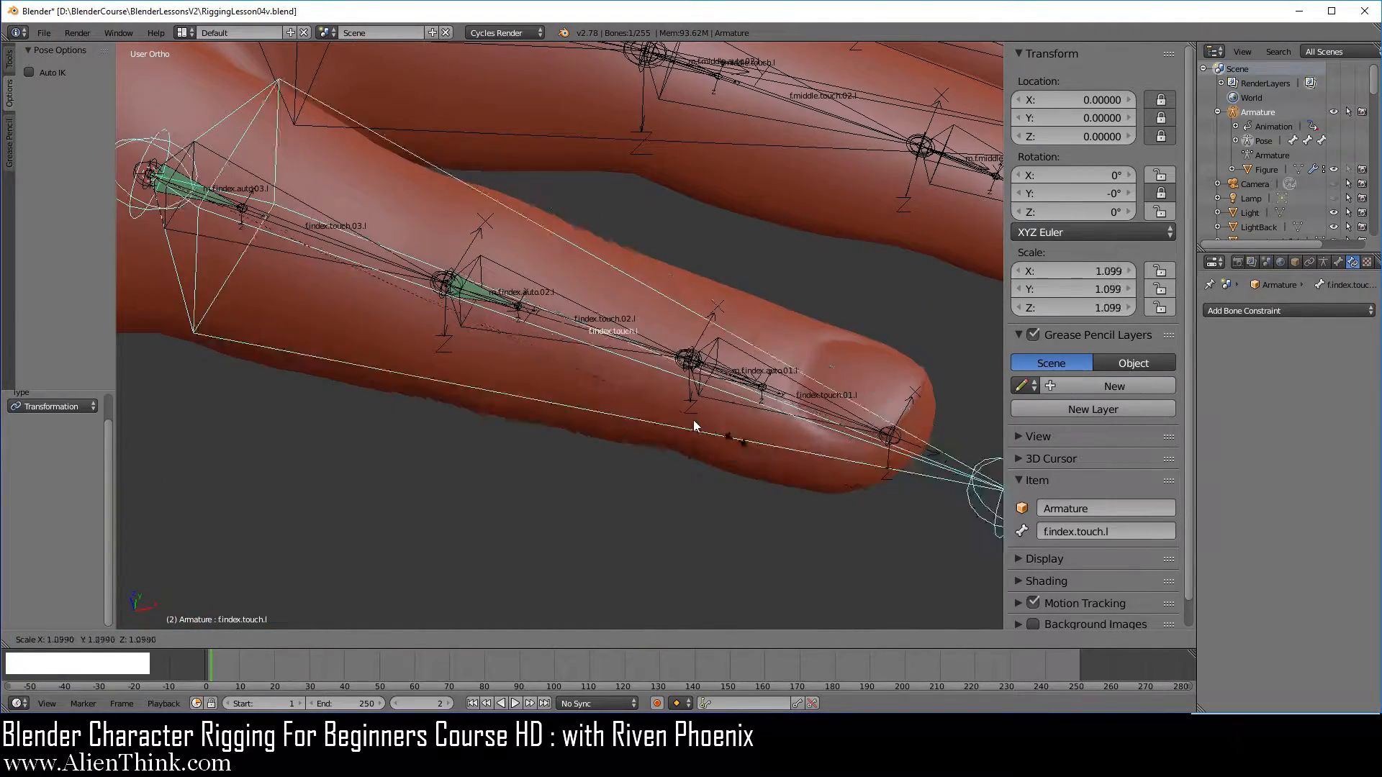
pyautogui.rightClick(690, 435)
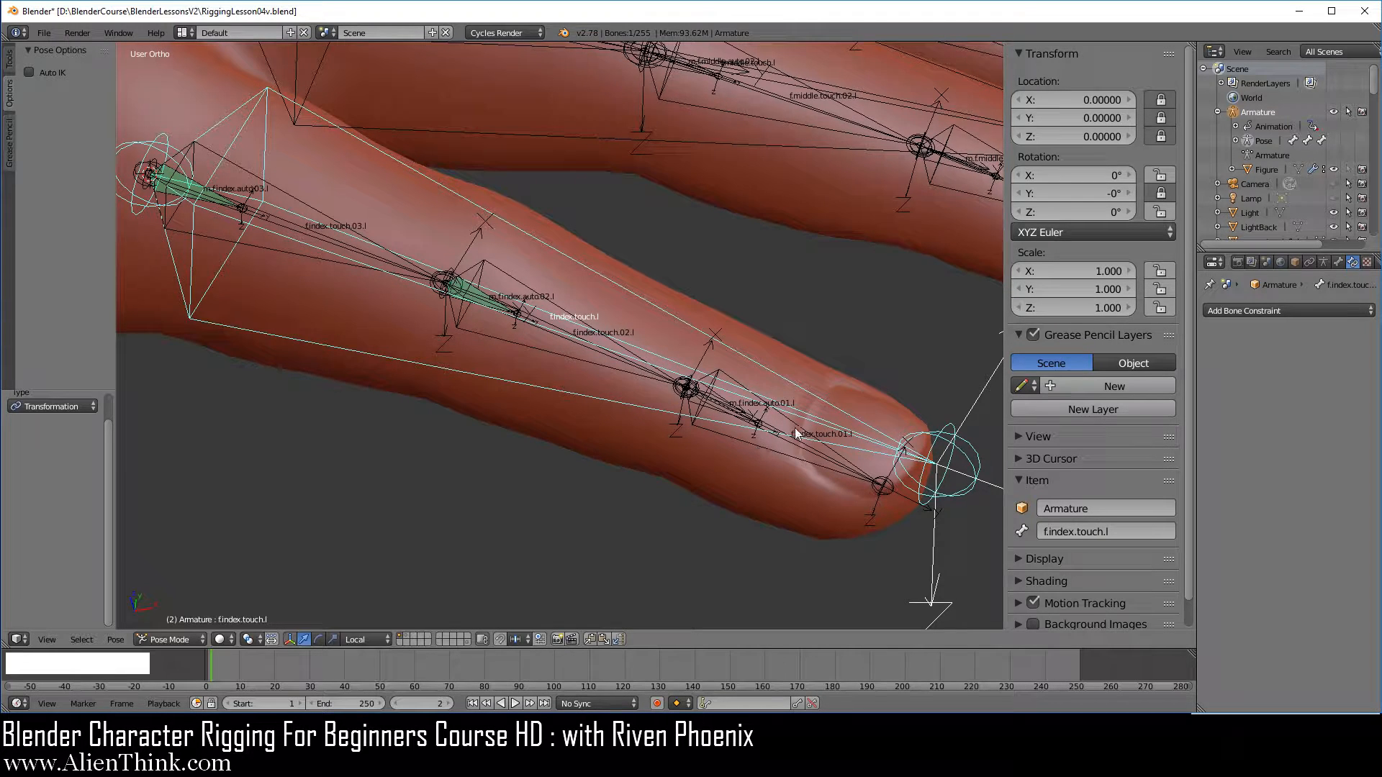
# Select the pinky bones m.f.pinky.auto.02.l and m.f.pinky.auto.01.l together in top view
pyautogui.press('KP_7')
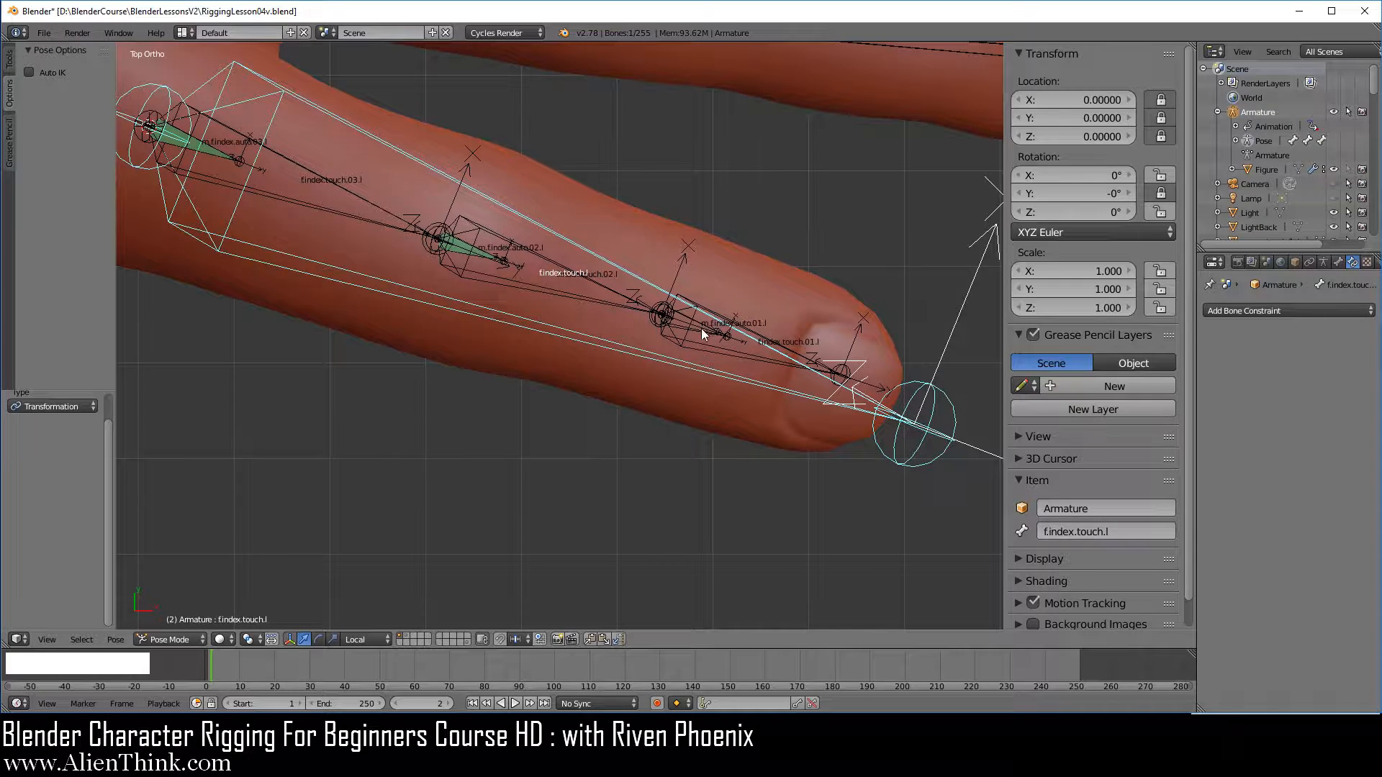
pyautogui.scroll(-4, 702, 365)
pyautogui.keyDown('shift'); pyautogui.moveTo(698, 349); pyautogui.dragTo(600, 336, button='middle'); pyautogui.keyUp('shift')
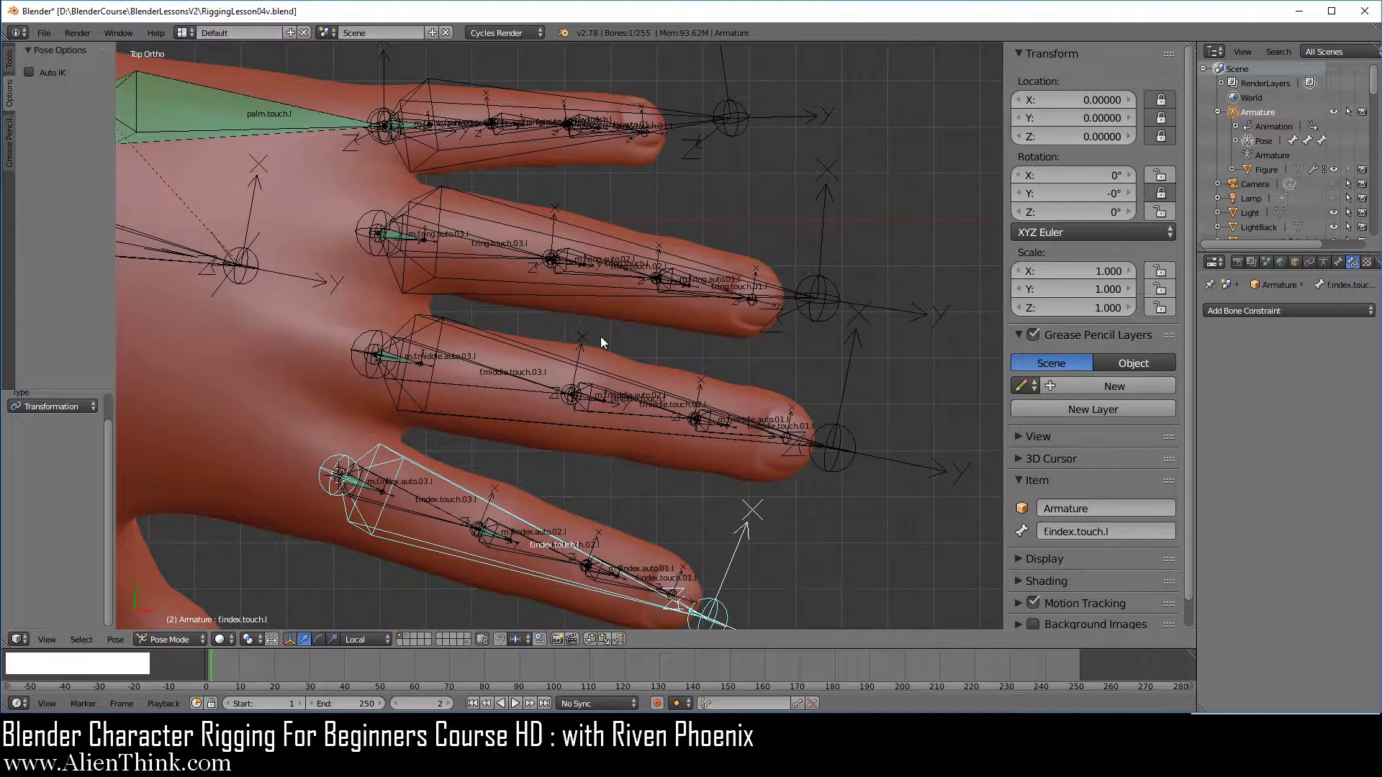
pyautogui.scroll(3, 640, 261)
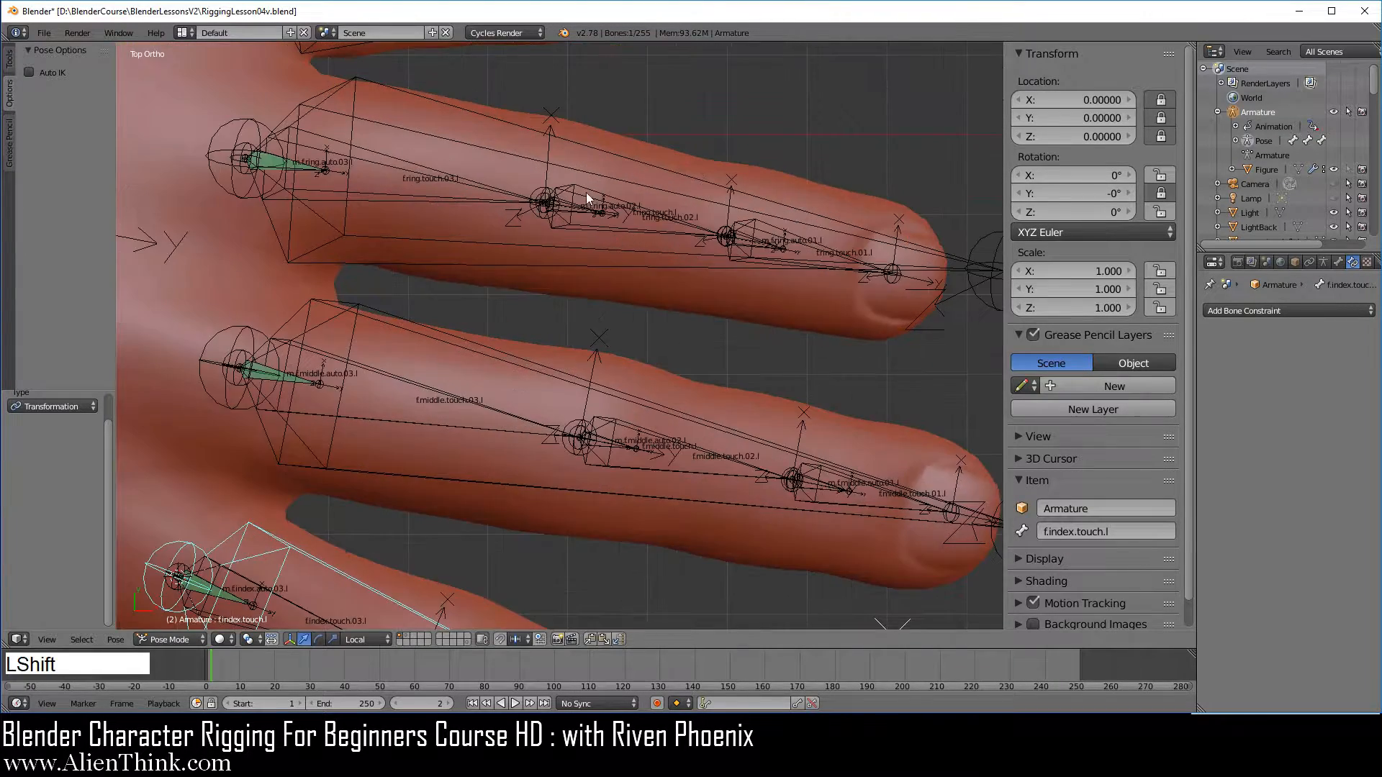
pyautogui.keyDown('shift'); pyautogui.moveTo(586, 193); pyautogui.dragTo(654, 378, button='middle'); pyautogui.keyUp('shift')
pyautogui.scroll(3, 648, 309)
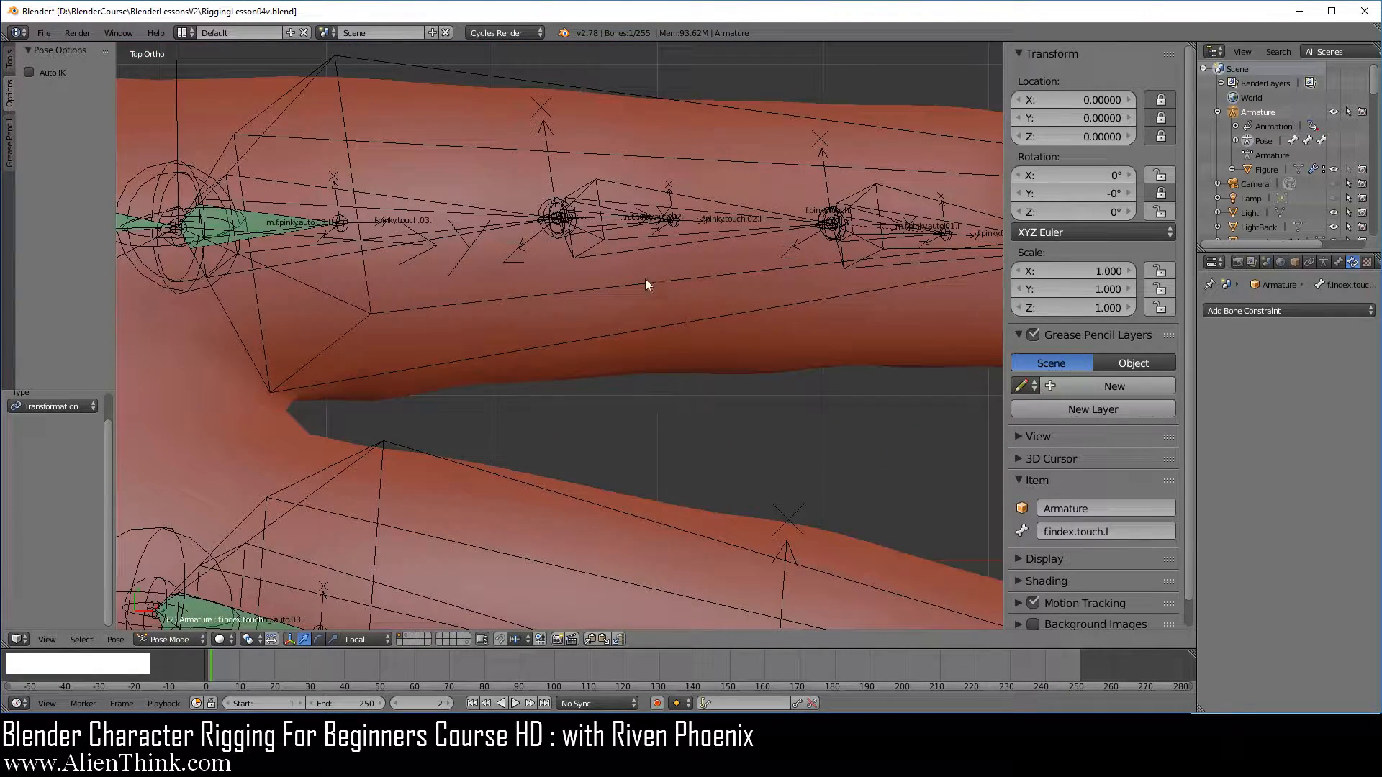
pyautogui.rightClick(629, 219)
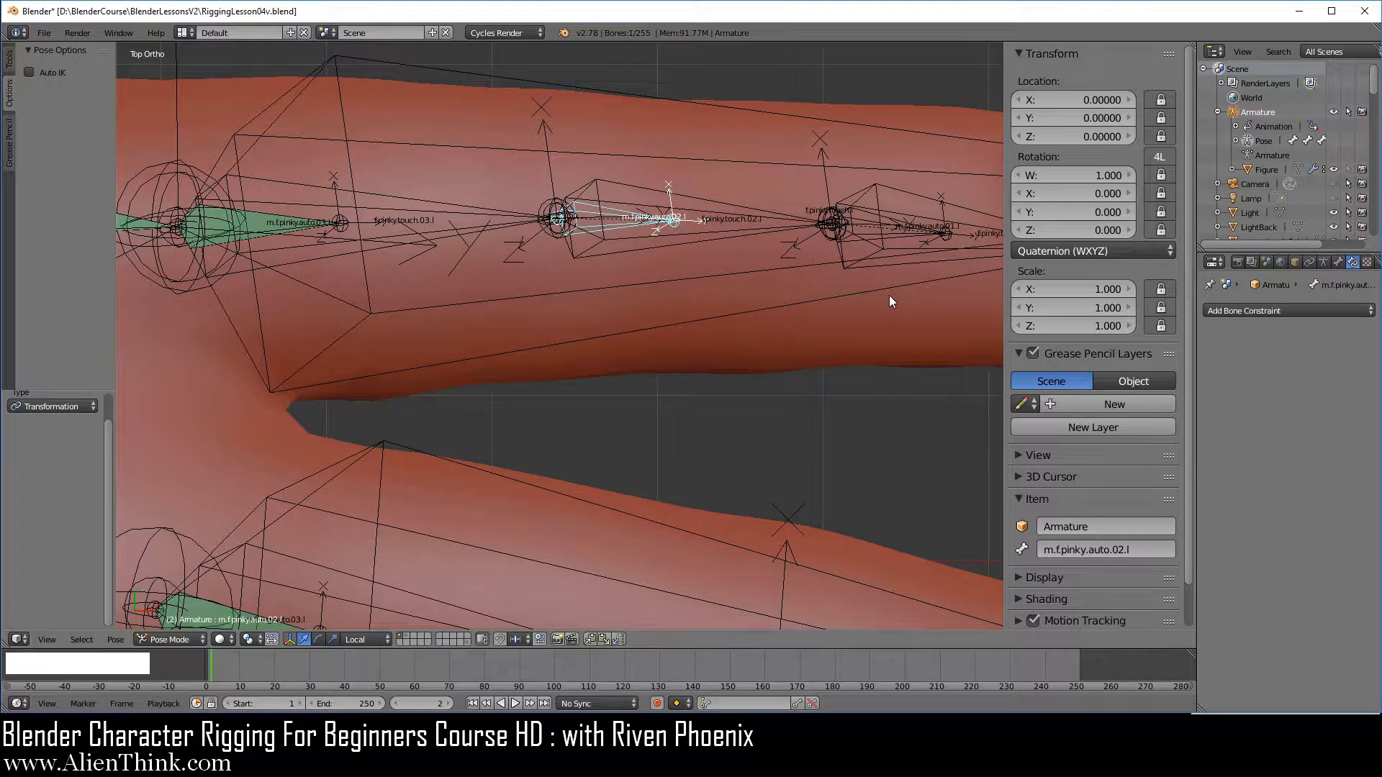
pyautogui.keyDown('shift'); pyautogui.moveTo(888, 295); pyautogui.dragTo(647, 357, button='middle'); pyautogui.keyUp('shift')
pyautogui.scroll(3, 662, 357)
pyautogui.press('shift')
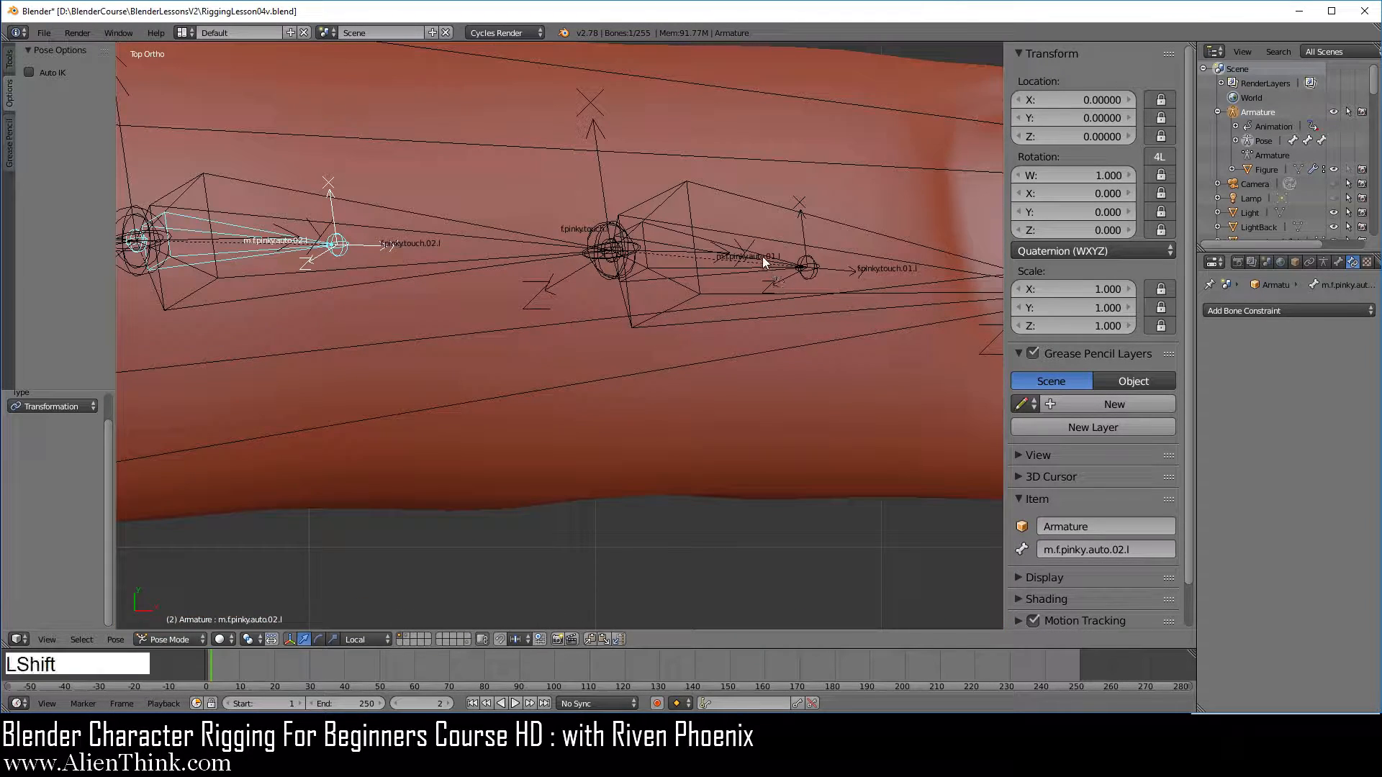
pyautogui.keyDown('shift'); pyautogui.rightClick(763, 256); pyautogui.keyUp('shift')
# Add the ring finger bones m.f.ring.auto.02.l and m.f.ring.auto.01.l to the selection
pyautogui.scroll(-5, 729, 402)
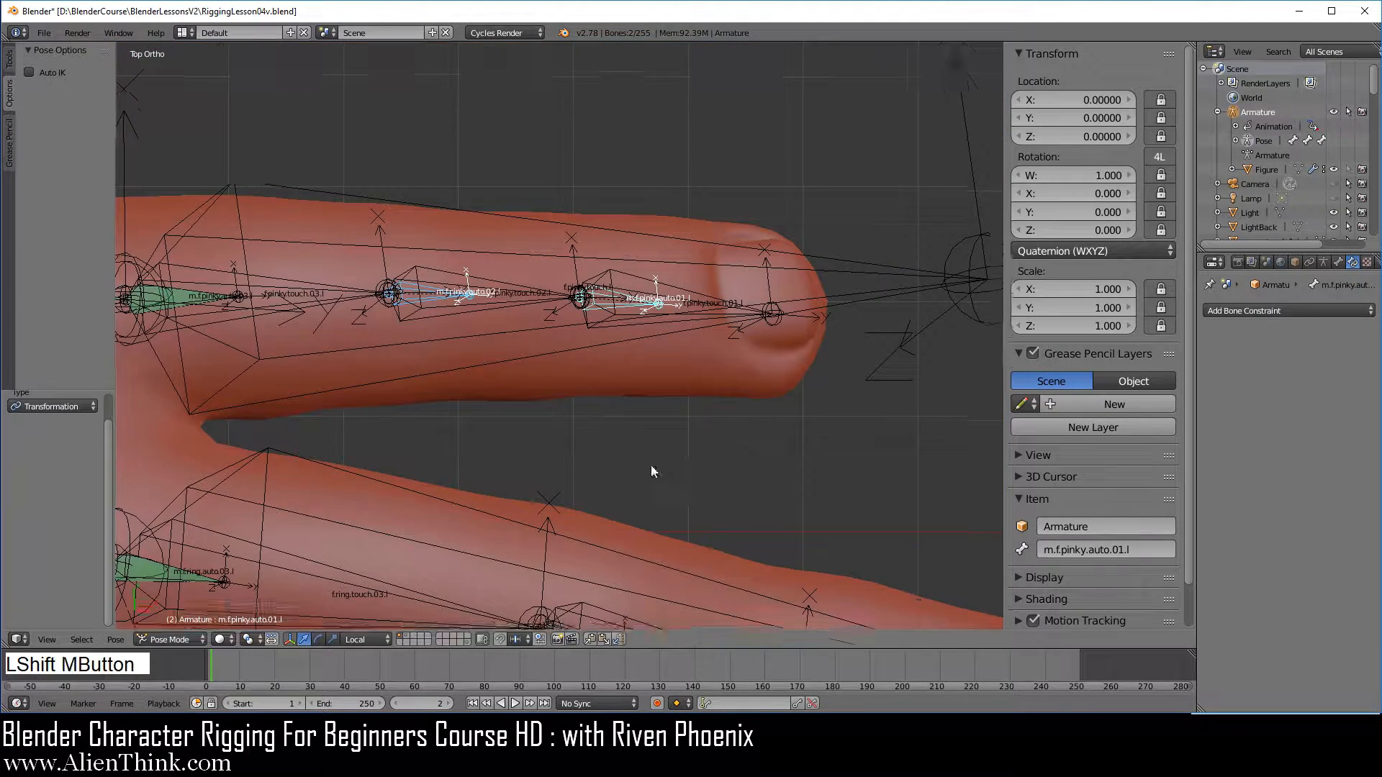
pyautogui.keyDown('shift'); pyautogui.moveTo(650, 465); pyautogui.dragTo(584, 183, button='middle'); pyautogui.keyUp('shift')
pyautogui.scroll(3, 581, 335)
pyautogui.keyDown('shift'); pyautogui.rightClick(530, 335); pyautogui.keyUp('shift')
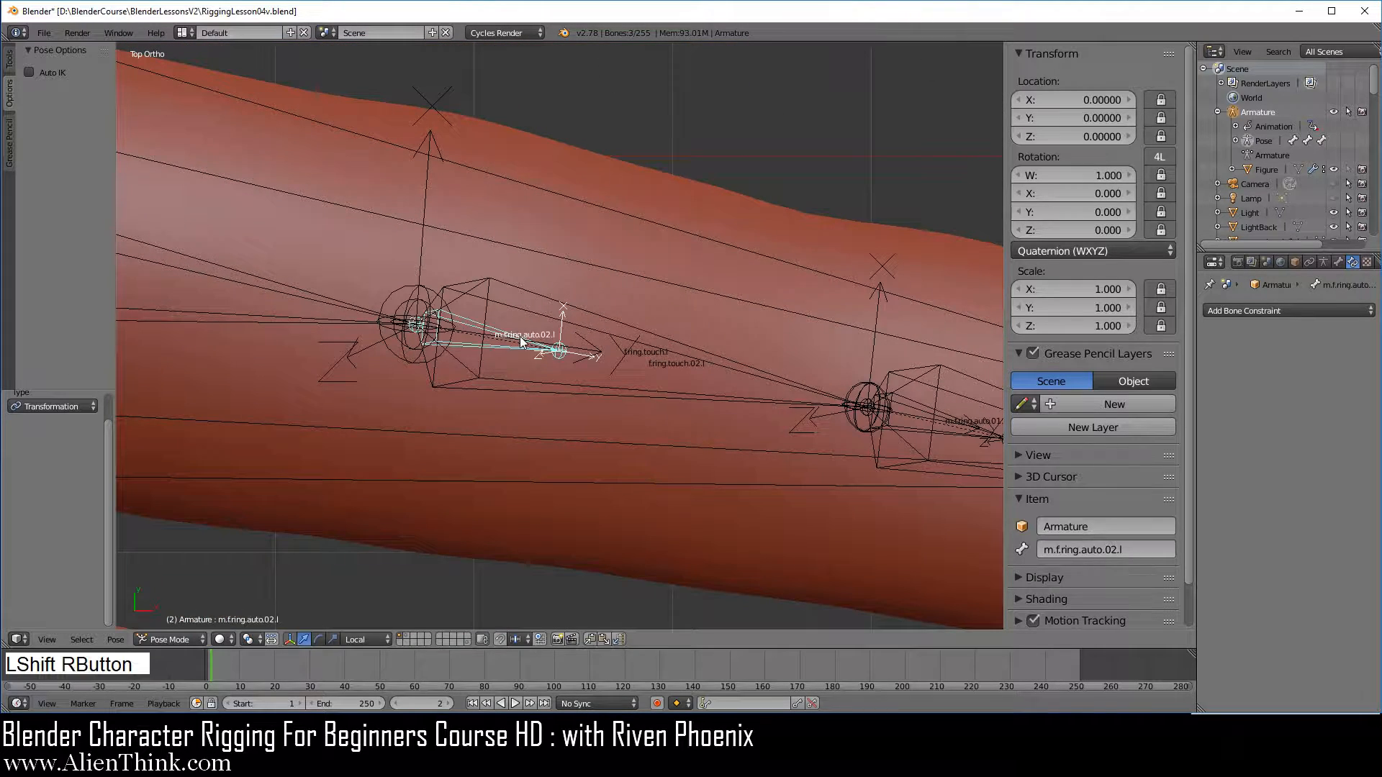
pyautogui.keyDown('shift'); pyautogui.rightClick(955, 417); pyautogui.keyUp('shift')
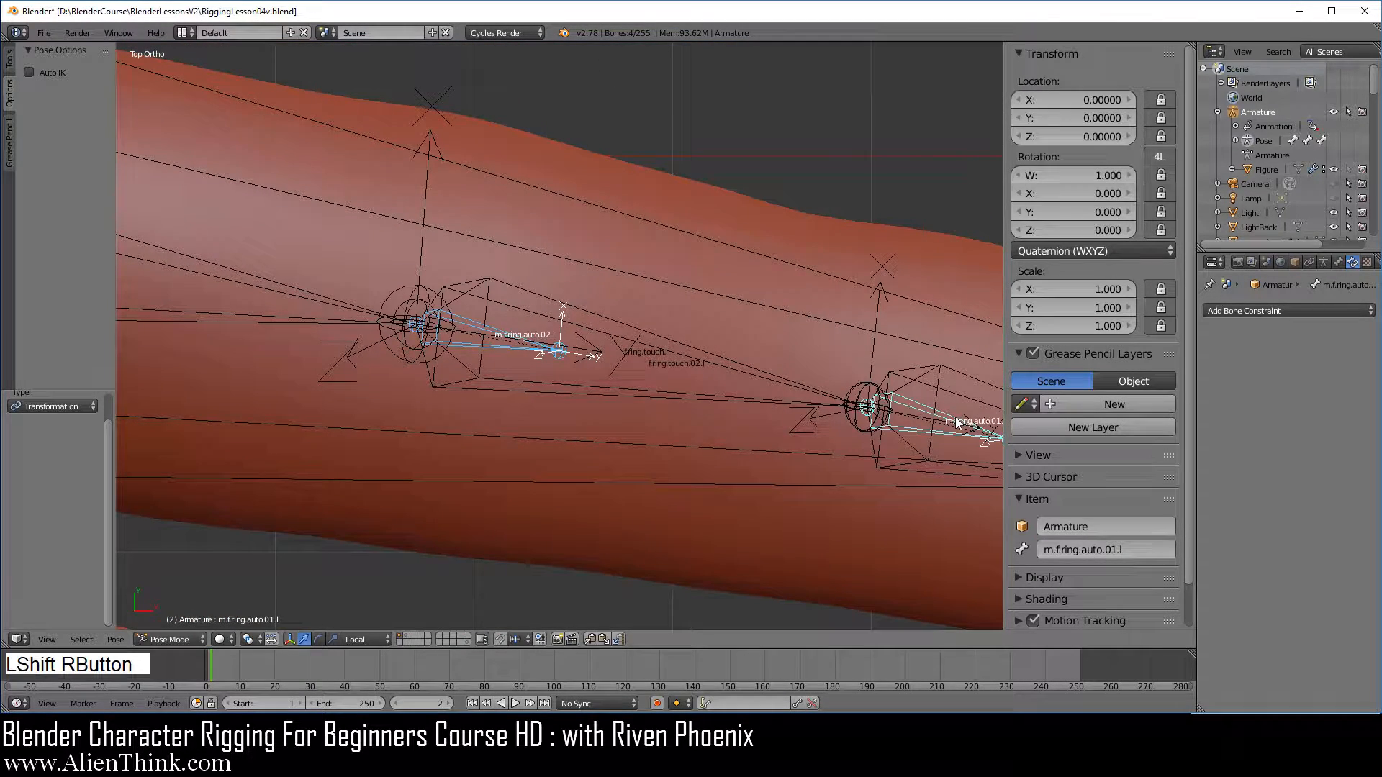
# Add the middle finger bones m.f.middle.auto.02.l and m.f.middle.auto.01.l to the selection
pyautogui.scroll(-3, 757, 402)
pyautogui.keyDown('shift'); pyautogui.moveTo(691, 443); pyautogui.dragTo(637, 293, button='middle'); pyautogui.keyUp('shift')
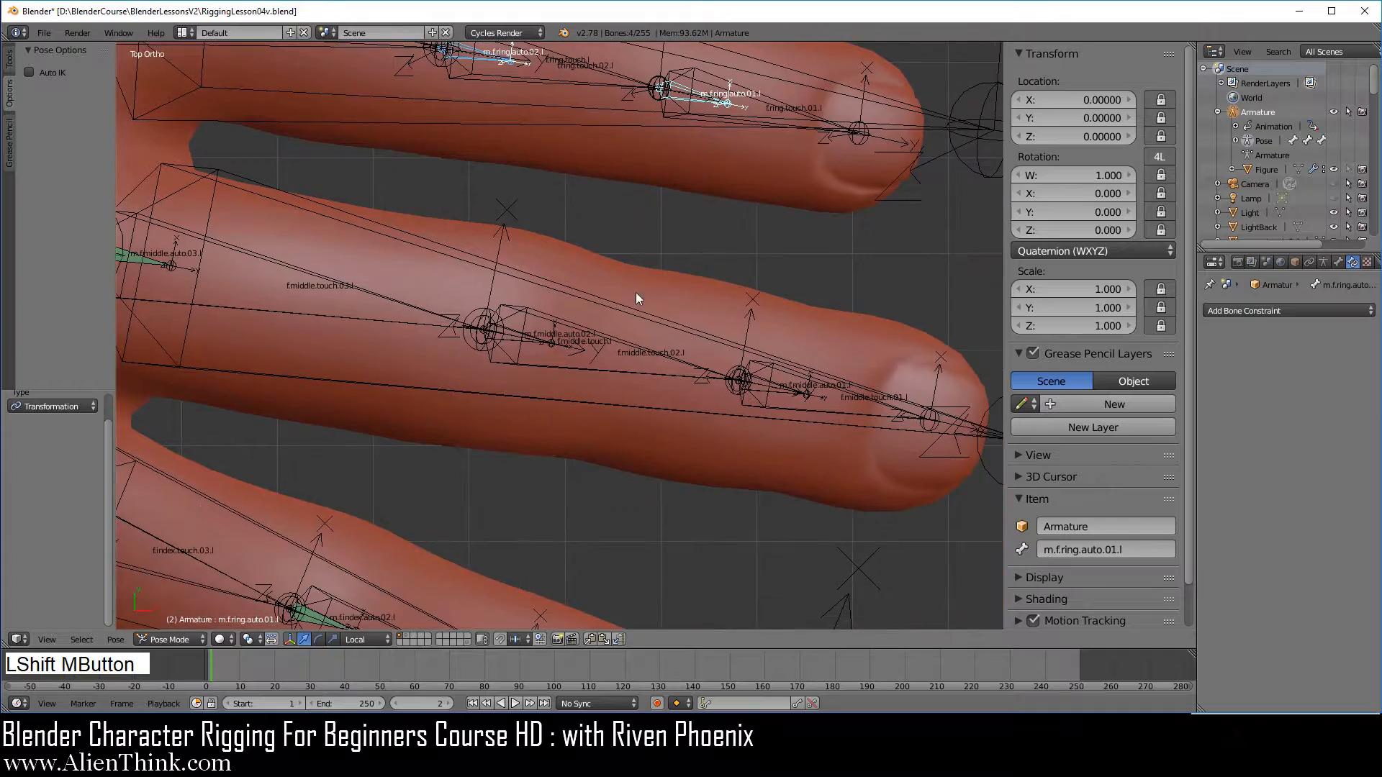
pyautogui.scroll(3, 520, 395)
pyautogui.keyDown('shift'); pyautogui.rightClick(495, 339); pyautogui.keyUp('shift')
pyautogui.scroll(-3, 682, 417)
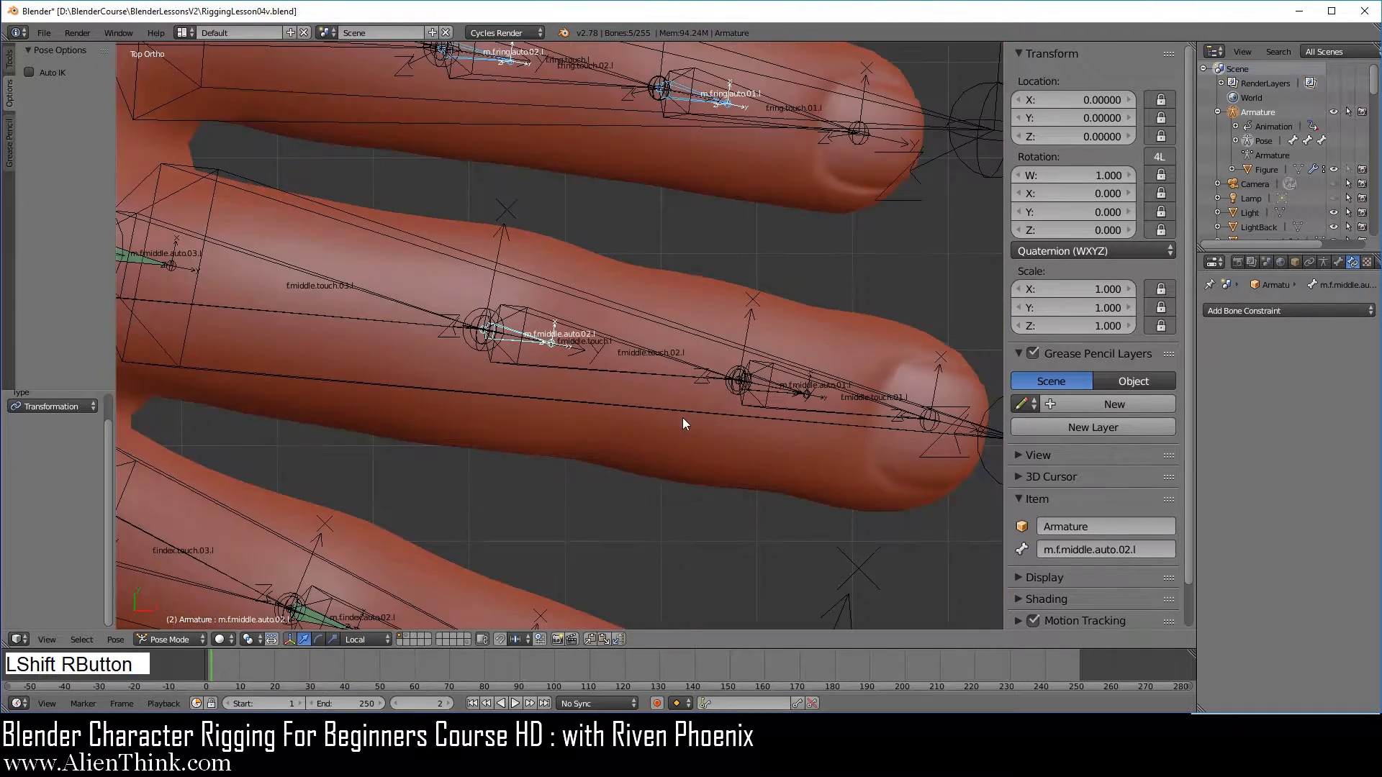
pyautogui.keyDown('shift'); pyautogui.moveTo(682, 418); pyautogui.dragTo(549, 411, button='middle'); pyautogui.keyUp('shift')
pyautogui.scroll(3, 783, 435)
pyautogui.keyDown('shift'); pyautogui.rightClick(703, 396); pyautogui.keyUp('shift')
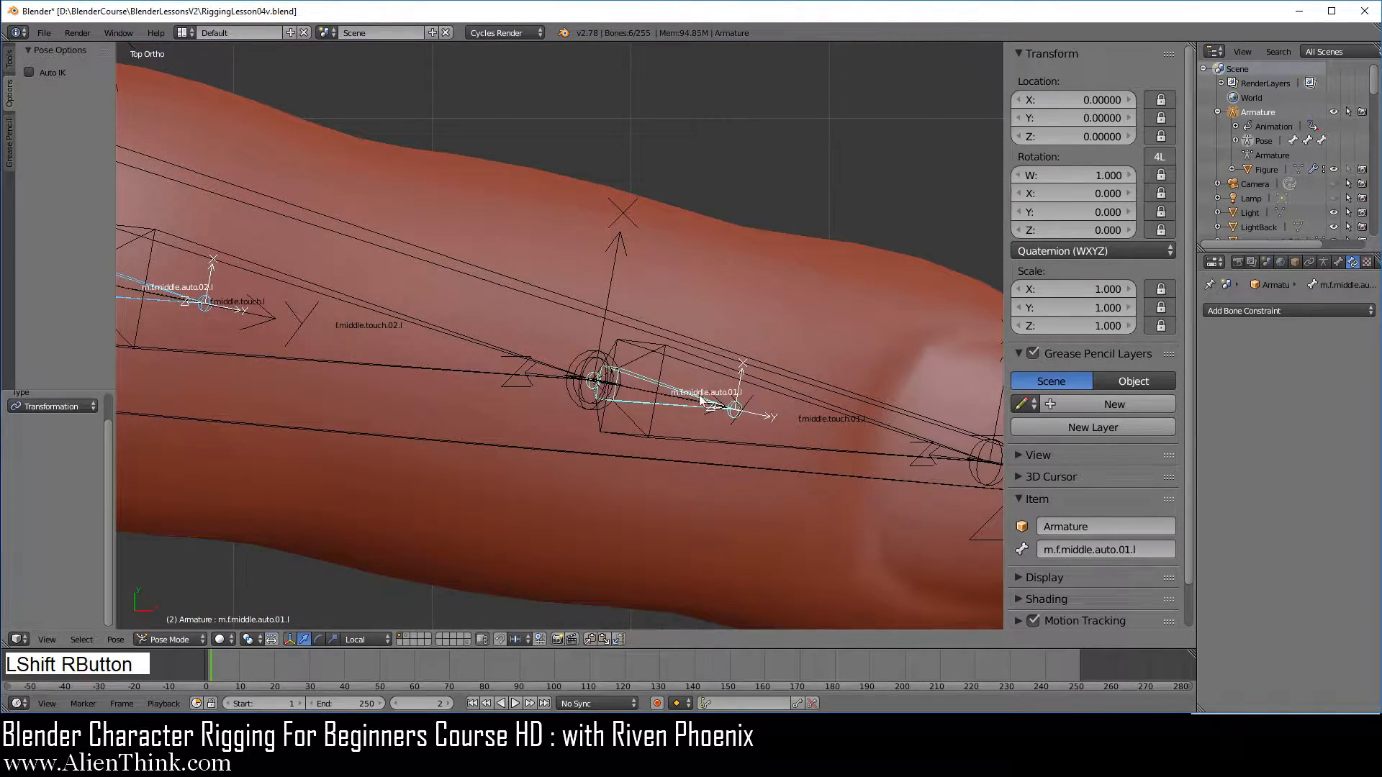
# Add m.f.index.auto.01.l and, as the active bone, m.f.index.auto.02.l to the selection, and copy the active bone's constraints to the selected bones
pyautogui.scroll(-3, 688, 511)
pyautogui.keyDown('shift'); pyautogui.moveTo(688, 511); pyautogui.dragTo(624, 471, button='middle'); pyautogui.keyUp('shift')
pyautogui.scroll(3, 624, 470)
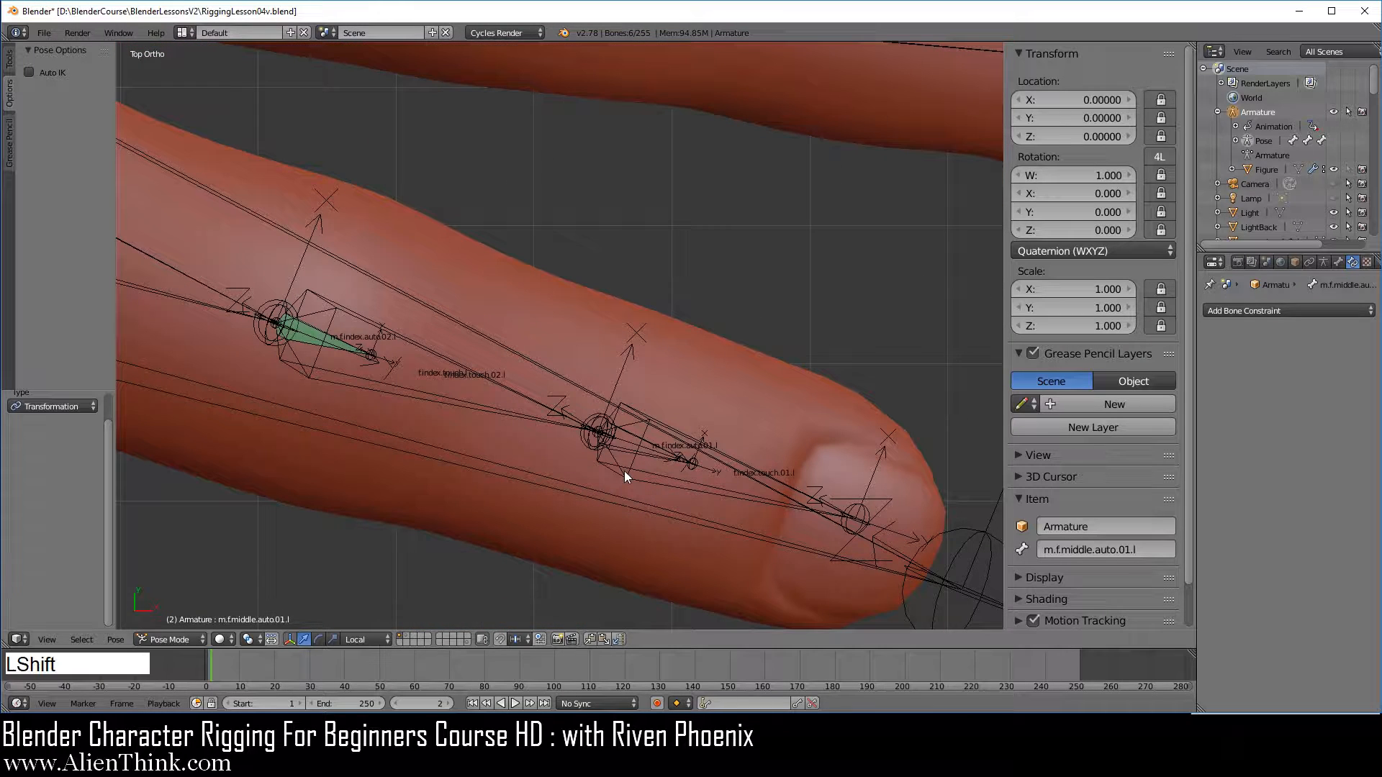
pyautogui.keyDown('shift'); pyautogui.rightClick(651, 442); pyautogui.keyUp('shift')
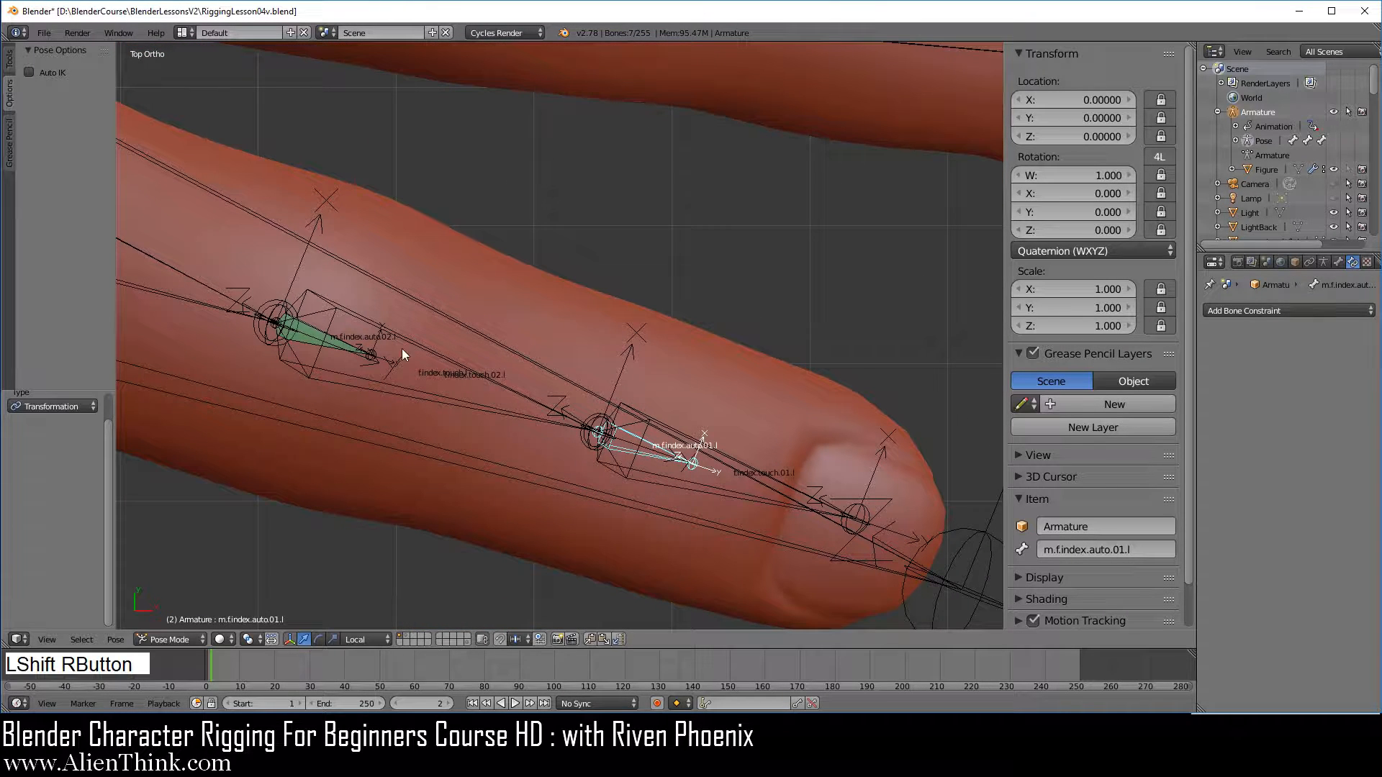
pyautogui.keyDown('shift'); pyautogui.rightClick(349, 344); pyautogui.keyUp('shift')
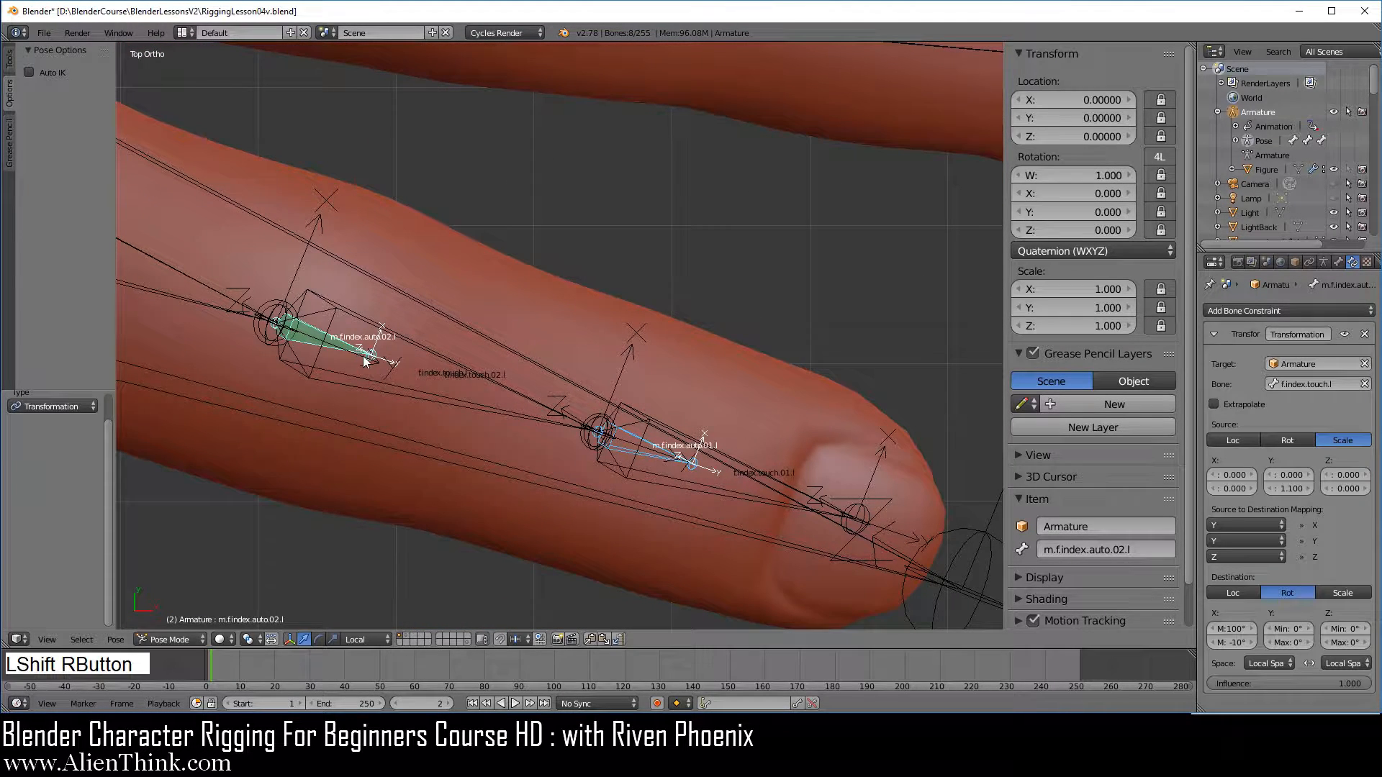
pyautogui.click(118, 639)
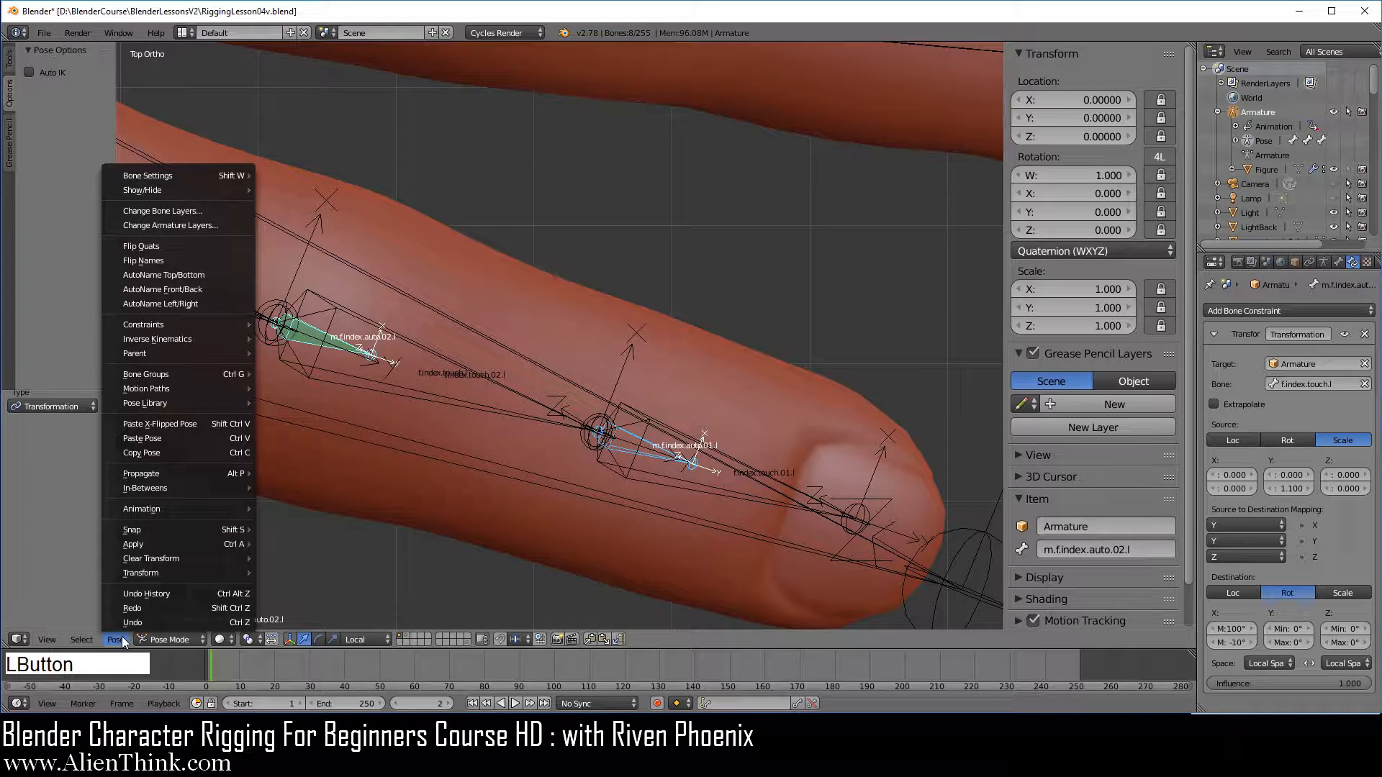
pyautogui.moveTo(186, 325)
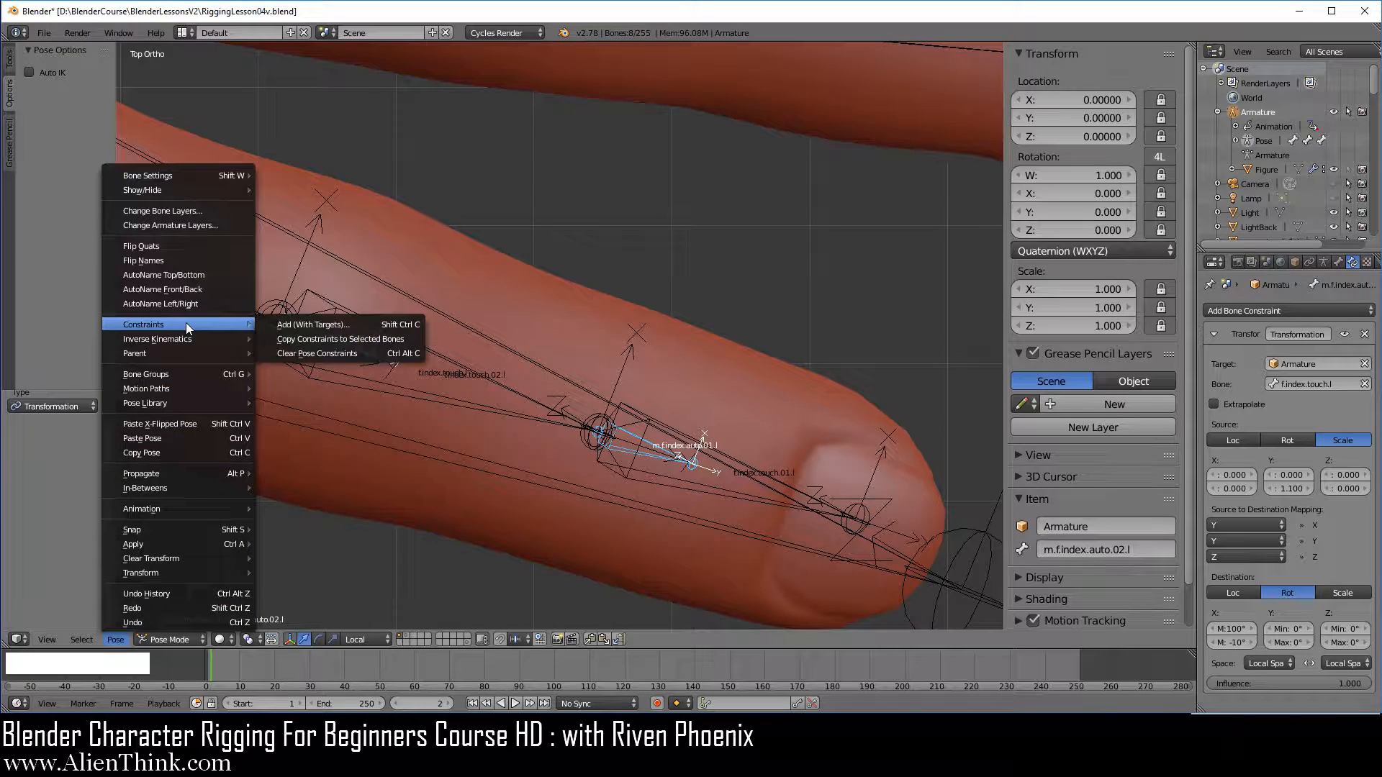
pyautogui.click(324, 338)
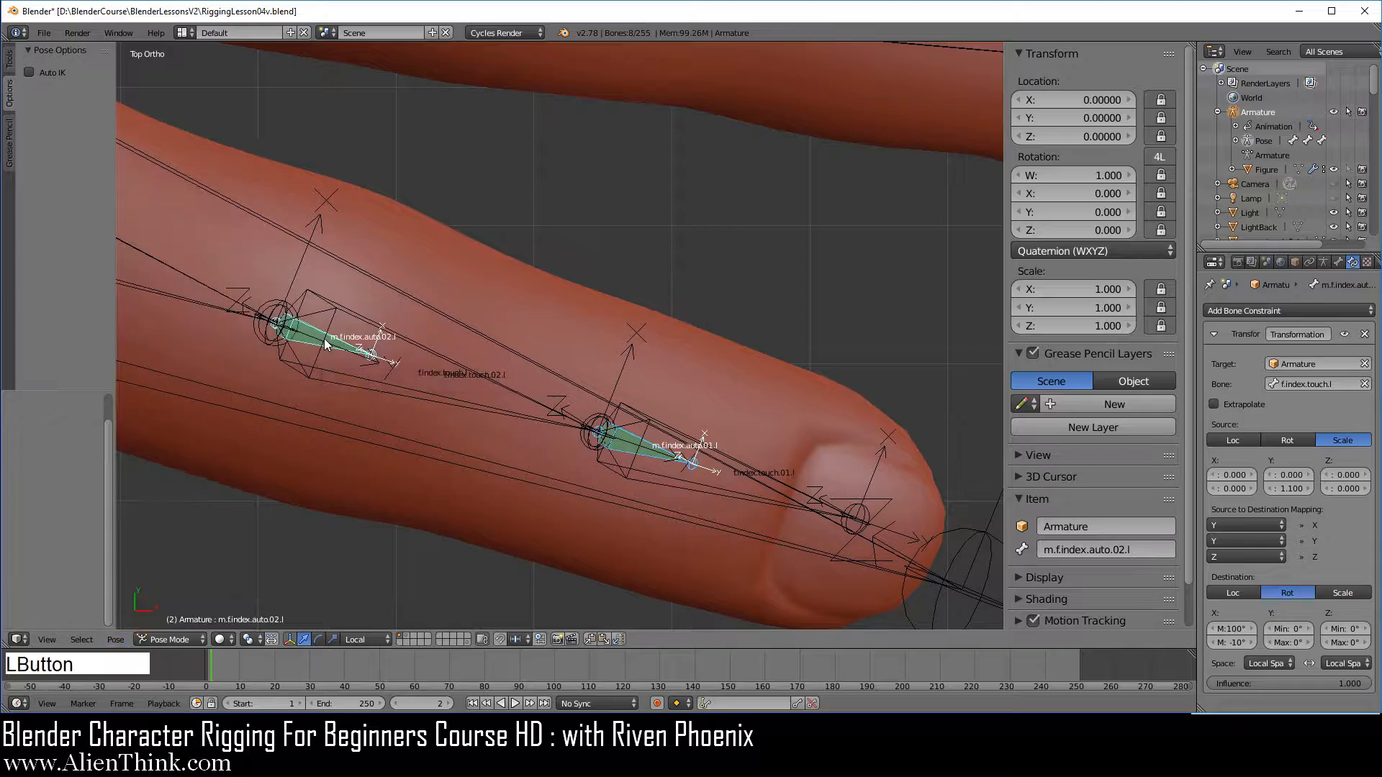
# Test the copied constraints on all the fingers by scaling f.index.touch.l down, and cancel the scaling
pyautogui.scroll(-3, 776, 304)
pyautogui.keyDown('shift'); pyautogui.moveTo(719, 296); pyautogui.dragTo(712, 367, button='middle'); pyautogui.keyUp('shift')
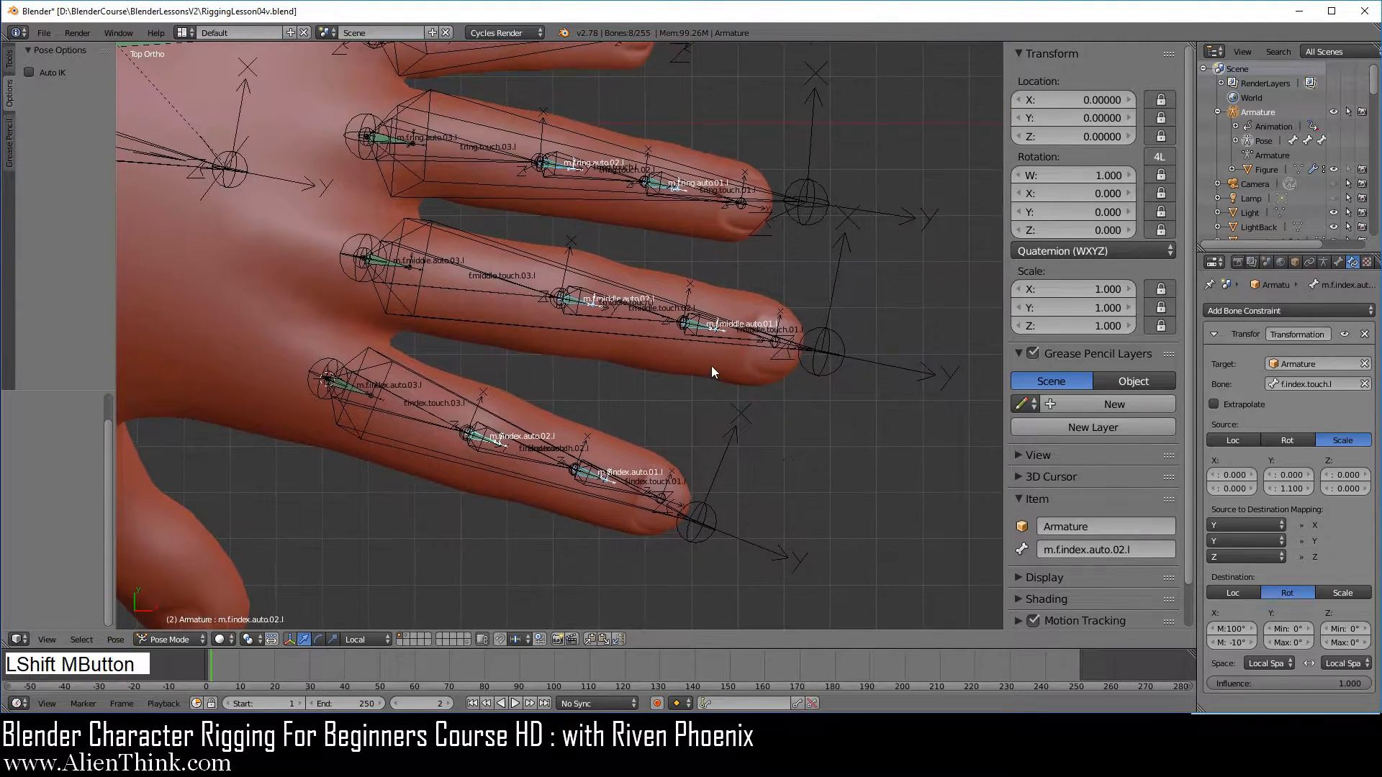
pyautogui.rightClick(704, 528)
pyautogui.press('s')
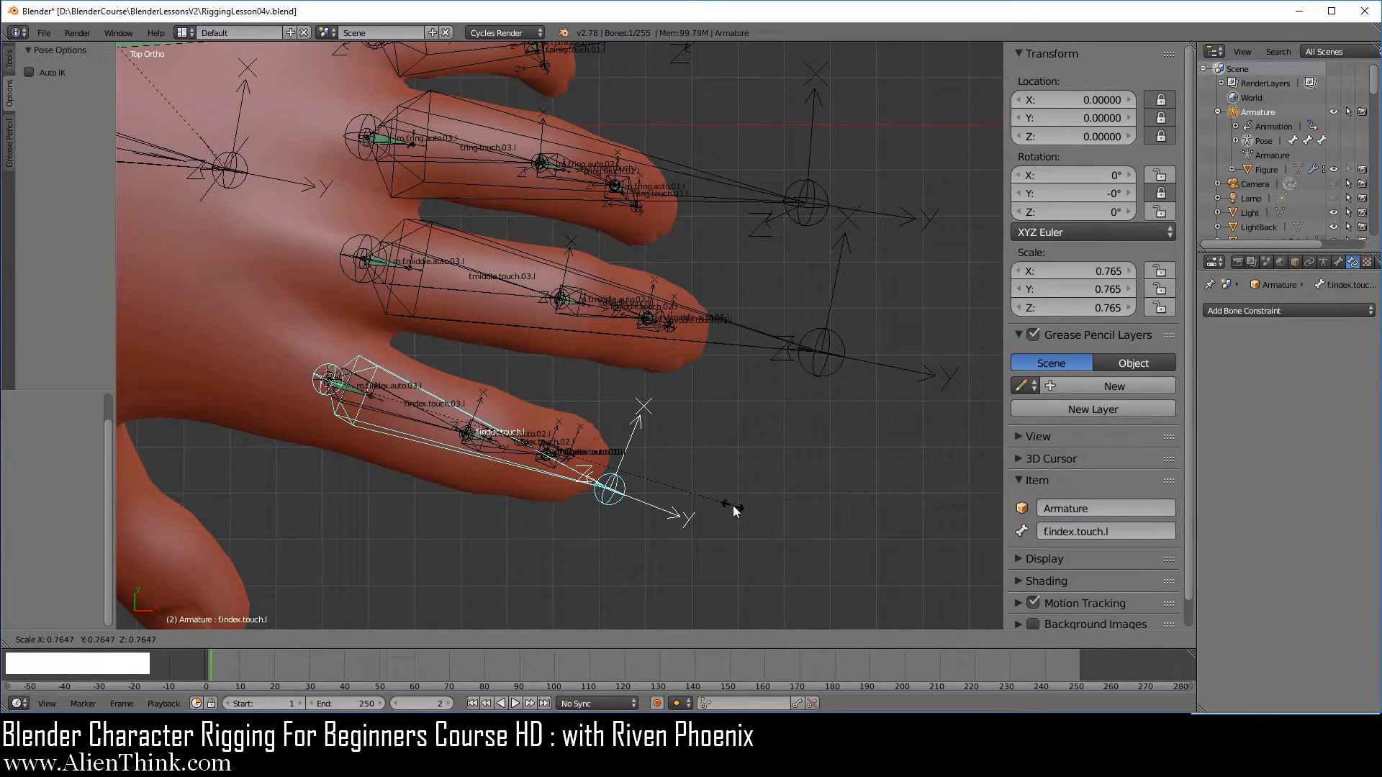
pyautogui.rightClick(758, 515)
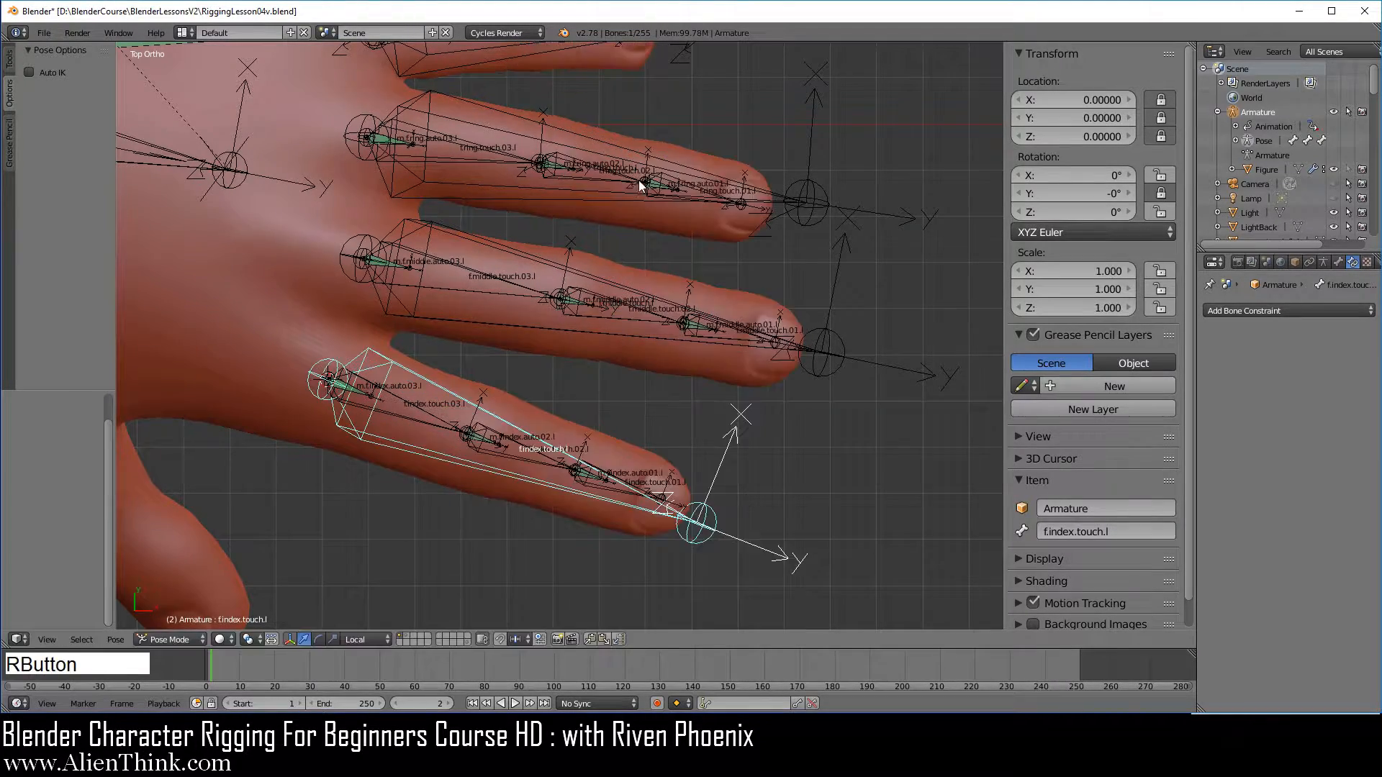
# Scale f.index.touch.l down to about 0.713 to curl the fingers
pyautogui.keyDown('shift'); pyautogui.moveTo(611, 409); pyautogui.dragTo(832, 417, button='middle'); pyautogui.keyUp('shift')
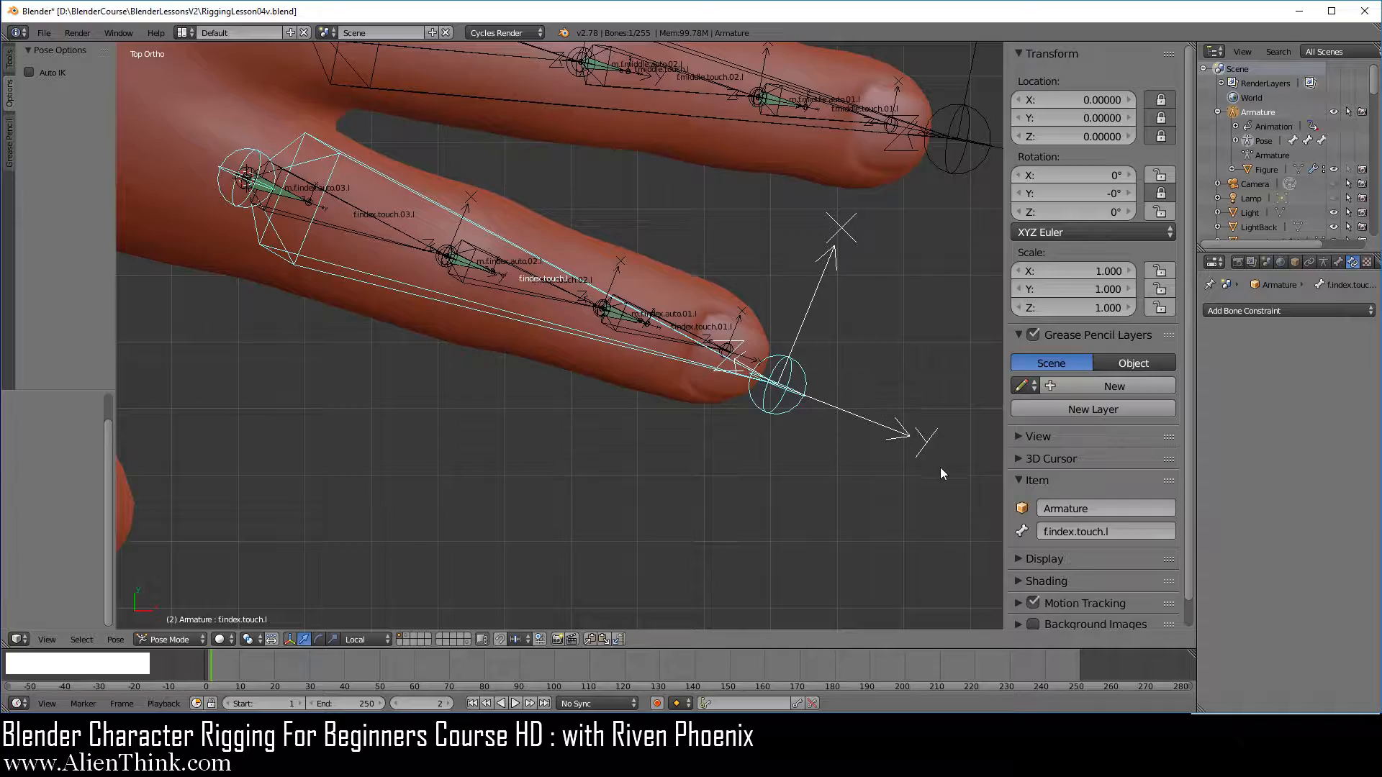
pyautogui.press('s')
pyautogui.click(740, 382)
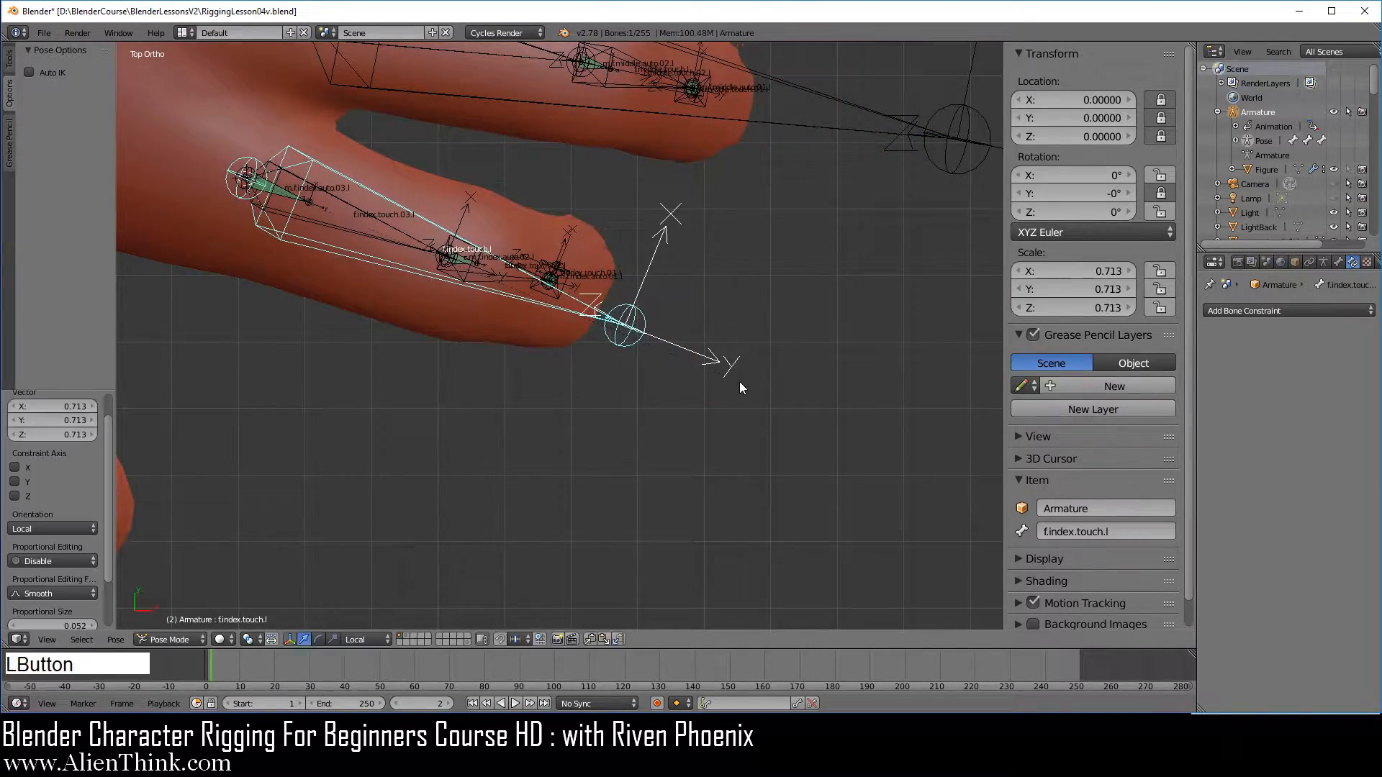
# Try bending the index finger's middle joint by trackball-rotating f.index.touch.02.l to about 23.7° on X
pyautogui.moveTo(518, 389); pyautogui.dragTo(749, 370, button='middle')
pyautogui.scroll(3, 611, 335)
pyautogui.rightClick(521, 378)
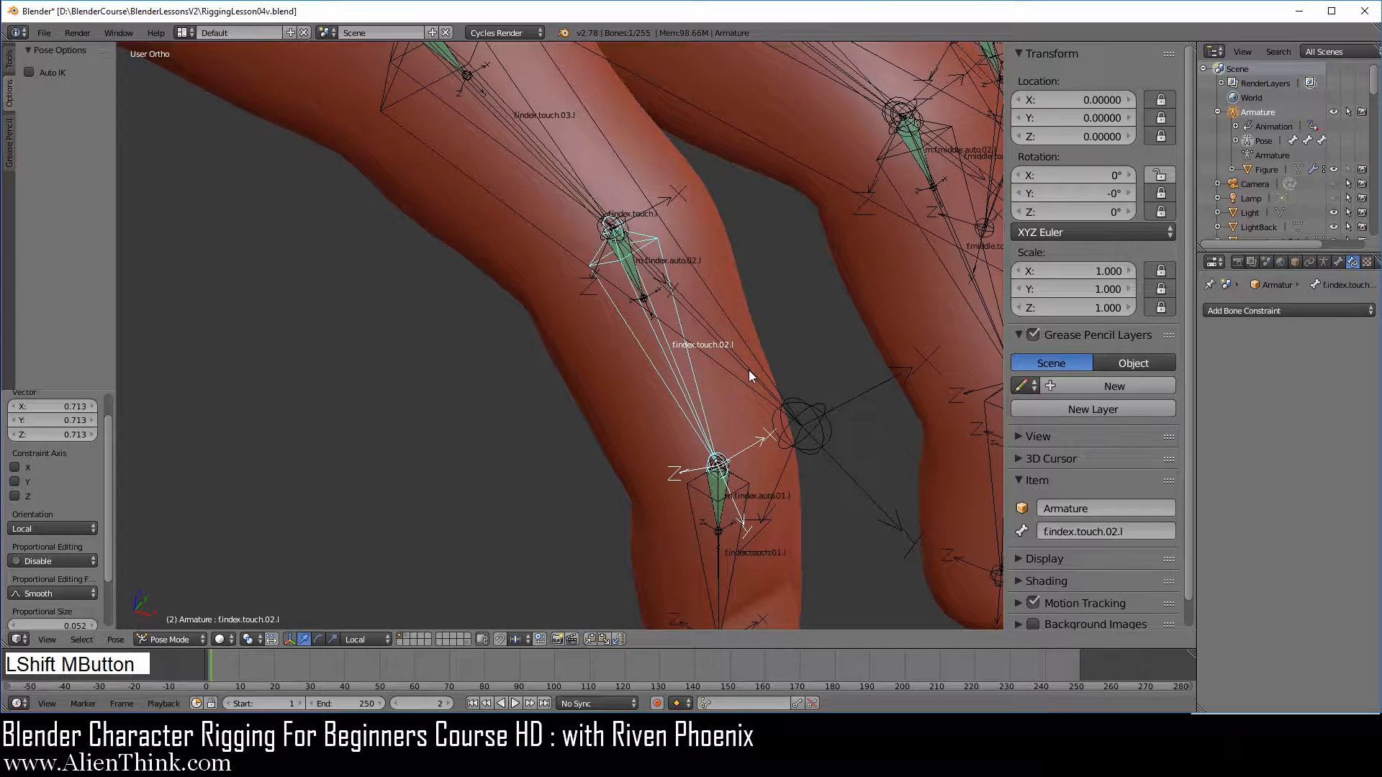
pyautogui.press('r')
pyautogui.press('r')
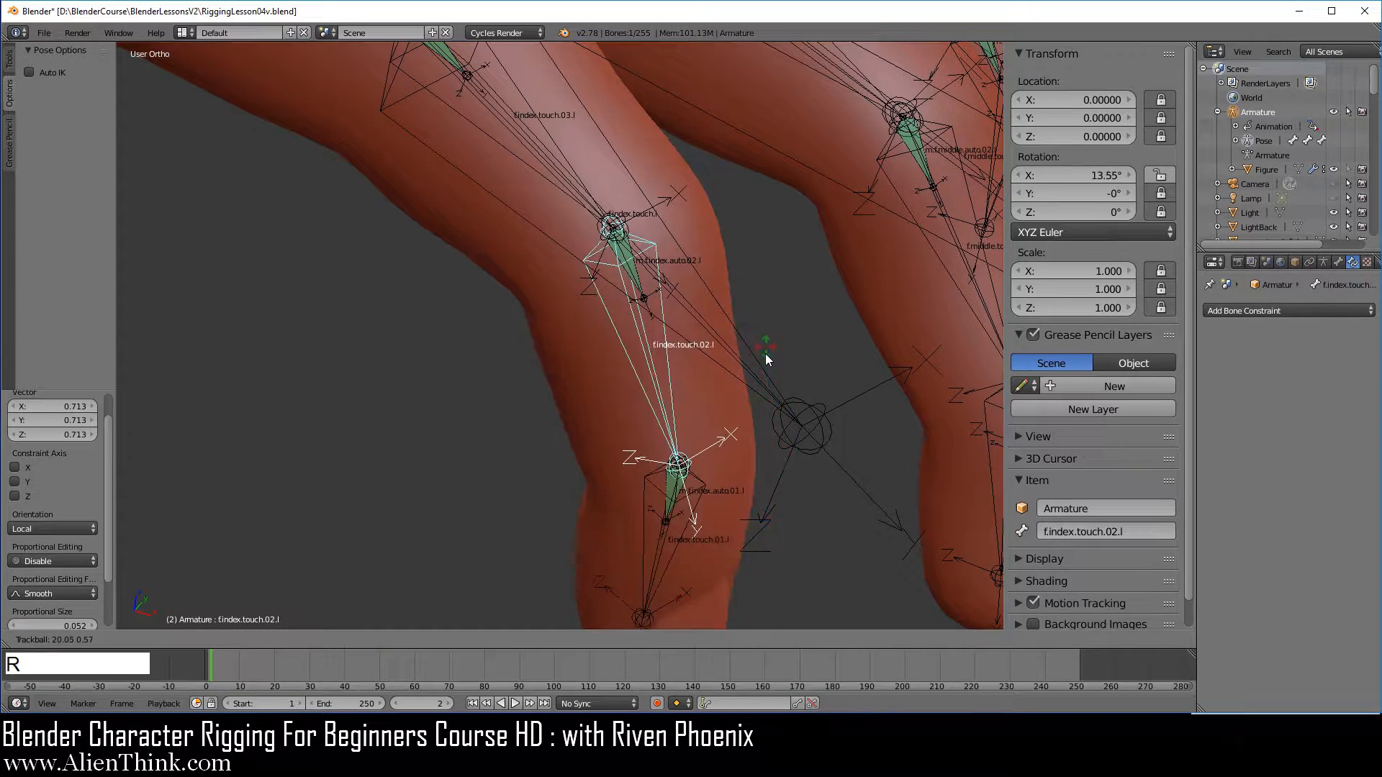
pyautogui.click(763, 361)
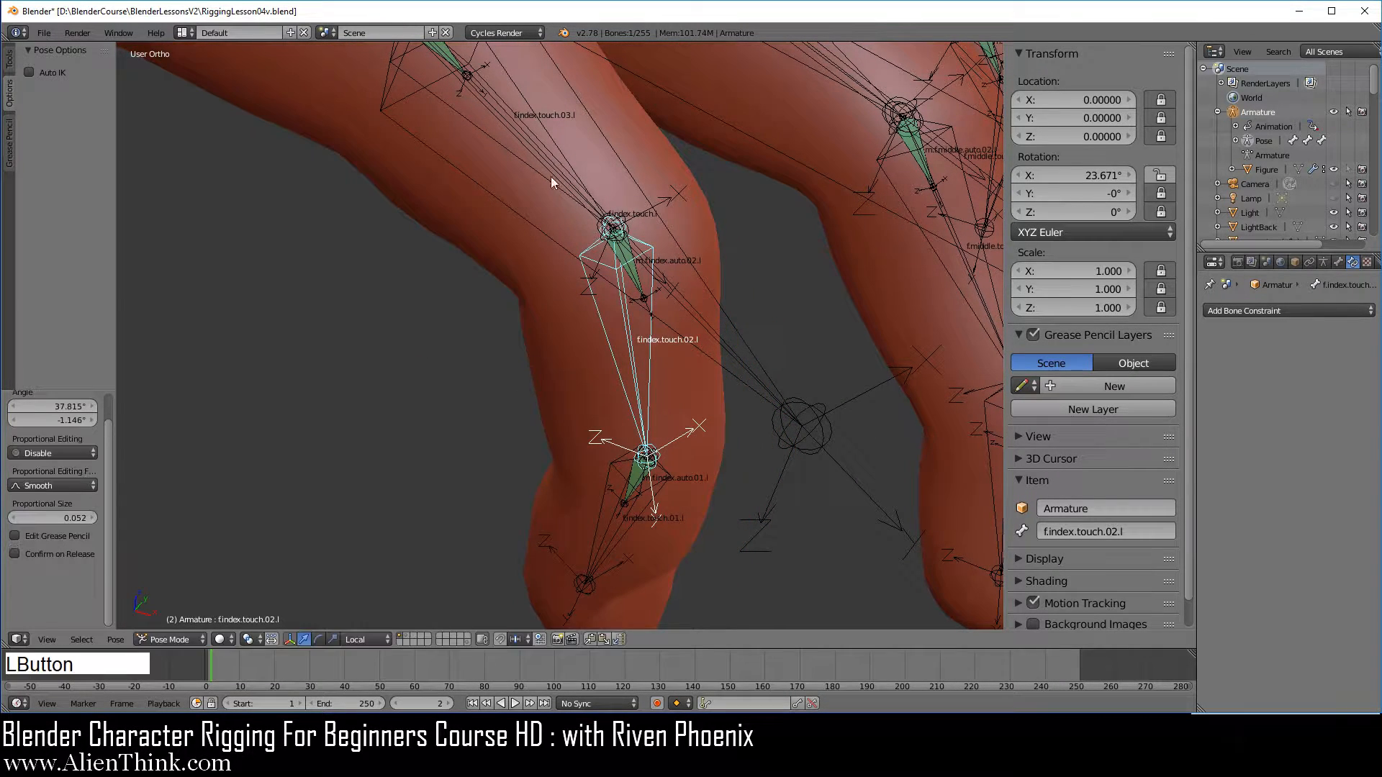
# Try bending the index finger's base joint by trackball-rotating f.index.touch.03.l to about 23.7° on X and -5.4° on Z
pyautogui.rightClick(531, 111)
pyautogui.press('r')
pyautogui.press('r')
pyautogui.click(689, 292)
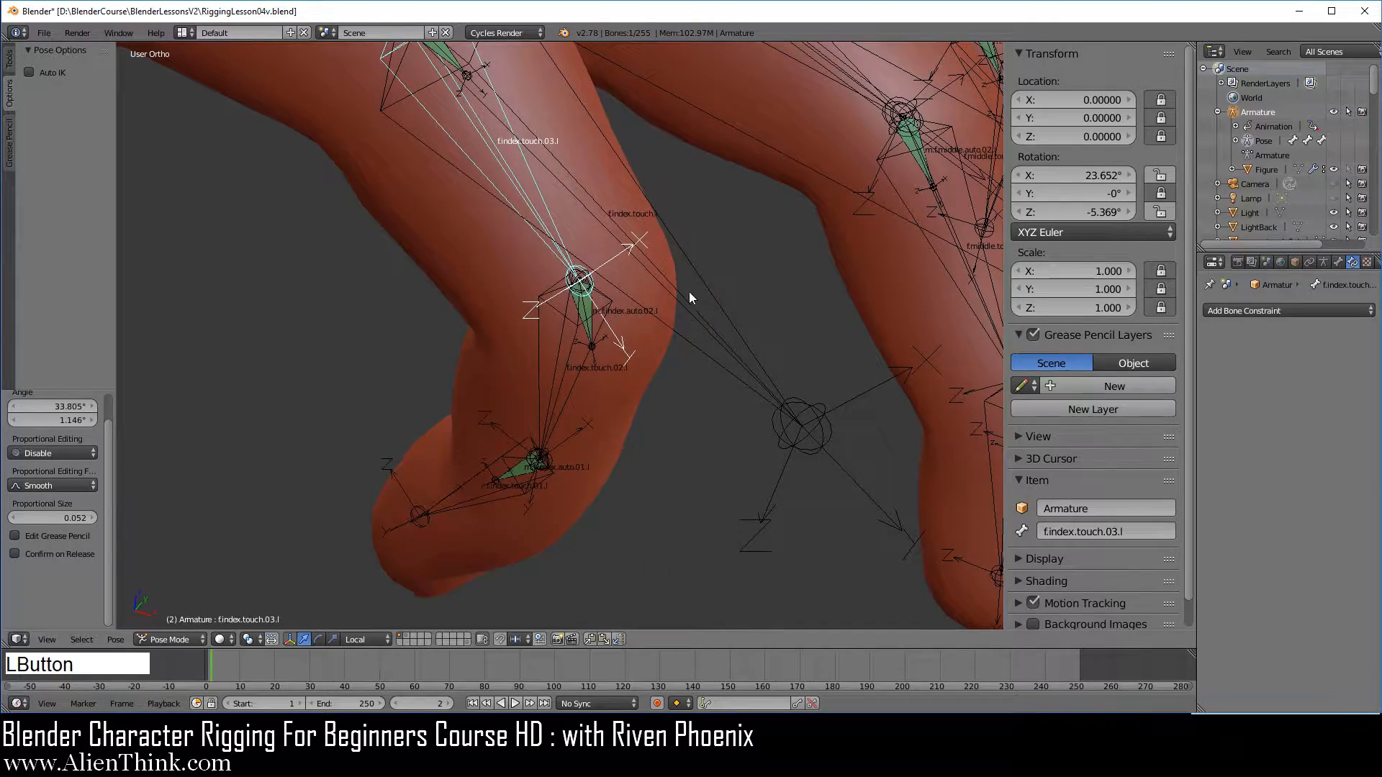
# Try trackball-rotating f.index.touch.l to about -3.8° on X and 7.9° on Z, and test scaling it up to about 1.226
pyautogui.moveTo(689, 291); pyautogui.dragTo(717, 386, button='middle')
pyautogui.rightClick(715, 379)
pyautogui.scroll(2, 720, 381)
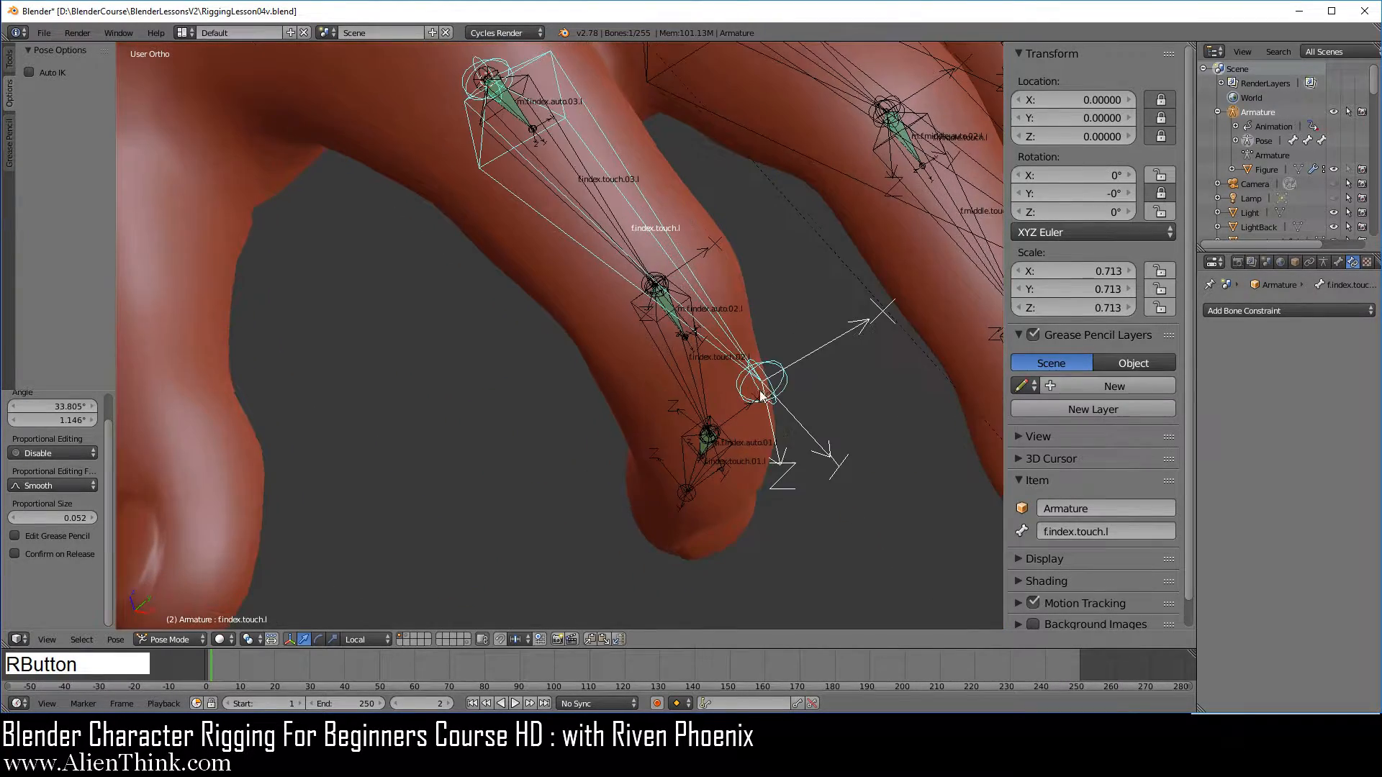
pyautogui.press('r')
pyautogui.press('r')
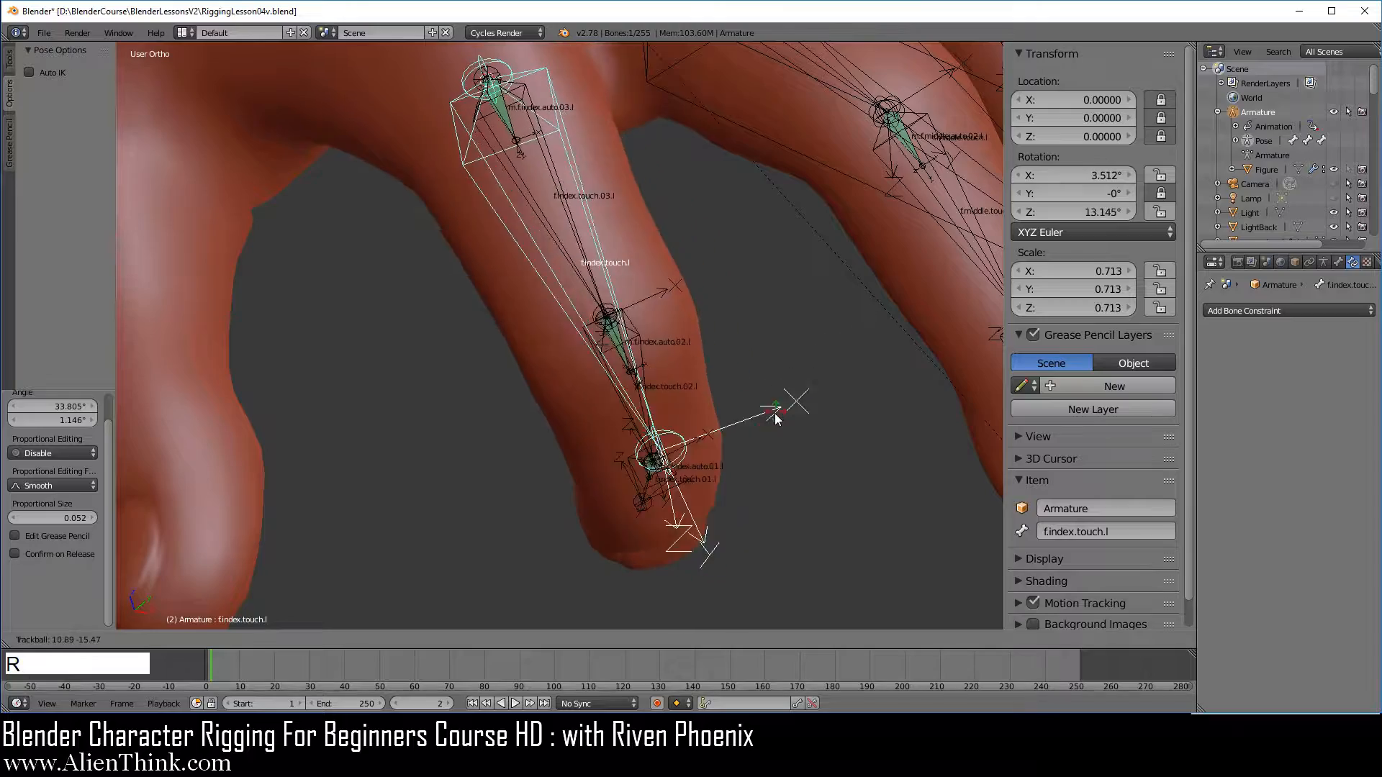
pyautogui.click(783, 395)
pyautogui.moveTo(783, 396); pyautogui.dragTo(723, 400, button='middle')
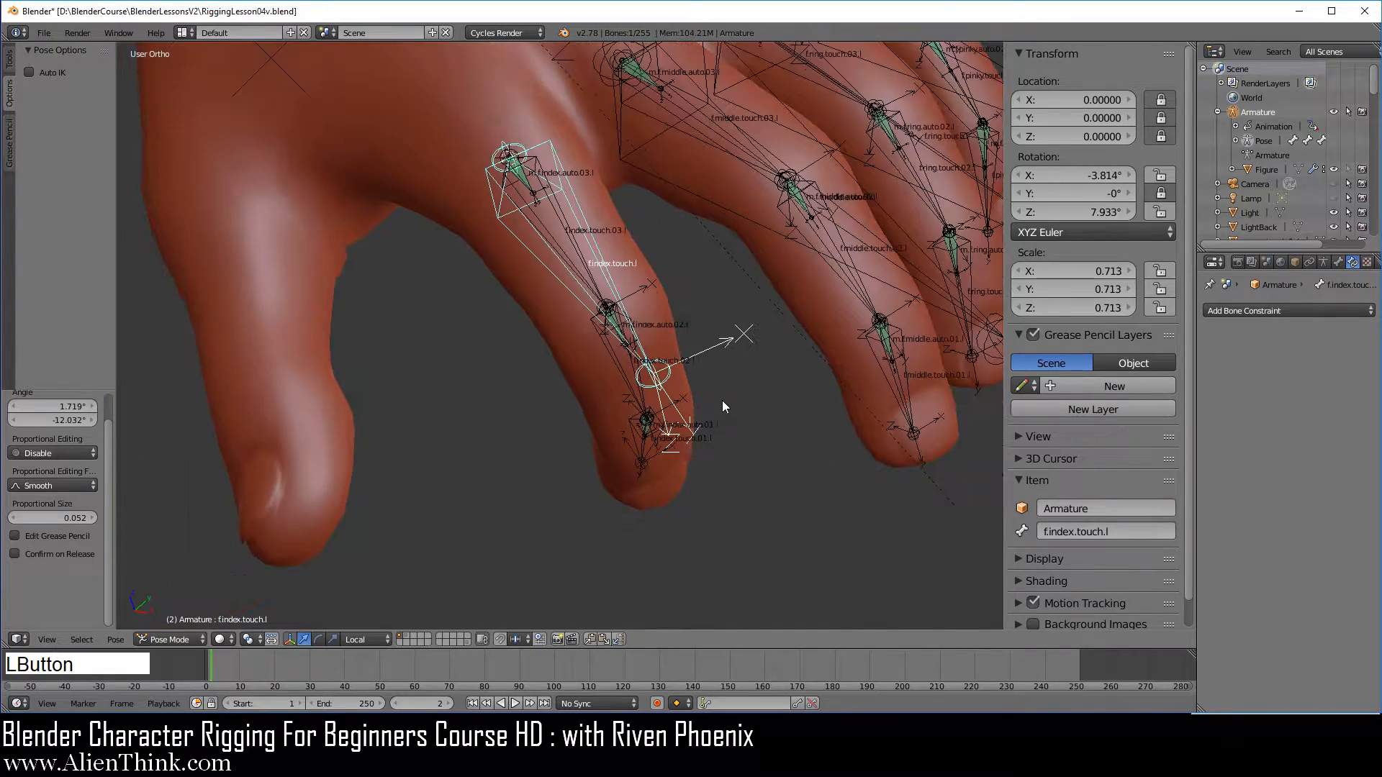
pyautogui.press('s')
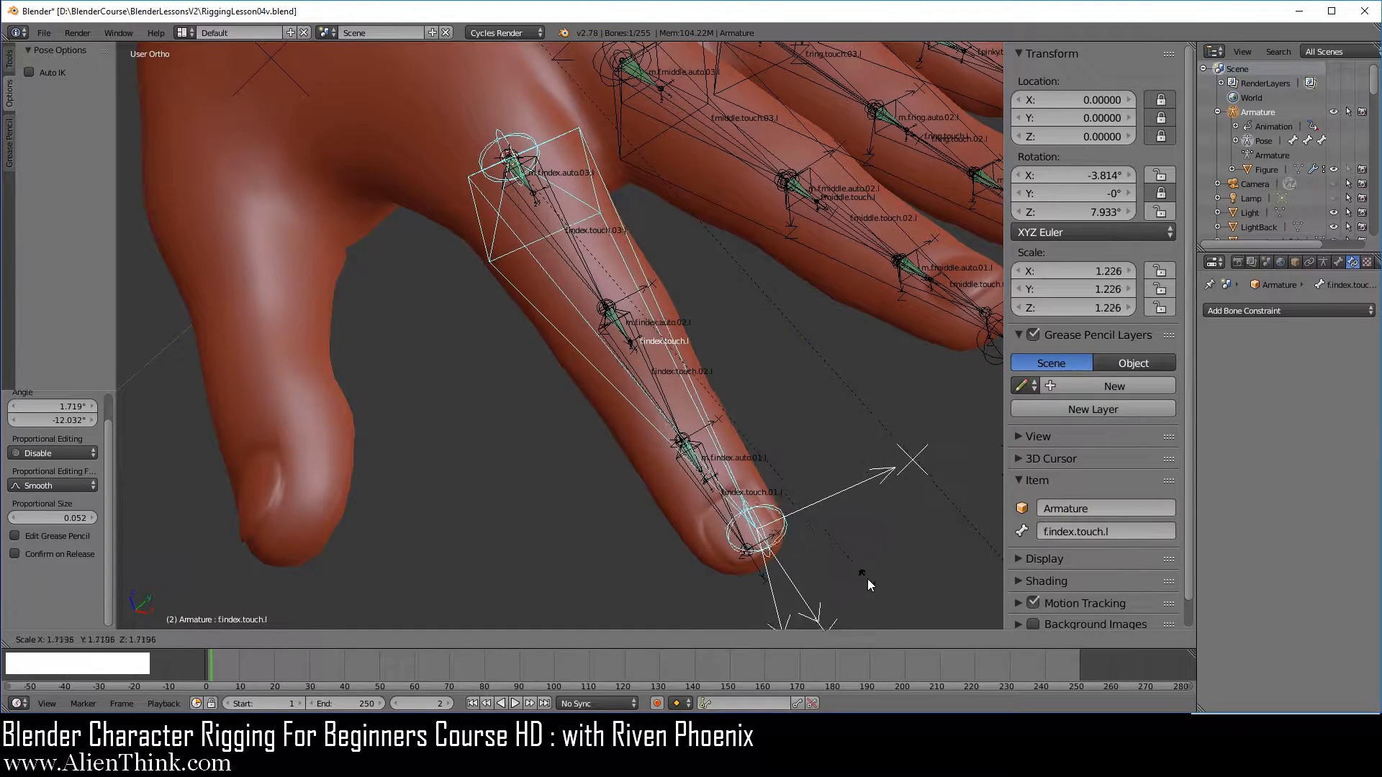
pyautogui.rightClick(766, 447)
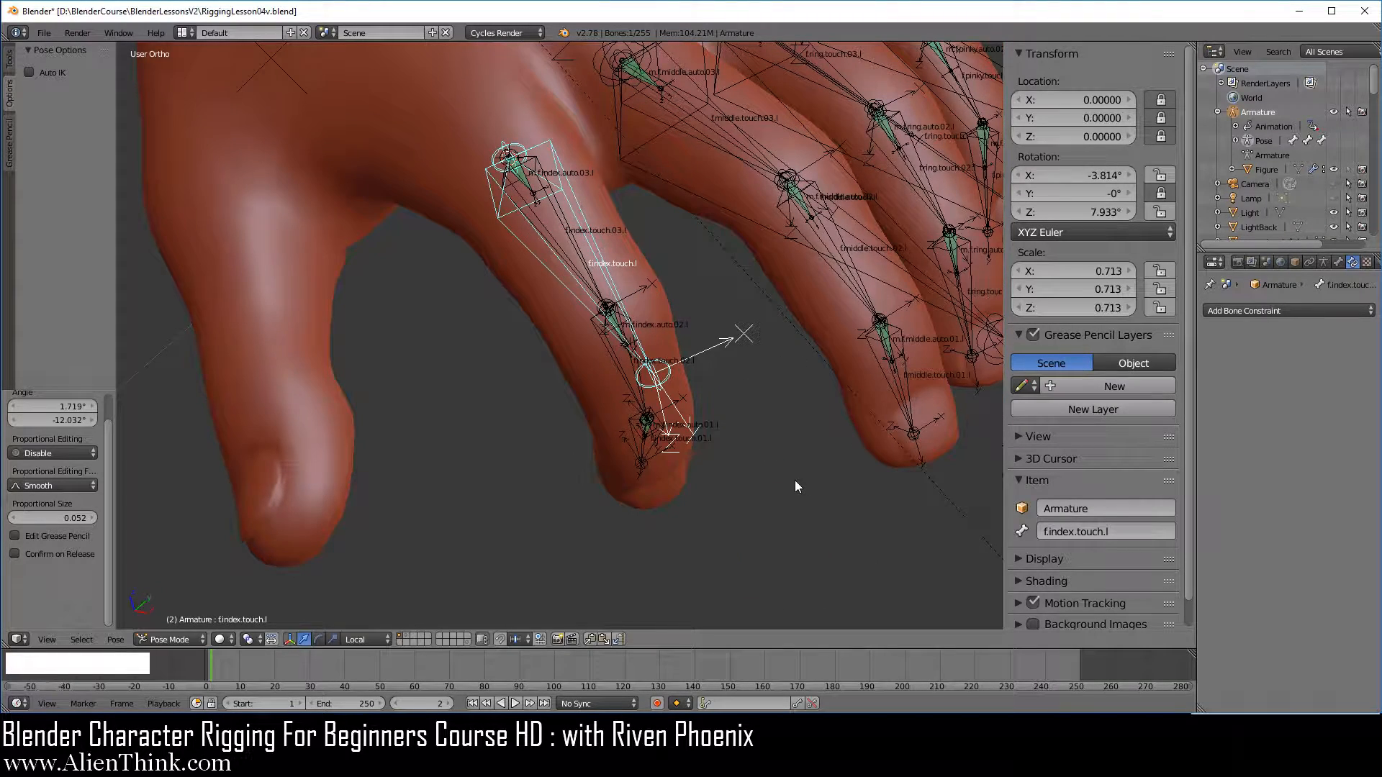
# Clear the rotation and scale of all the visible pose bones
pyautogui.press('a')
pyautogui.press('a')
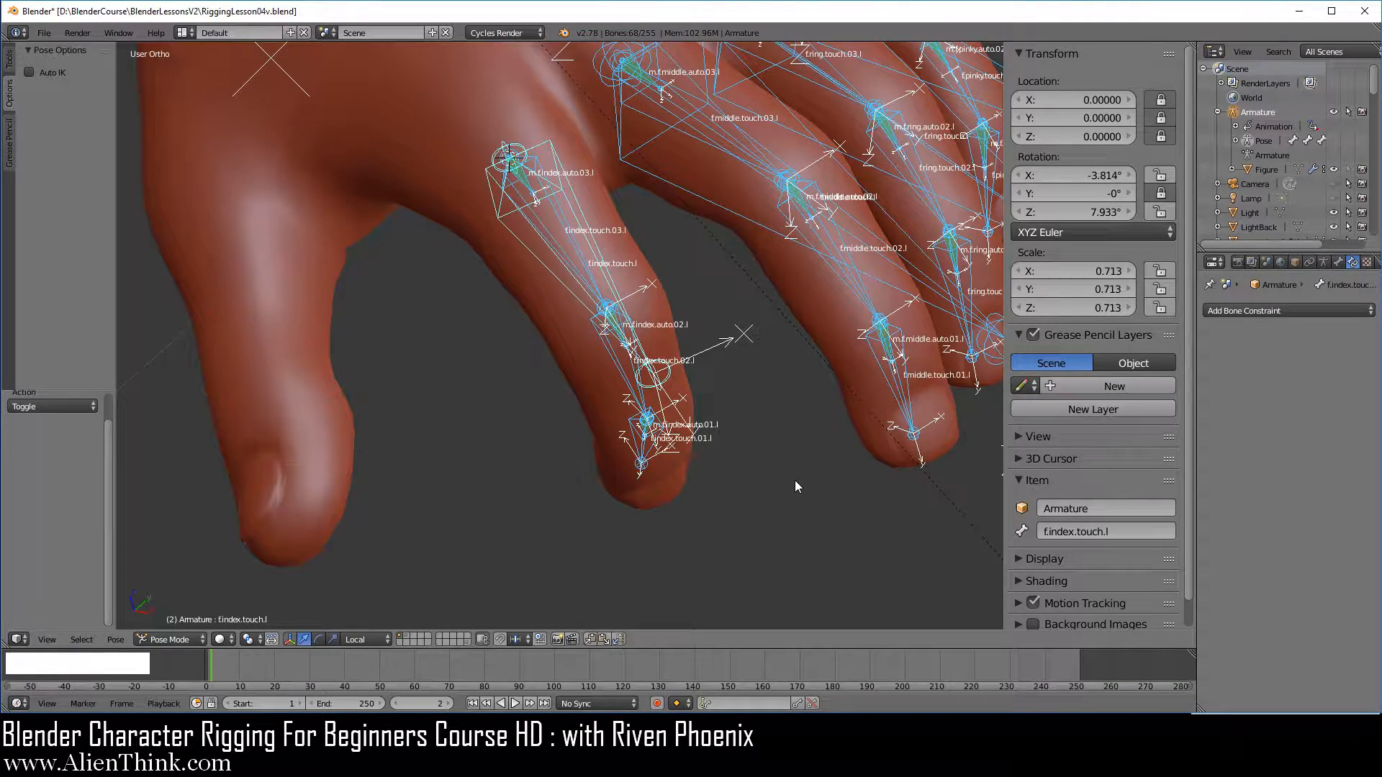
pyautogui.hotkey('alt', 'r')
pyautogui.hotkey('alt', 's')
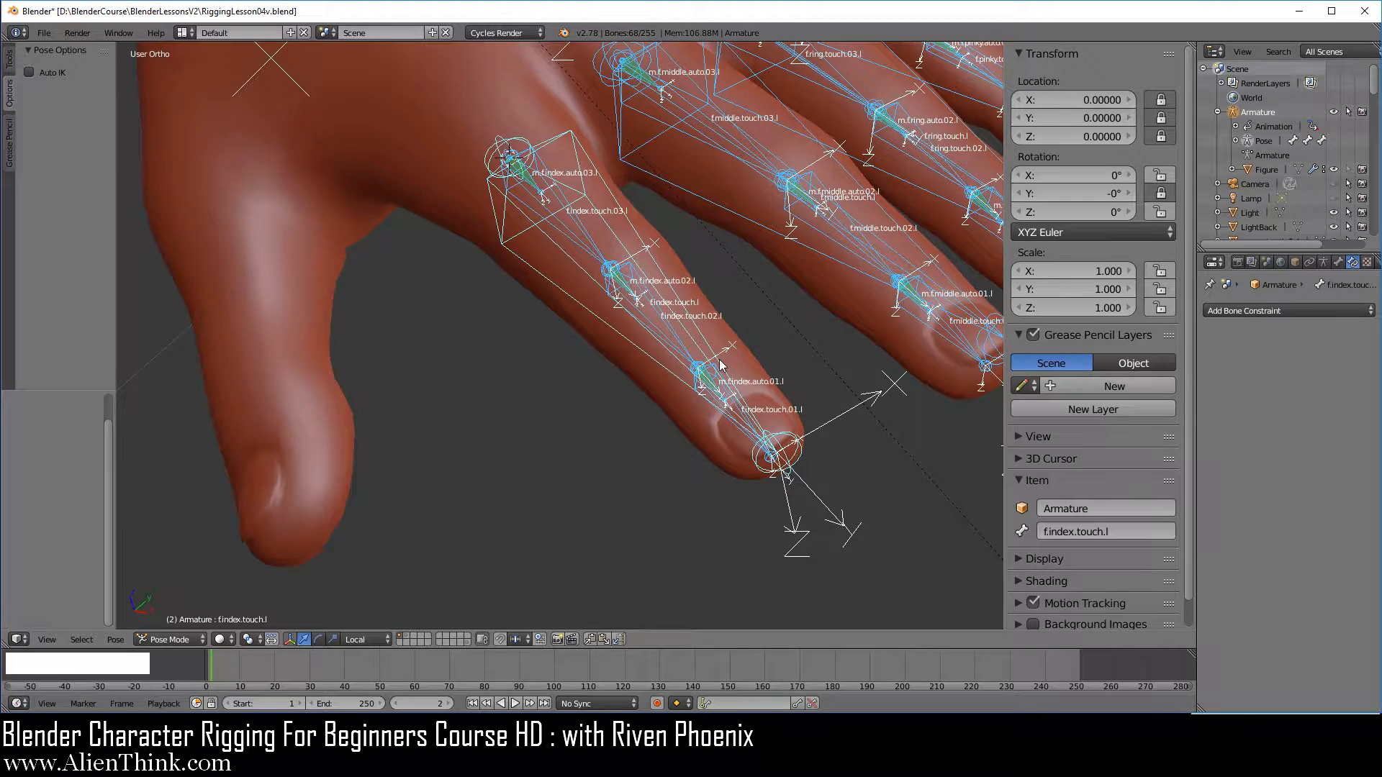
# Test scaling f.index.touch.l up to about 1.125, cancel the scaling, and inspect the Transformation constraint on m.f.index.auto.01.l
pyautogui.scroll(-5, 720, 365)
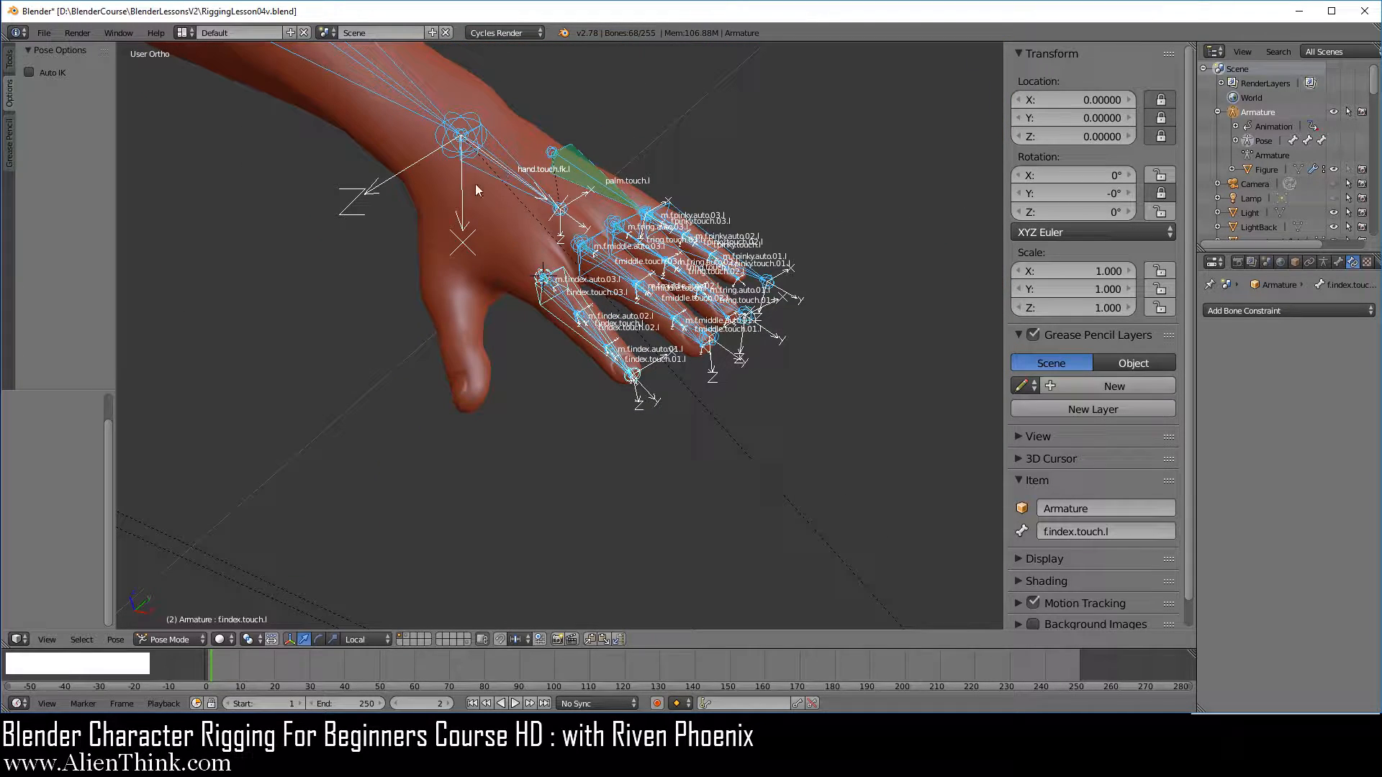
pyautogui.scroll(5, 662, 417)
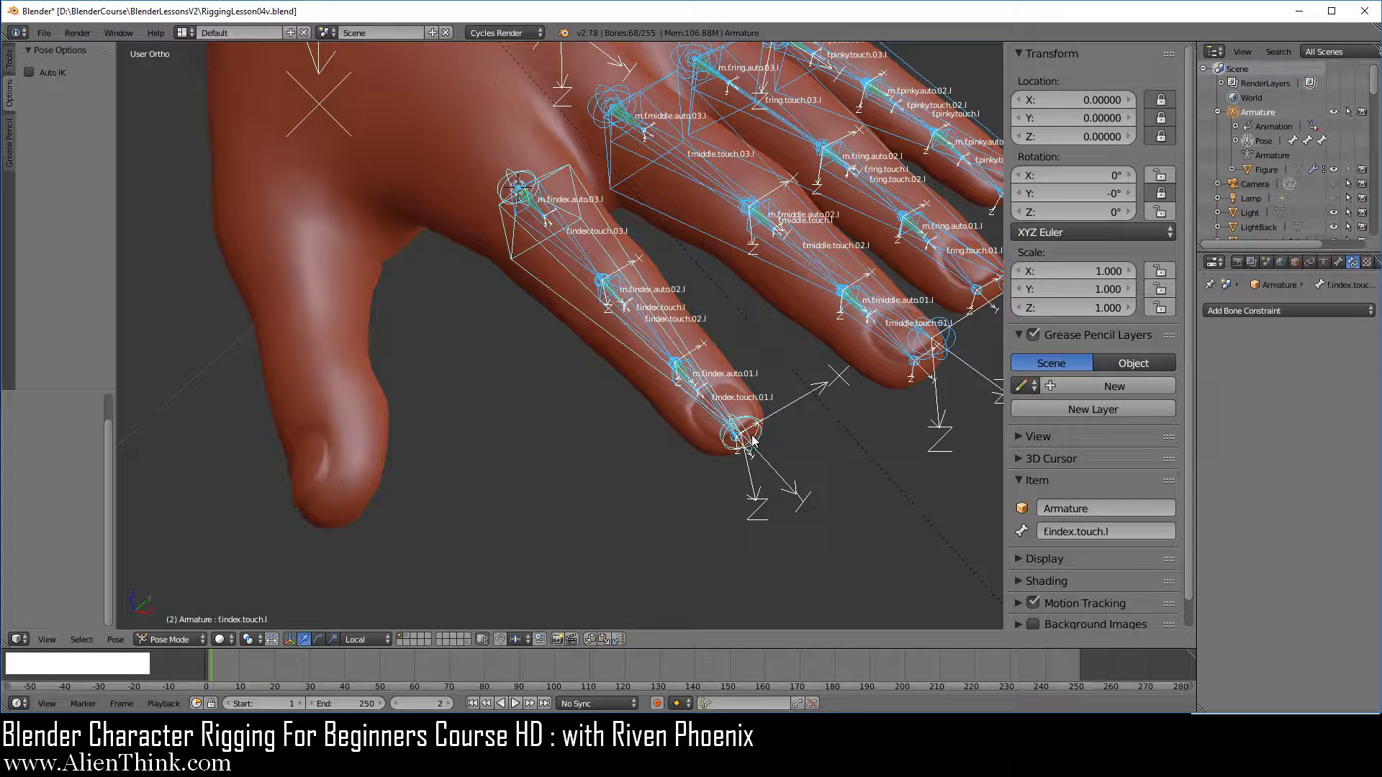
pyautogui.keyDown('shift'); pyautogui.moveTo(589, 261); pyautogui.dragTo(596, 334, button='middle'); pyautogui.keyUp('shift')
pyautogui.moveTo(596, 334); pyautogui.dragTo(663, 254, button='middle')
pyautogui.scroll(3, 676, 344)
pyautogui.keyDown('shift'); pyautogui.moveTo(785, 368); pyautogui.dragTo(666, 256, button='middle'); pyautogui.keyUp('shift')
pyautogui.rightClick(792, 501)
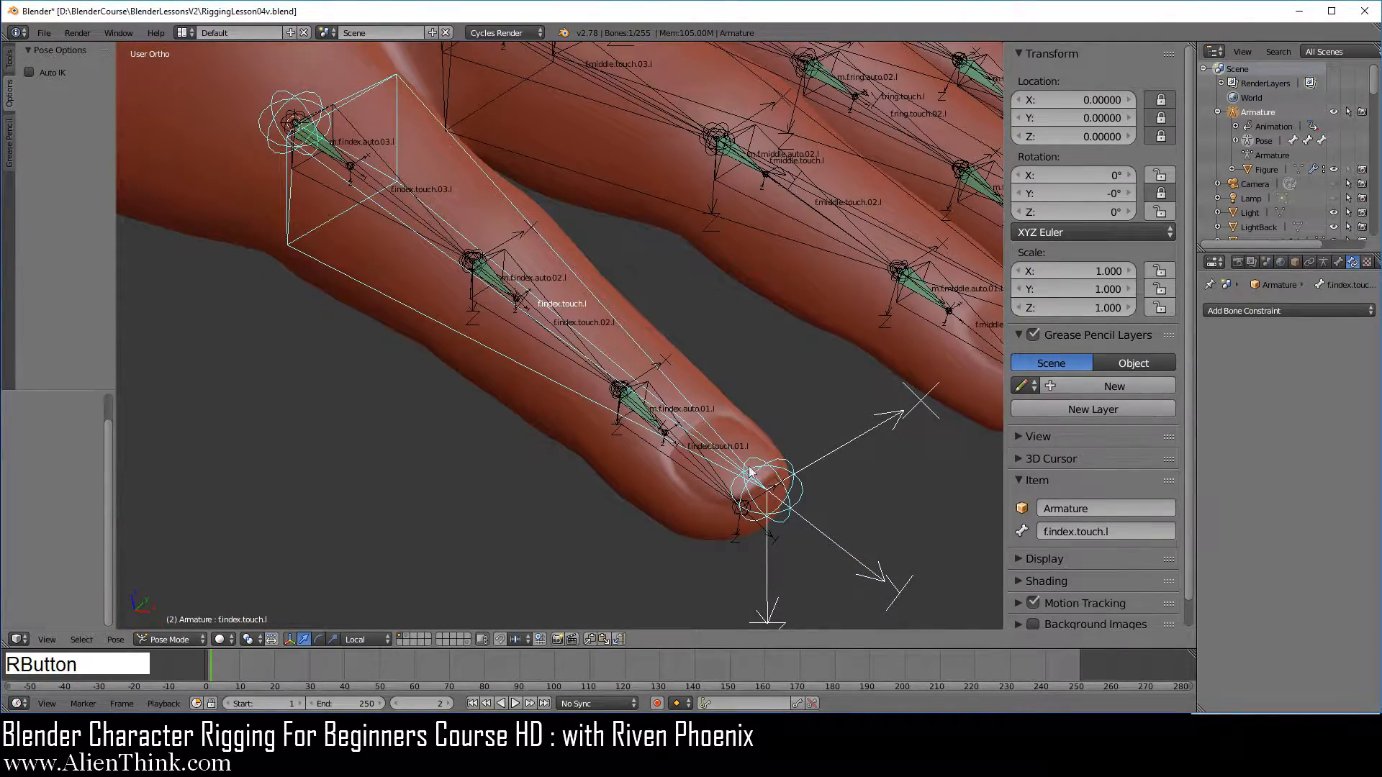
pyautogui.moveTo(750, 472); pyautogui.dragTo(737, 404, button='middle')
pyautogui.press('s')
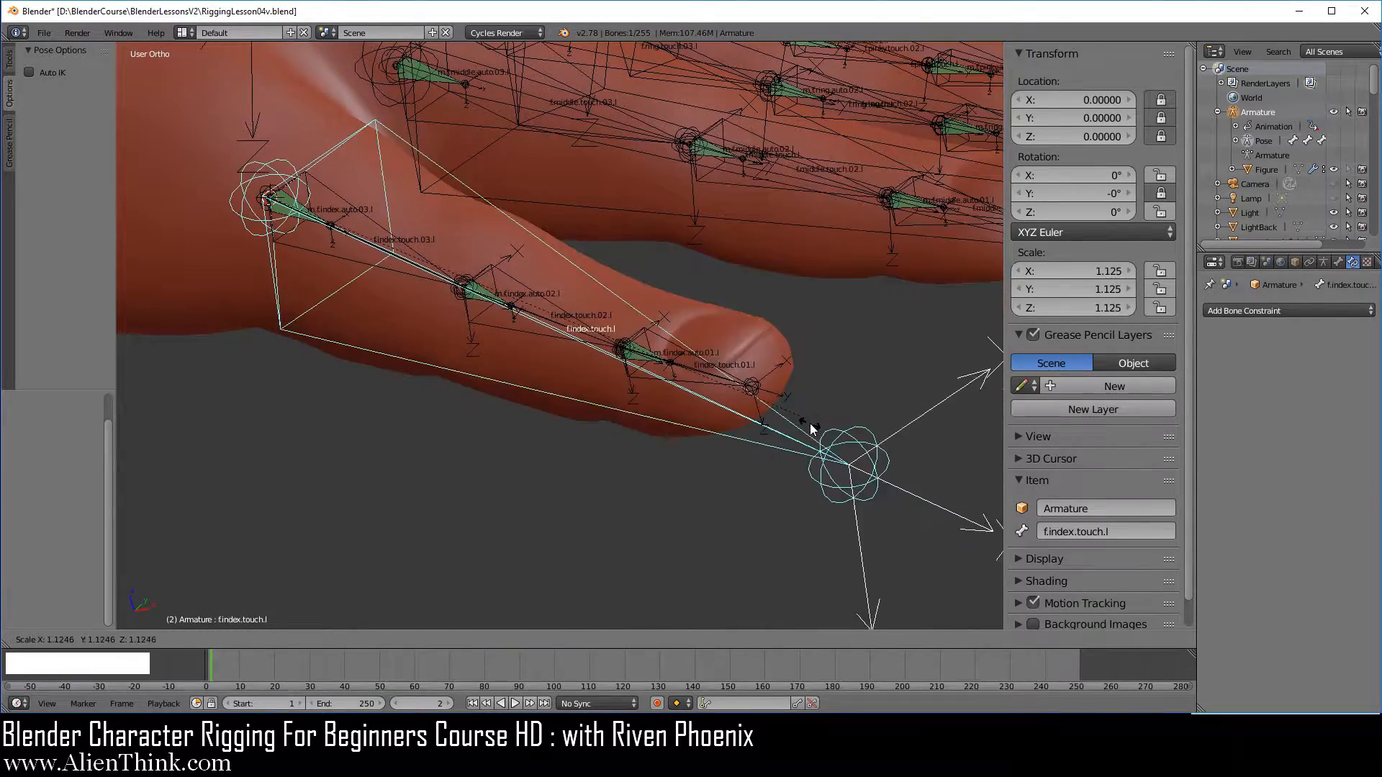
pyautogui.rightClick(810, 423)
pyautogui.rightClick(650, 393)
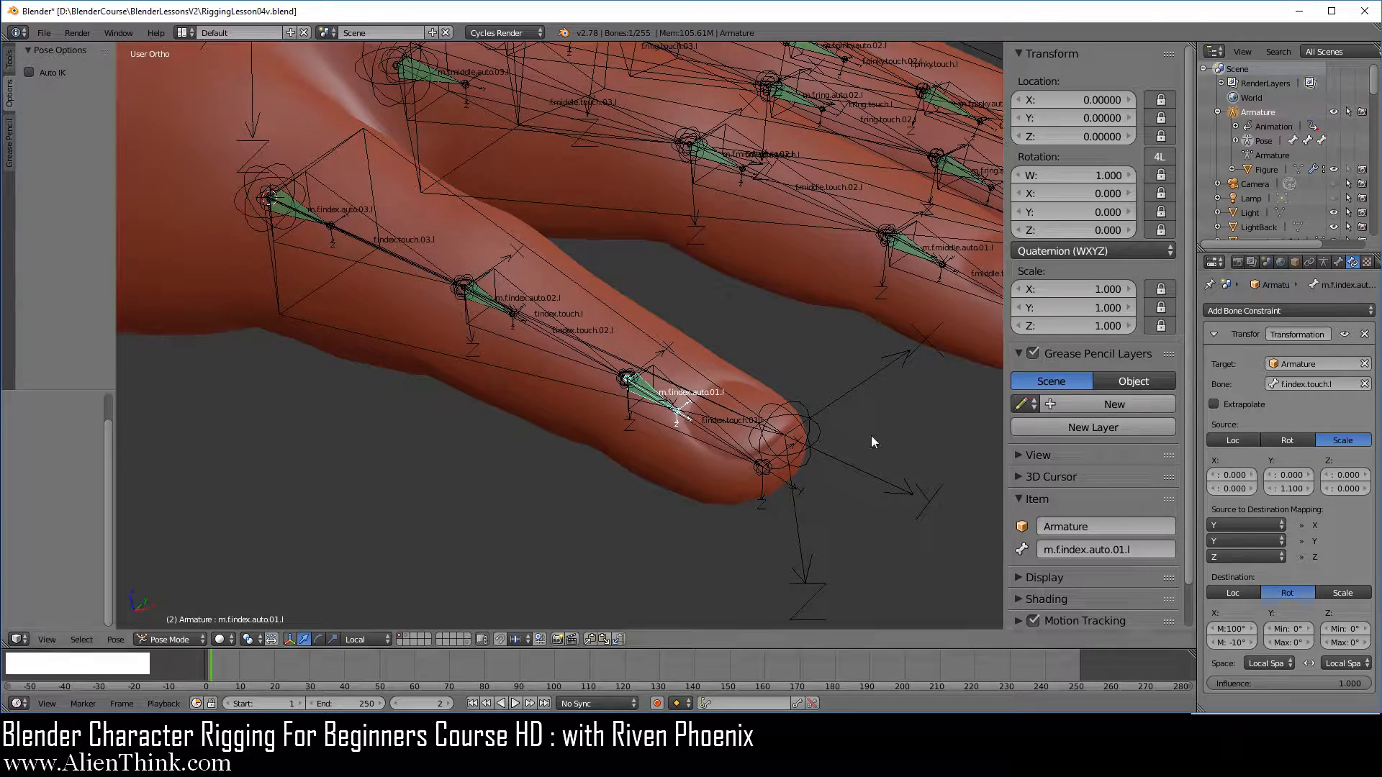
# Set the target bone of the Transformation constraints on m.f.middle.auto.02.l and m.f.middle.auto.01.l to f.middle.touch.l
pyautogui.scroll(-2, 823, 409)
pyautogui.keyDown('shift'); pyautogui.moveTo(572, 257); pyautogui.dragTo(633, 437, button='middle'); pyautogui.keyUp('shift')
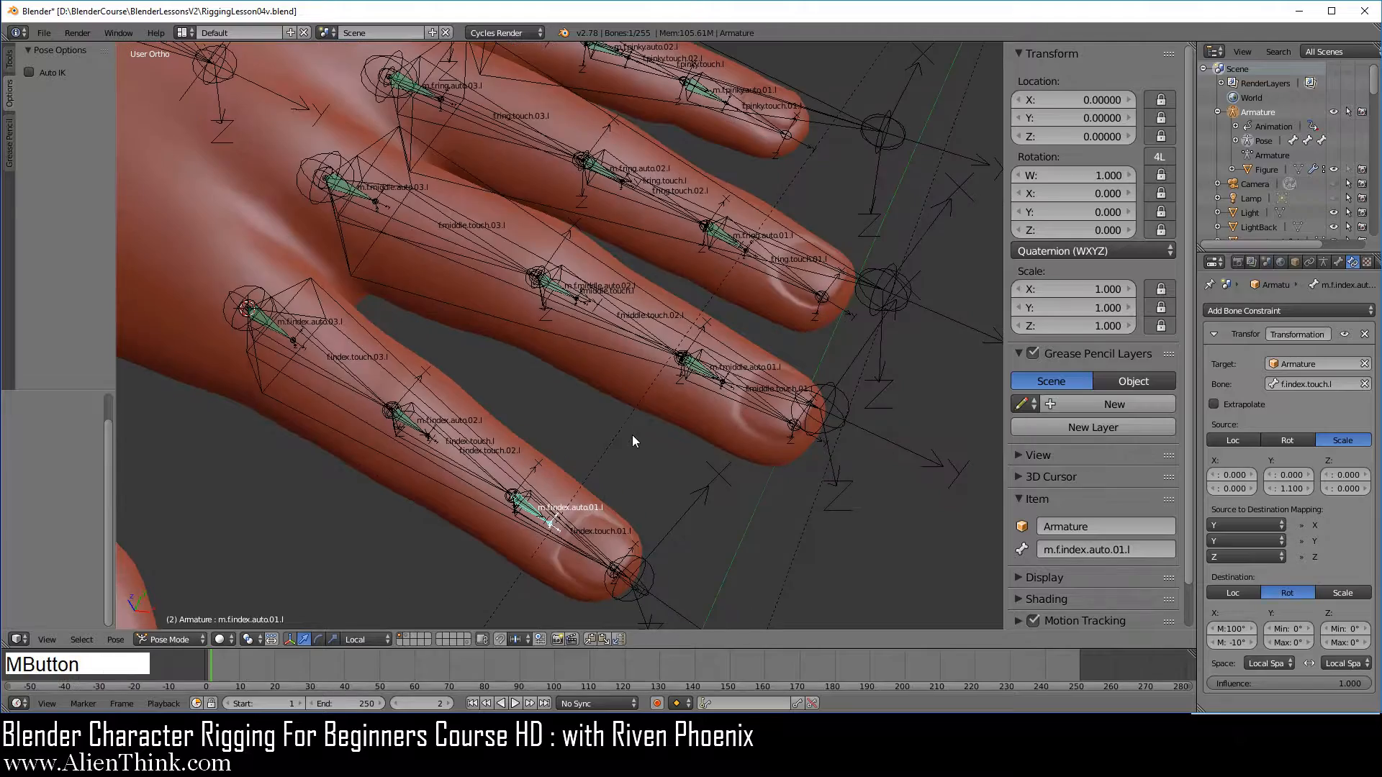
pyautogui.press('KP_7')
pyautogui.keyDown('shift'); pyautogui.moveTo(677, 360); pyautogui.dragTo(843, 429, button='middle'); pyautogui.keyUp('shift')
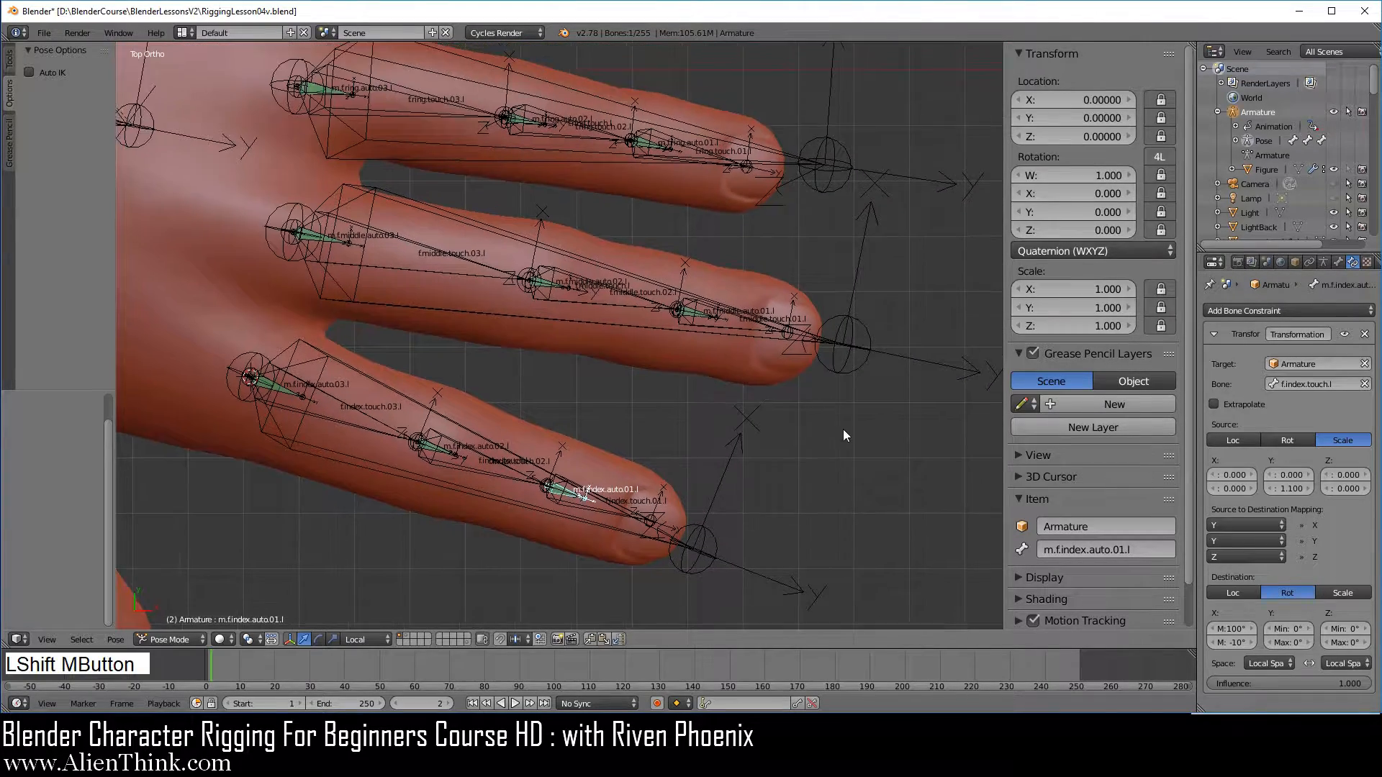
pyautogui.scroll(2, 844, 429)
pyautogui.rightClick(952, 345)
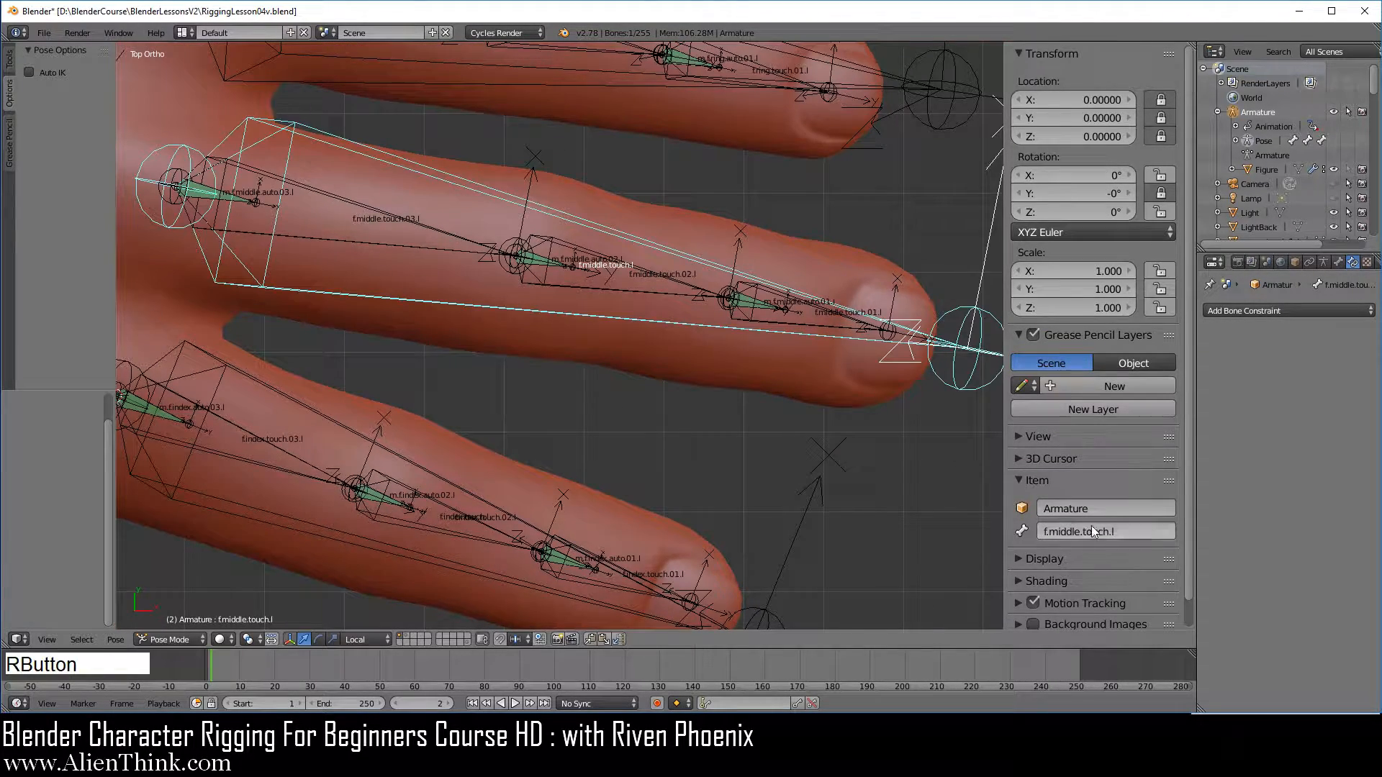
pyautogui.hotkey('ctrl', 'c')
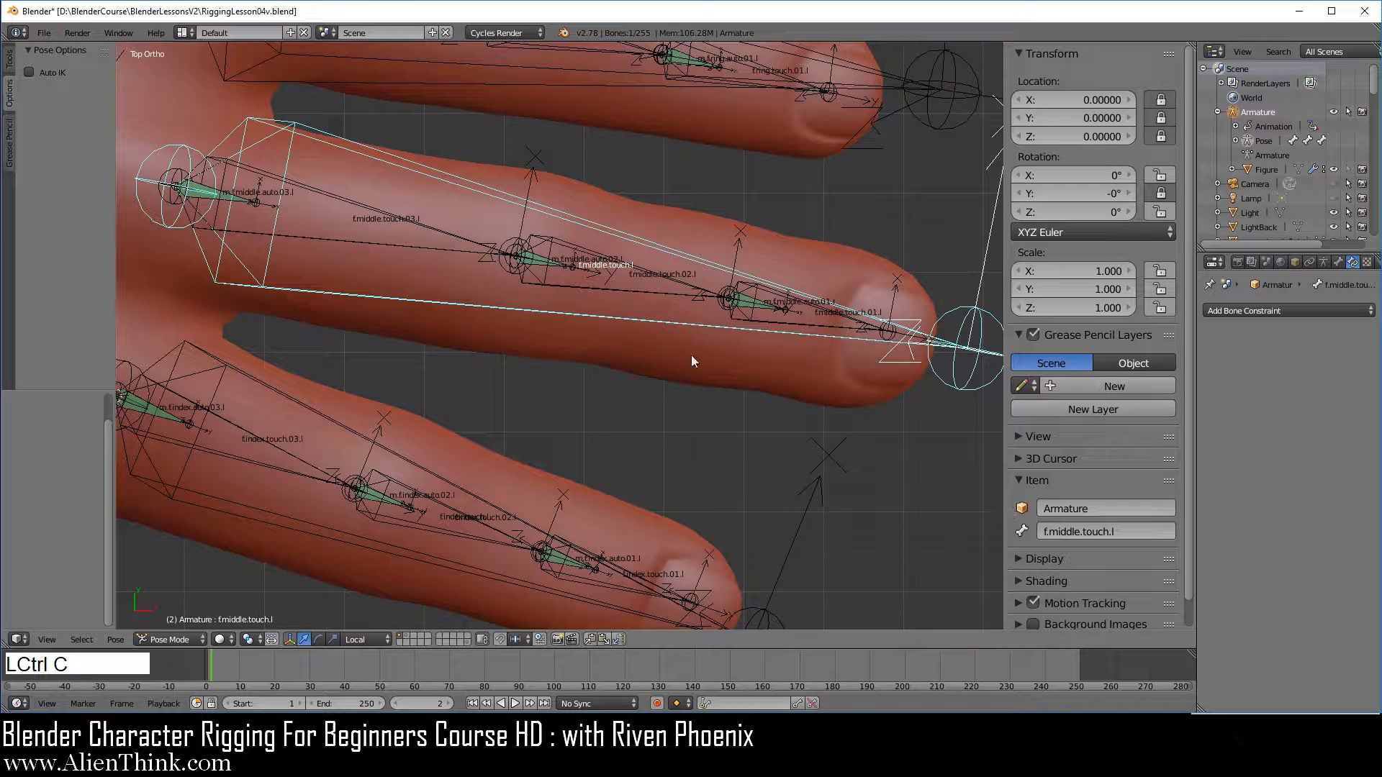
pyautogui.rightClick(558, 267)
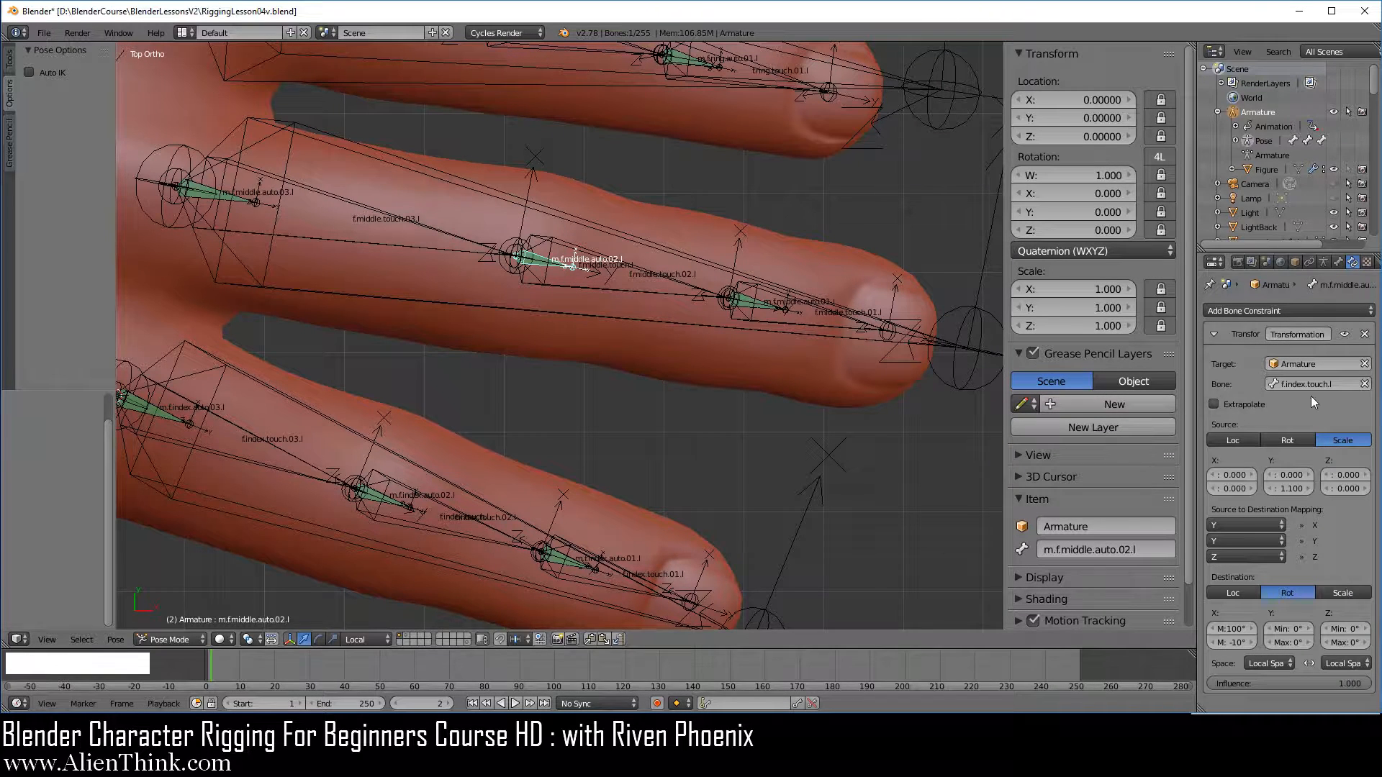
pyautogui.hotkey('ctrl', 'v')
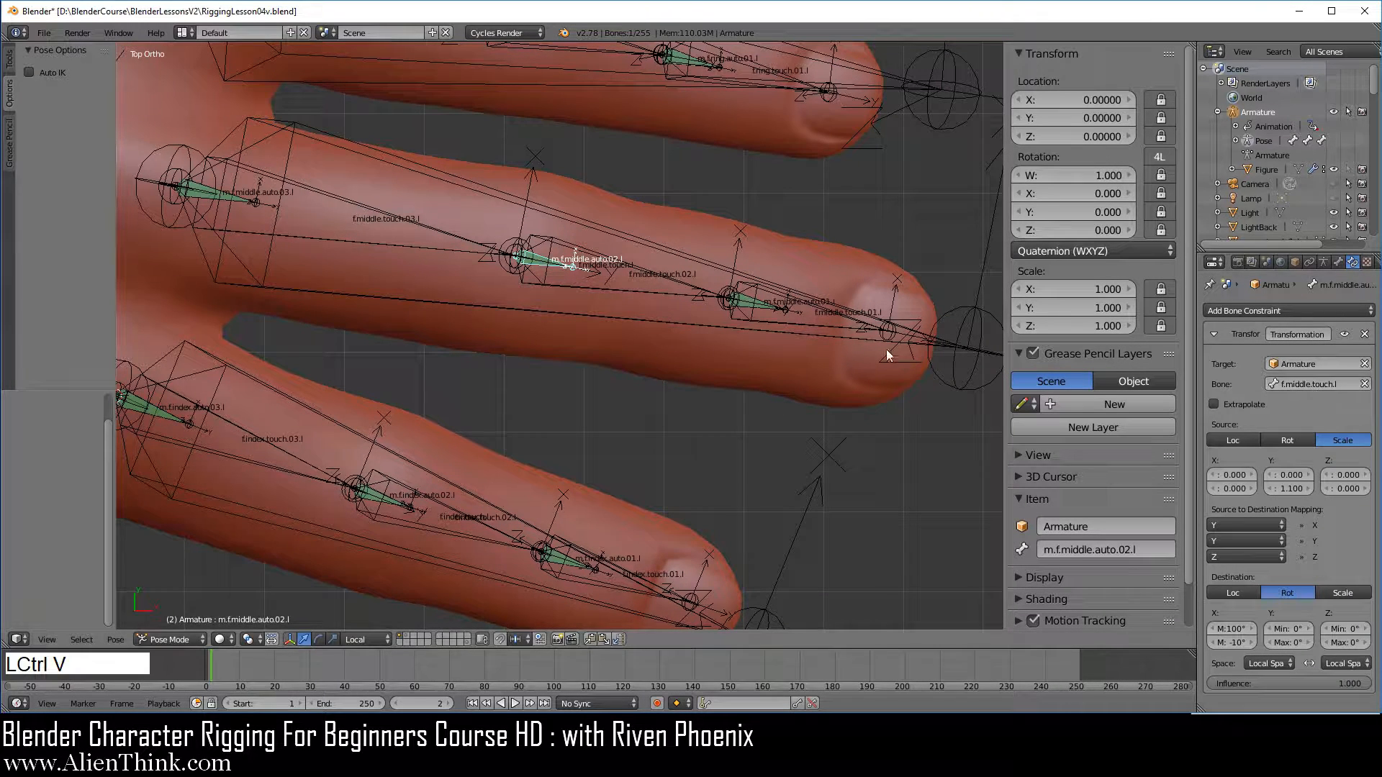
pyautogui.rightClick(763, 305)
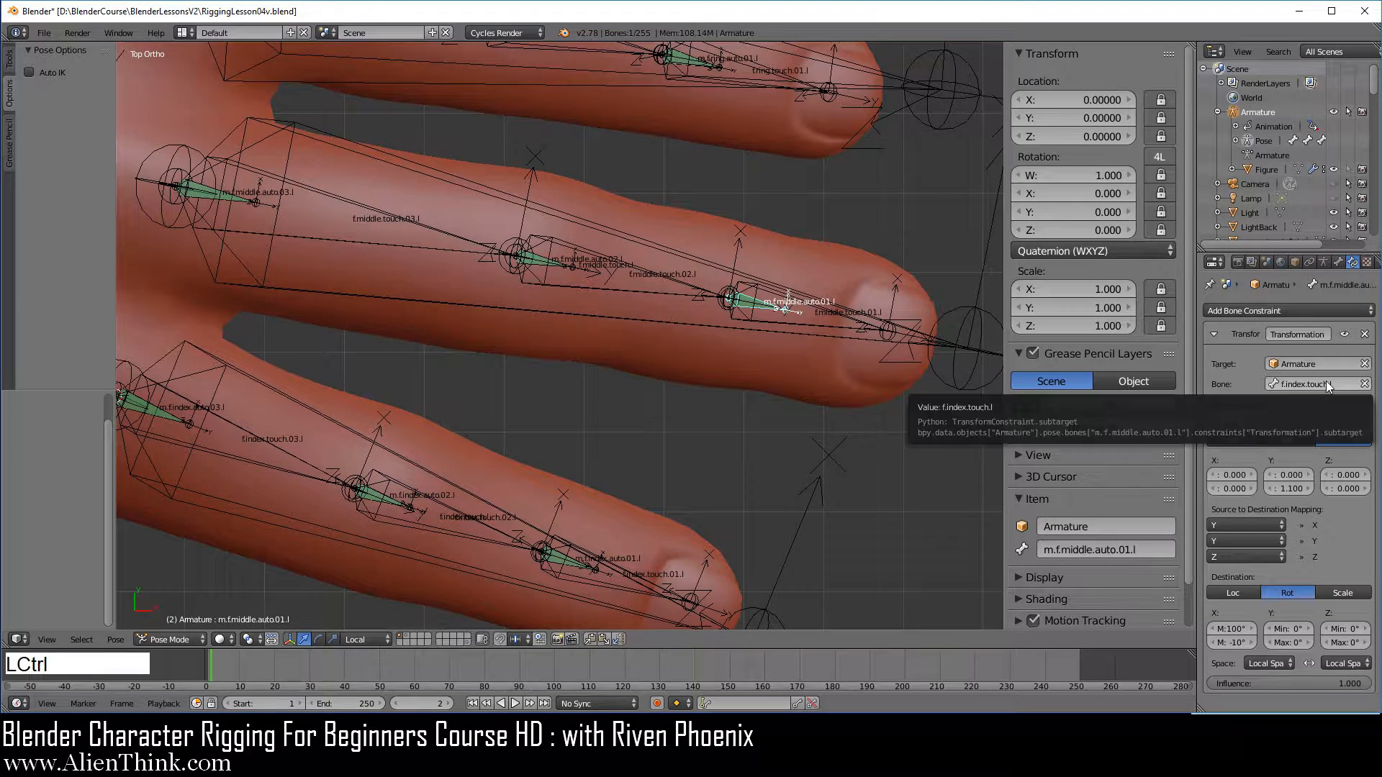
pyautogui.hotkey('ctrl', 'v')
# Test the middle finger's curl by scaling f.middle.touch.l, and cancel the scaling
pyautogui.rightClick(954, 352)
pyautogui.press('s')
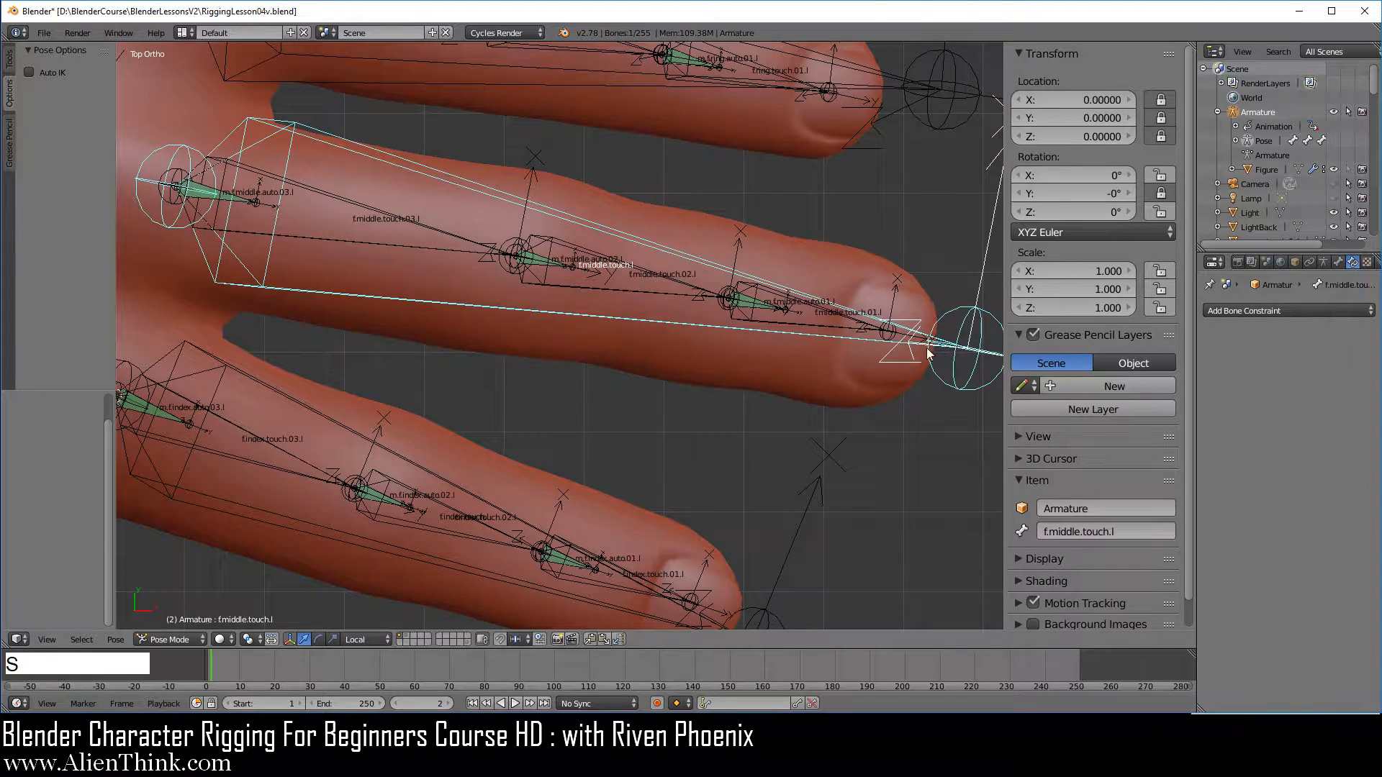
pyautogui.rightClick(835, 350)
# Set the target bone of the Transformation constraints on m.f.ring.auto.02.l and m.f.ring.auto.01.l to f.ring.touch.l
pyautogui.keyDown('shift'); pyautogui.moveTo(778, 324); pyautogui.dragTo(728, 451, button='middle'); pyautogui.keyUp('shift')
pyautogui.rightClick(918, 390)
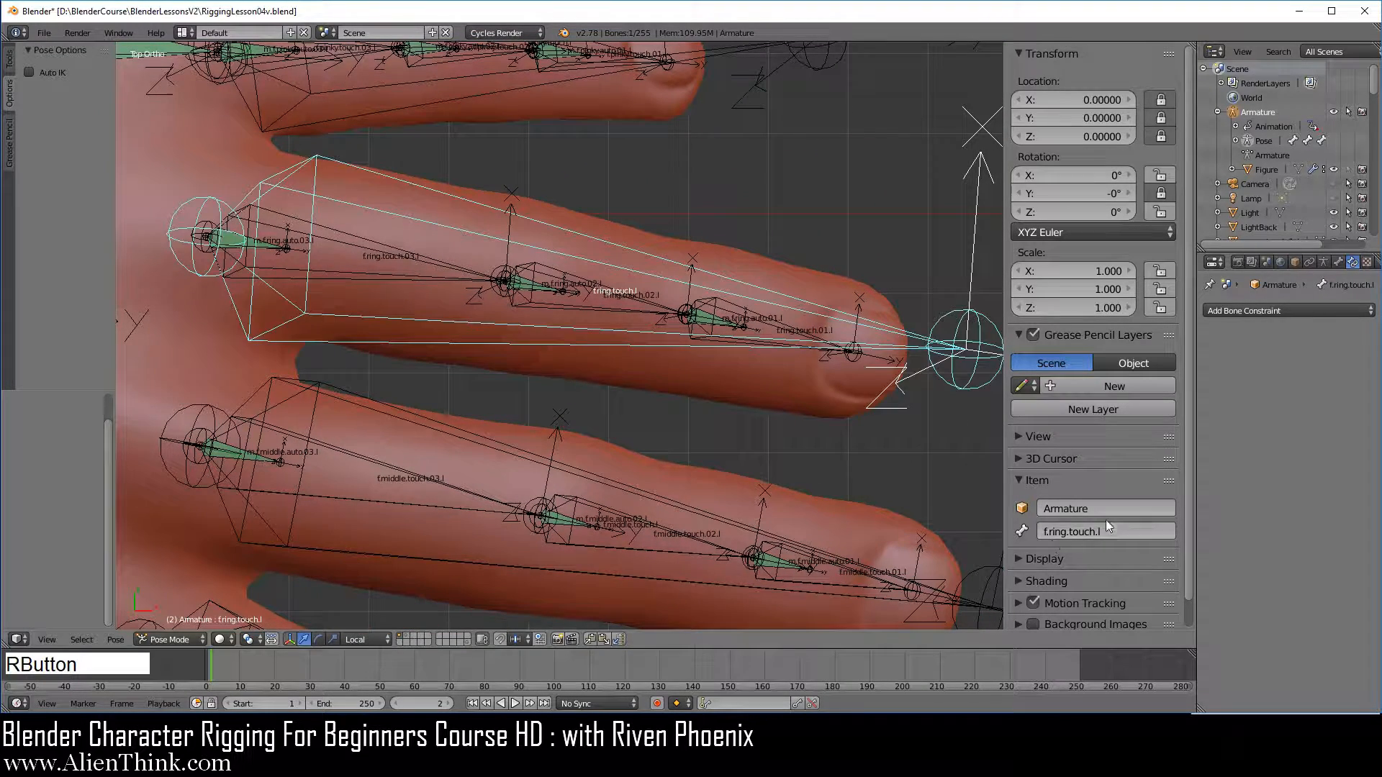
pyautogui.hotkey('ctrl', 'c')
pyautogui.rightClick(550, 286)
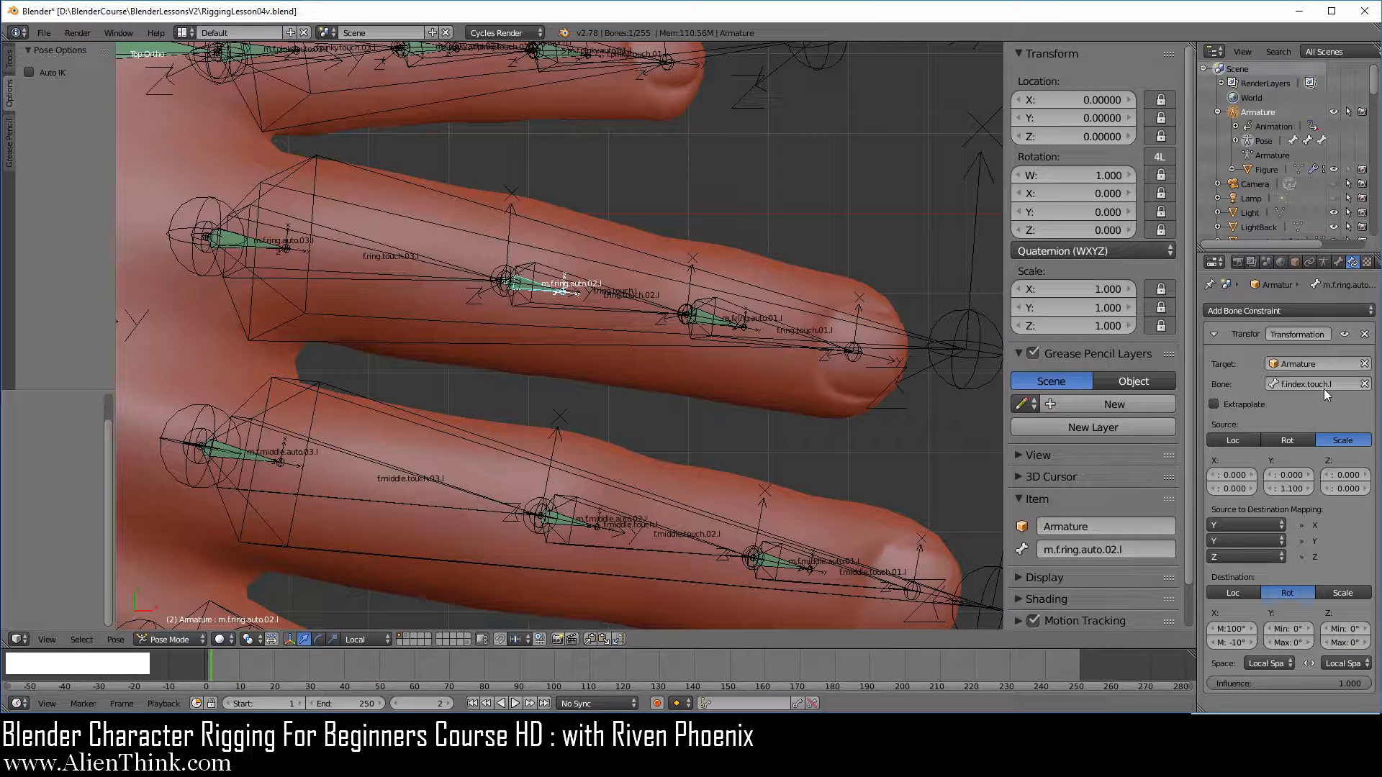
pyautogui.hotkey('ctrl', 'v')
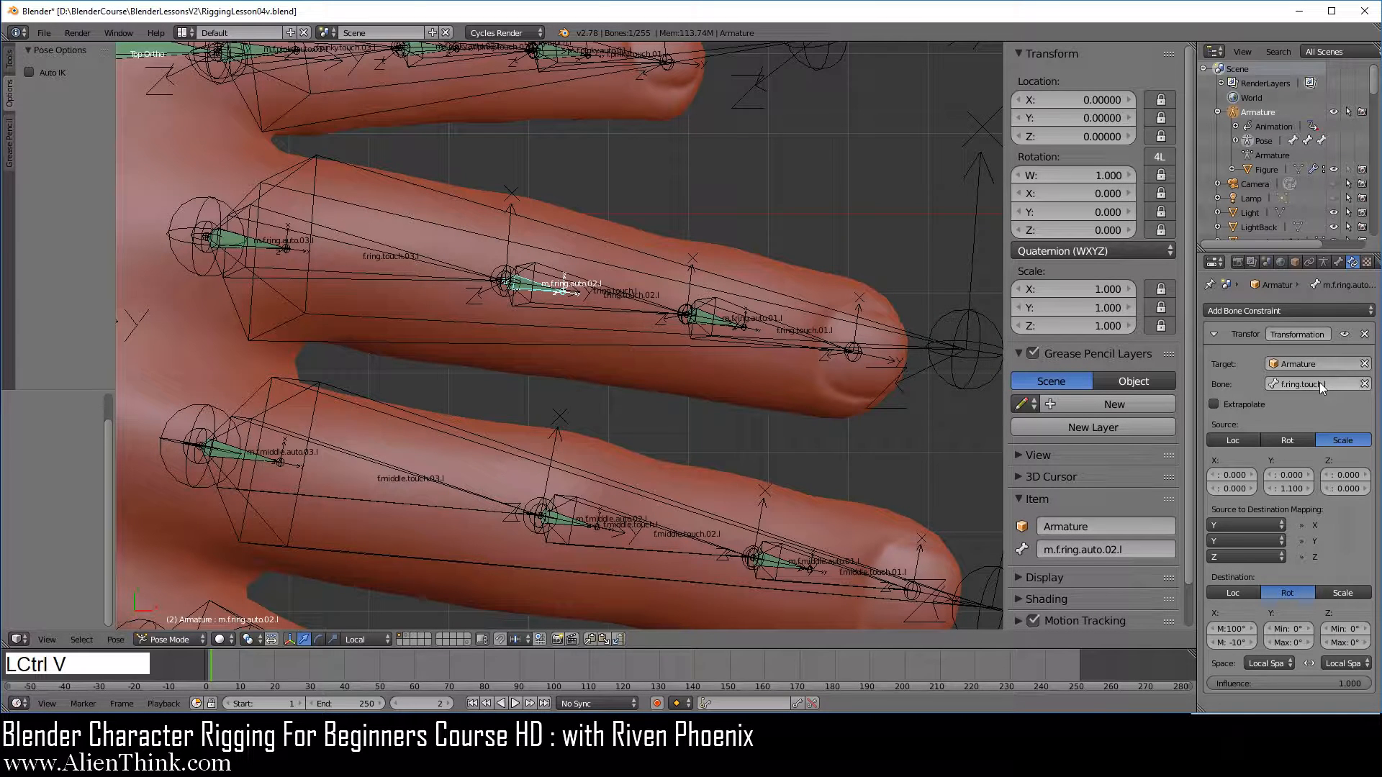
pyautogui.rightClick(720, 323)
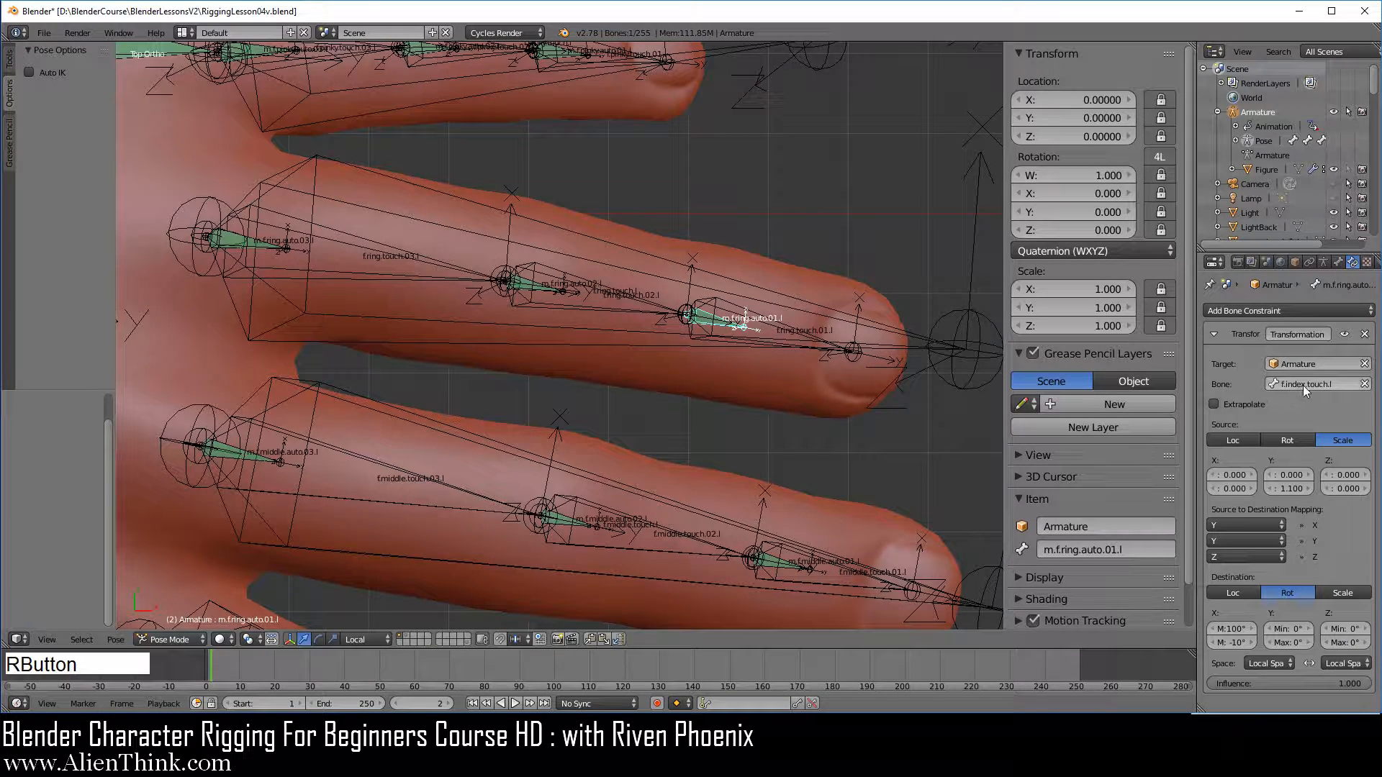
pyautogui.hotkey('ctrl', 'v')
# Test the ring finger's curl by scaling f.ring.touch.l, and cancel the scaling
pyautogui.rightClick(954, 346)
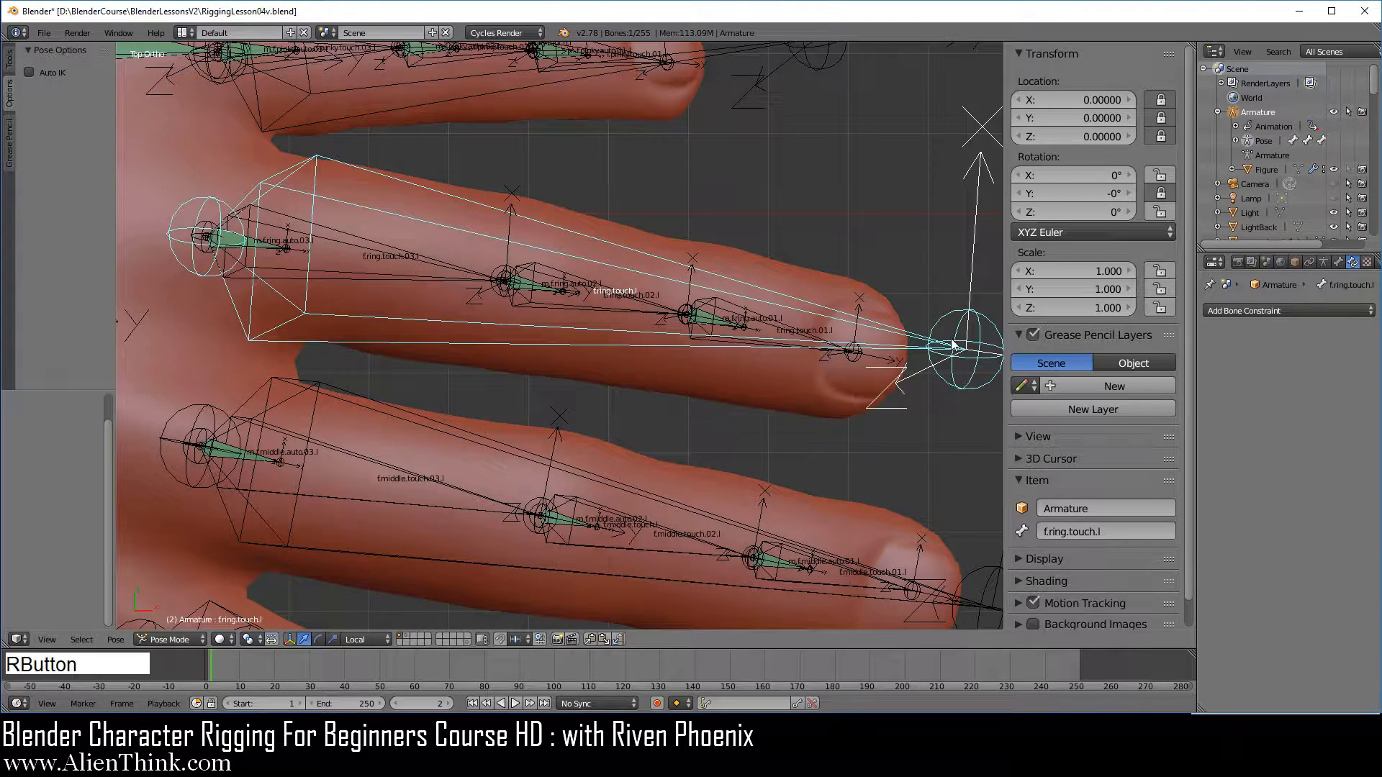
pyautogui.press('s')
pyautogui.rightClick(810, 354)
# Set the target bone of the Transformation constraints on m.f.pinky.auto.02.l and m.f.pinky.auto.01.l to f.pinky.touch.l
pyautogui.keyDown('shift'); pyautogui.moveTo(691, 205); pyautogui.dragTo(787, 395, button='middle'); pyautogui.keyUp('shift')
pyautogui.rightClick(874, 279)
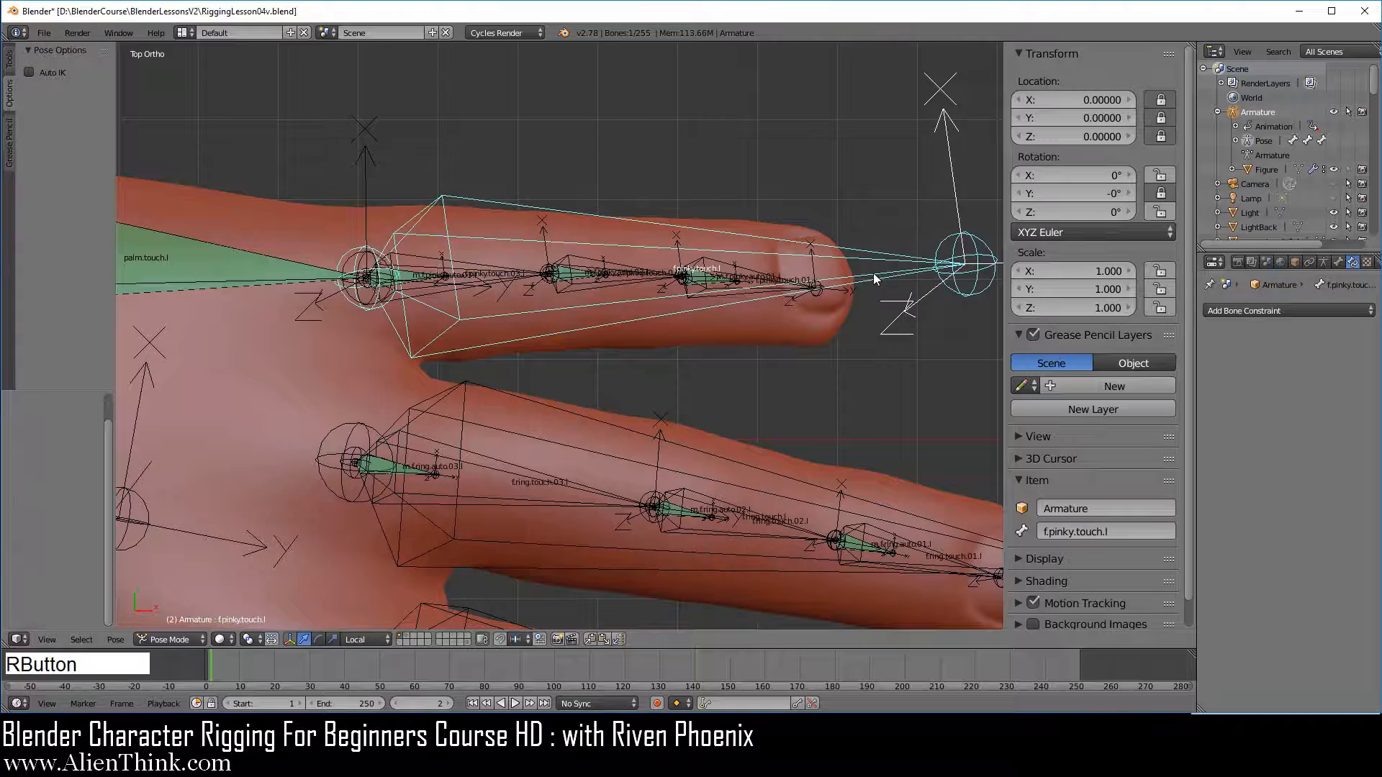
pyautogui.hotkey('ctrl', 'c')
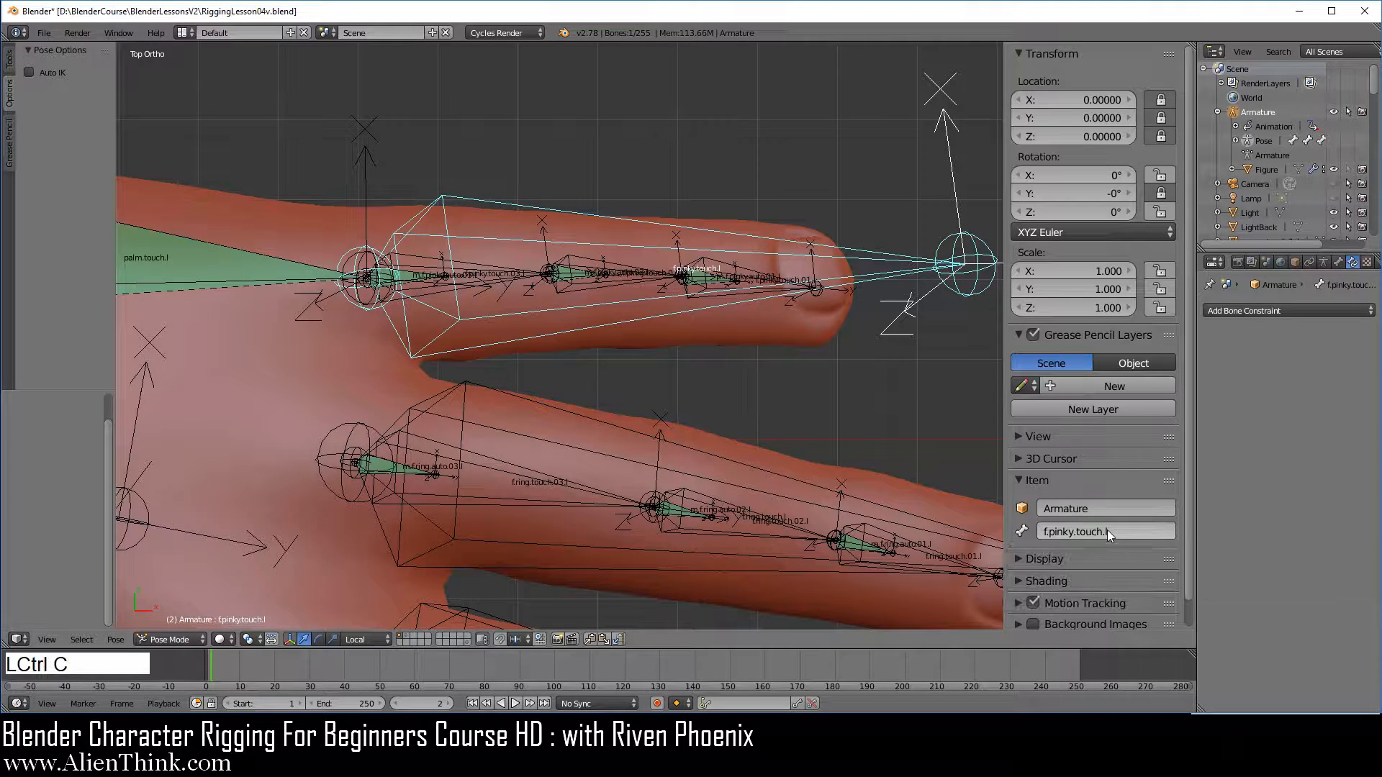
pyautogui.rightClick(586, 274)
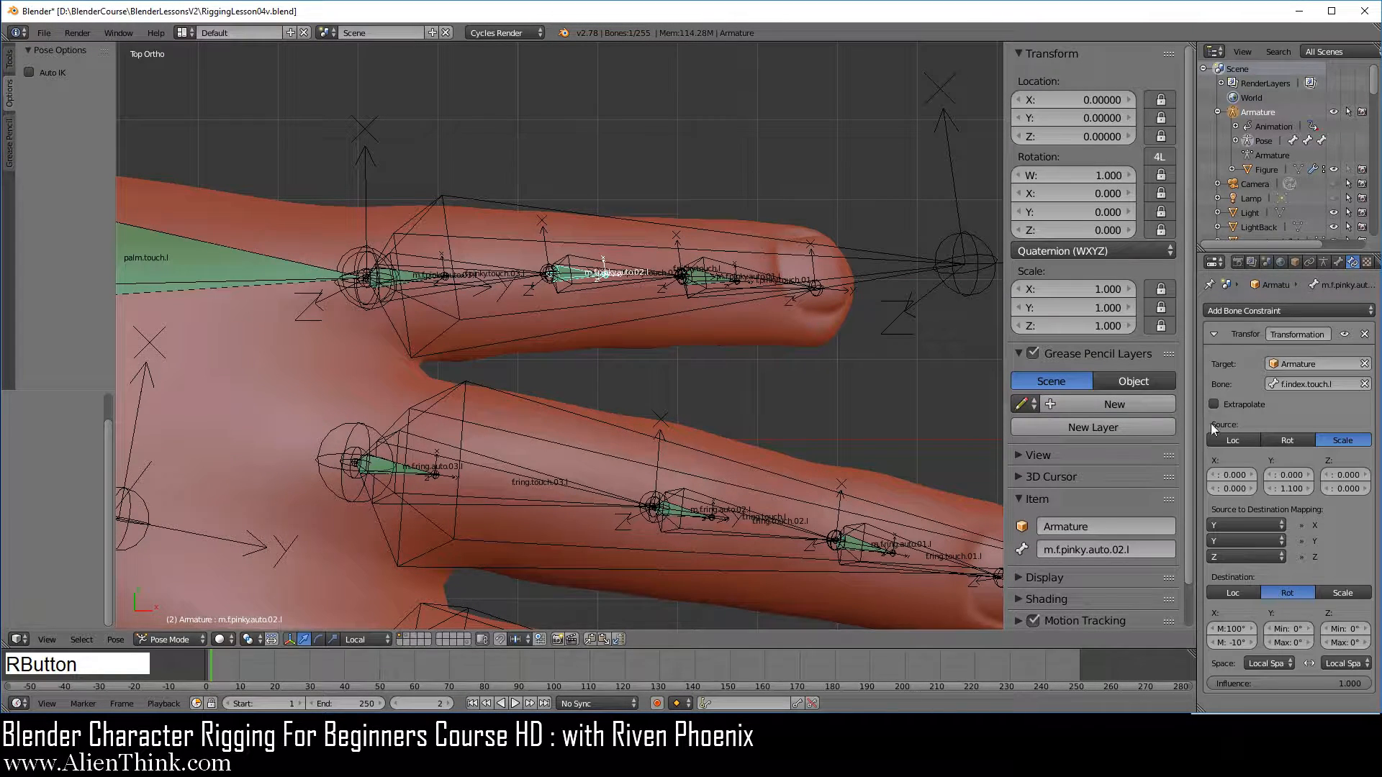
pyautogui.hotkey('ctrl', 'v')
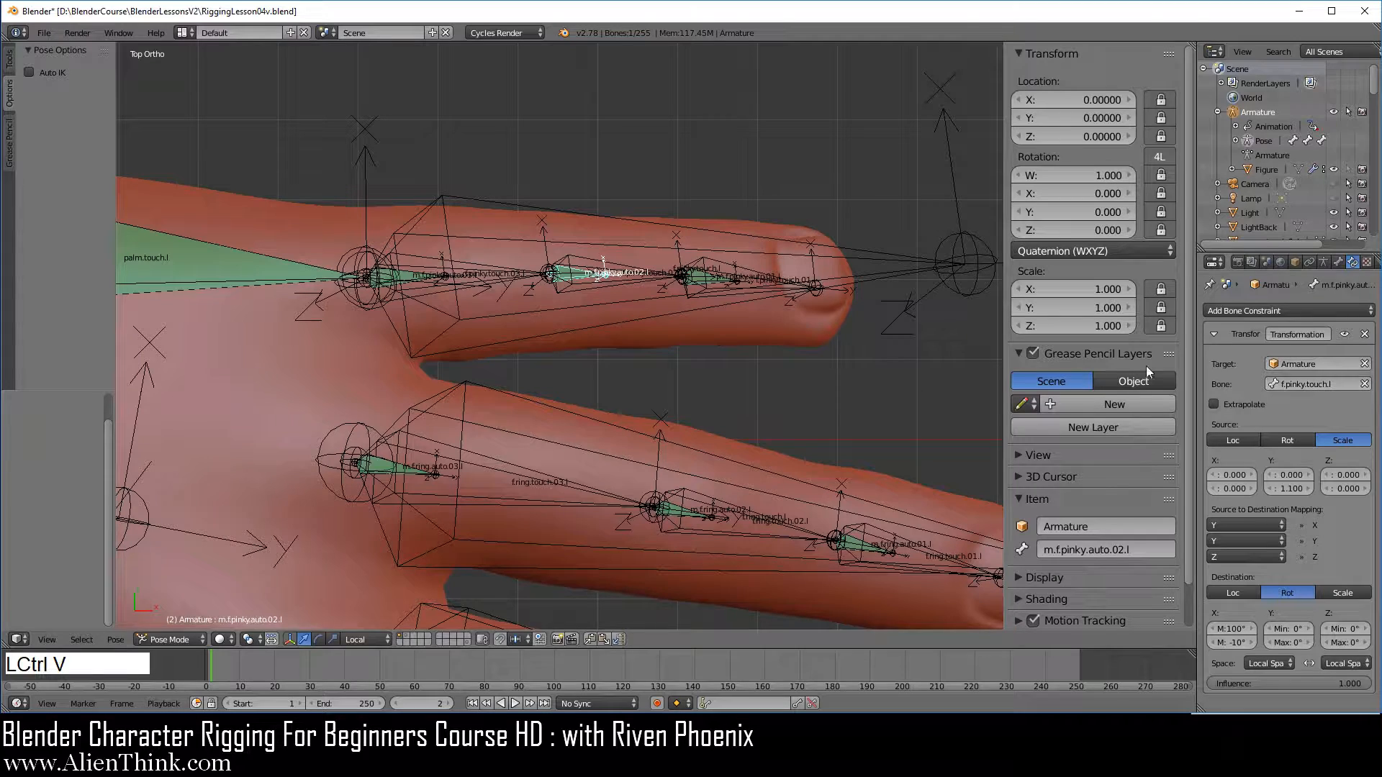
pyautogui.rightClick(716, 282)
pyautogui.hotkey('ctrl', 'v')
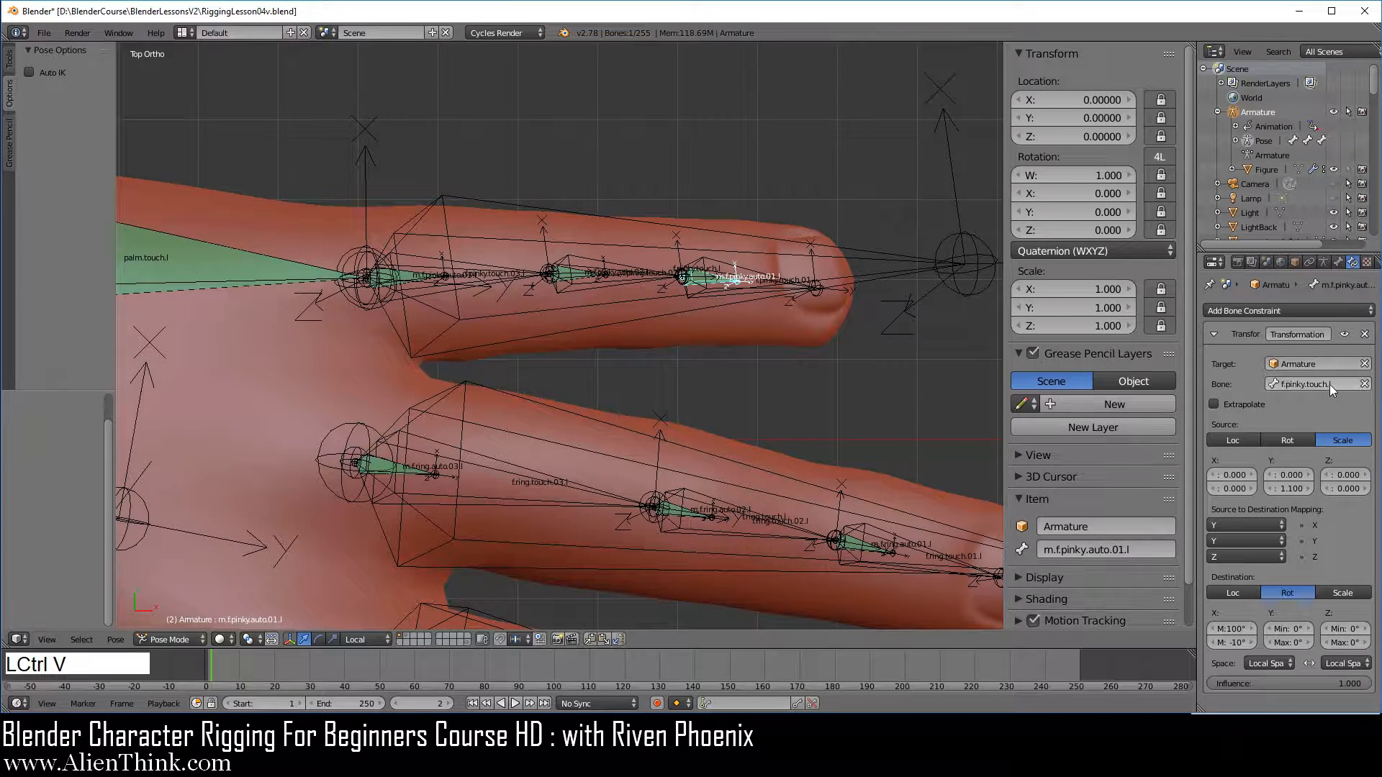
# Test the pinky by scaling f.pinky.touch.l down to about 0.762 and trackball-rotating it, cancelling both transforms
pyautogui.rightClick(925, 261)
pyautogui.press('s')
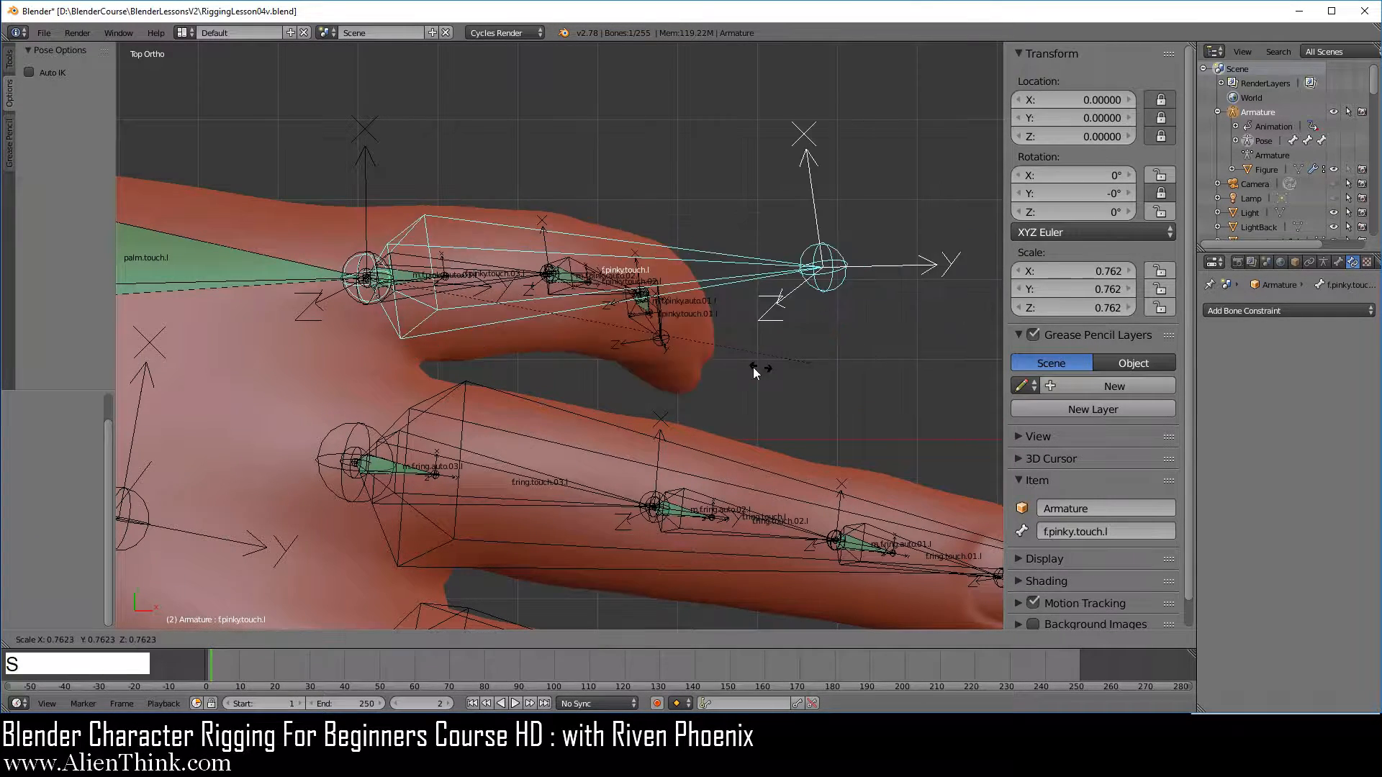
pyautogui.rightClick(793, 362)
pyautogui.press('r')
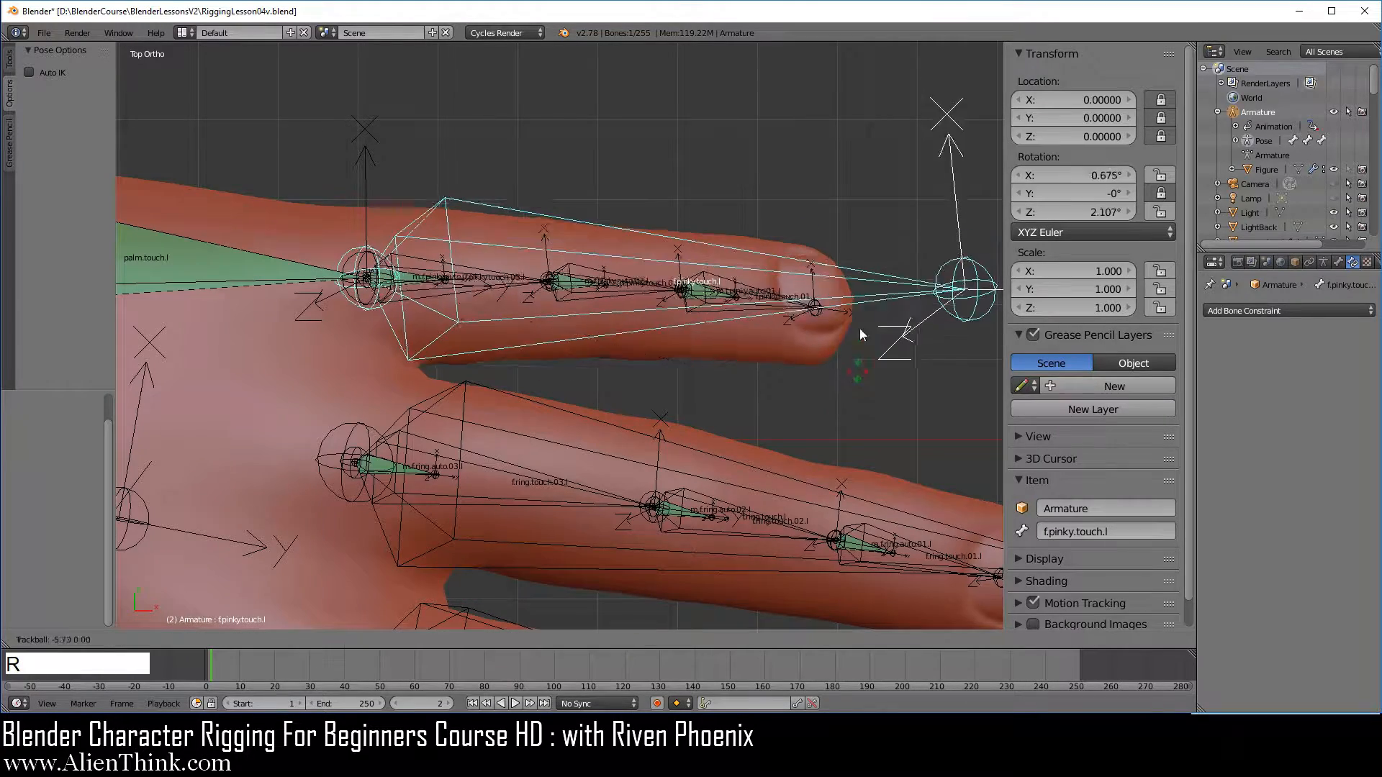
pyautogui.rightClick(844, 373)
# Test the ring finger's rotation by trackball-rotating f.ring.touch.l, and cancel the rotation
pyautogui.keyDown('shift'); pyautogui.moveTo(793, 408); pyautogui.dragTo(640, 186, button='middle'); pyautogui.keyUp('shift')
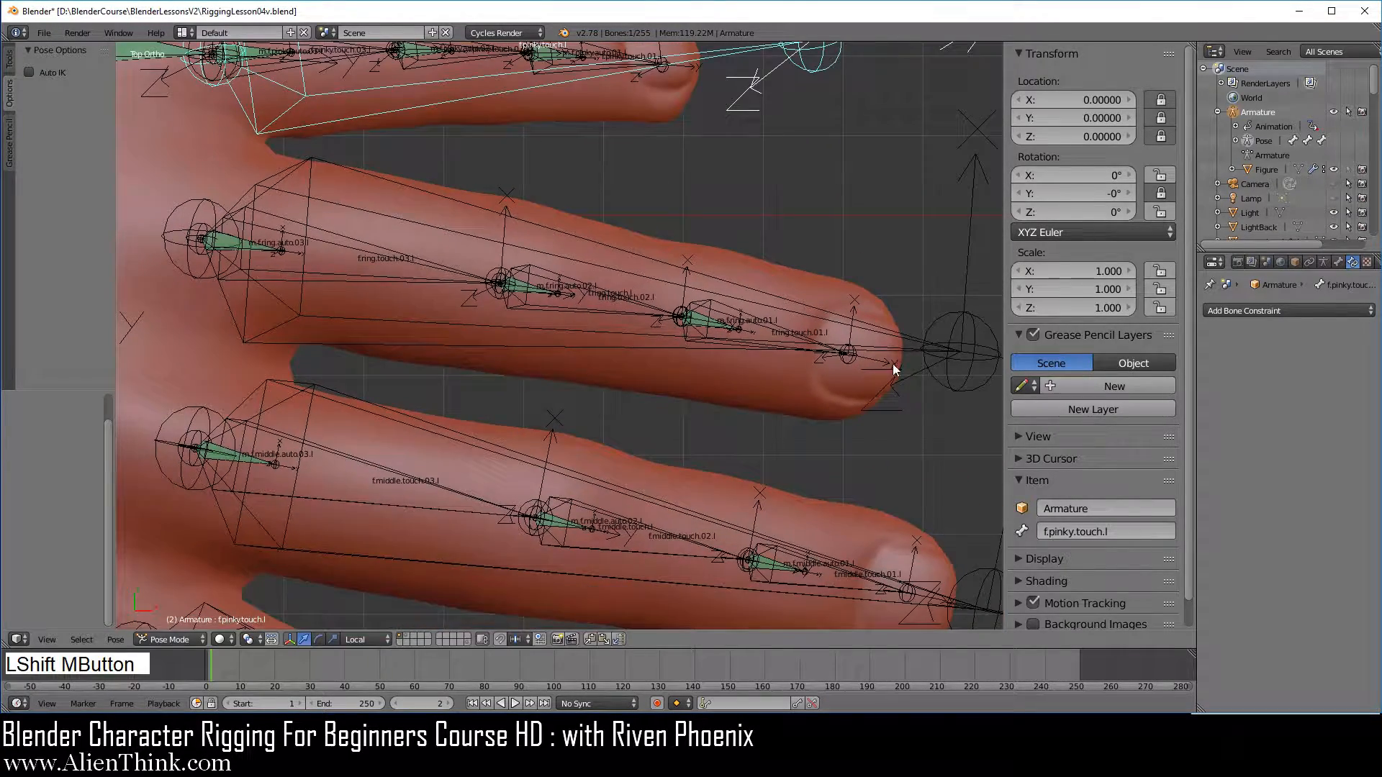
pyautogui.rightClick(904, 345)
pyautogui.scroll(-2, 870, 412)
pyautogui.press('r')
pyautogui.press('r')
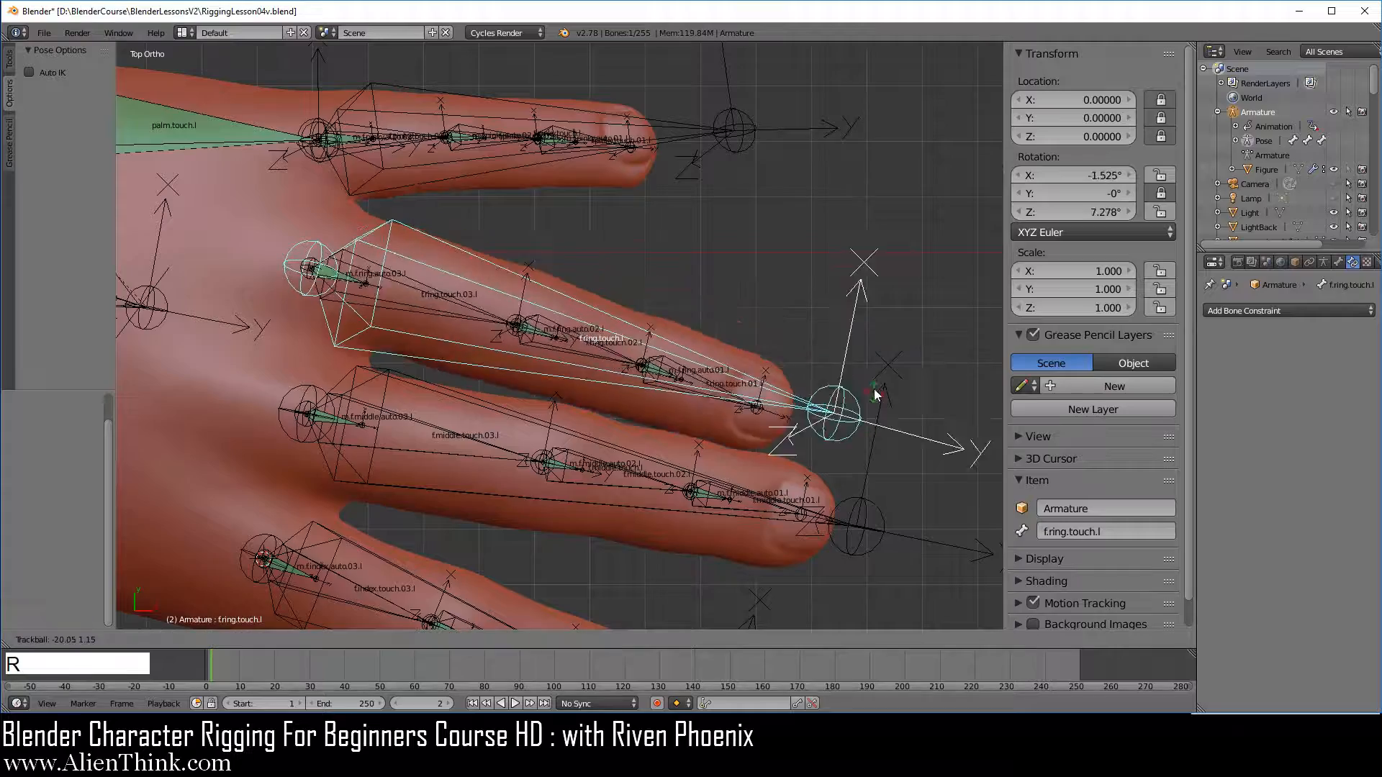
pyautogui.rightClick(861, 437)
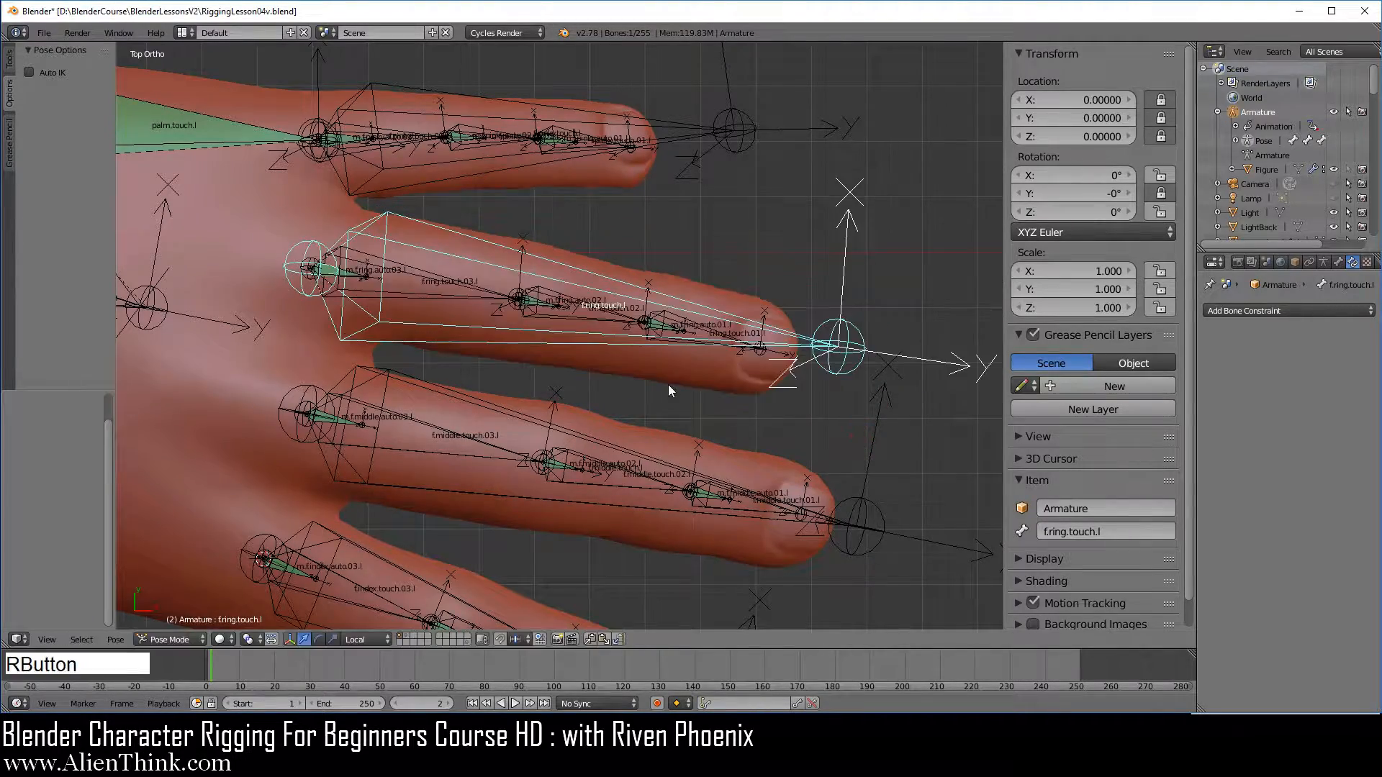
# Test the finger controls by rotating f.ring.touch.l, f.pinky.touch.l and f.middle.touch.l one after another, cancelling each rotation
pyautogui.moveTo(668, 384); pyautogui.dragTo(504, 385, button='middle')
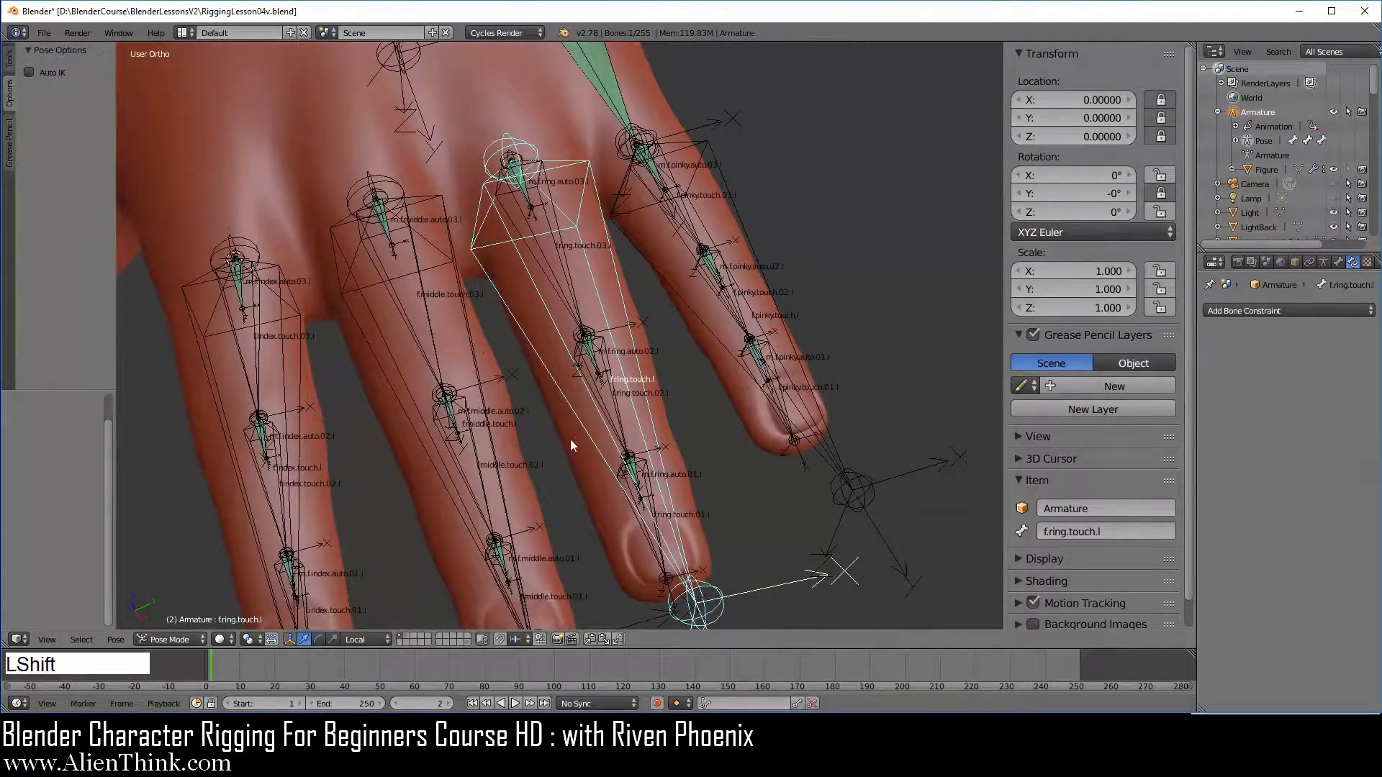
pyautogui.keyDown('shift'); pyautogui.moveTo(665, 560); pyautogui.dragTo(620, 425, button='middle'); pyautogui.keyUp('shift')
pyautogui.press('r')
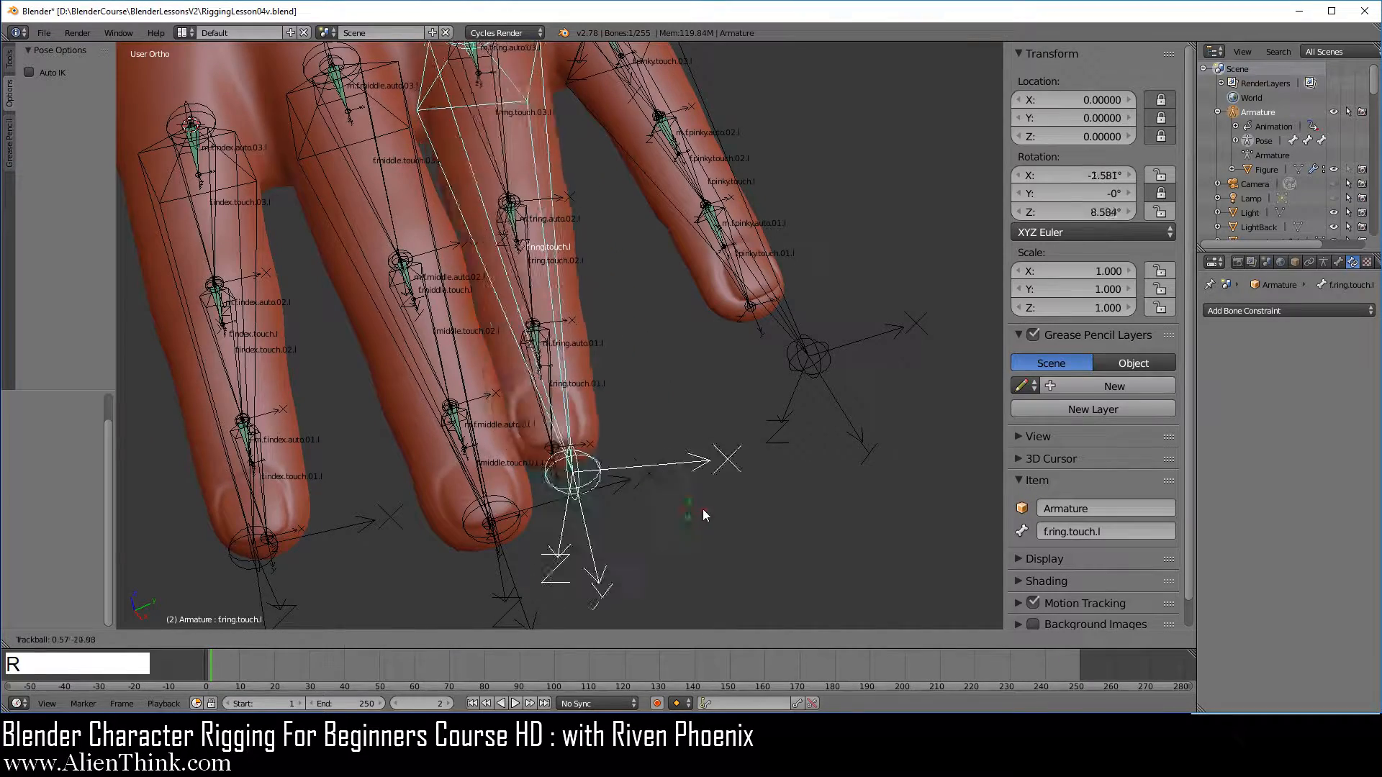
pyautogui.rightClick(801, 452)
pyautogui.rightClick(808, 354)
pyautogui.press('r')
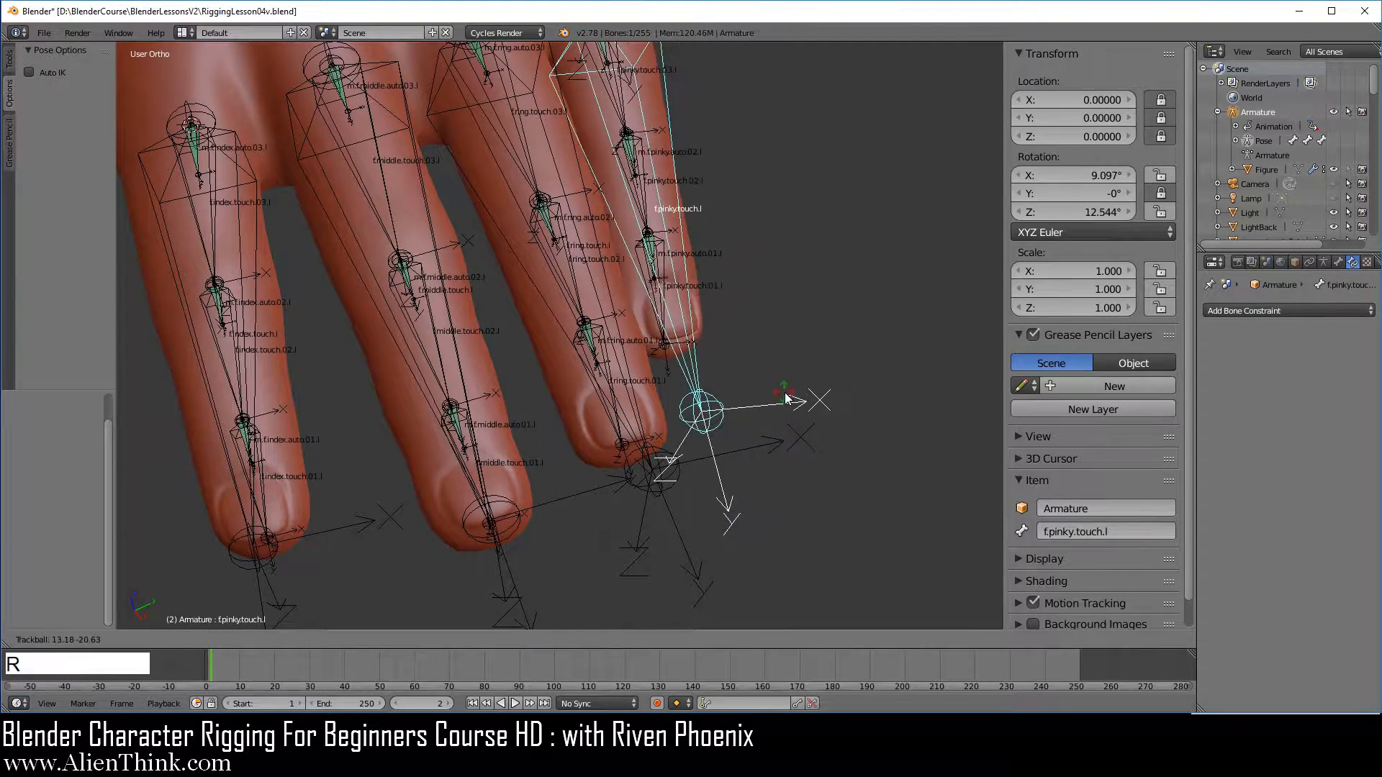
pyautogui.rightClick(490, 540)
pyautogui.rightClick(485, 546)
pyautogui.press('r')
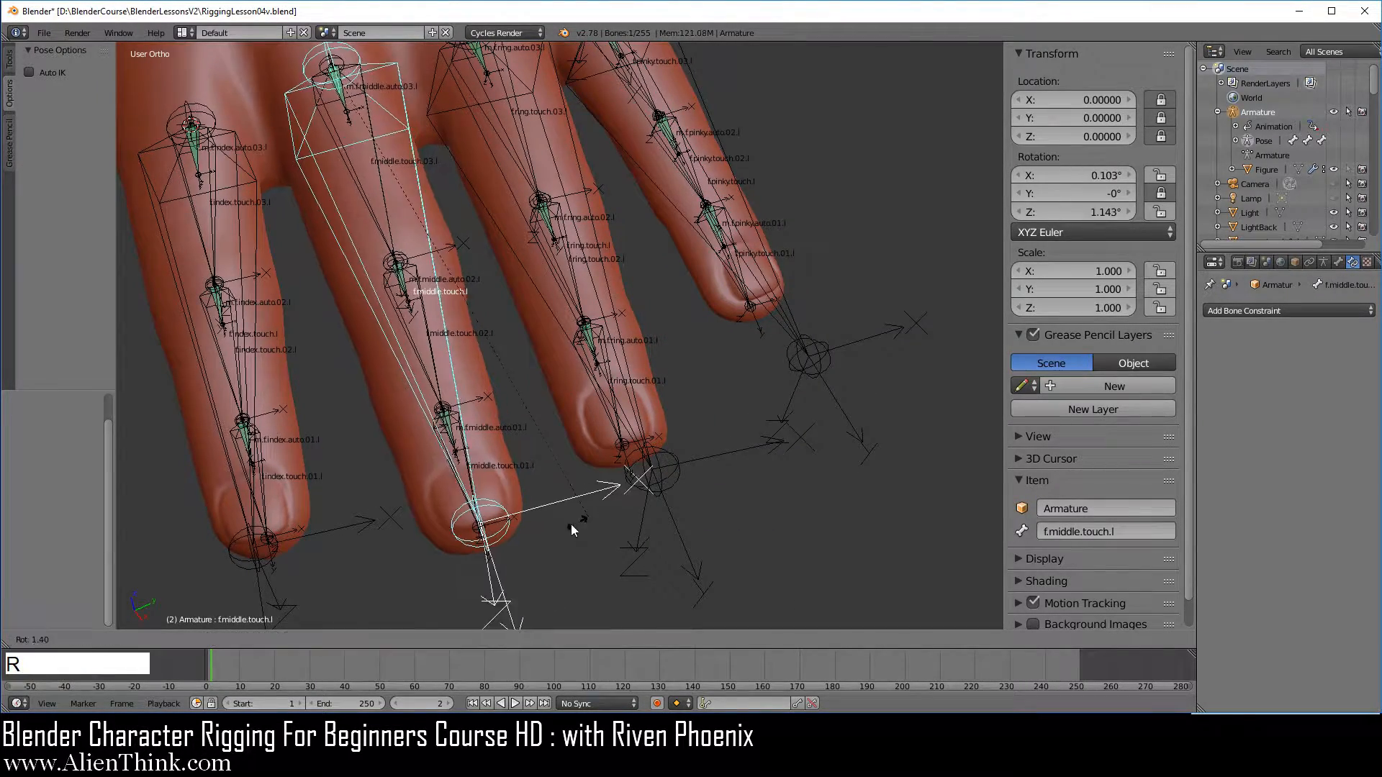
pyautogui.rightClick(601, 523)
# Select the index finger's mechanism bones m.f.index.auto.03.l, m.f.index.auto.02.l and m.f.index.auto.01.l together in top view
pyautogui.scroll(-5, 603, 521)
pyautogui.keyDown('shift'); pyautogui.moveTo(503, 425); pyautogui.dragTo(566, 443, button='middle'); pyautogui.keyUp('shift')
pyautogui.press('KP_7')
pyautogui.scroll(4, 612, 470)
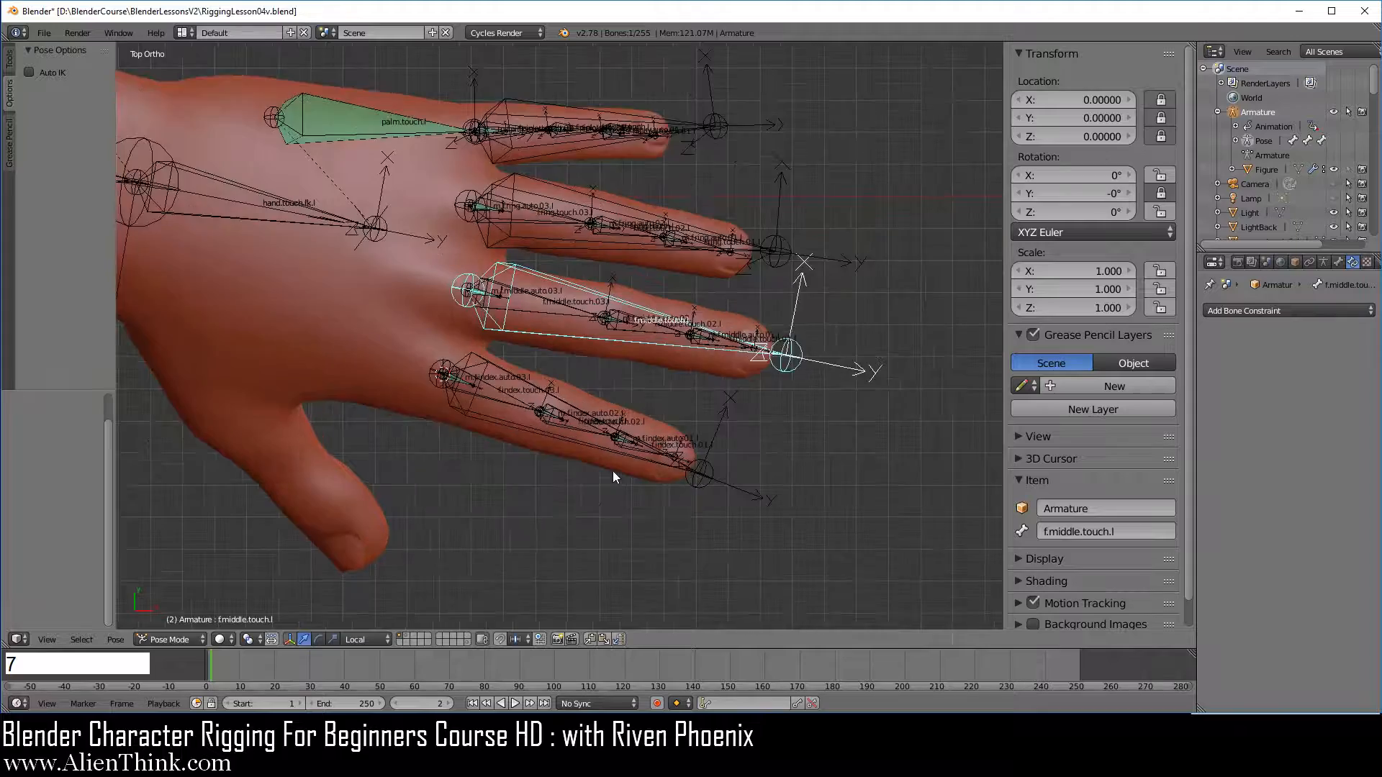
pyautogui.keyDown('shift'); pyautogui.moveTo(562, 388); pyautogui.dragTo(590, 395, button='middle'); pyautogui.keyUp('shift')
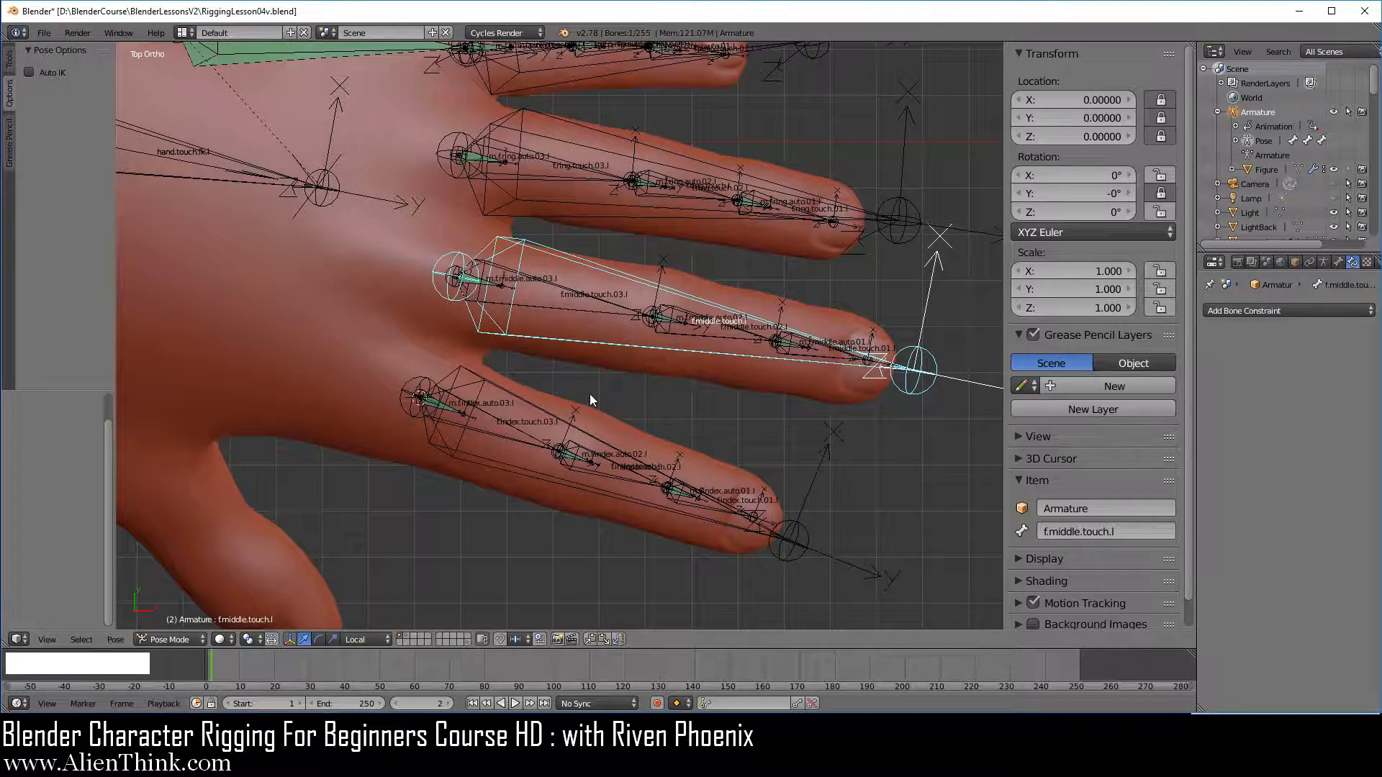
pyautogui.scroll(2, 609, 379)
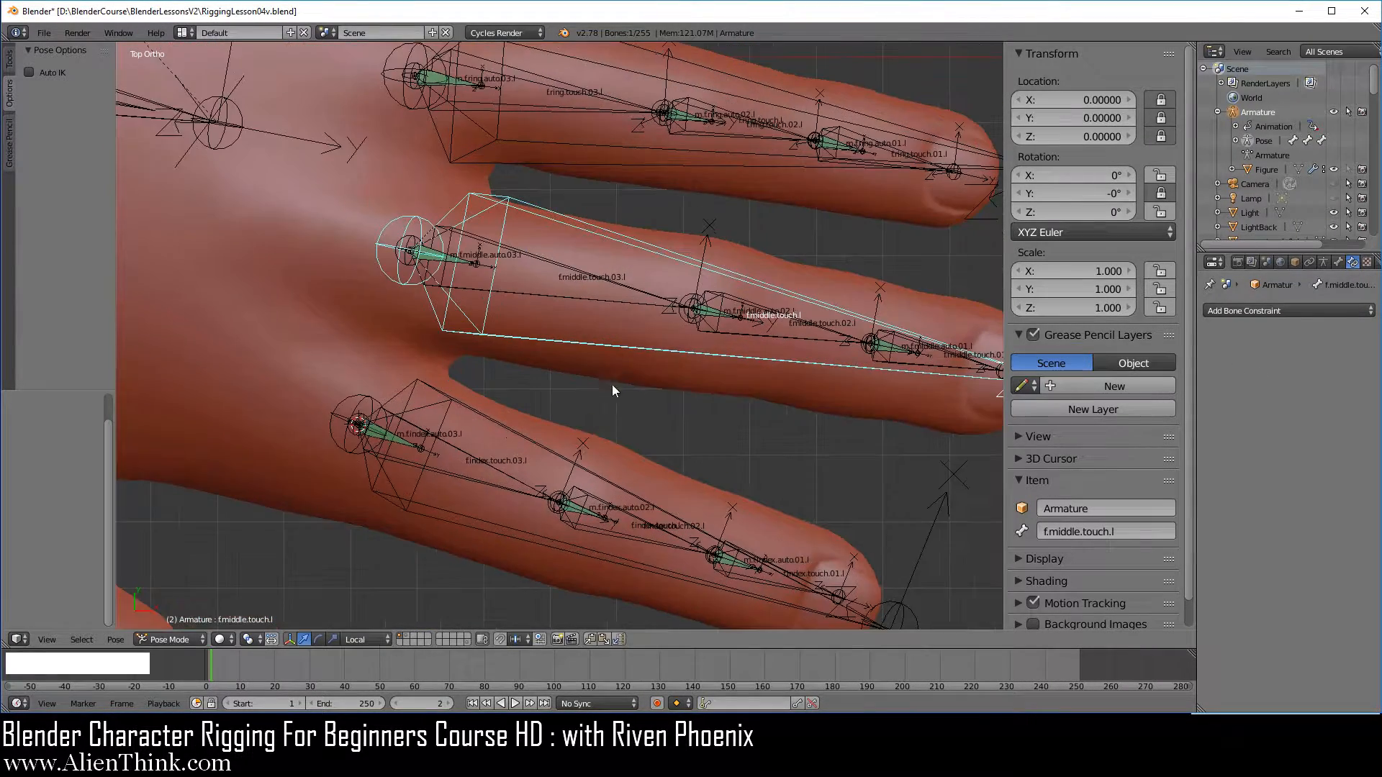
pyautogui.keyDown('shift'); pyautogui.moveTo(612, 384); pyautogui.dragTo(645, 349, button='middle'); pyautogui.keyUp('shift')
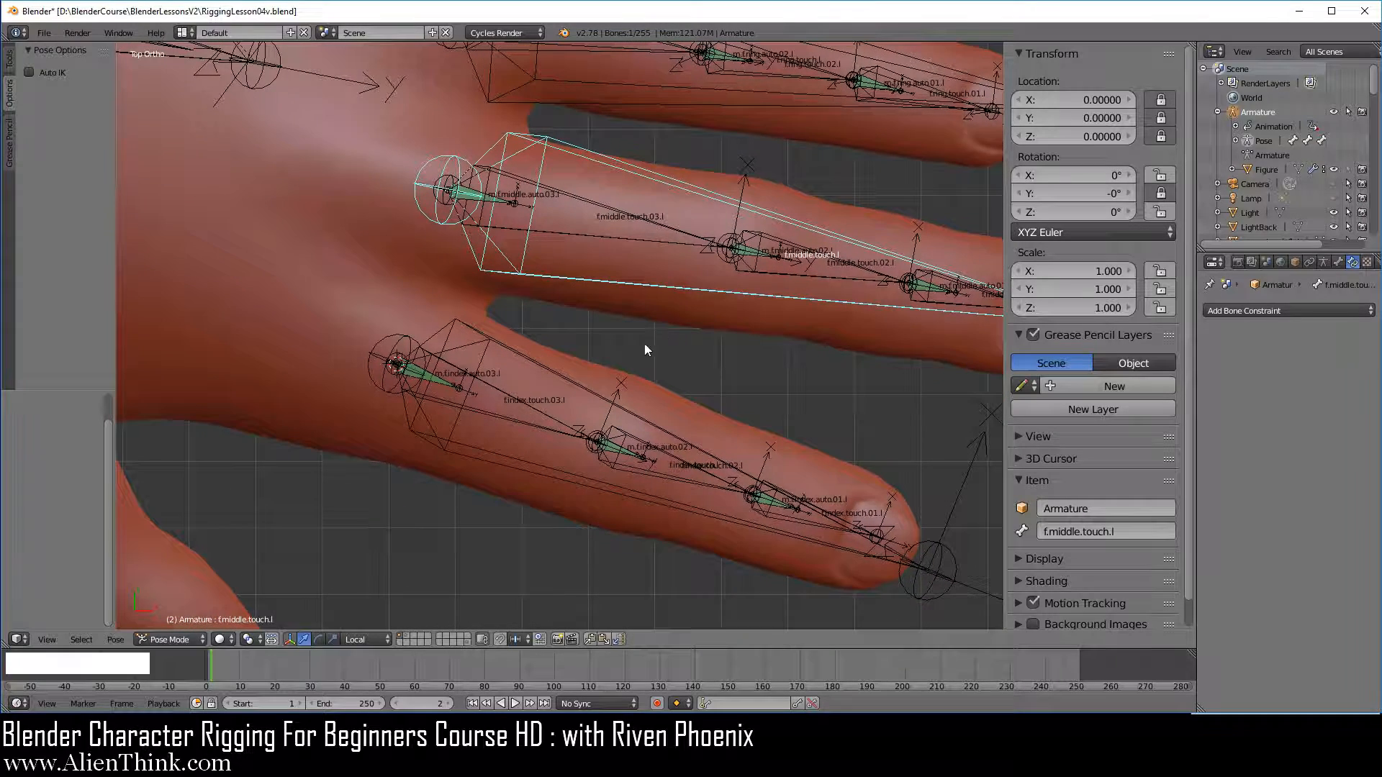
pyautogui.rightClick(443, 383)
pyautogui.scroll(2, 628, 466)
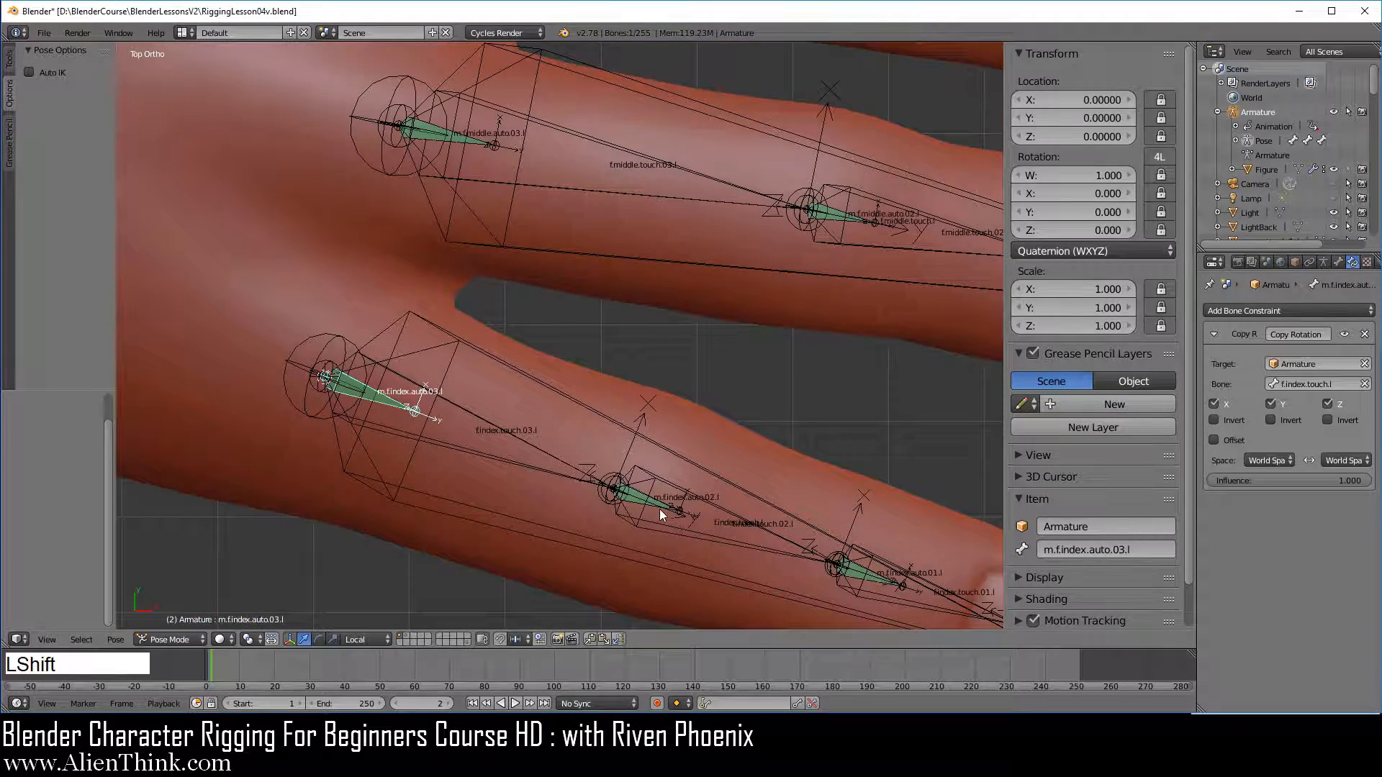
pyautogui.keyDown('shift'); pyautogui.rightClick(660, 509); pyautogui.keyUp('shift')
pyautogui.keyDown('shift'); pyautogui.rightClick(880, 582); pyautogui.keyUp('shift')
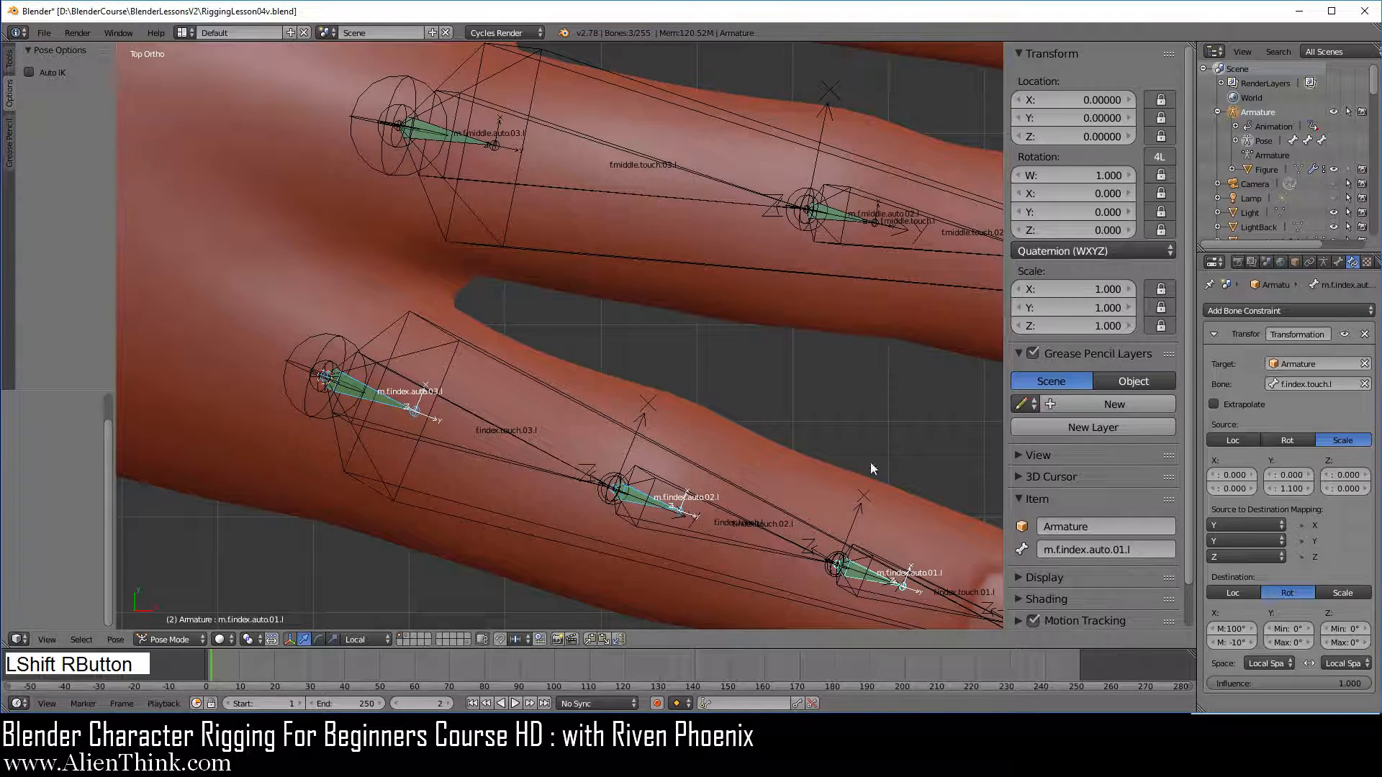
# Add the middle finger's bones m.f.middle.auto.01.l, m.f.middle.auto.02.l and m.f.middle.auto.03.l to the selection
pyautogui.scroll(-2, 852, 403)
pyautogui.keyDown('shift'); pyautogui.moveTo(852, 403); pyautogui.dragTo(635, 365, button='middle'); pyautogui.keyUp('shift')
pyautogui.scroll(3, 635, 365)
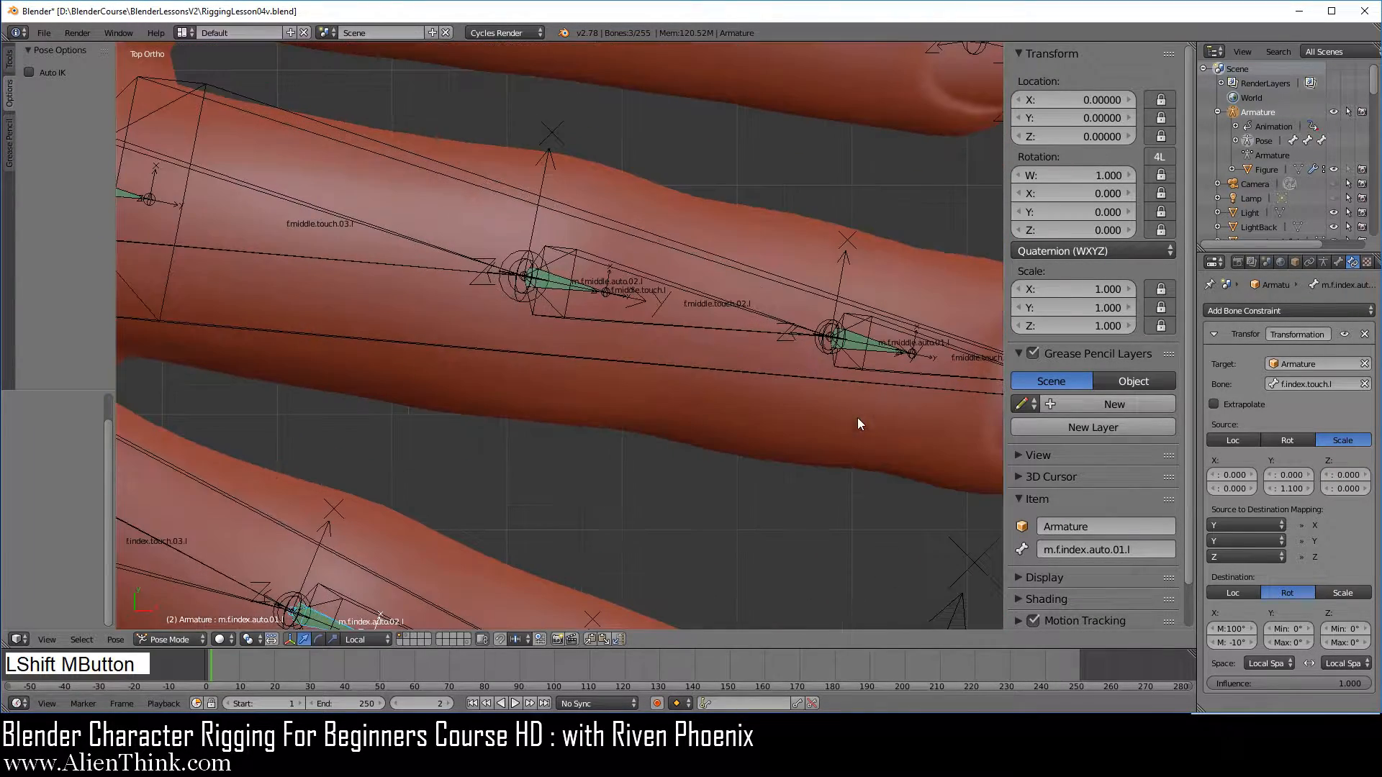
pyautogui.keyDown('shift'); pyautogui.rightClick(879, 345); pyautogui.keyUp('shift')
pyautogui.keyDown('shift'); pyautogui.rightClick(576, 288); pyautogui.keyUp('shift')
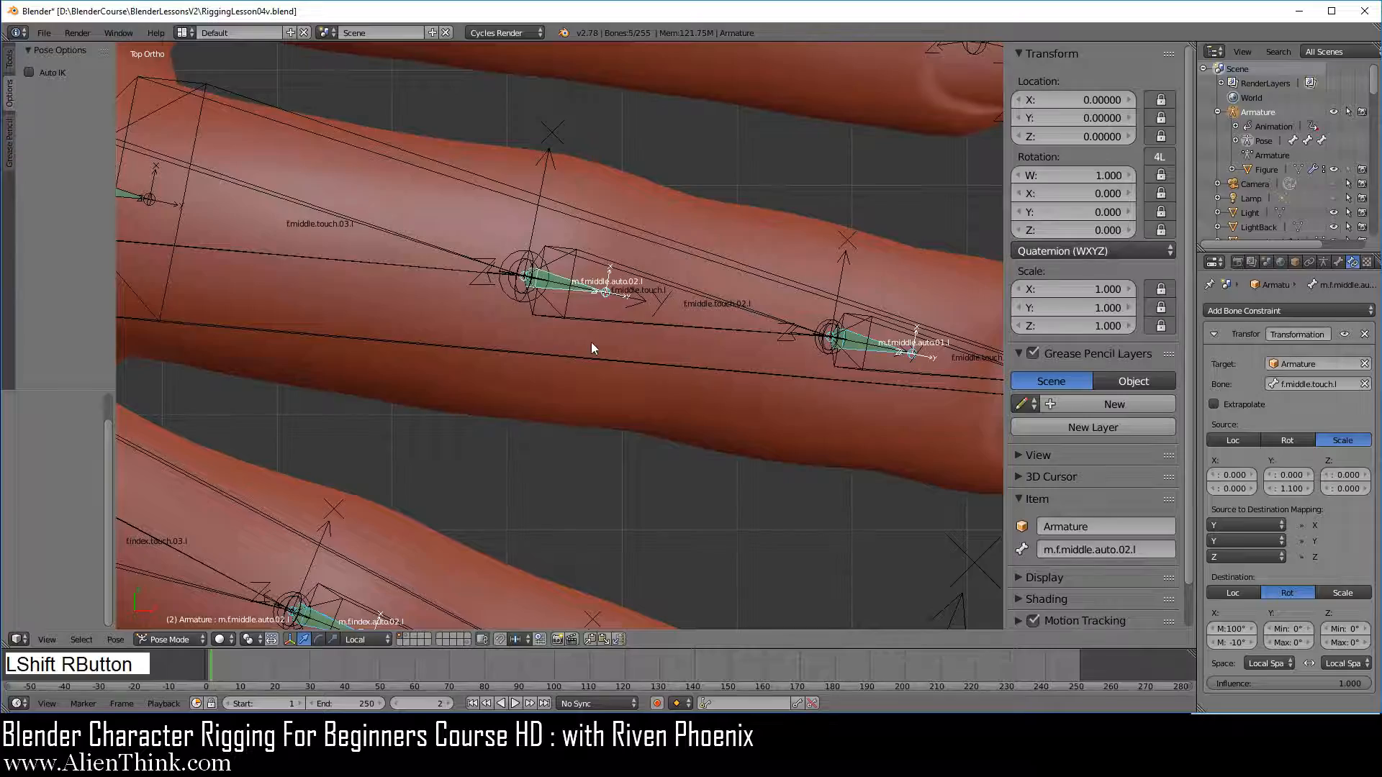
pyautogui.scroll(-2, 591, 342)
pyautogui.keyDown('shift'); pyautogui.moveTo(373, 326); pyautogui.dragTo(741, 390, button='middle'); pyautogui.keyUp('shift')
pyautogui.scroll(2, 742, 390)
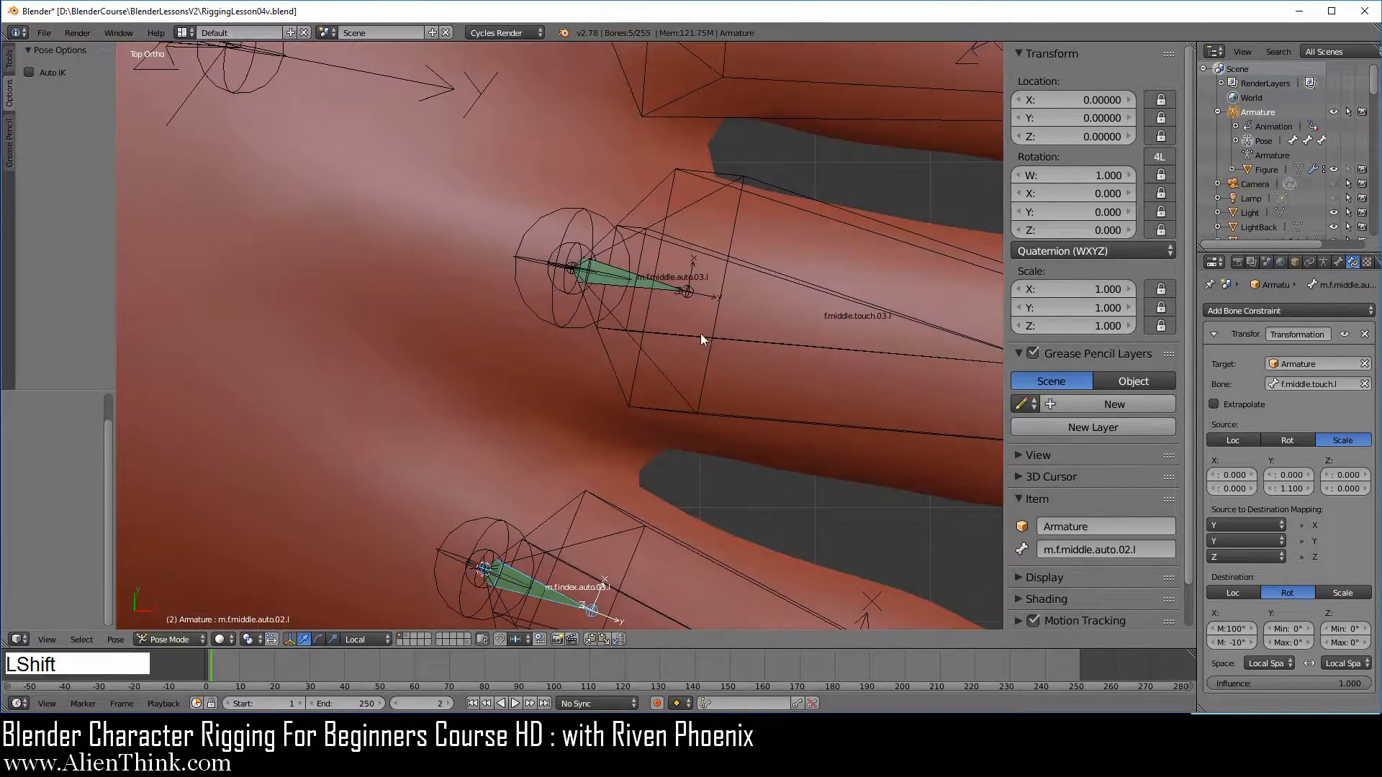
pyautogui.keyDown('shift'); pyautogui.rightClick(674, 288); pyautogui.keyUp('shift')
# Add the ring finger's bones m.f.ring.auto.03.l, m.f.ring.auto.02.l and m.f.ring.auto.01.l to the selection
pyautogui.scroll(-3, 737, 348)
pyautogui.keyDown('shift'); pyautogui.moveTo(758, 249); pyautogui.dragTo(662, 365, button='middle'); pyautogui.keyUp('shift')
pyautogui.scroll(3, 733, 434)
pyautogui.keyDown('shift'); pyautogui.rightClick(655, 284); pyautogui.keyUp('shift')
pyautogui.scroll(-2, 764, 409)
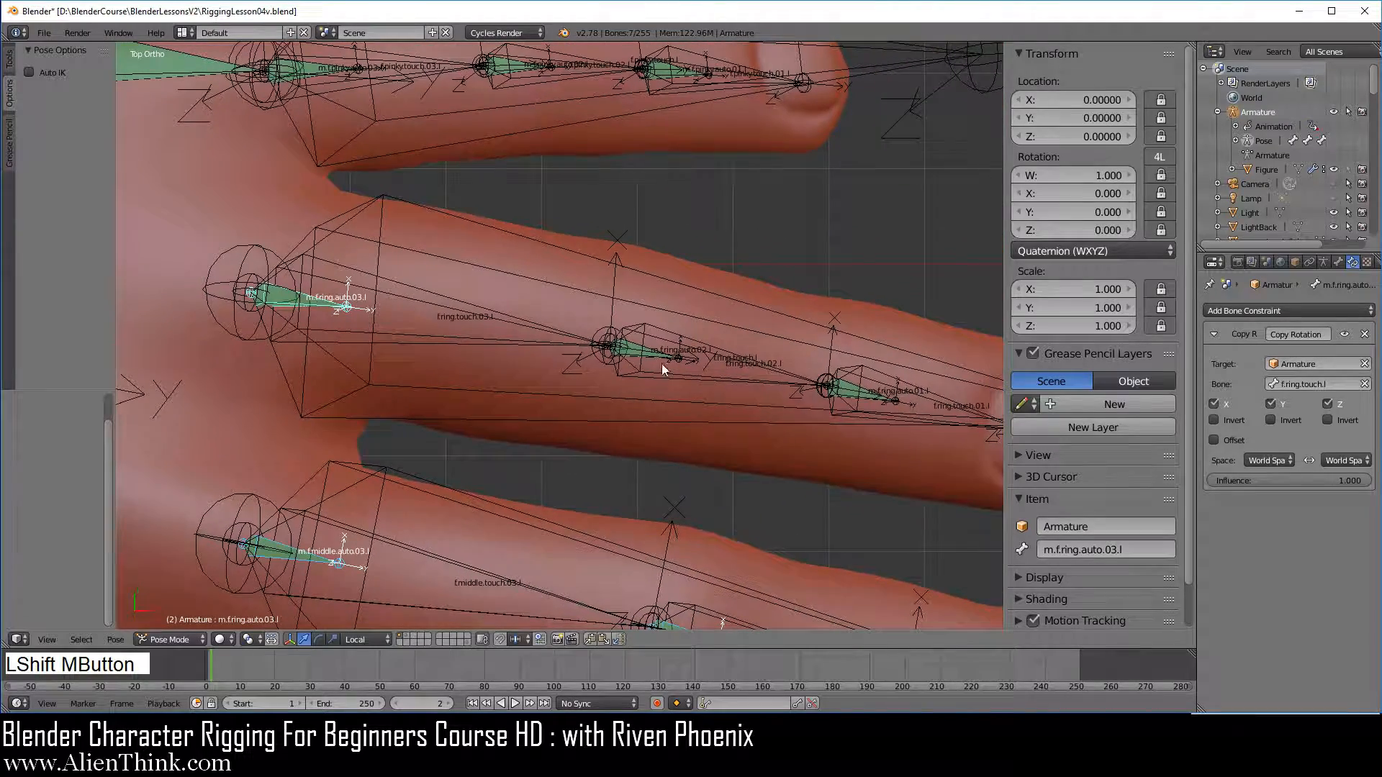
pyautogui.keyDown('shift'); pyautogui.rightClick(663, 362); pyautogui.keyUp('shift')
pyautogui.keyDown('shift'); pyautogui.rightClick(879, 393); pyautogui.keyUp('shift')
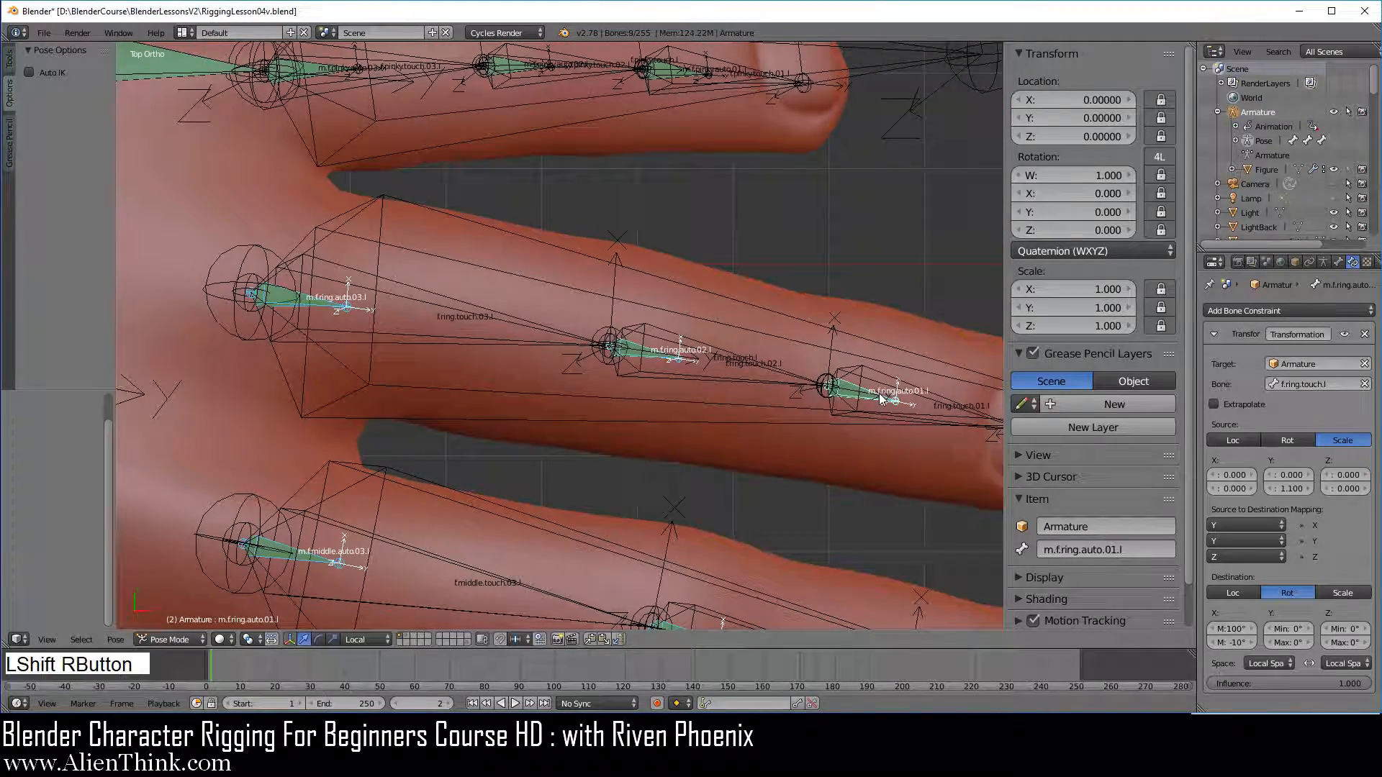
# Add the three m.f.pinky.auto bones to the selection and move all selected auto finger bones to the second-to-last bone layer
pyautogui.keyDown('shift'); pyautogui.moveTo(665, 216); pyautogui.dragTo(854, 414, button='middle'); pyautogui.keyUp('shift')
pyautogui.scroll(3, 854, 413)
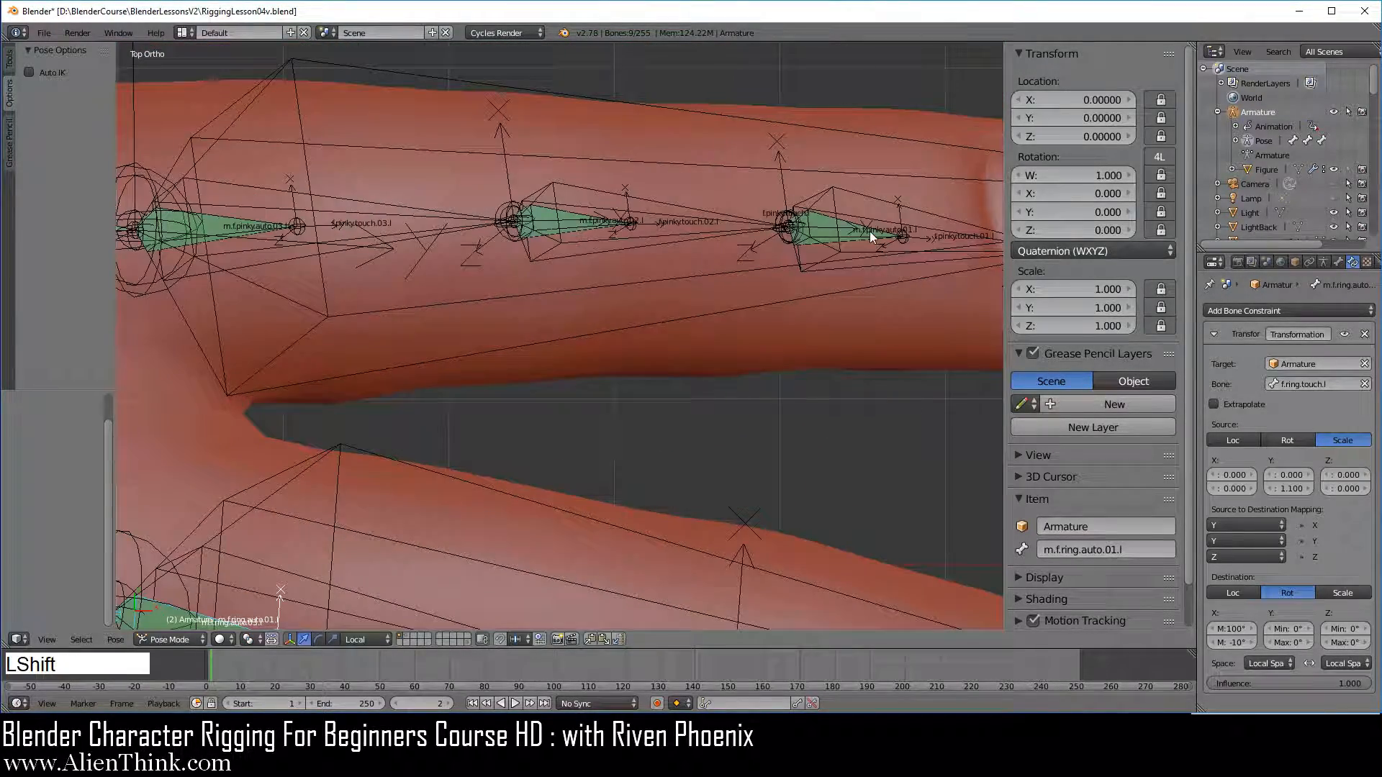
pyautogui.keyDown('shift'); pyautogui.rightClick(871, 231); pyautogui.keyUp('shift')
pyautogui.keyDown('shift'); pyautogui.rightClick(576, 228); pyautogui.keyUp('shift')
pyautogui.keyDown('shift'); pyautogui.rightClick(226, 236); pyautogui.keyUp('shift')
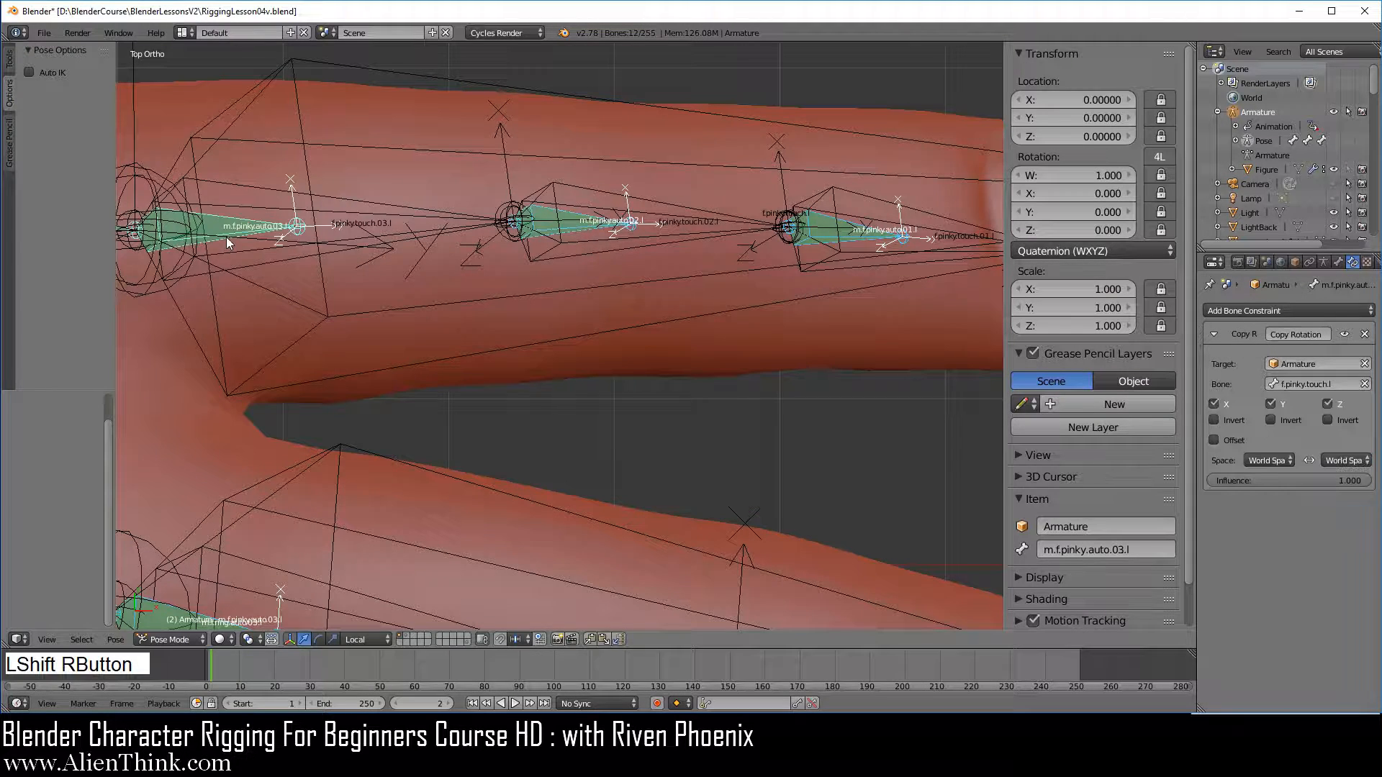
pyautogui.scroll(-3, 708, 406)
pyautogui.press('m')
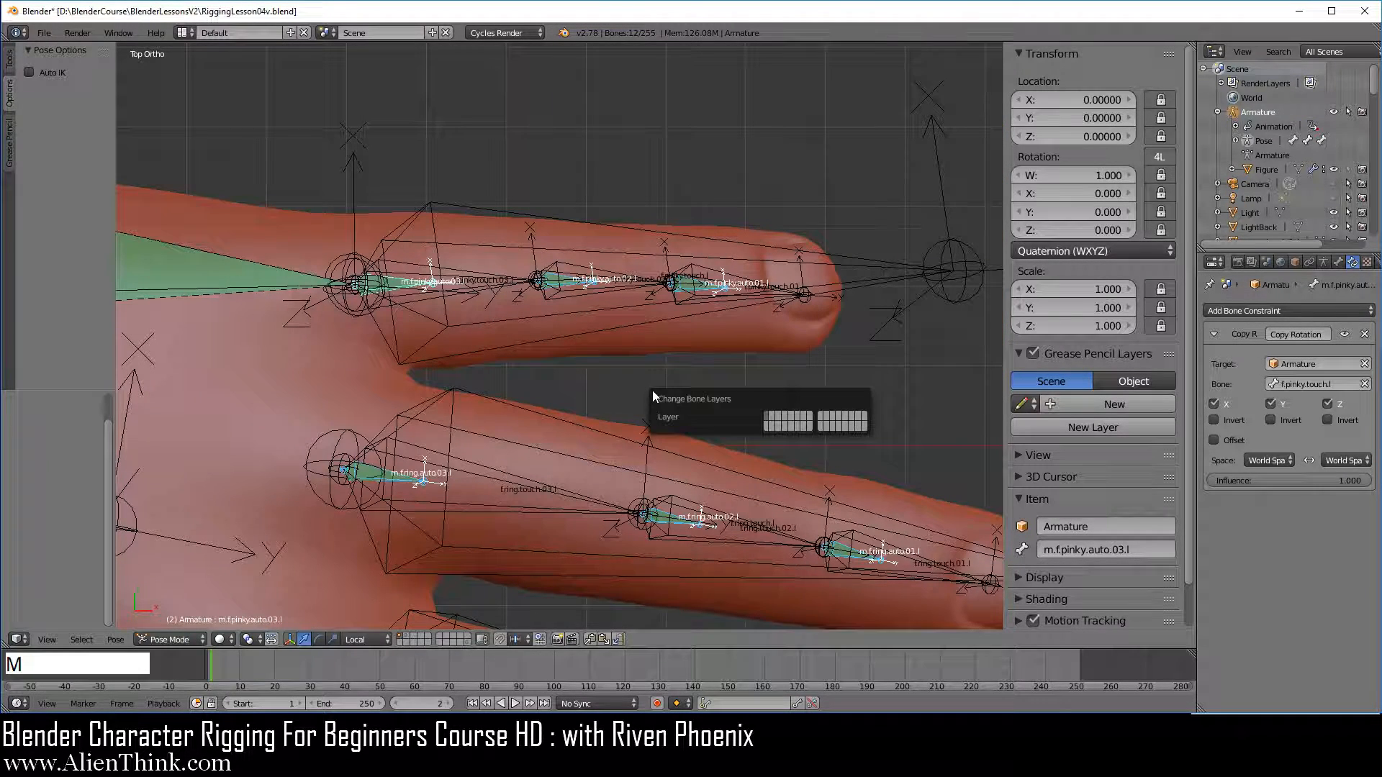
pyautogui.click(858, 426)
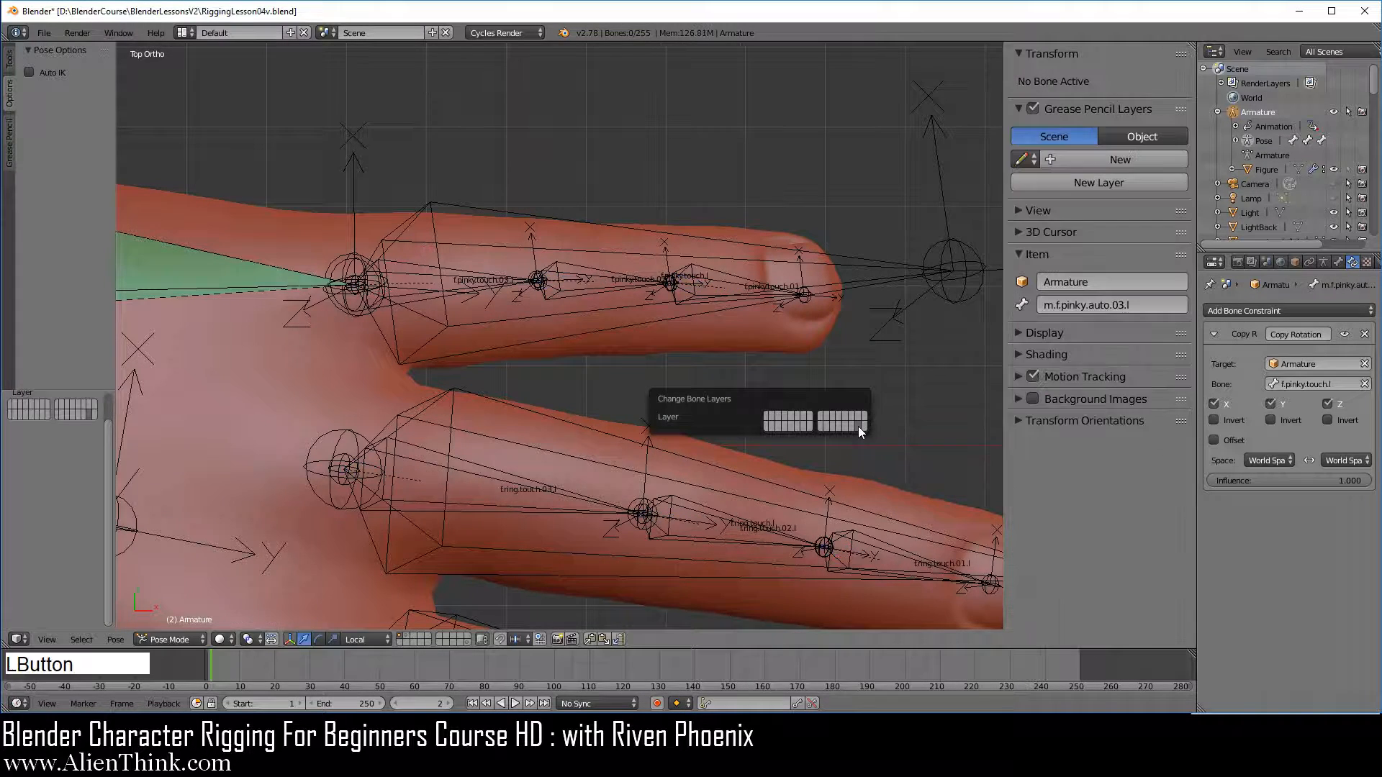
# Turn on the display of custom bone shapes for the armature and view the hand from the top
pyautogui.scroll(-2, 720, 477)
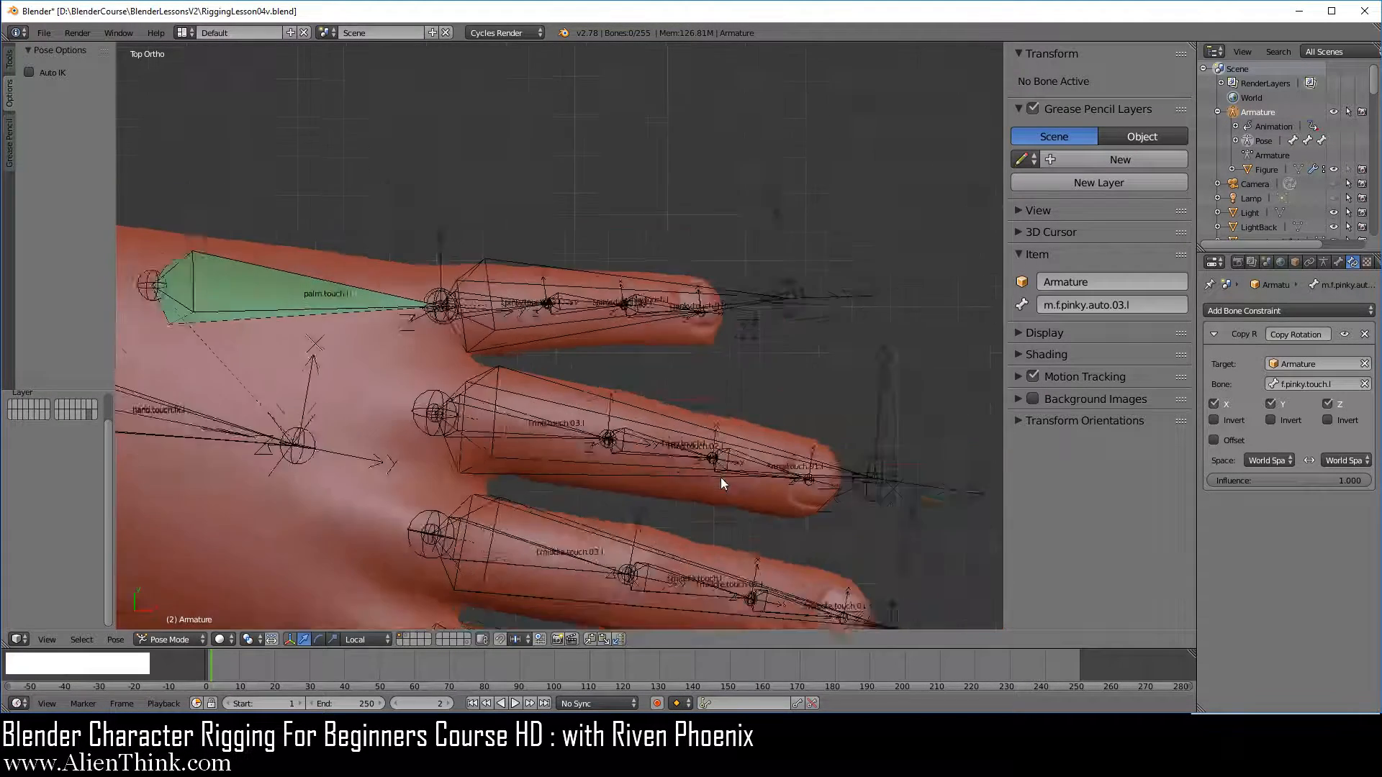
pyautogui.keyDown('shift'); pyautogui.moveTo(720, 477); pyautogui.dragTo(691, 367, button='middle'); pyautogui.keyUp('shift')
pyautogui.moveTo(605, 469); pyautogui.dragTo(506, 411, button='middle')
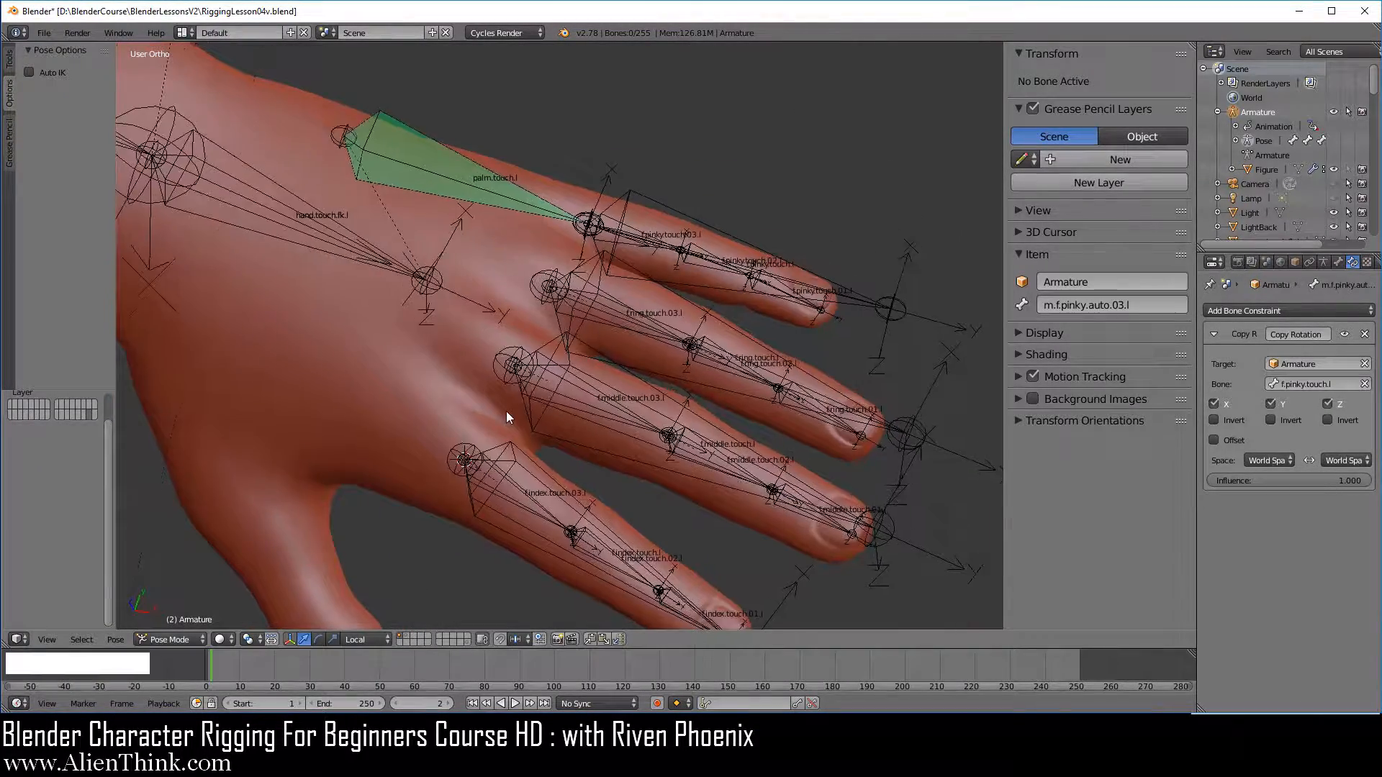
pyautogui.click(1322, 262)
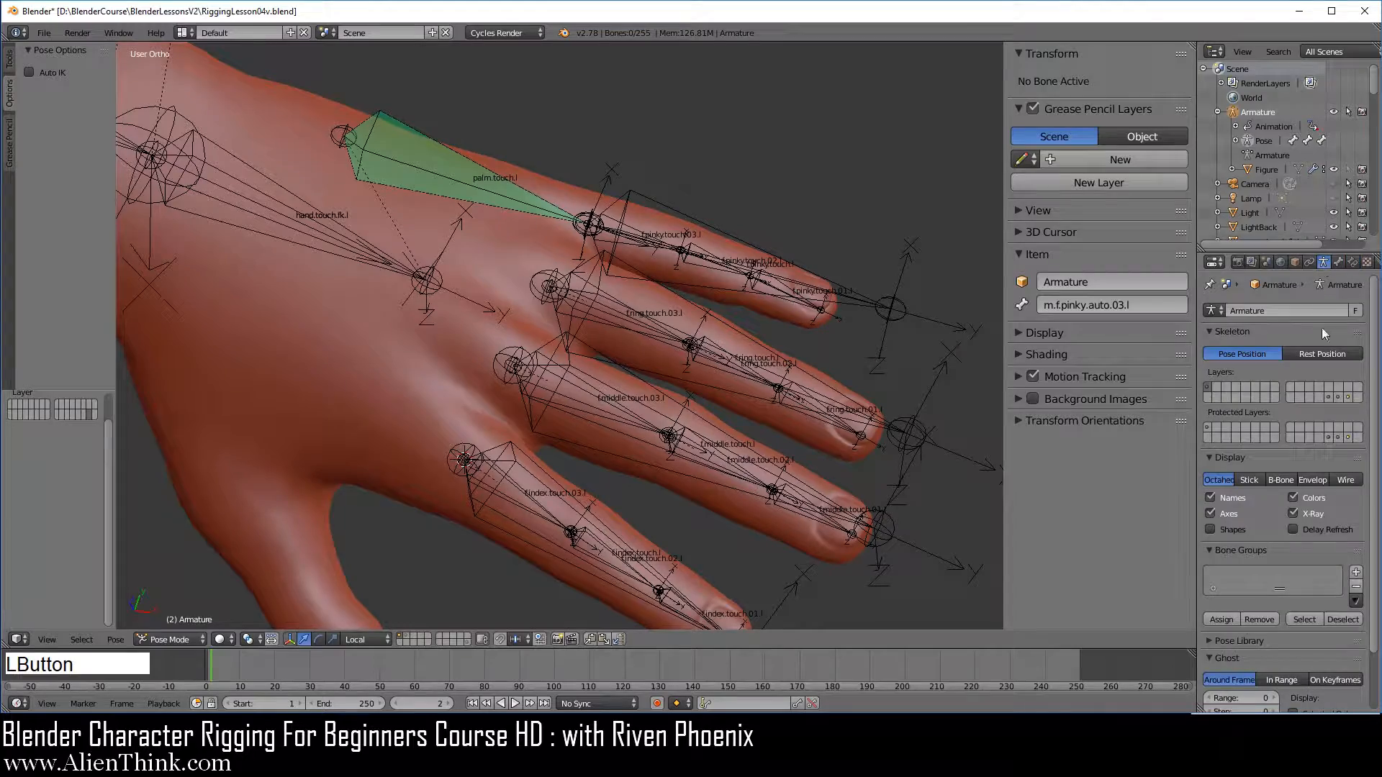
pyautogui.click(1237, 529)
pyautogui.moveTo(555, 483); pyautogui.dragTo(569, 507, button='middle')
pyautogui.press('KP_7')
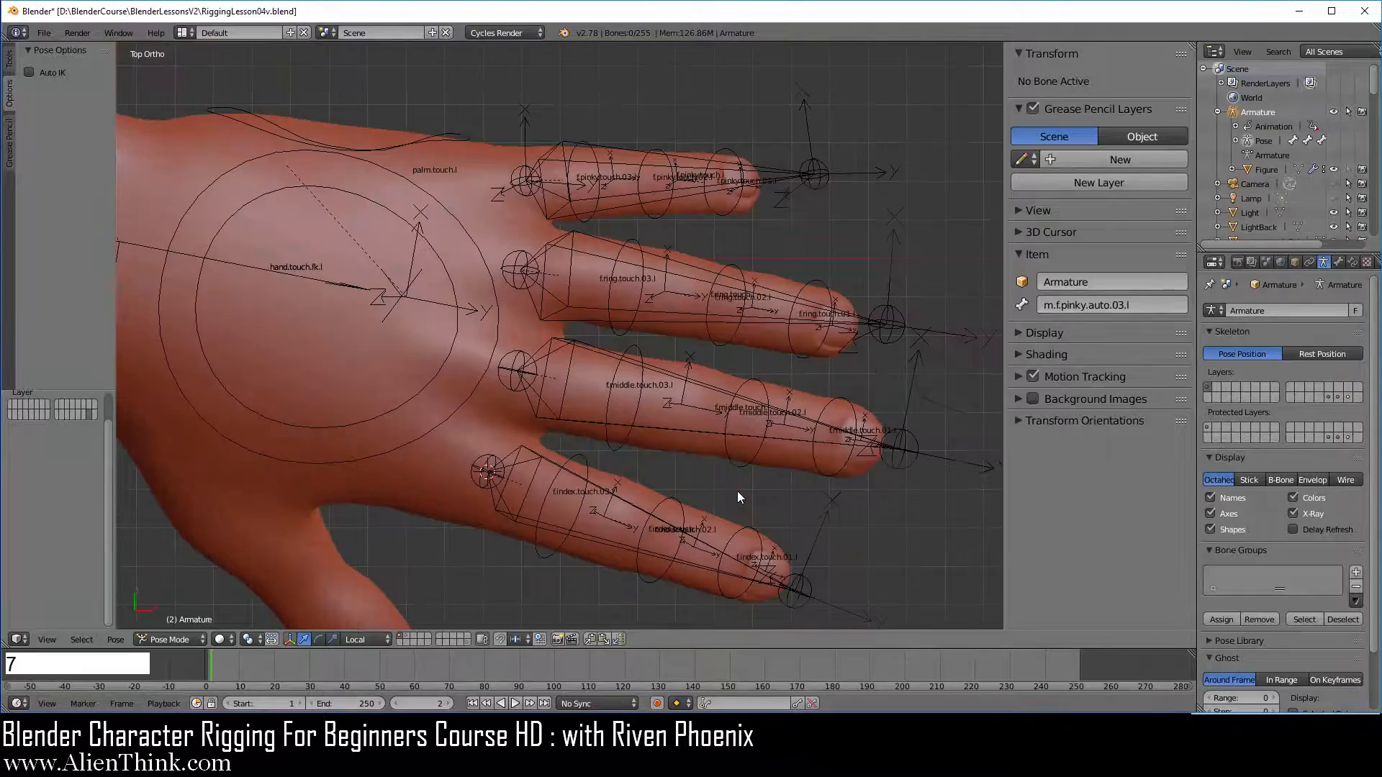
pyautogui.keyDown('shift'); pyautogui.moveTo(709, 455); pyautogui.dragTo(762, 439, button='middle'); pyautogui.keyUp('shift')
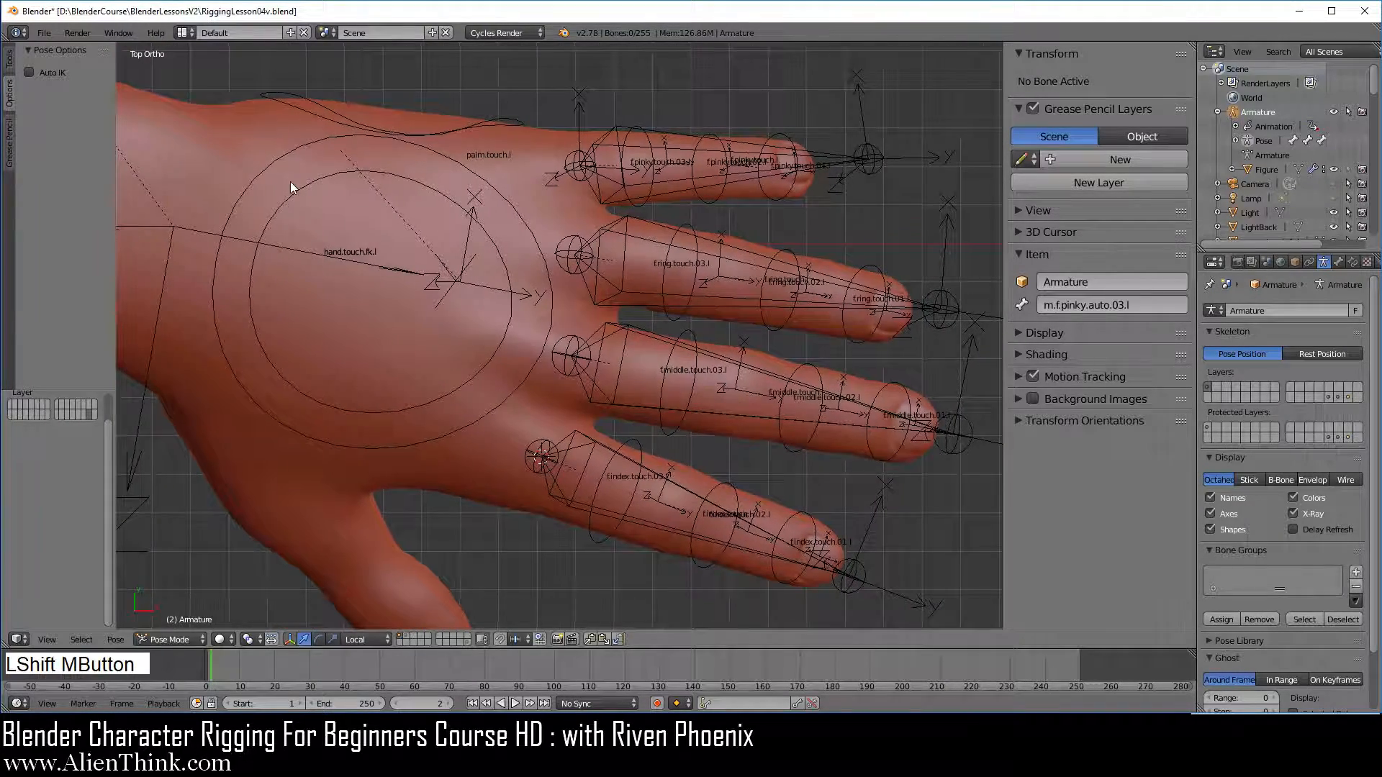
# Save the project as RiggingLesson04w.blend in the BlenderLessonsV2 folder
pyautogui.click(45, 32)
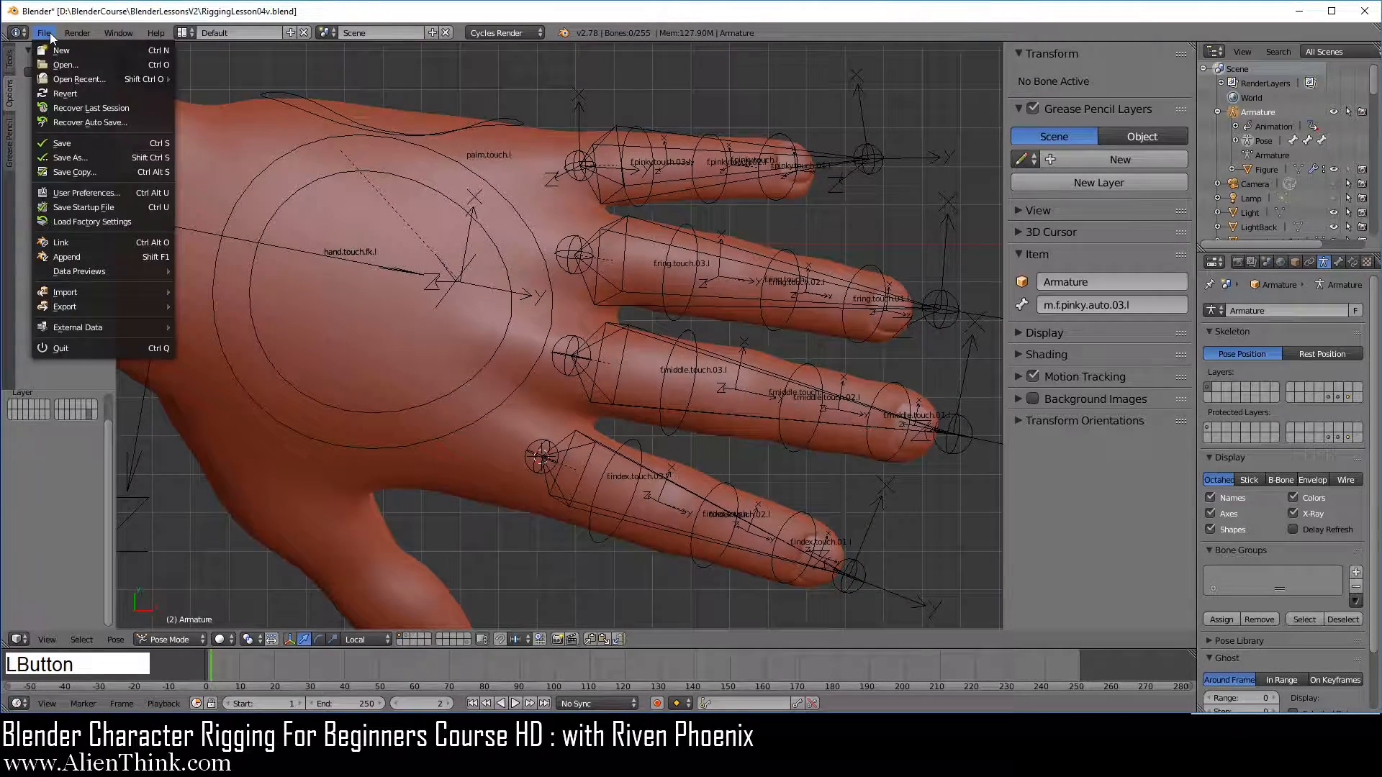
pyautogui.click(104, 156)
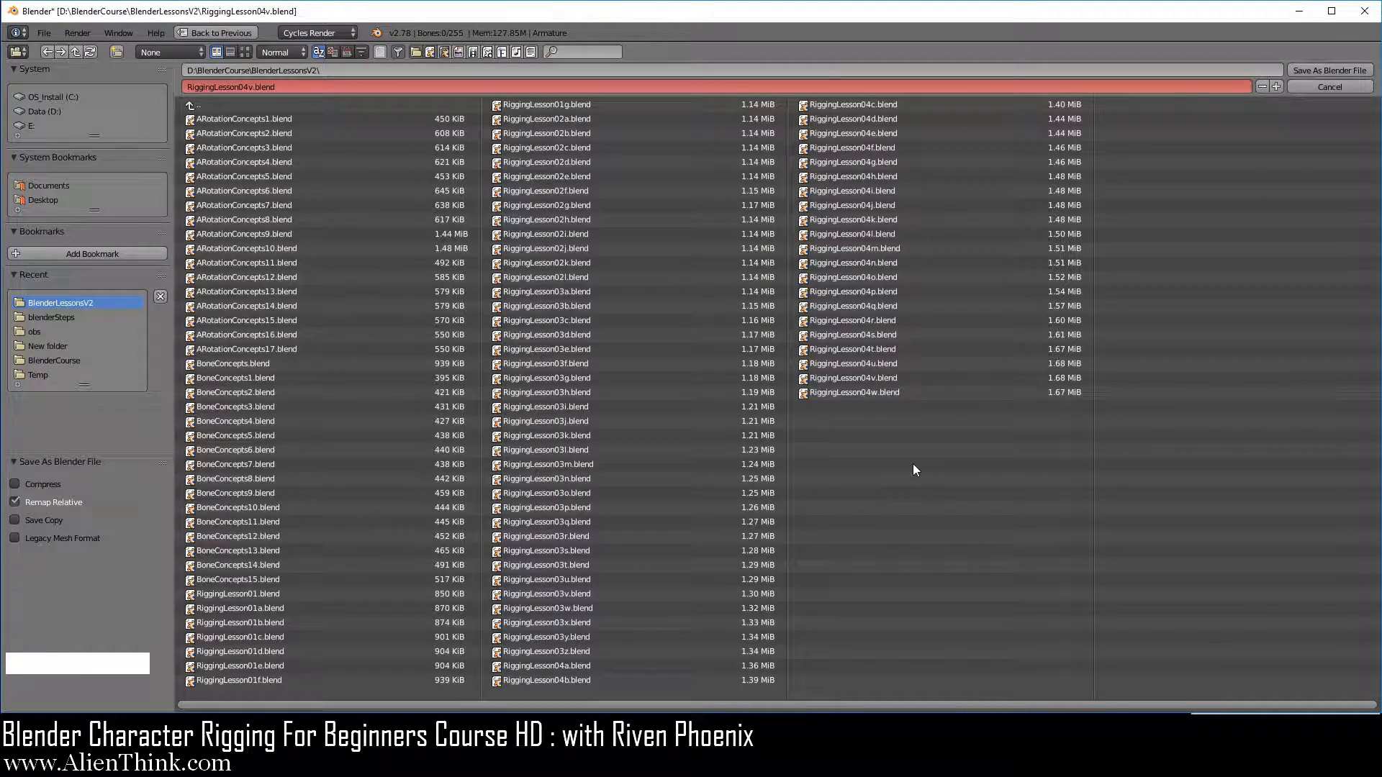
pyautogui.click(871, 395)
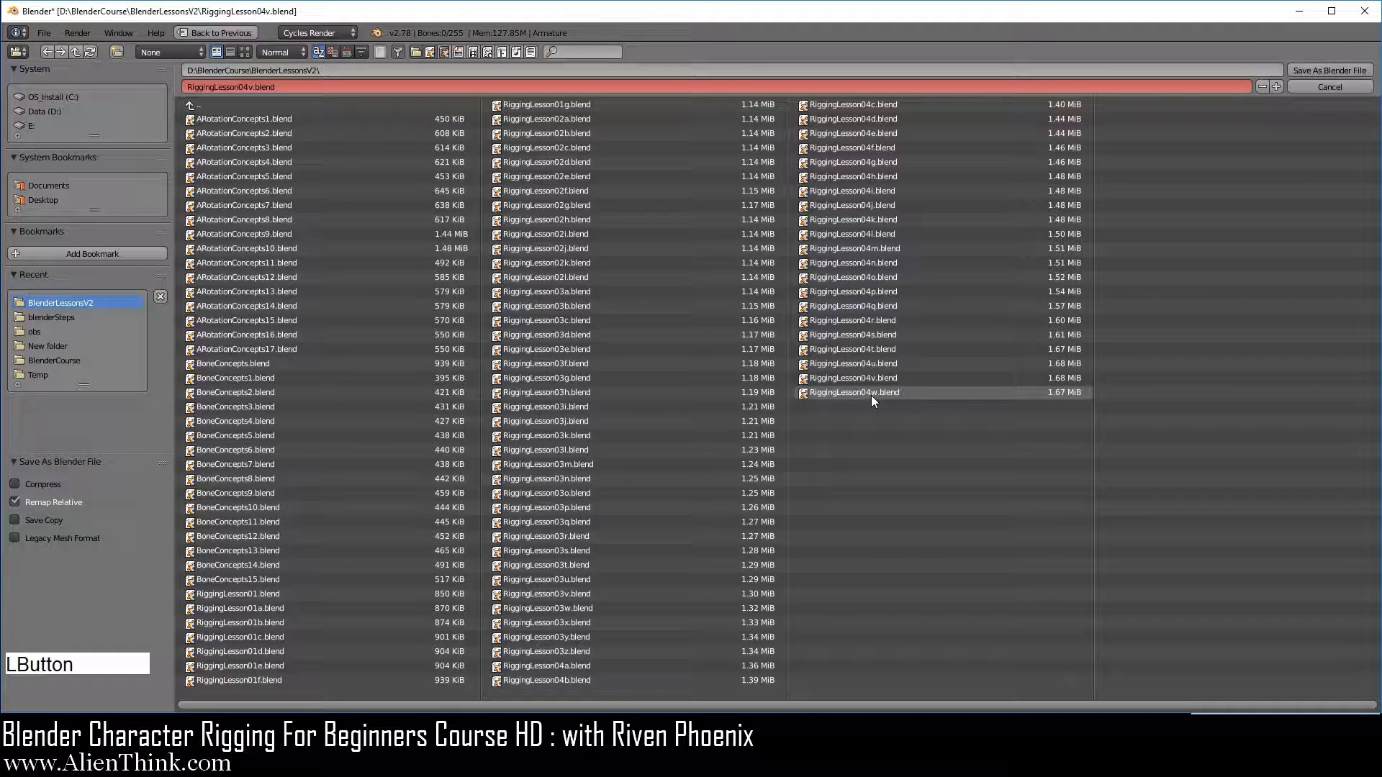
pyautogui.click(1327, 71)
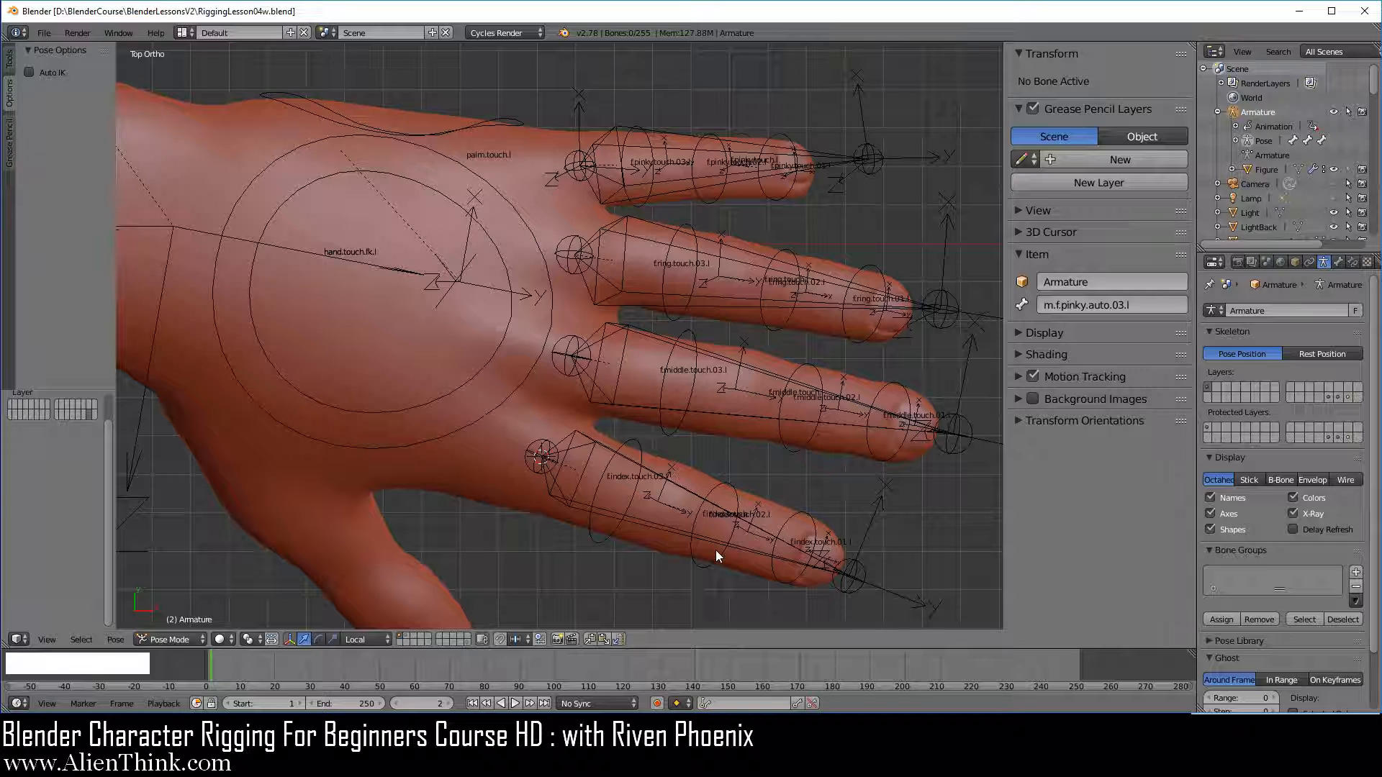